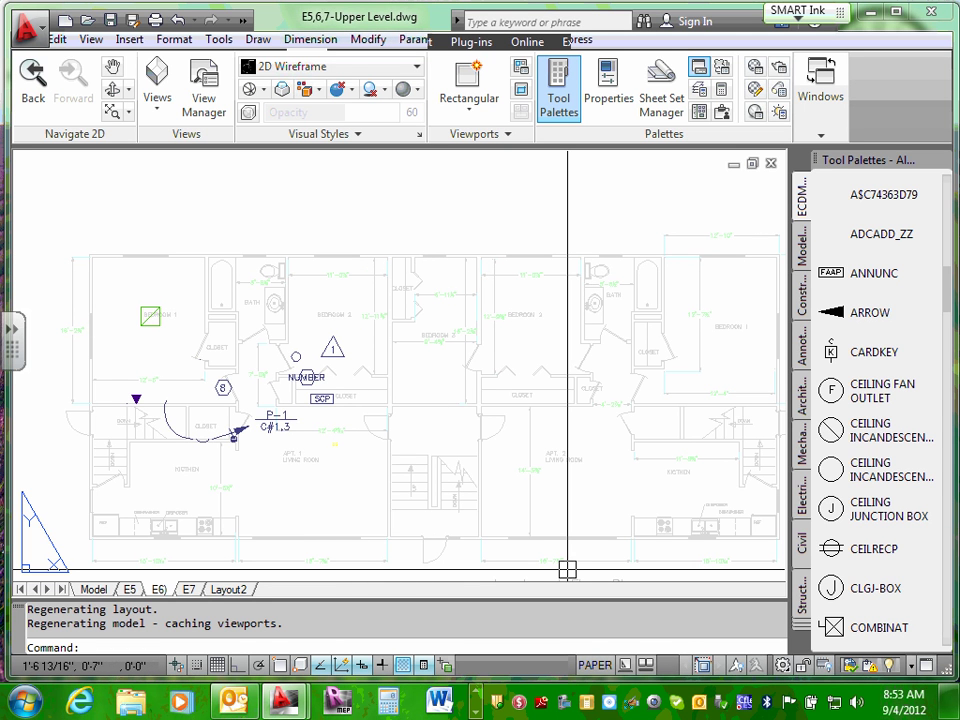
- Handwrite the first note above the floor plan in red ink: a circled 1 followed by "15A B.C."
{"action": "left_click_drag", "start_coordinate": [378, 190], "coordinate": [385, 220]}
{"action": "mouse_move", "coordinate": [410, 178]}
{"action": "left_mouse_down"}
{"action": "mouse_move", "coordinate": [358, 228]}
{"action": "mouse_move", "coordinate": [420, 188]}
{"action": "mouse_move", "coordinate": [476, 190]}
{"action": "mouse_move", "coordinate": [479, 212]}
{"action": "left_mouse_up"}
{"action": "mouse_move", "coordinate": [522, 184]}
{"action": "left_mouse_down"}
{"action": "mouse_move", "coordinate": [500, 205]}
{"action": "mouse_move", "coordinate": [506, 226]}
{"action": "left_mouse_up"}
{"action": "mouse_move", "coordinate": [537, 212]}
{"action": "left_mouse_down"}
{"action": "mouse_move", "coordinate": [560, 210]}
{"action": "mouse_move", "coordinate": [556, 202]}
{"action": "left_mouse_up"}
{"action": "left_click_drag", "start_coordinate": [603, 181], "coordinate": [610, 207]}
{"action": "left_click", "coordinate": [638, 202]}
{"action": "left_click_drag", "start_coordinate": [680, 182], "coordinate": [682, 203]}
{"action": "left_click", "coordinate": [705, 195]}
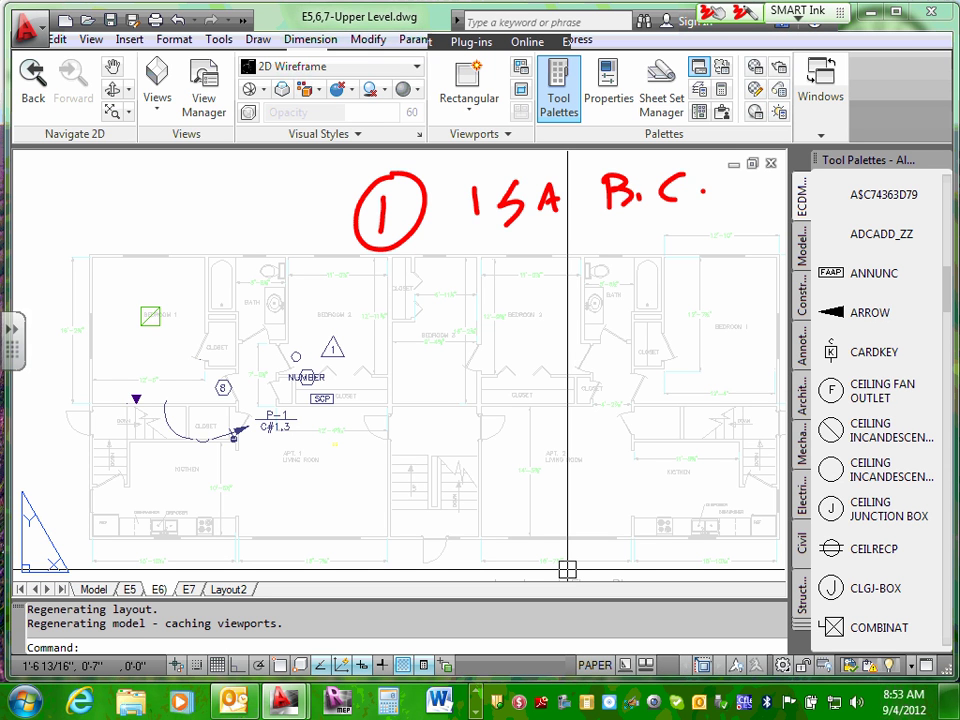
- Handwrite the second note below the first in red ink: a circled 2 followed by "# fixture ≤ 10"
{"action": "mouse_move", "coordinate": [360, 283]}
{"action": "left_mouse_down"}
{"action": "mouse_move", "coordinate": [384, 280]}
{"action": "mouse_move", "coordinate": [377, 312]}
{"action": "left_mouse_up"}
{"action": "left_click_drag", "start_coordinate": [395, 268], "coordinate": [408, 290]}
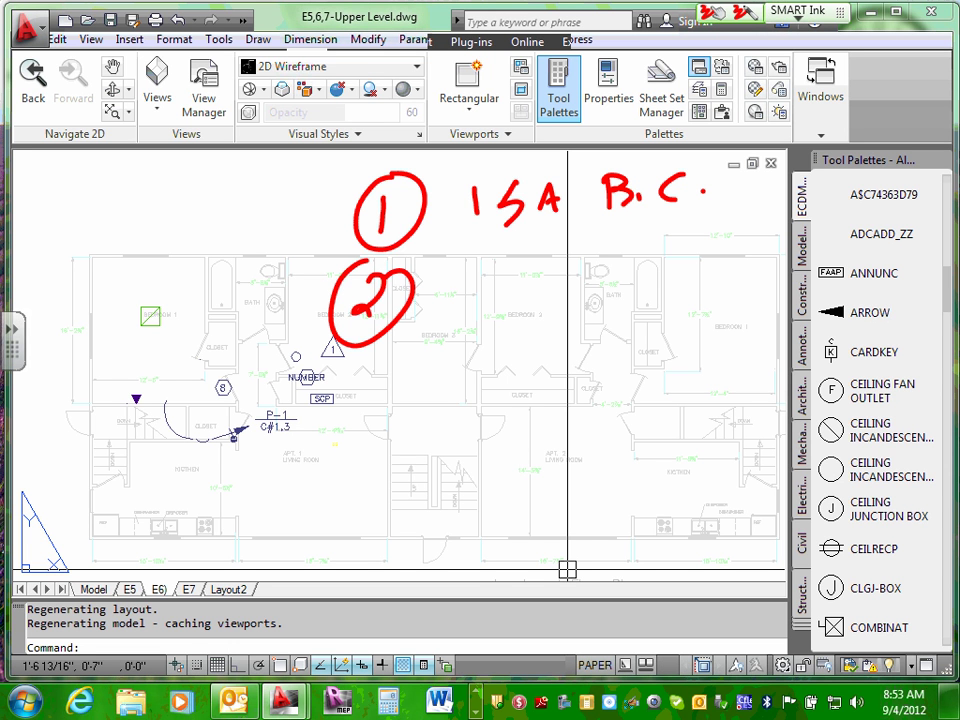
{"action": "mouse_move", "coordinate": [478, 247]}
{"action": "left_mouse_down"}
{"action": "mouse_move", "coordinate": [461, 296]}
{"action": "mouse_move", "coordinate": [481, 270]}
{"action": "left_mouse_up"}
{"action": "mouse_move", "coordinate": [484, 273]}
{"action": "left_mouse_down"}
{"action": "mouse_move", "coordinate": [486, 297]}
{"action": "mouse_move", "coordinate": [515, 300]}
{"action": "left_mouse_up"}
{"action": "mouse_move", "coordinate": [513, 277]}
{"action": "left_mouse_down"}
{"action": "mouse_move", "coordinate": [496, 300]}
{"action": "mouse_move", "coordinate": [533, 290]}
{"action": "left_mouse_up"}
{"action": "mouse_move", "coordinate": [541, 270]}
{"action": "left_mouse_down"}
{"action": "mouse_move", "coordinate": [561, 295]}
{"action": "mouse_move", "coordinate": [590, 288]}
{"action": "left_mouse_up"}
{"action": "mouse_move", "coordinate": [645, 244]}
{"action": "left_mouse_down"}
{"action": "mouse_move", "coordinate": [643, 266]}
{"action": "mouse_move", "coordinate": [688, 275]}
{"action": "left_mouse_up"}
{"action": "left_click_drag", "start_coordinate": [724, 237], "coordinate": [722, 239]}
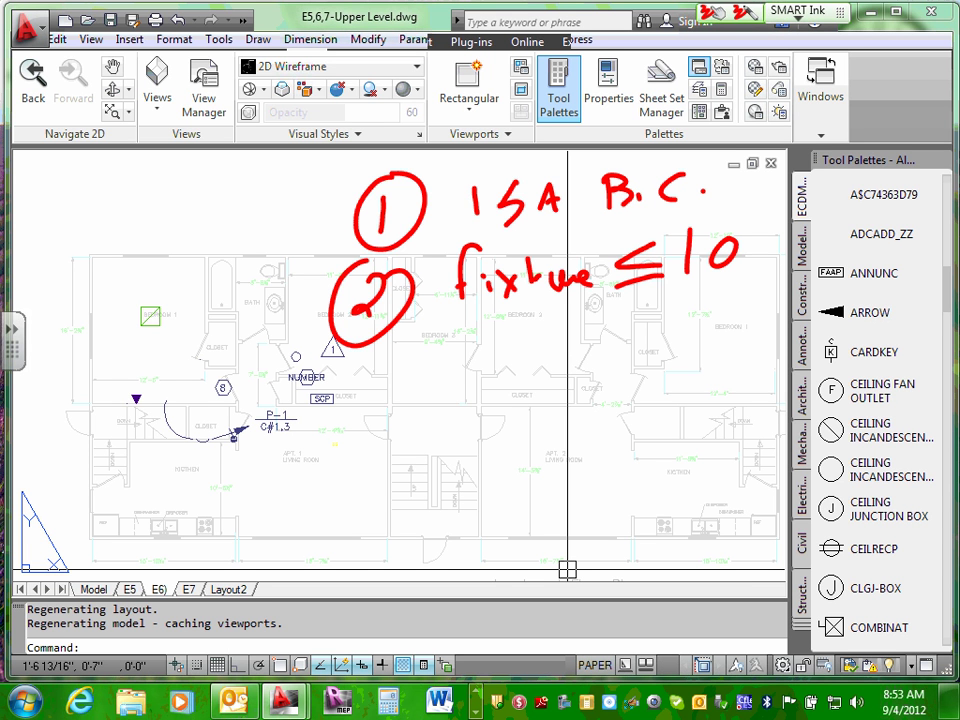
{"action": "left_click_drag", "start_coordinate": [406, 270], "coordinate": [432, 266]}
{"action": "mouse_move", "coordinate": [408, 282]}
{"action": "left_mouse_down"}
{"action": "mouse_move", "coordinate": [432, 278]}
{"action": "mouse_move", "coordinate": [414, 292]}
{"action": "left_mouse_up"}
{"action": "left_click_drag", "start_coordinate": [428, 256], "coordinate": [424, 290]}
- Handwrite the third note below the second in red ink: a circled 3 followed by "Min of 2 Circuits"
{"action": "mouse_move", "coordinate": [358, 357]}
{"action": "left_mouse_down"}
{"action": "mouse_move", "coordinate": [374, 364]}
{"action": "mouse_move", "coordinate": [346, 420]}
{"action": "left_mouse_up"}
{"action": "left_click_drag", "start_coordinate": [425, 385], "coordinate": [492, 380]}
{"action": "left_click_drag", "start_coordinate": [545, 360], "coordinate": [540, 362]}
{"action": "mouse_move", "coordinate": [578, 324]}
{"action": "left_mouse_down"}
{"action": "mouse_move", "coordinate": [570, 372]}
{"action": "mouse_move", "coordinate": [585, 344]}
{"action": "mouse_move", "coordinate": [648, 356]}
{"action": "mouse_move", "coordinate": [660, 368]}
{"action": "left_mouse_up"}
{"action": "mouse_move", "coordinate": [712, 335]}
{"action": "left_mouse_down"}
{"action": "mouse_move", "coordinate": [700, 340]}
{"action": "mouse_move", "coordinate": [702, 370]}
{"action": "mouse_move", "coordinate": [745, 352]}
{"action": "mouse_move", "coordinate": [755, 368]}
{"action": "left_mouse_up"}
{"action": "left_click", "coordinate": [718, 345]}
{"action": "left_click", "coordinate": [718, 363]}
{"action": "left_click_drag", "start_coordinate": [768, 350], "coordinate": [797, 366]}
{"action": "mouse_move", "coordinate": [808, 335]}
{"action": "left_mouse_down"}
{"action": "mouse_move", "coordinate": [810, 365]}
{"action": "mouse_move", "coordinate": [818, 344]}
{"action": "left_mouse_up"}
{"action": "left_click_drag", "start_coordinate": [830, 340], "coordinate": [822, 362]}
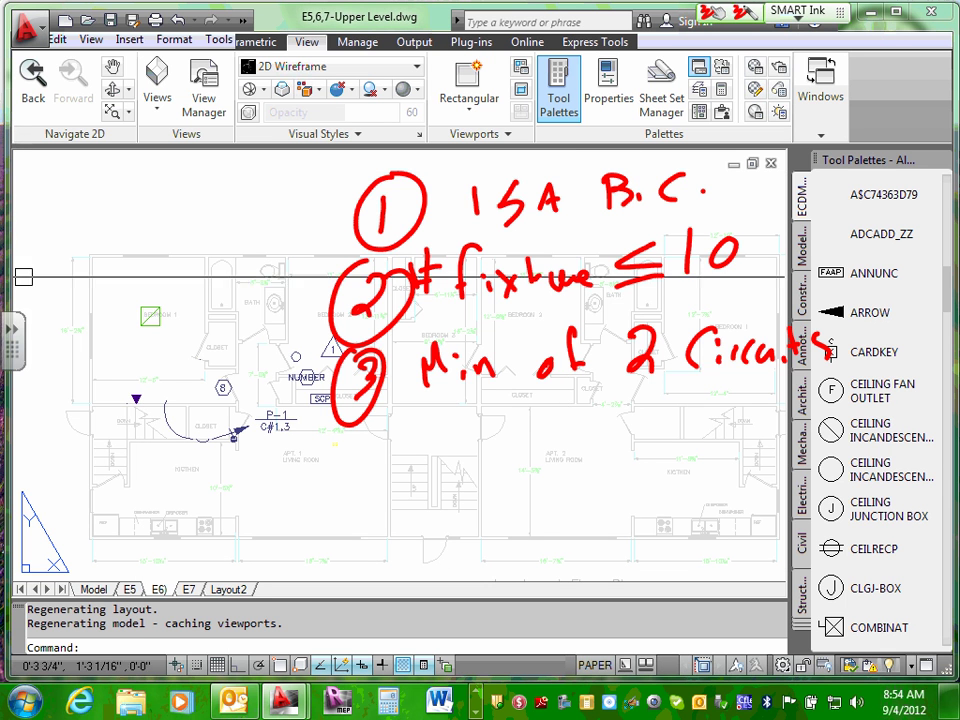
- Try to capture the annotated drawing window to a new notebook page
{"action": "left_click", "coordinate": [12, 330]}
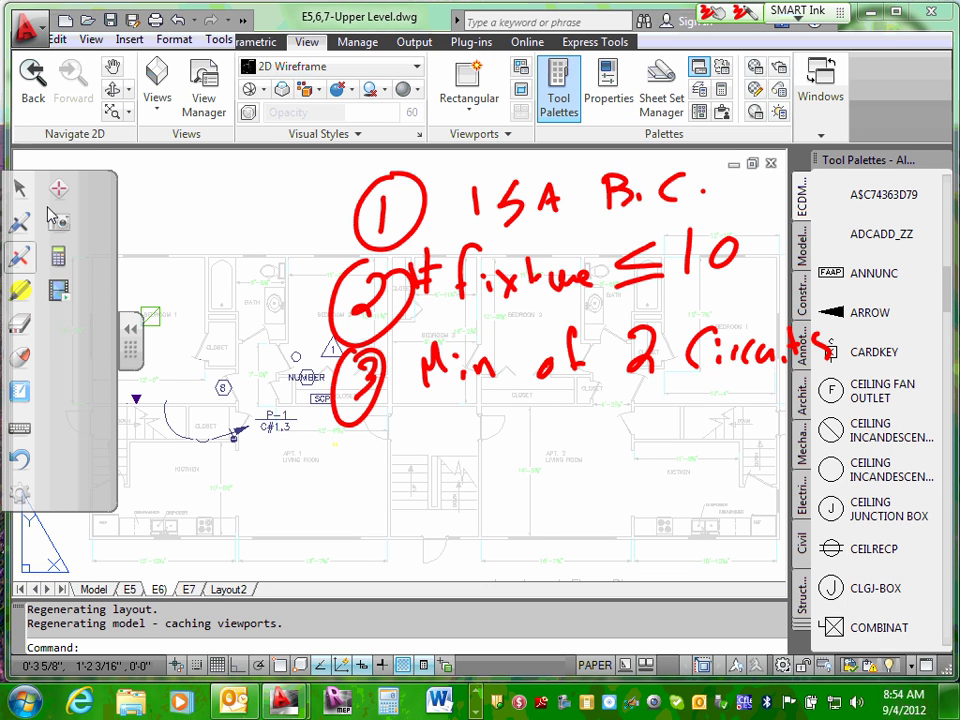
{"action": "left_click", "coordinate": [55, 219]}
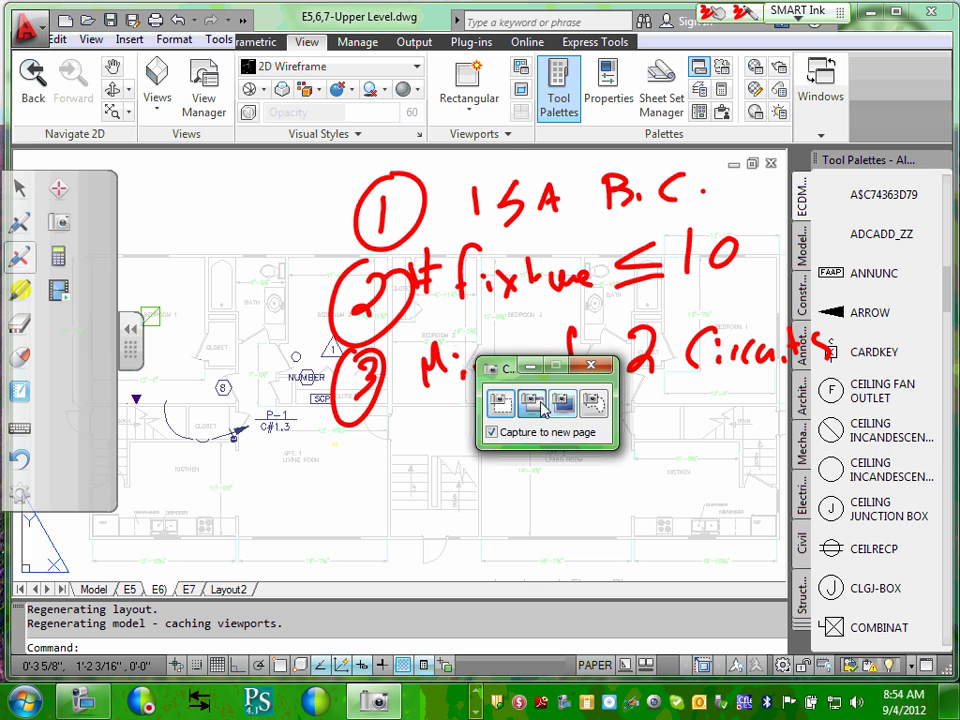
{"action": "left_click", "coordinate": [533, 402]}
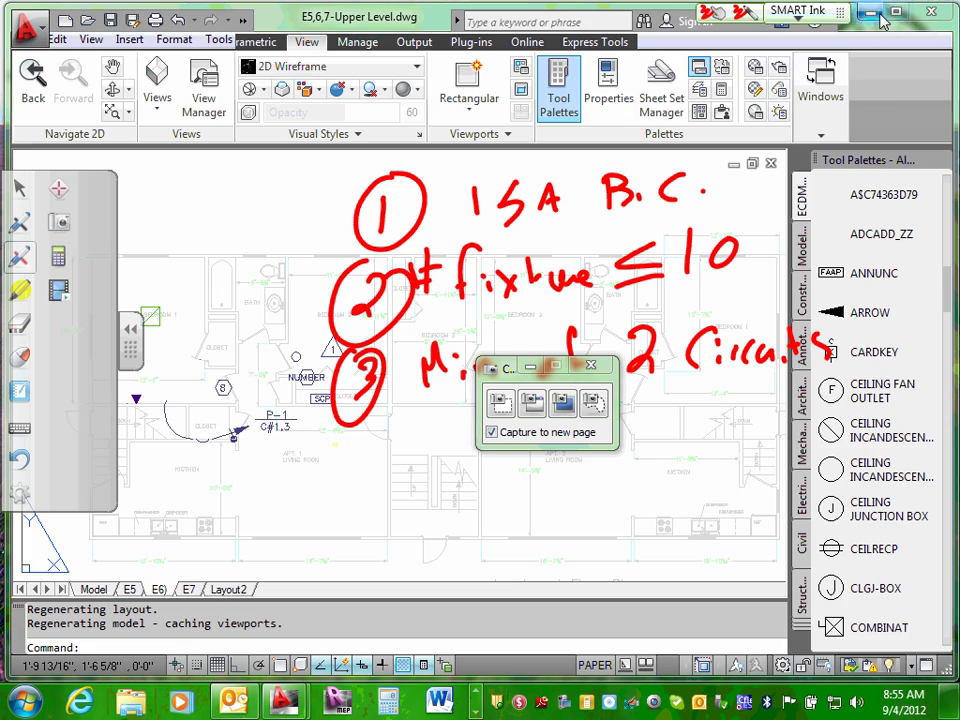
- Switch to SMART Notebook to check the captured page, and return to the AutoCAD drawing
{"action": "left_click", "coordinate": [866, 11]}
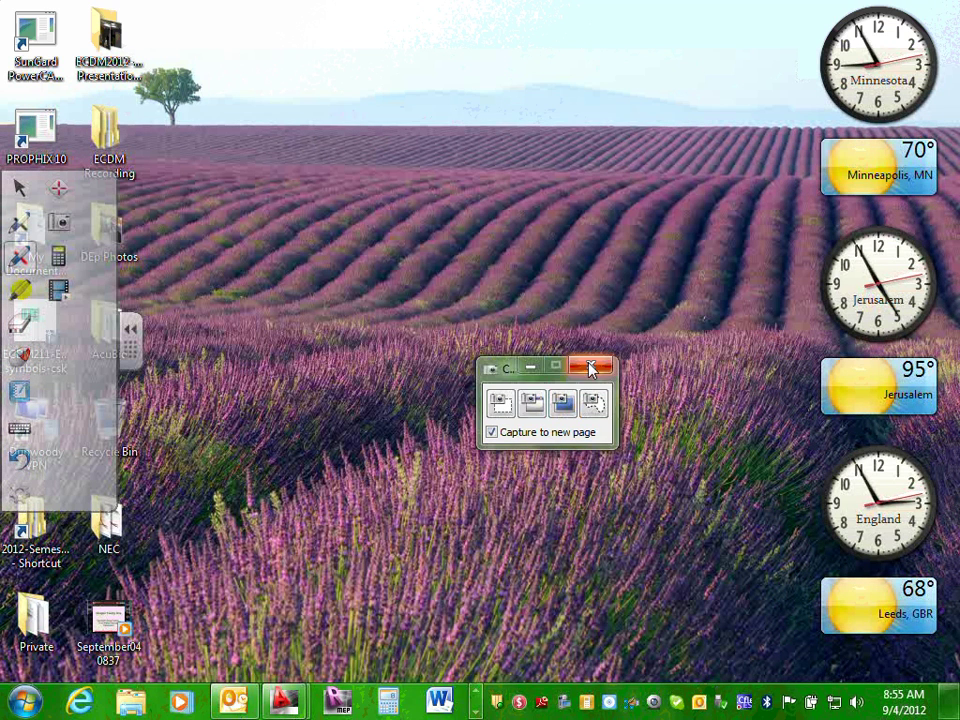
{"action": "left_click", "coordinate": [477, 700]}
{"action": "left_click", "coordinate": [478, 697]}
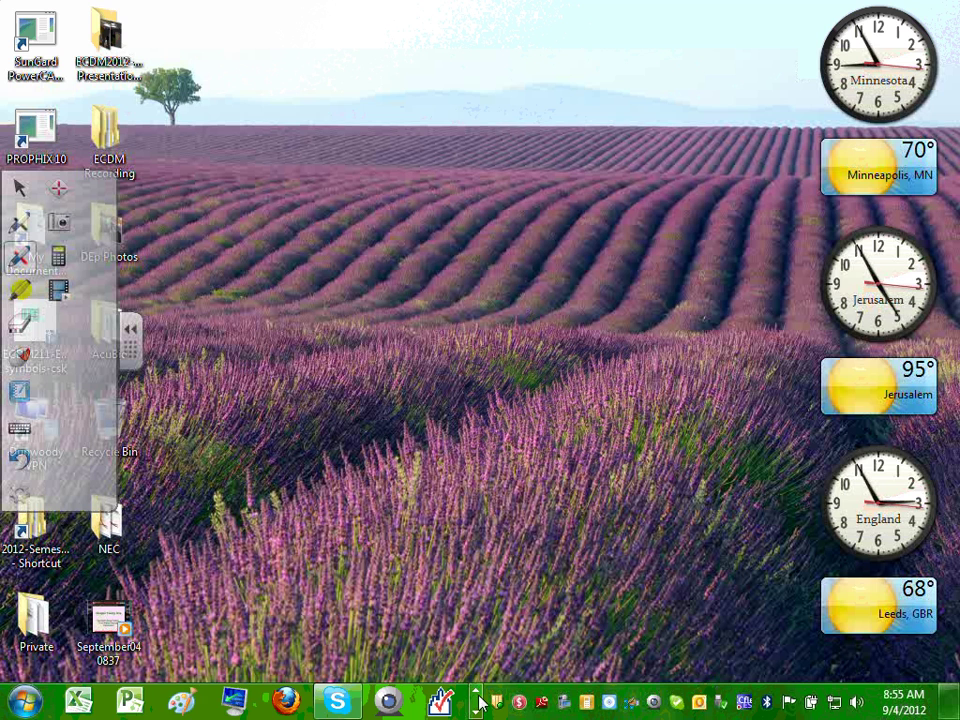
{"action": "left_click", "coordinate": [477, 709]}
{"action": "left_click", "coordinate": [438, 702]}
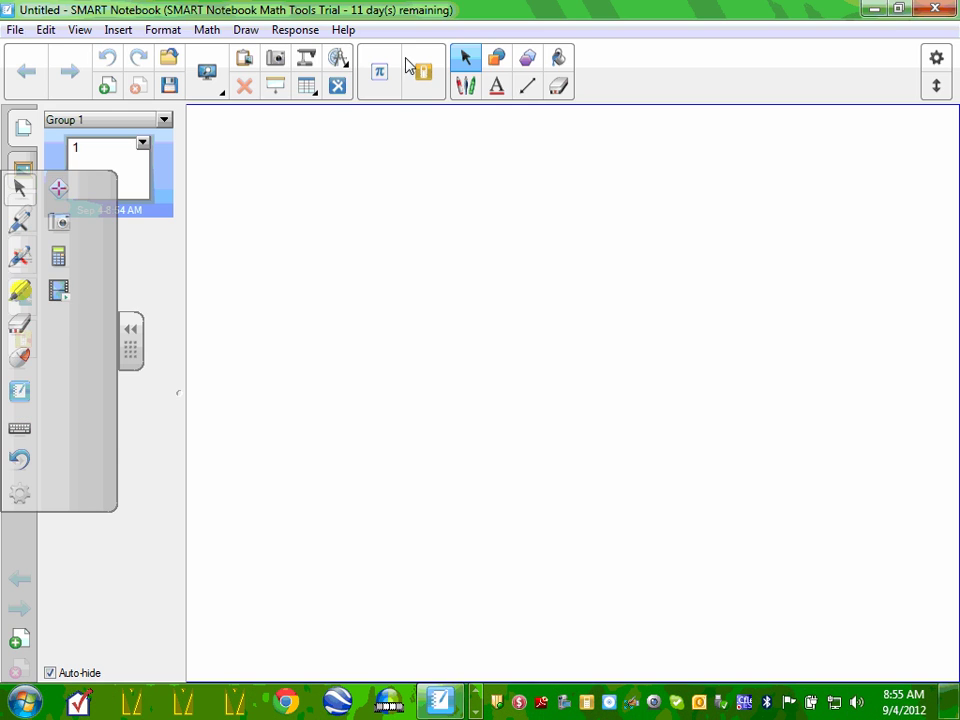
{"action": "left_click", "coordinate": [133, 330]}
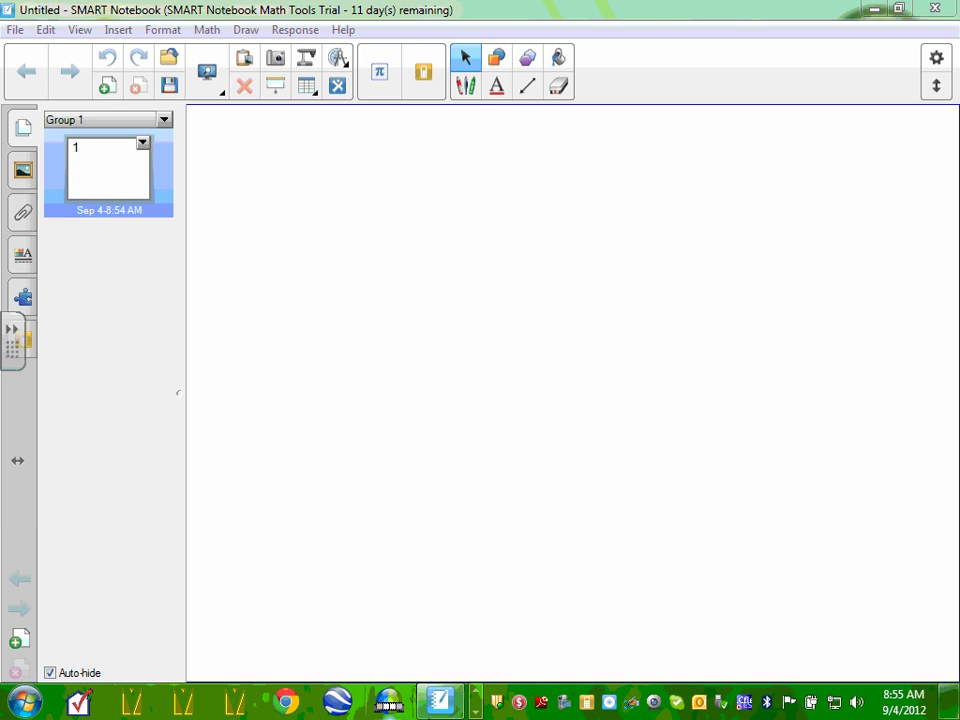
{"action": "left_click", "coordinate": [478, 697]}
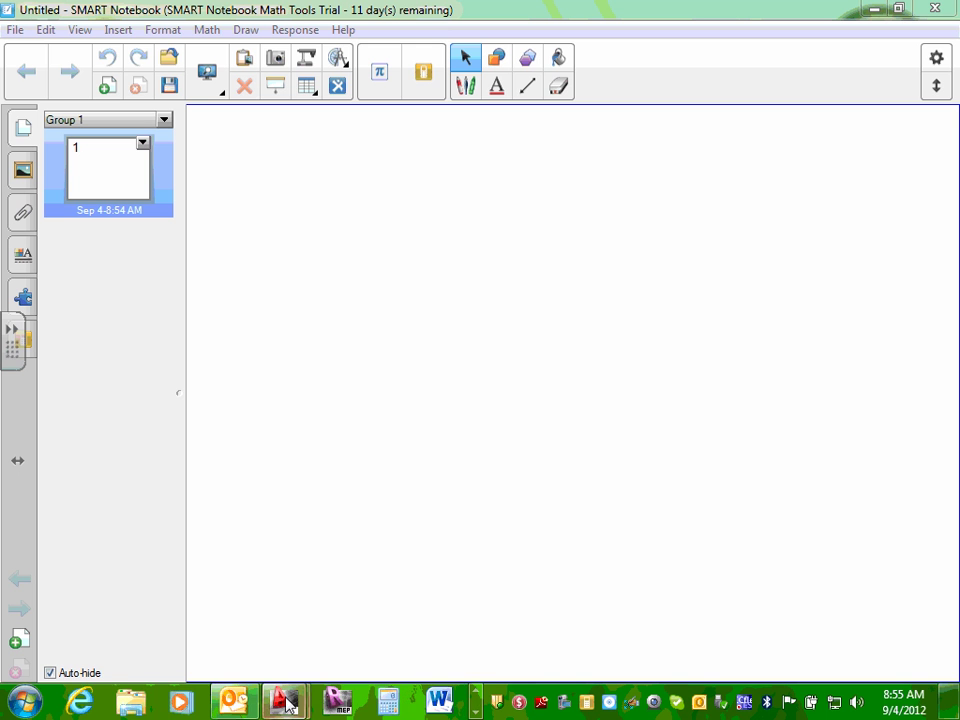
{"action": "mouse_move", "coordinate": [283, 700]}
{"action": "left_click", "coordinate": [303, 650]}
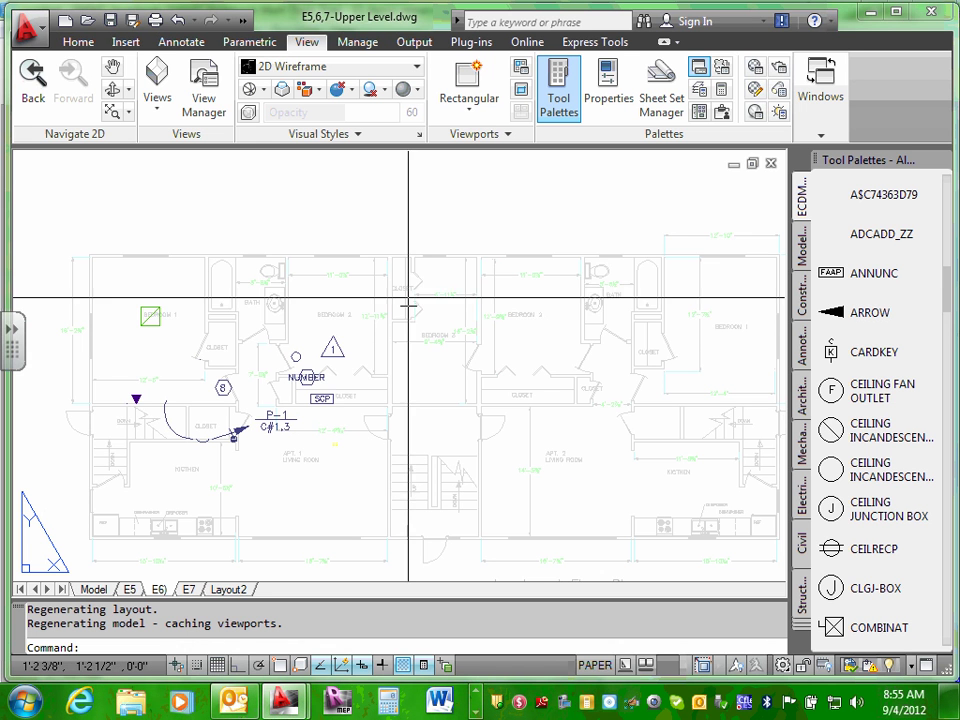
- Capture the three handwritten notes over the floor plan to a new notebook page and close the capture tool
{"action": "left_click", "coordinate": [10, 325]}
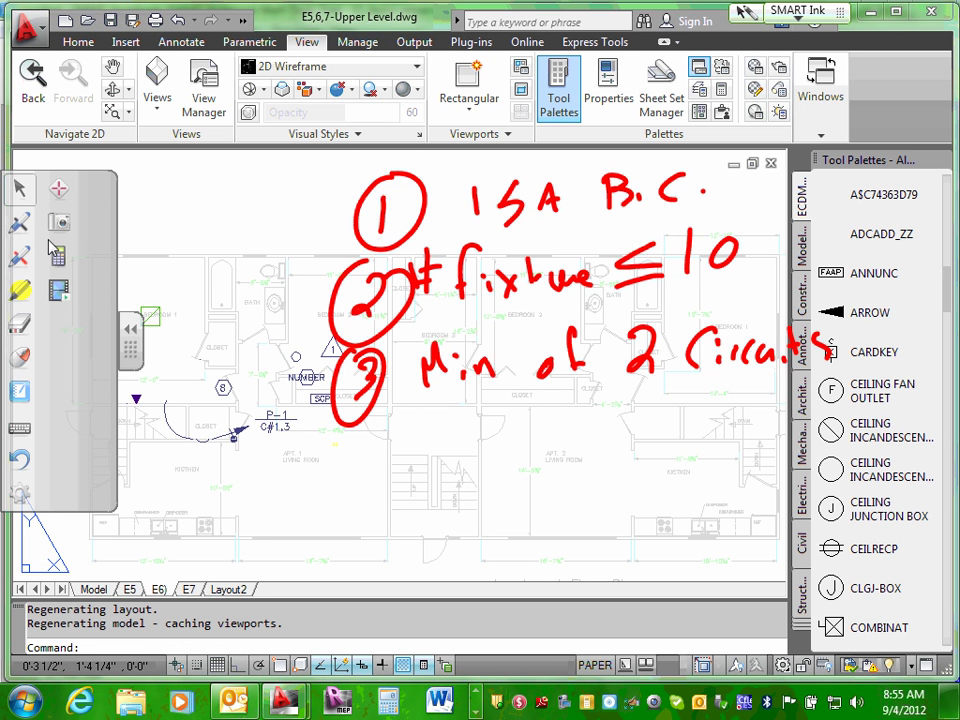
{"action": "left_click", "coordinate": [59, 222]}
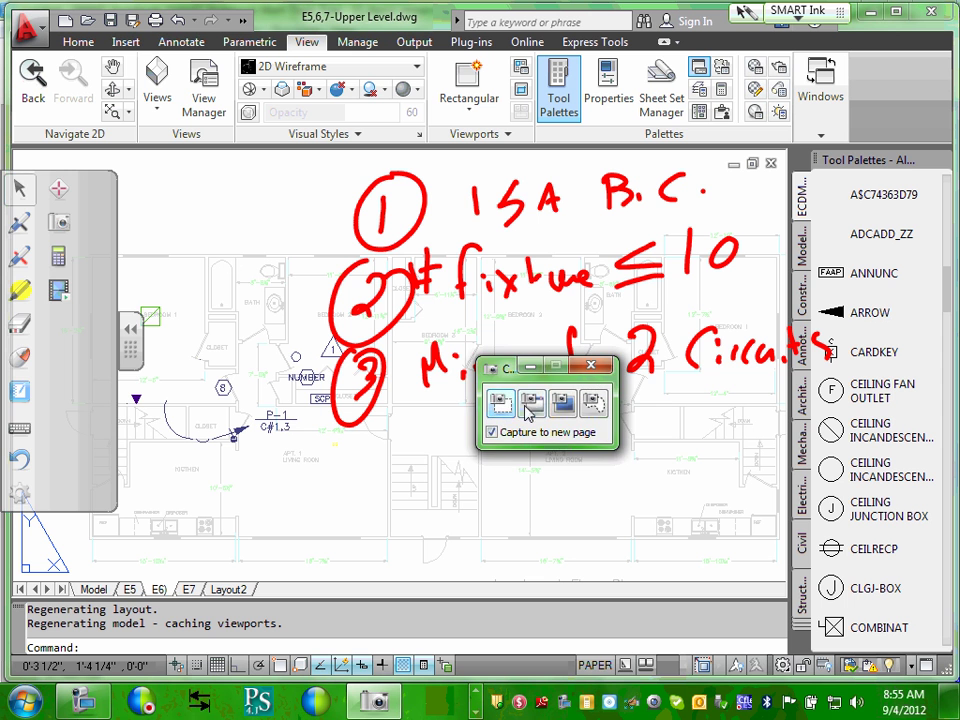
{"action": "left_click", "coordinate": [500, 402]}
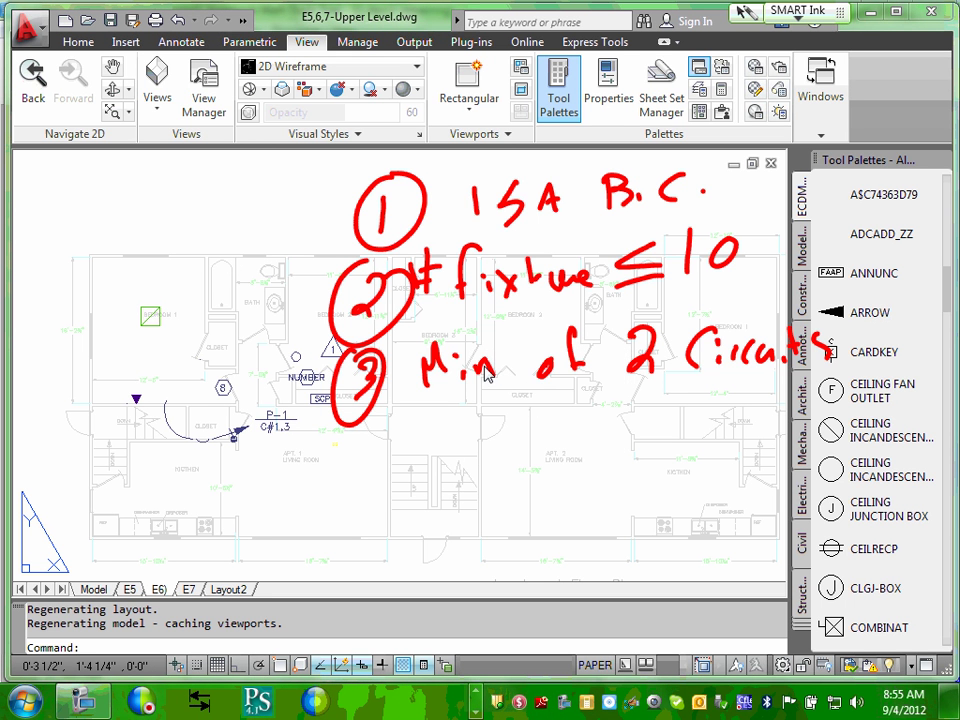
{"action": "left_click", "coordinate": [497, 382]}
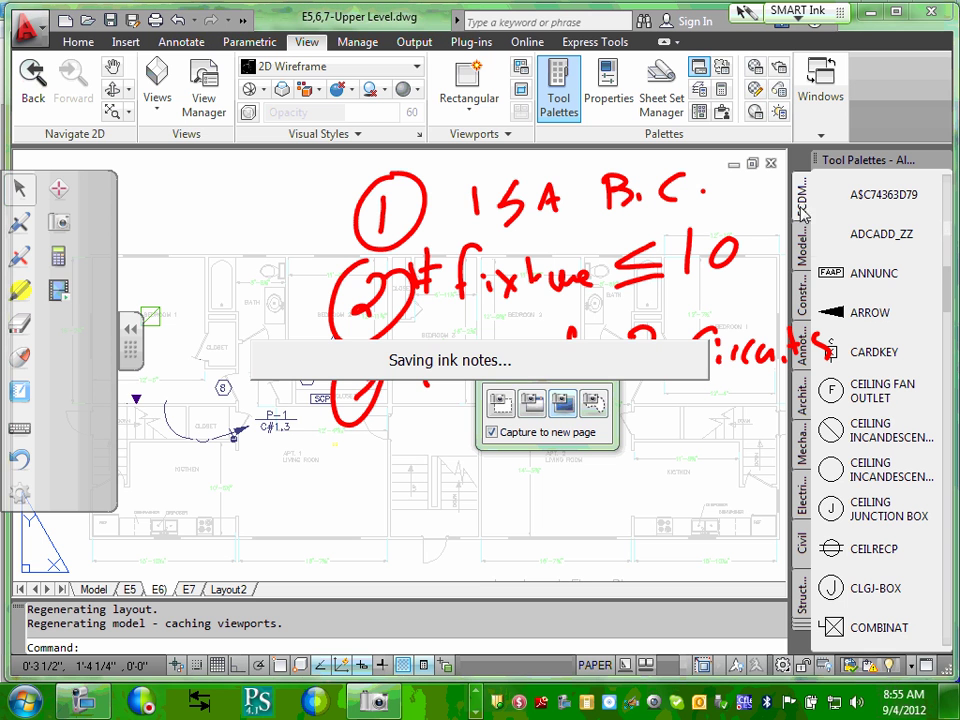
{"action": "left_click", "coordinate": [130, 328]}
{"action": "left_click", "coordinate": [591, 364]}
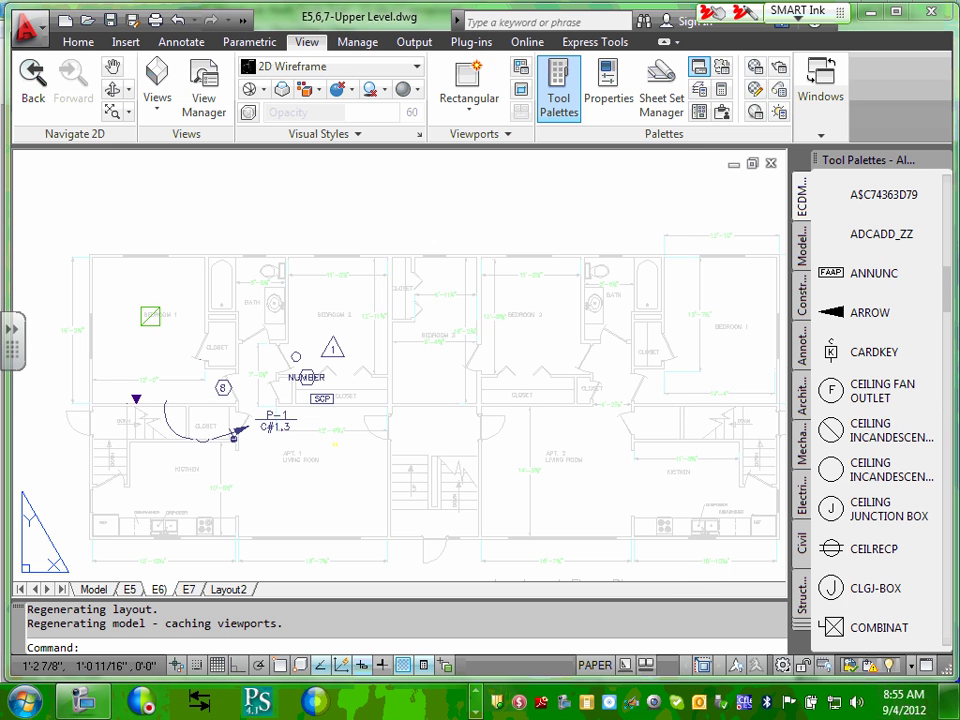
- In model space, insert a plain-circle ceiling incandescent fixture symbol from the ECDM symbols near the Bedroom 2 label
{"action": "left_click", "coordinate": [95, 590]}
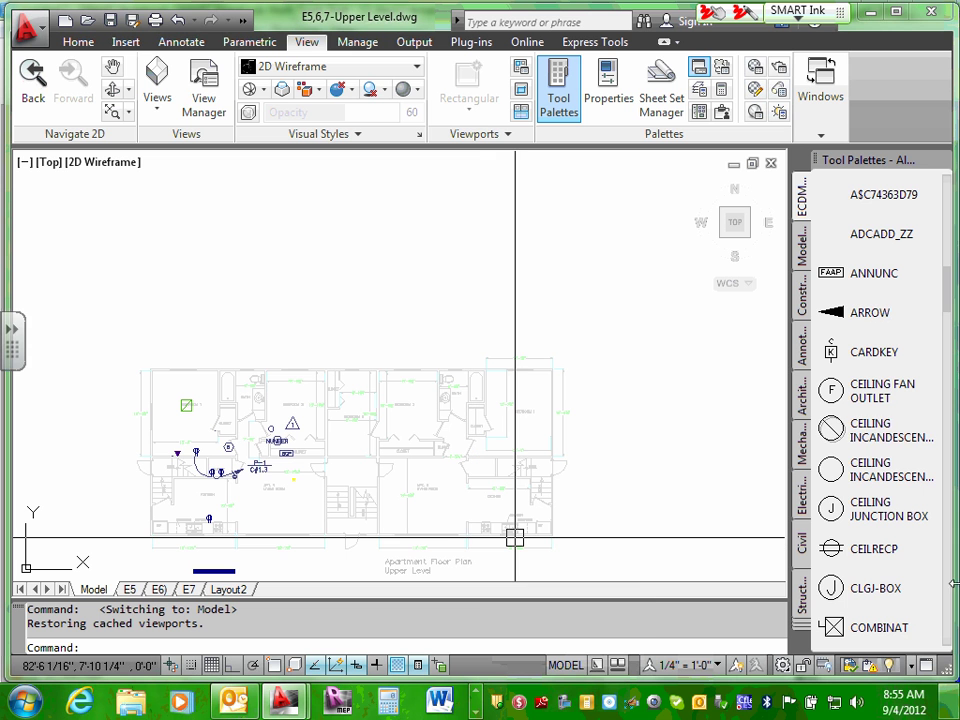
{"action": "left_click_drag", "start_coordinate": [946, 288], "coordinate": [952, 198]}
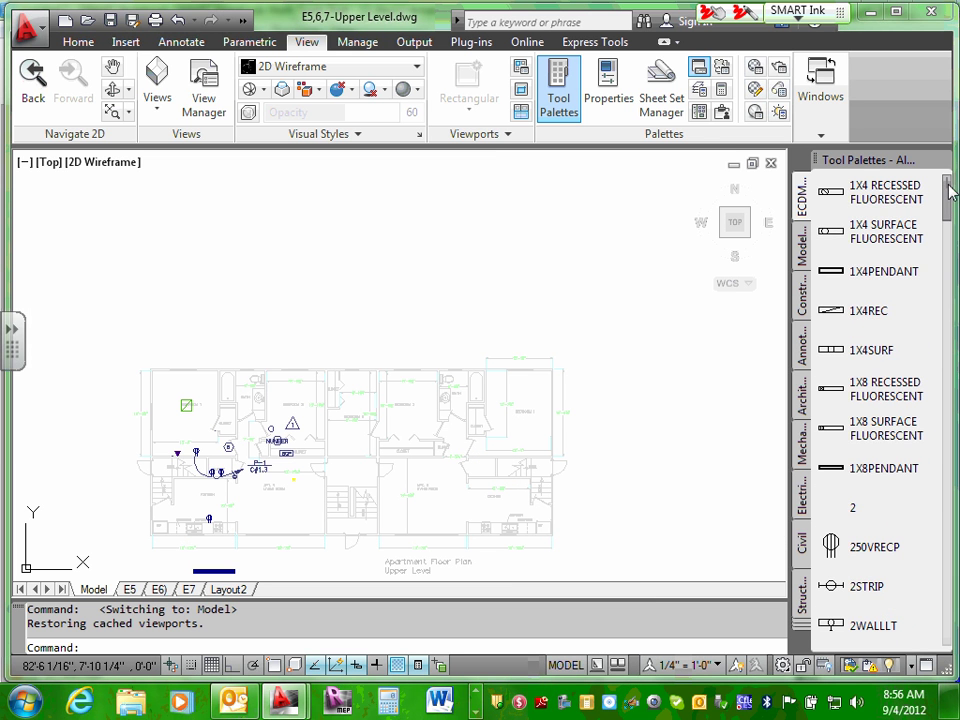
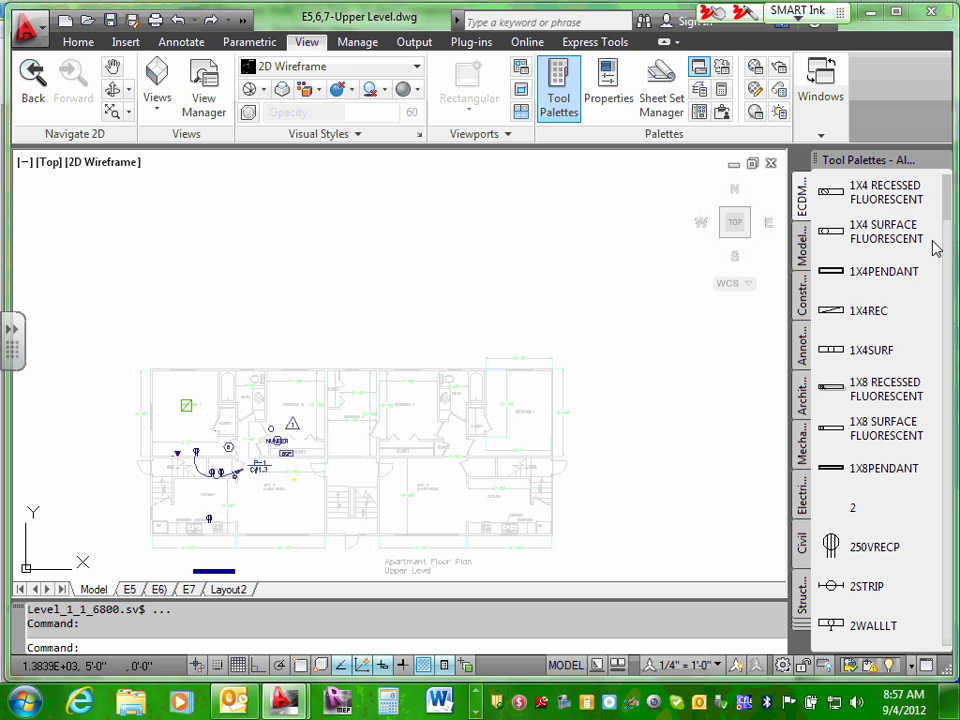
{"action": "left_click_drag", "start_coordinate": [952, 207], "coordinate": [950, 245]}
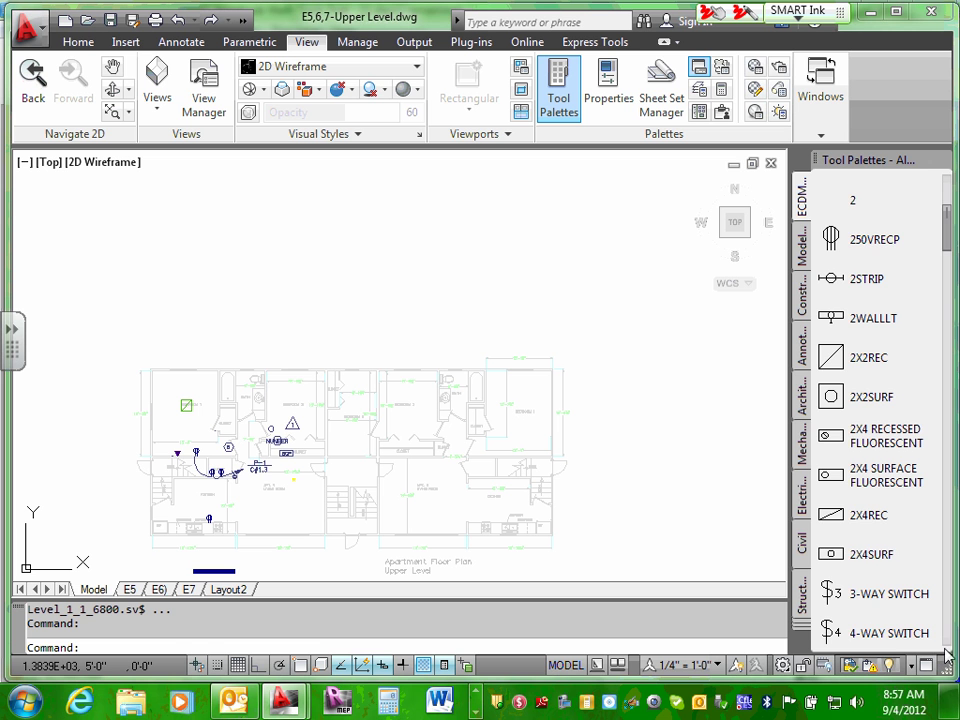
{"action": "left_click_drag", "start_coordinate": [951, 243], "coordinate": [953, 313]}
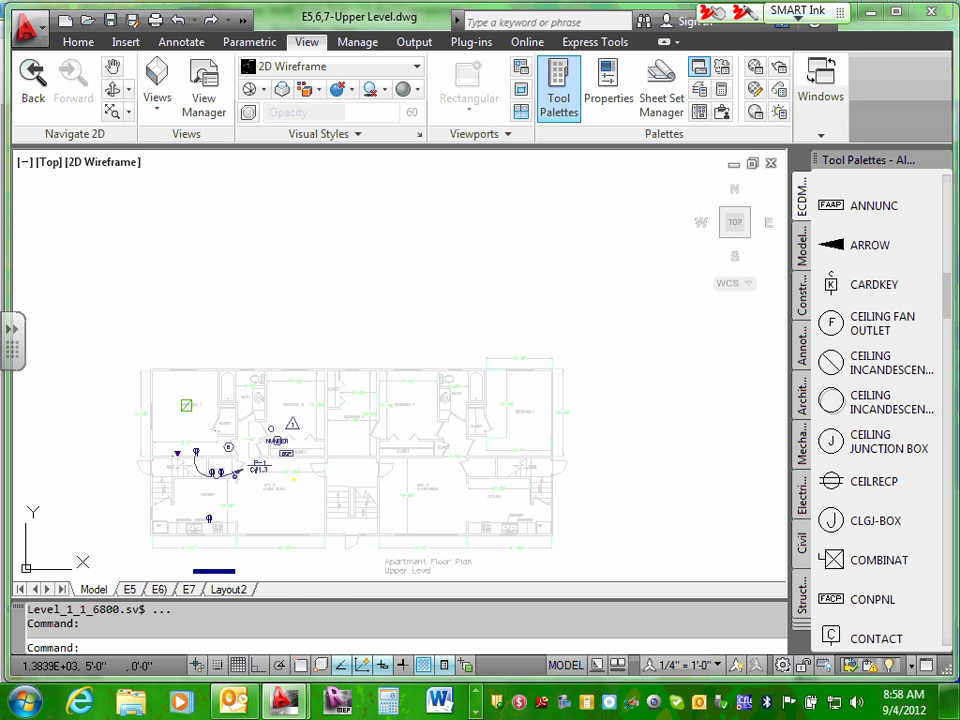
{"action": "left_click", "coordinate": [870, 401]}
{"action": "scroll", "coordinate": [450, 420], "scroll_direction": "up", "scroll_amount": 5}
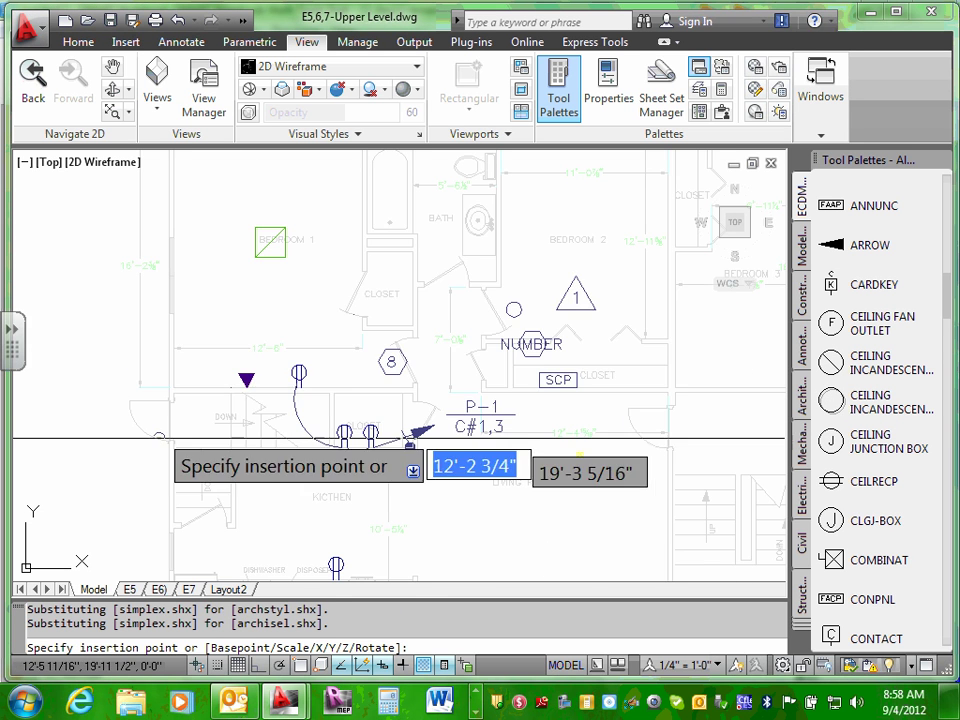
{"action": "middle_click_drag", "start_coordinate": [249, 278], "coordinate": [227, 345]}
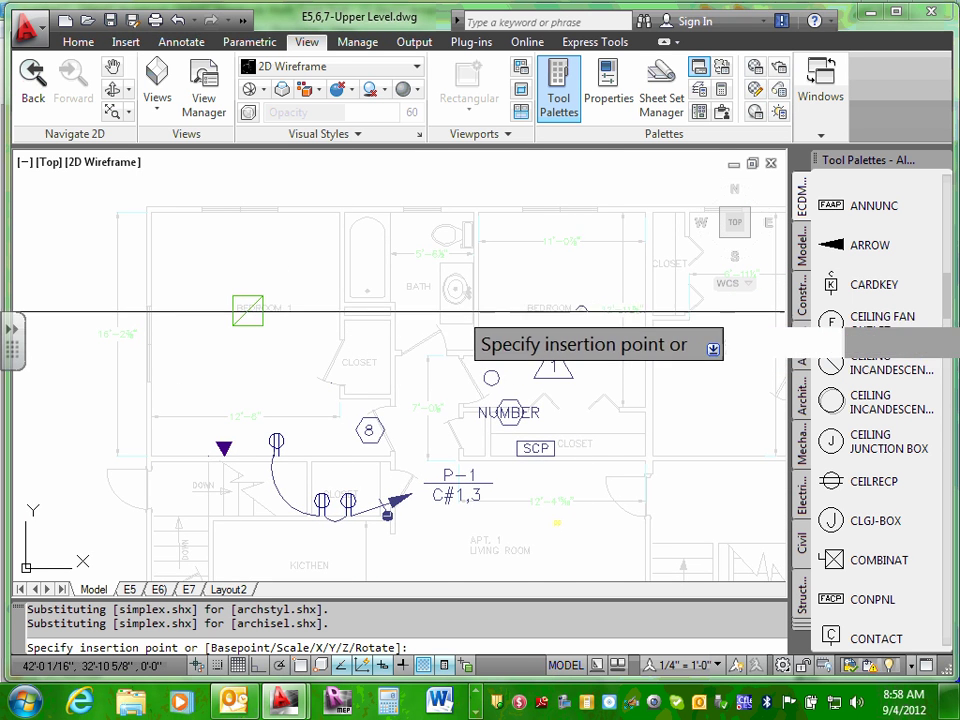
{"action": "middle_click_drag", "start_coordinate": [540, 310], "coordinate": [356, 395]}
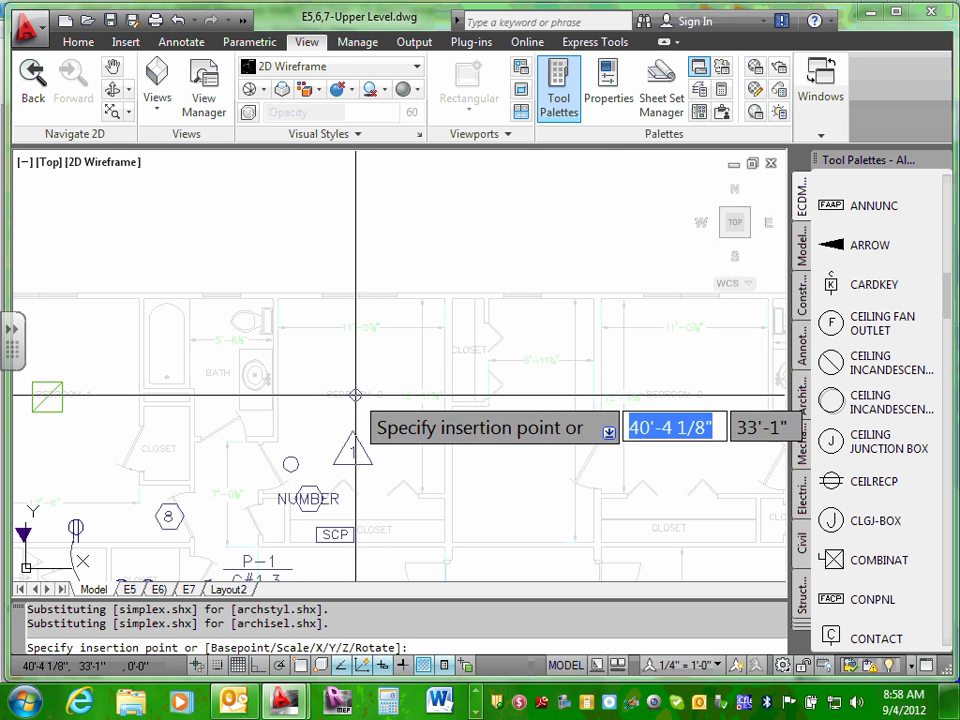
{"action": "key", "text": "Escape"}
{"action": "scroll", "coordinate": [352, 375], "scroll_direction": "up", "scroll_amount": 4}
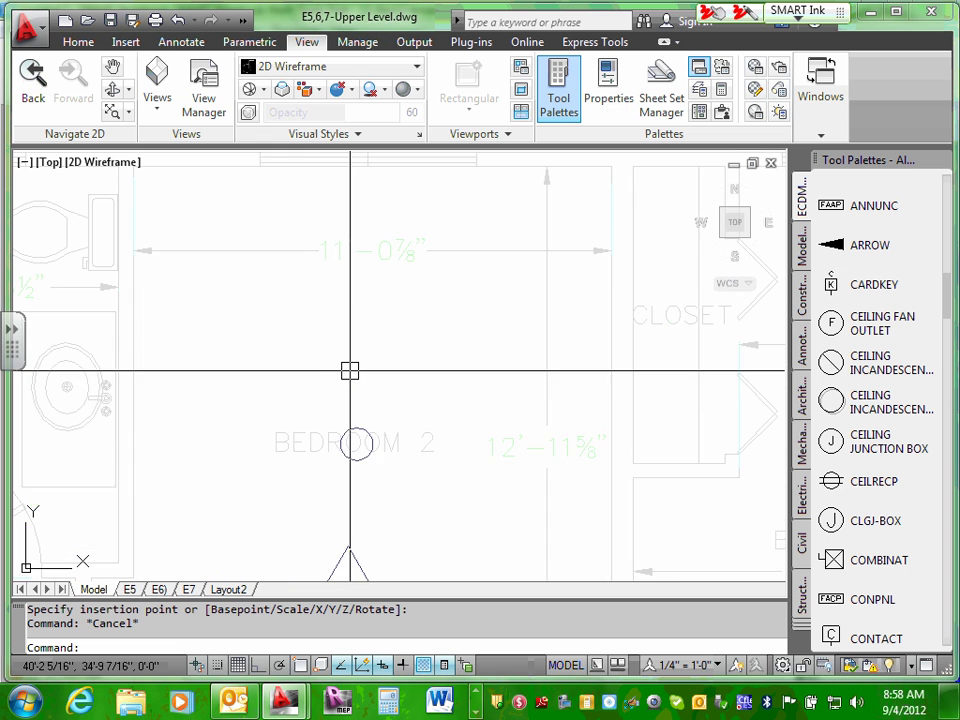
{"action": "scroll", "coordinate": [350, 371], "scroll_direction": "down", "scroll_amount": 5}
{"action": "scroll", "coordinate": [364, 375], "scroll_direction": "up", "scroll_amount": 2}
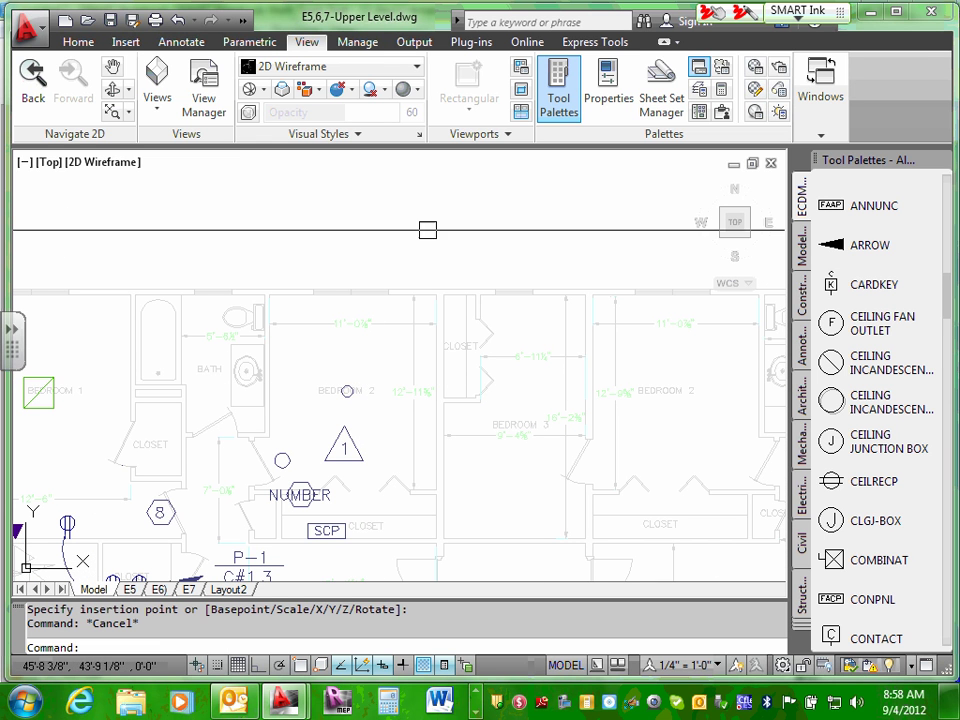
- With object snap on, draw a diagonal line from Bedroom 2's lower-left corner by the door to its upper-right wall corner
{"action": "left_click", "coordinate": [88, 44]}
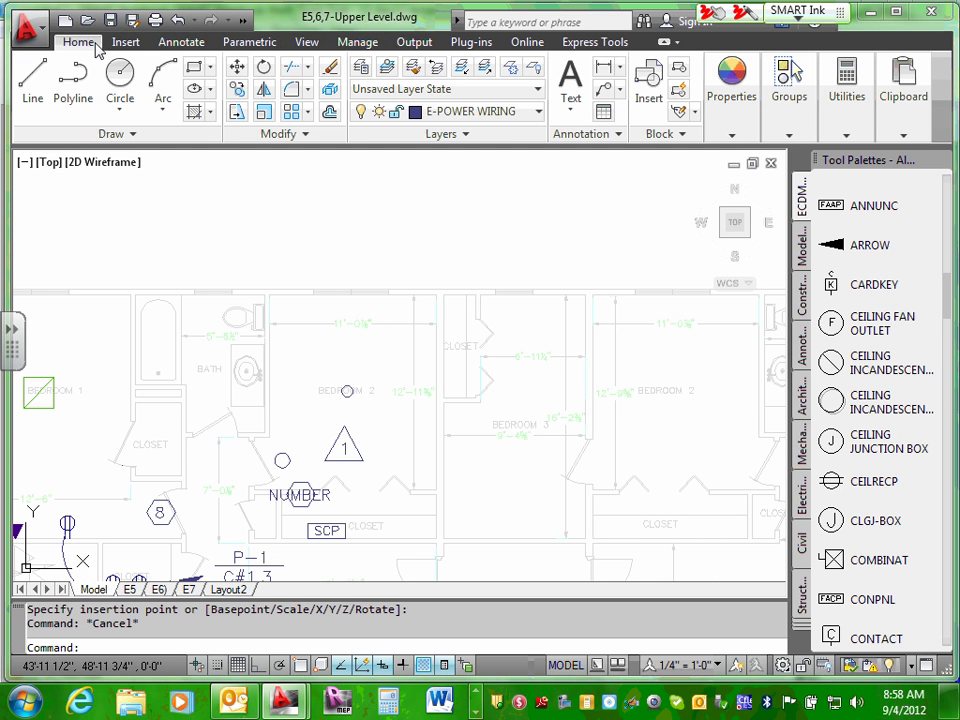
{"action": "left_click", "coordinate": [33, 80]}
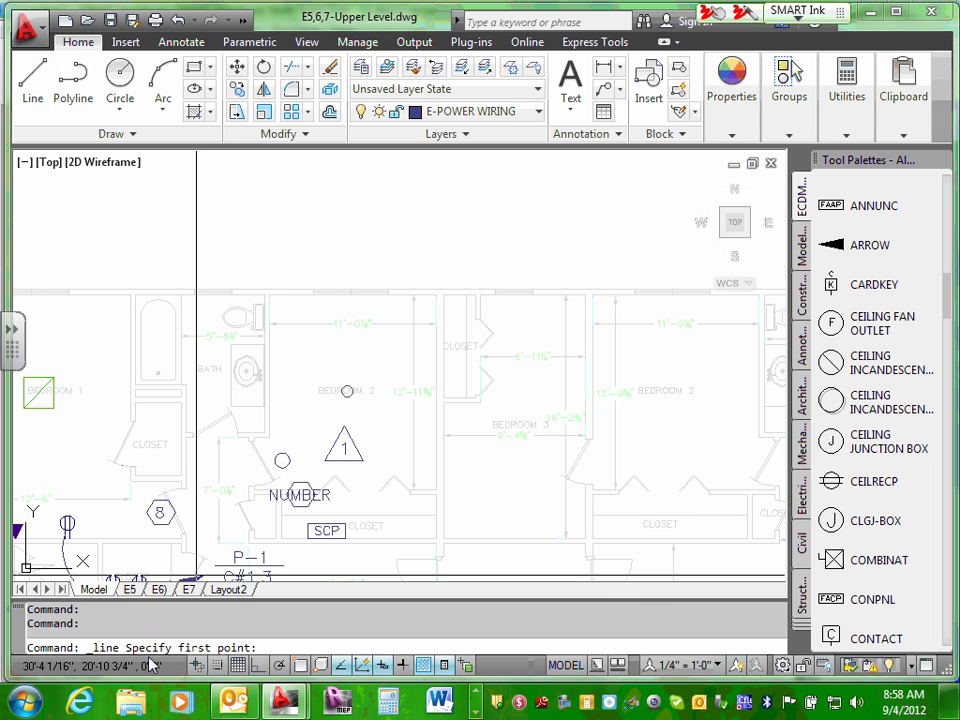
{"action": "left_click", "coordinate": [300, 666]}
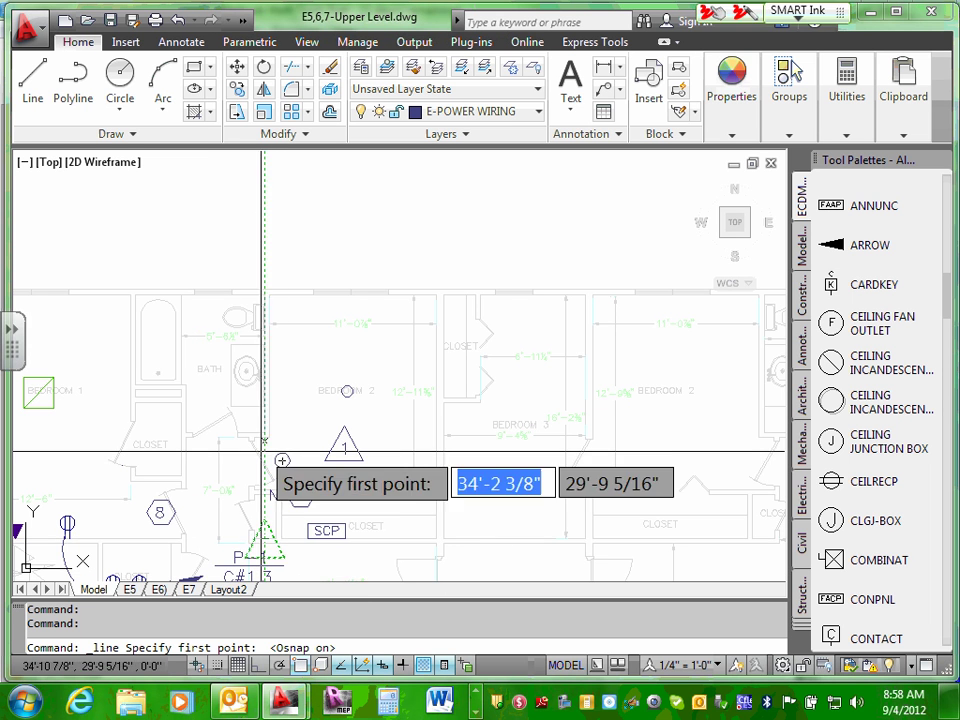
{"action": "scroll", "coordinate": [263, 452], "scroll_direction": "up", "scroll_amount": 3}
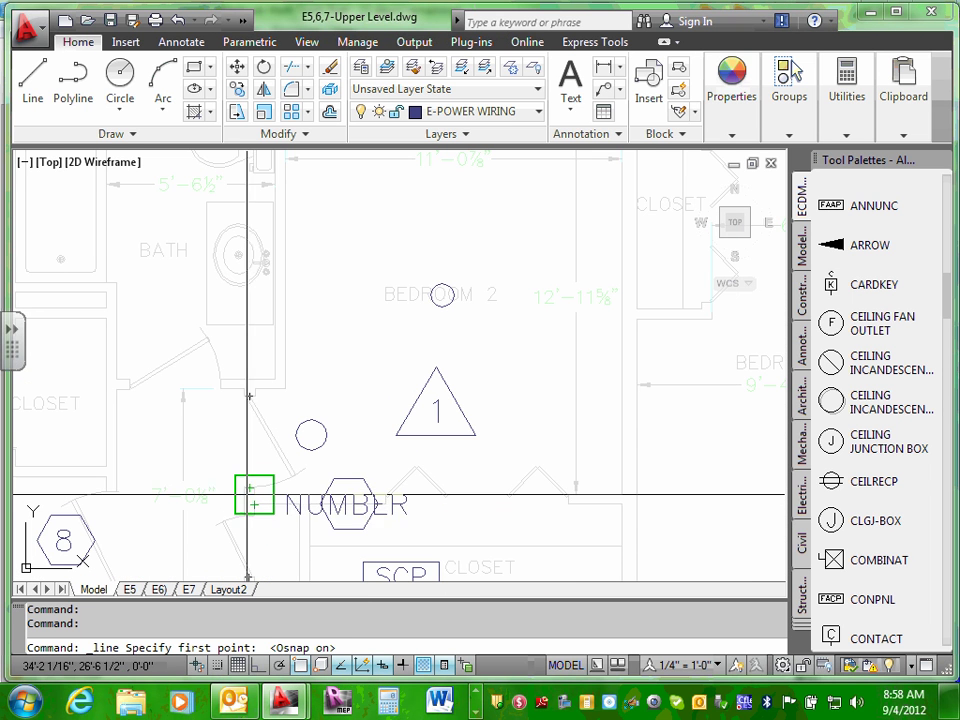
{"action": "left_click", "coordinate": [249, 494]}
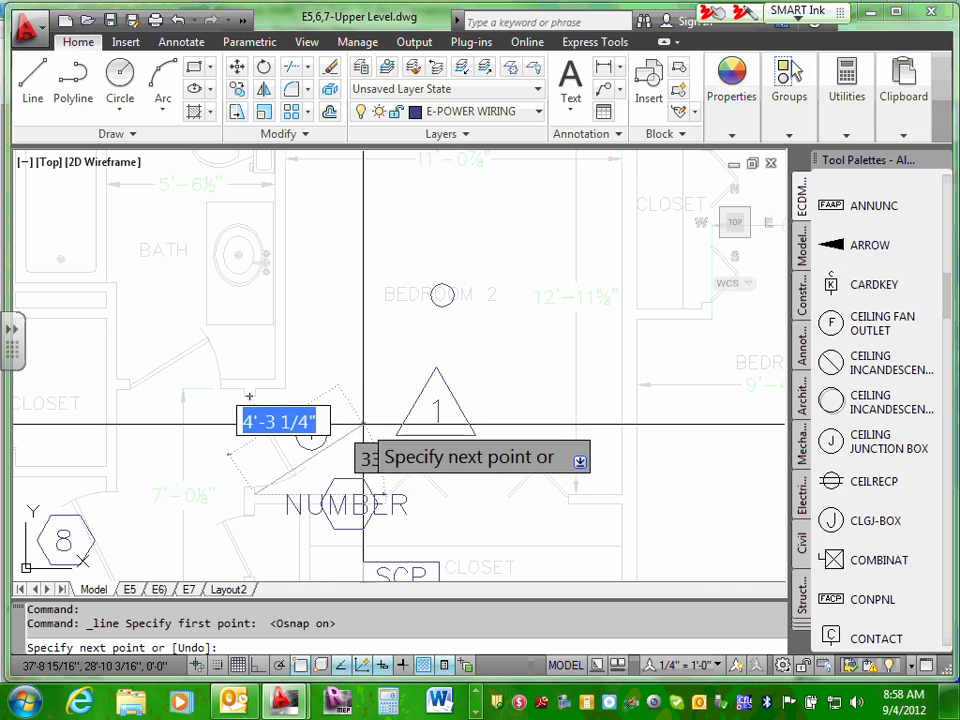
{"action": "scroll", "coordinate": [656, 340], "scroll_direction": "down", "scroll_amount": 5}
{"action": "middle_click_drag", "start_coordinate": [579, 202], "coordinate": [478, 396]}
{"action": "scroll", "coordinate": [491, 392], "scroll_direction": "up", "scroll_amount": 3}
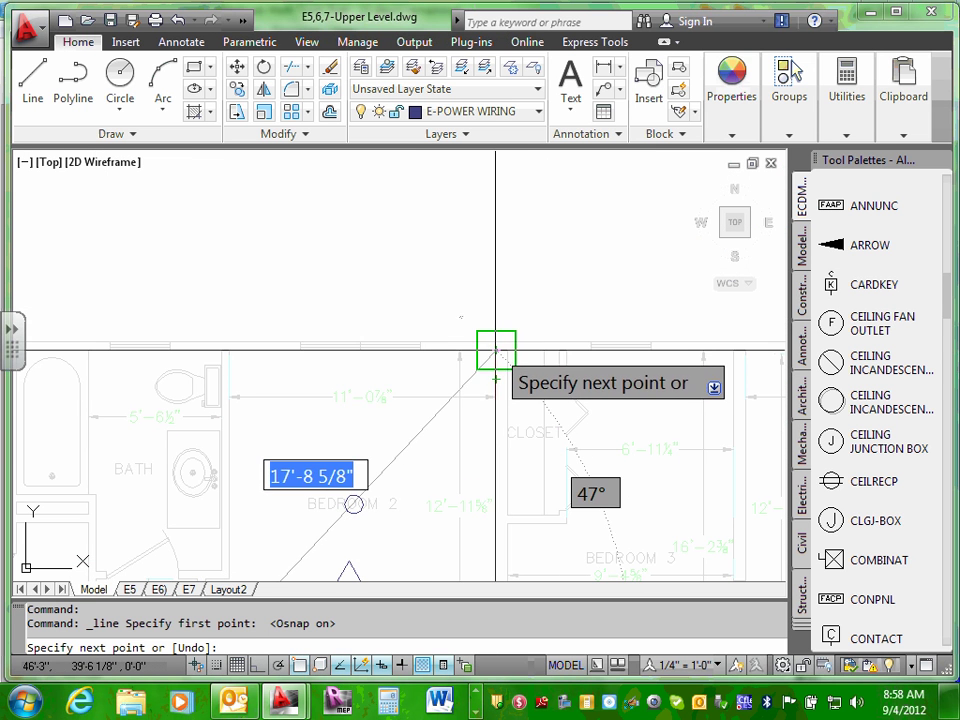
{"action": "left_click", "coordinate": [495, 350]}
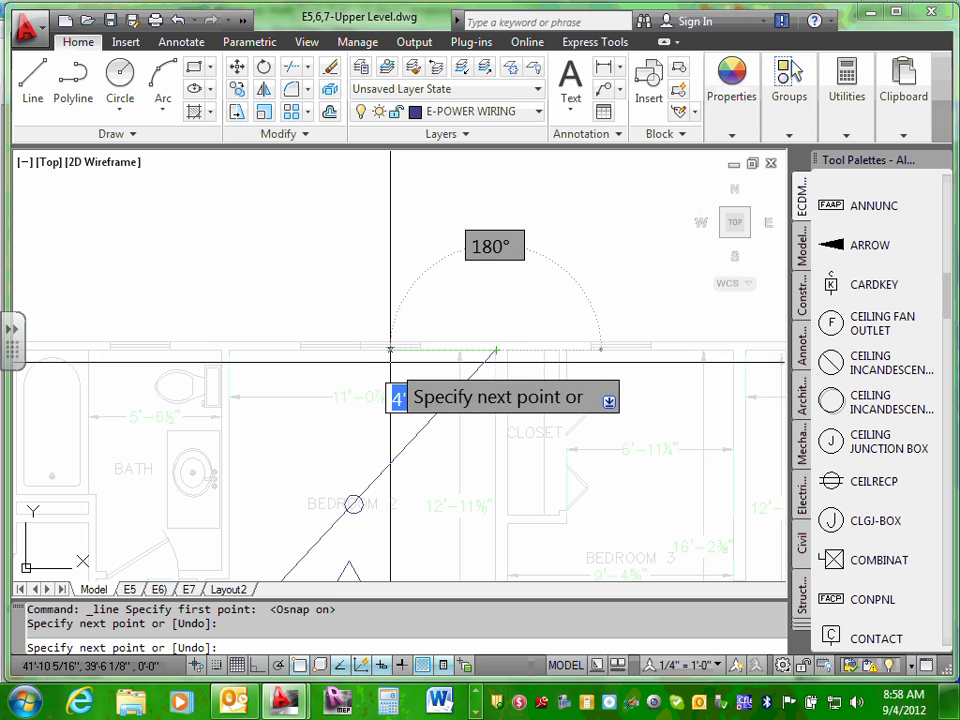
- Continue the line from Bedroom 2's upper-right corner back to its upper-left corner and diagonally down to the lower-right corner by the closet
{"action": "type", "text": "`"}
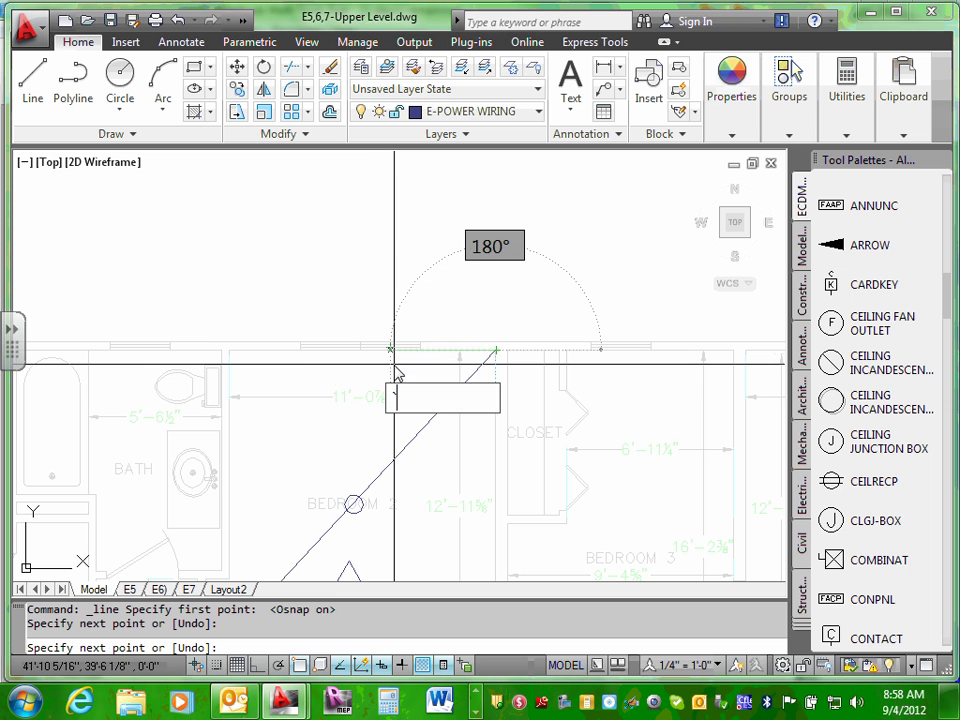
{"action": "key", "text": "BackSpace"}
{"action": "right_click", "coordinate": [285, 375]}
{"action": "left_click", "coordinate": [317, 388]}
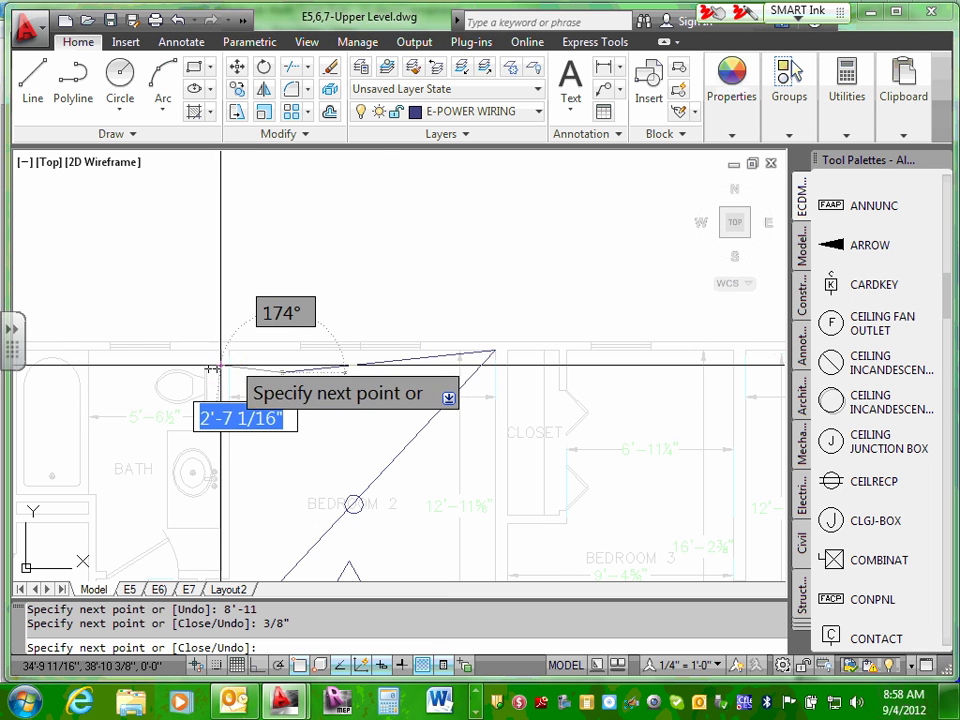
{"action": "scroll", "coordinate": [284, 465], "scroll_direction": "down", "scroll_amount": 5}
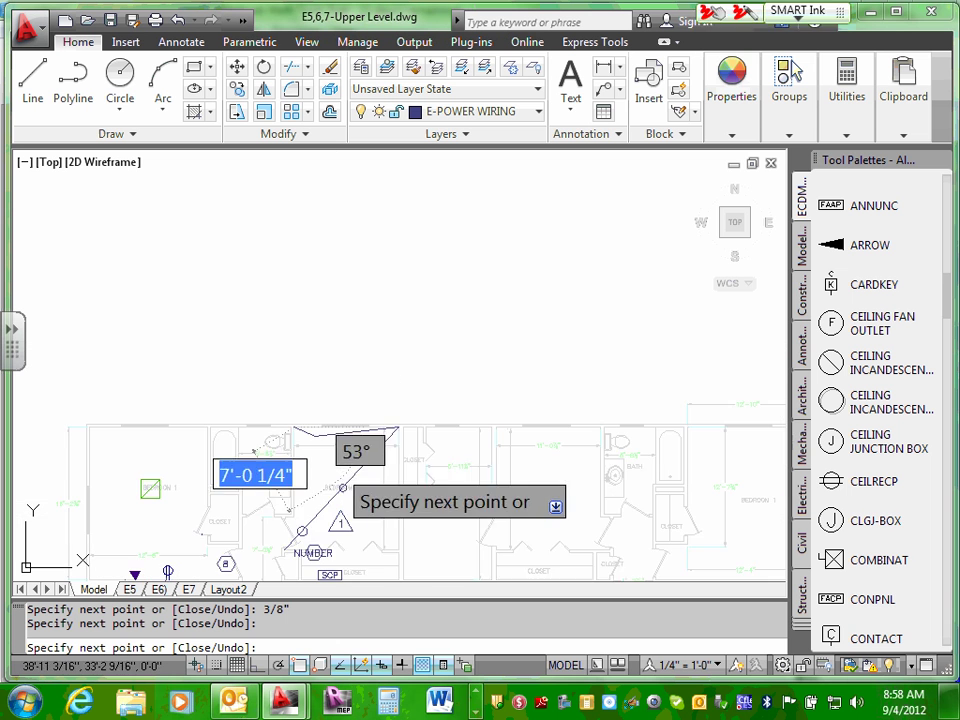
{"action": "middle_click_drag", "start_coordinate": [414, 551], "coordinate": [408, 375]}
{"action": "scroll", "coordinate": [408, 375], "scroll_direction": "up", "scroll_amount": 6}
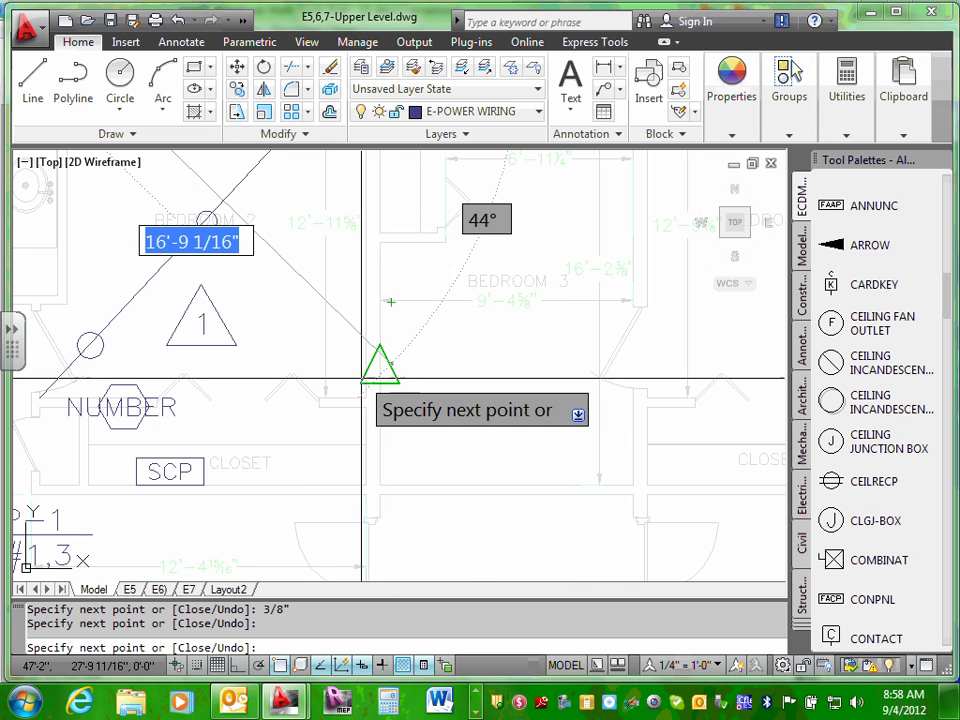
{"action": "left_click", "coordinate": [357, 388]}
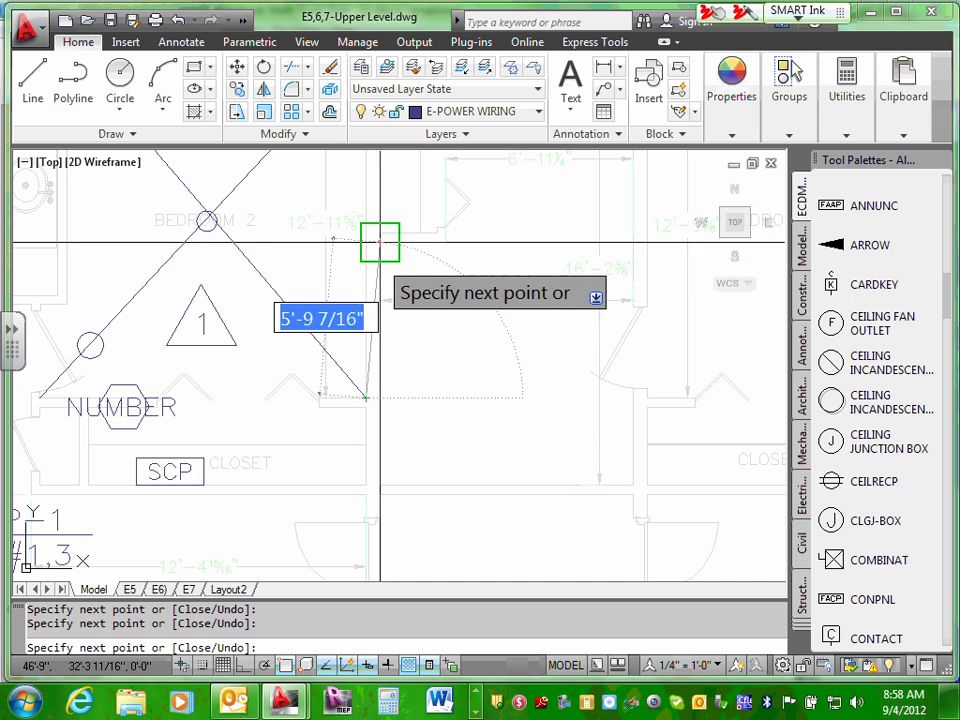
{"action": "key", "text": "Escape"}
- Move the circular ceiling fixture near the Bedroom 2 label by its centre onto the intersection of the room's two diagonals
{"action": "middle_click_drag", "start_coordinate": [290, 245], "coordinate": [319, 452]}
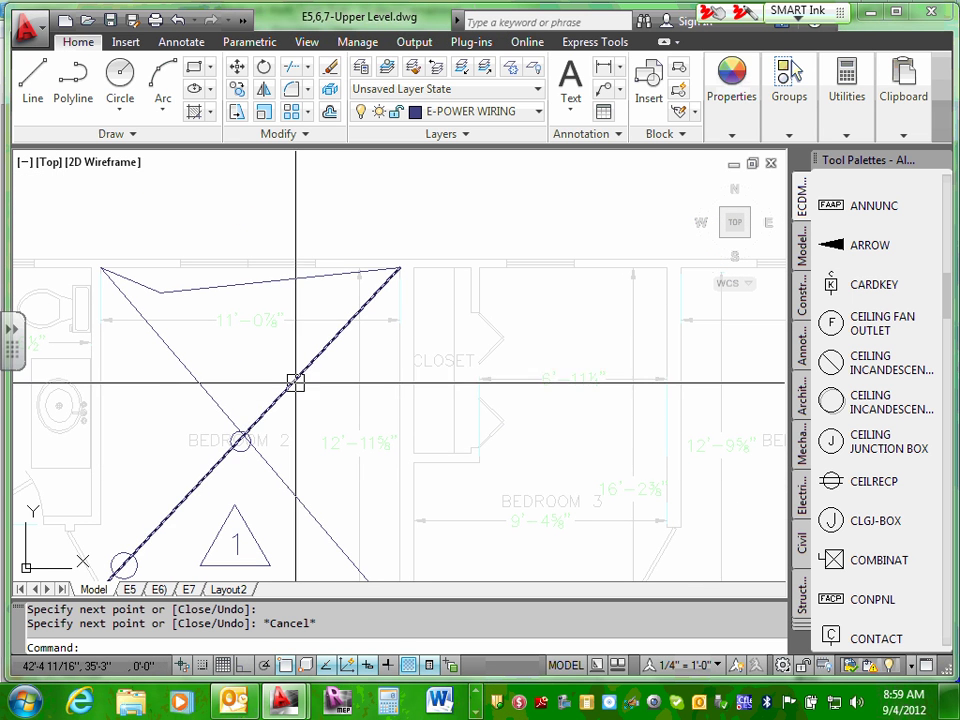
{"action": "key", "text": "Escape"}
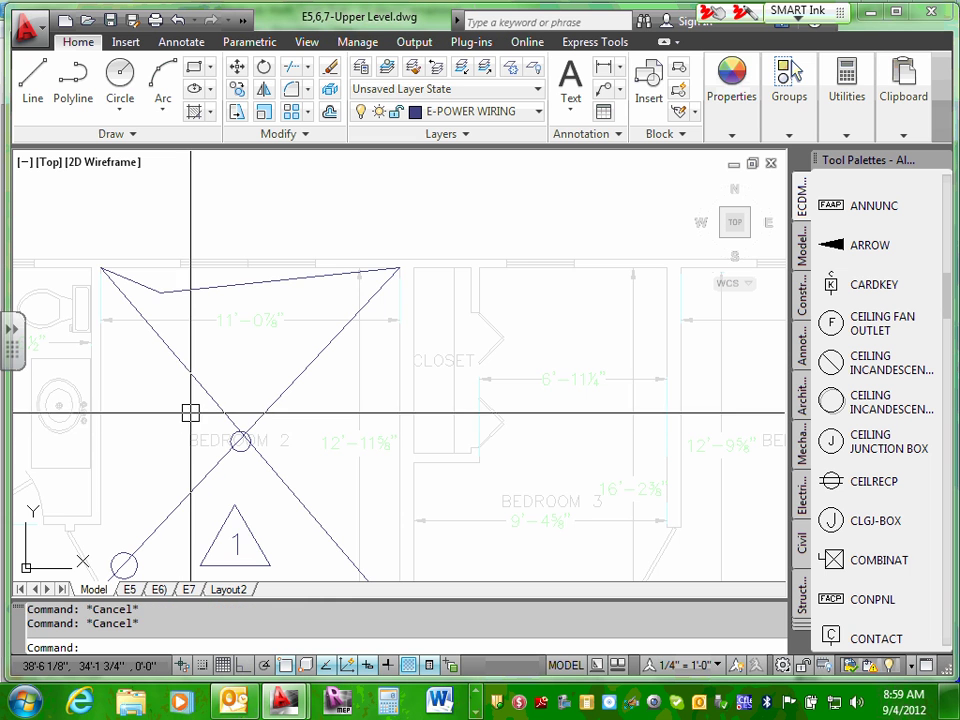
{"action": "left_click", "coordinate": [240, 443]}
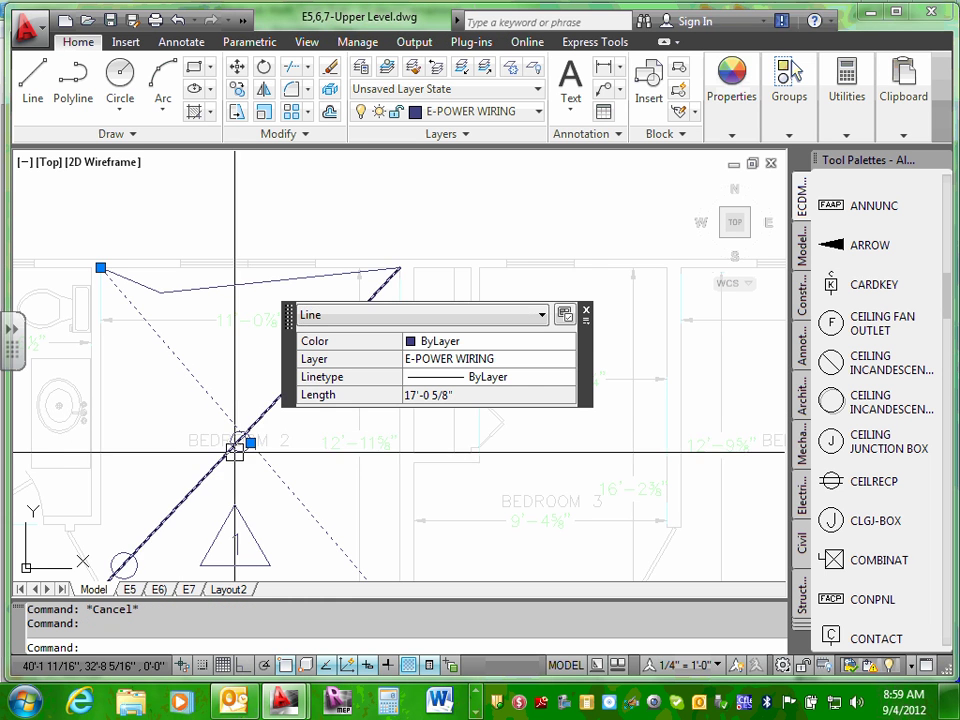
{"action": "scroll", "coordinate": [236, 442], "scroll_direction": "up", "scroll_amount": 2}
{"action": "key", "text": "Escape"}
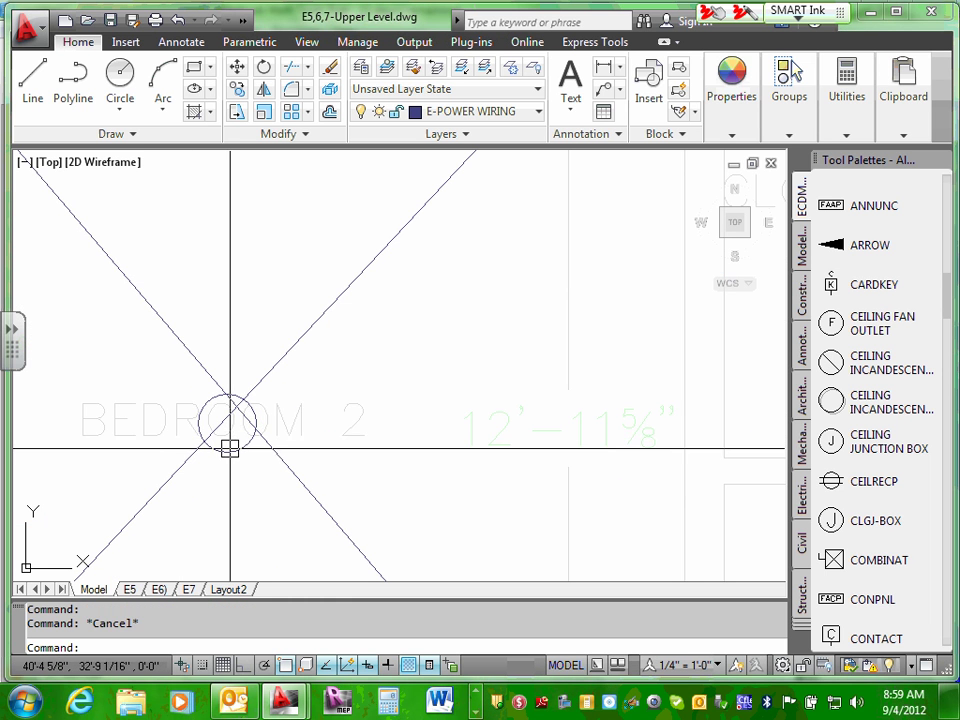
{"action": "left_click", "coordinate": [231, 447]}
{"action": "right_click", "coordinate": [230, 450]}
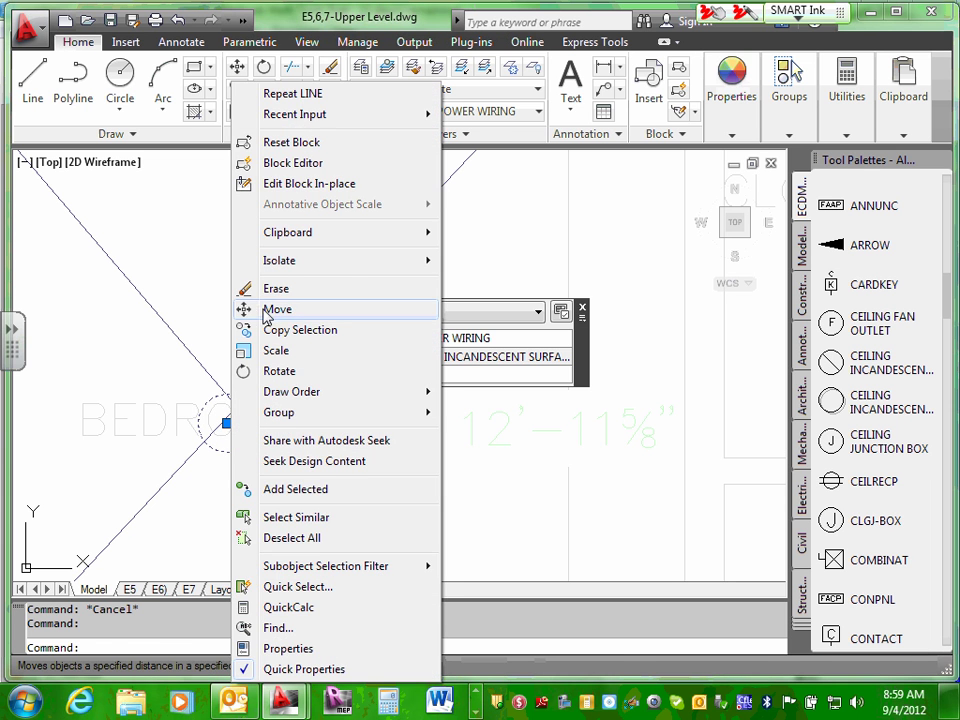
{"action": "left_click", "coordinate": [267, 309]}
{"action": "left_click", "coordinate": [229, 419]}
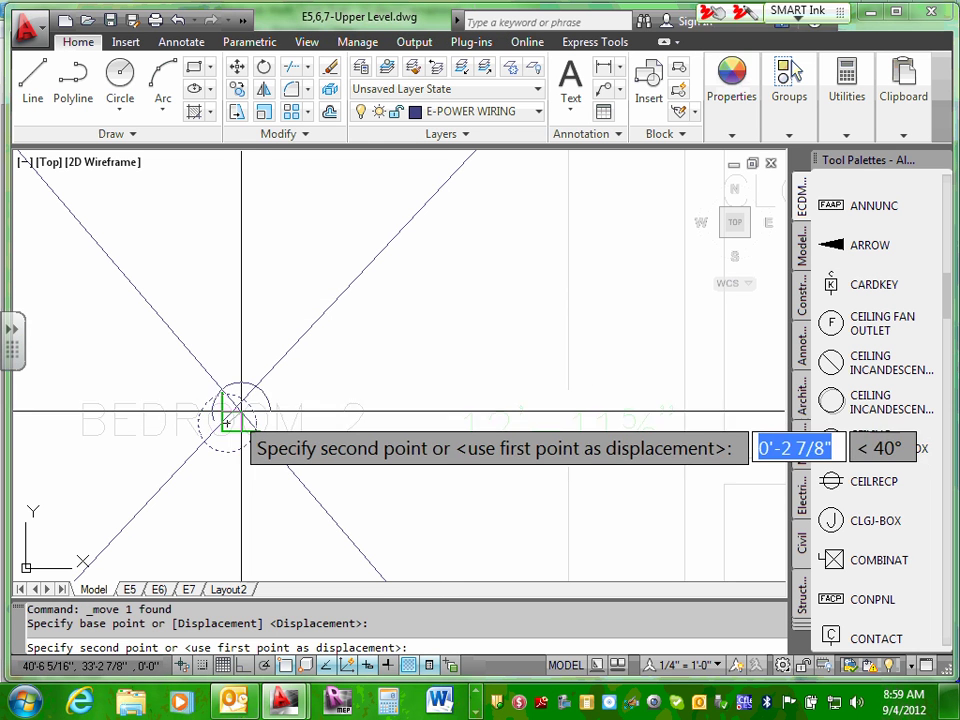
{"action": "left_click", "coordinate": [236, 406]}
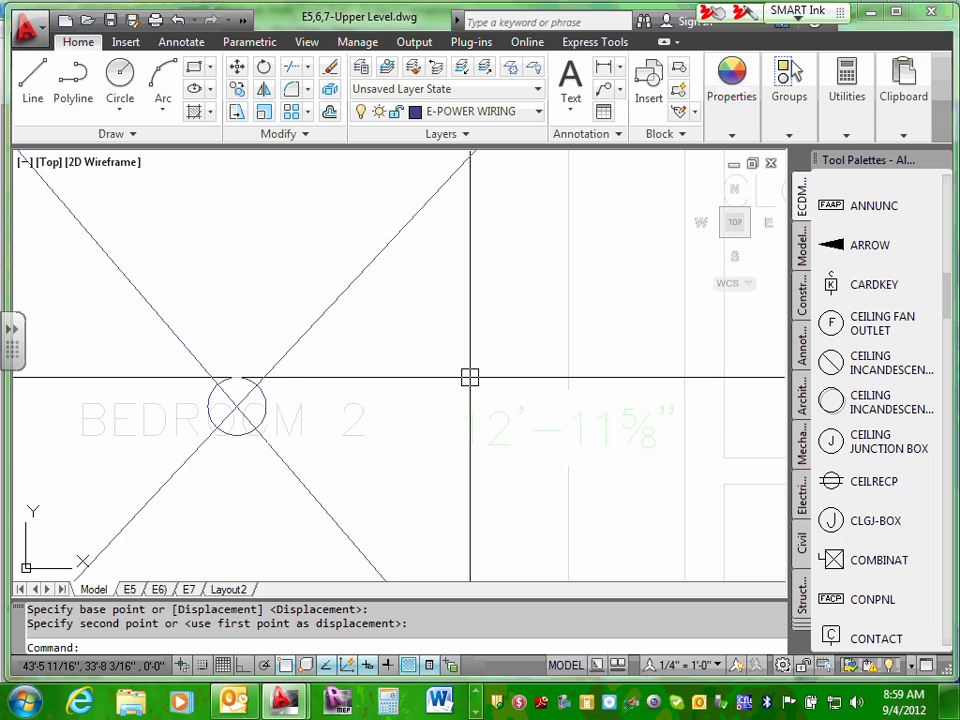
- Erase the two stray segments below Bedroom 2's upper wall and the diagonal from its upper-left to lower-right corner
{"action": "scroll", "coordinate": [480, 375], "scroll_direction": "down", "scroll_amount": 7}
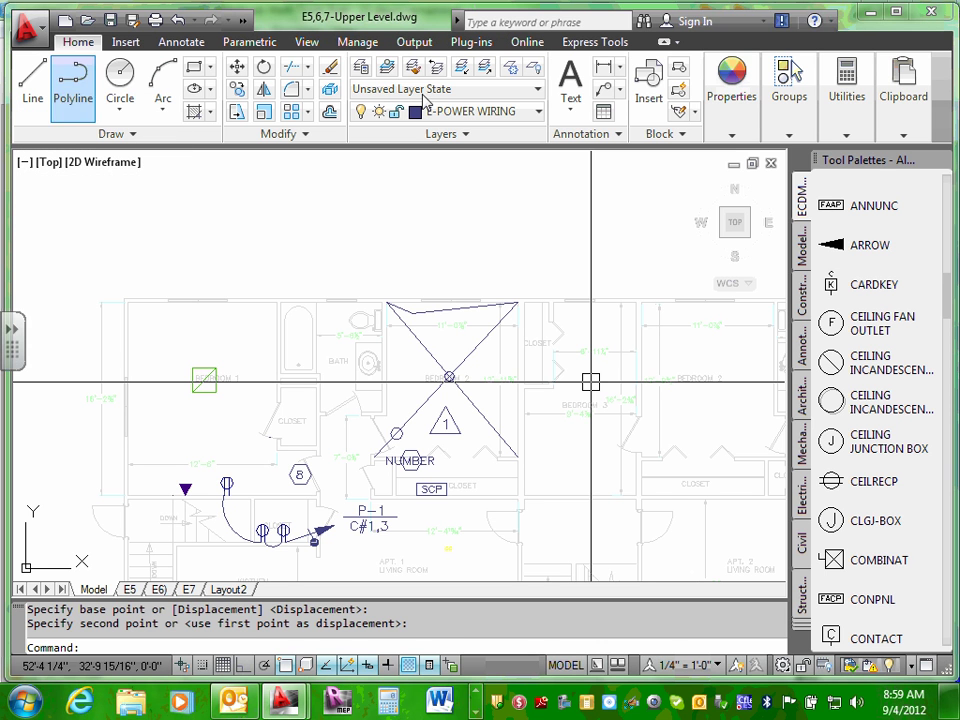
{"action": "left_click", "coordinate": [431, 312]}
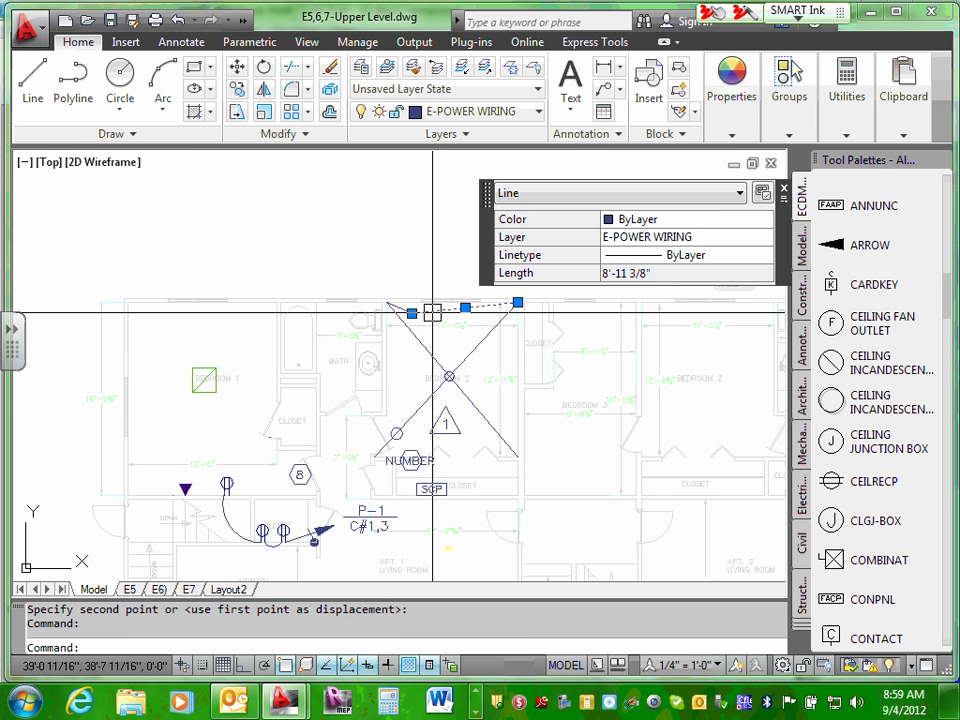
{"action": "key", "text": "Delete"}
{"action": "left_click", "coordinate": [405, 309]}
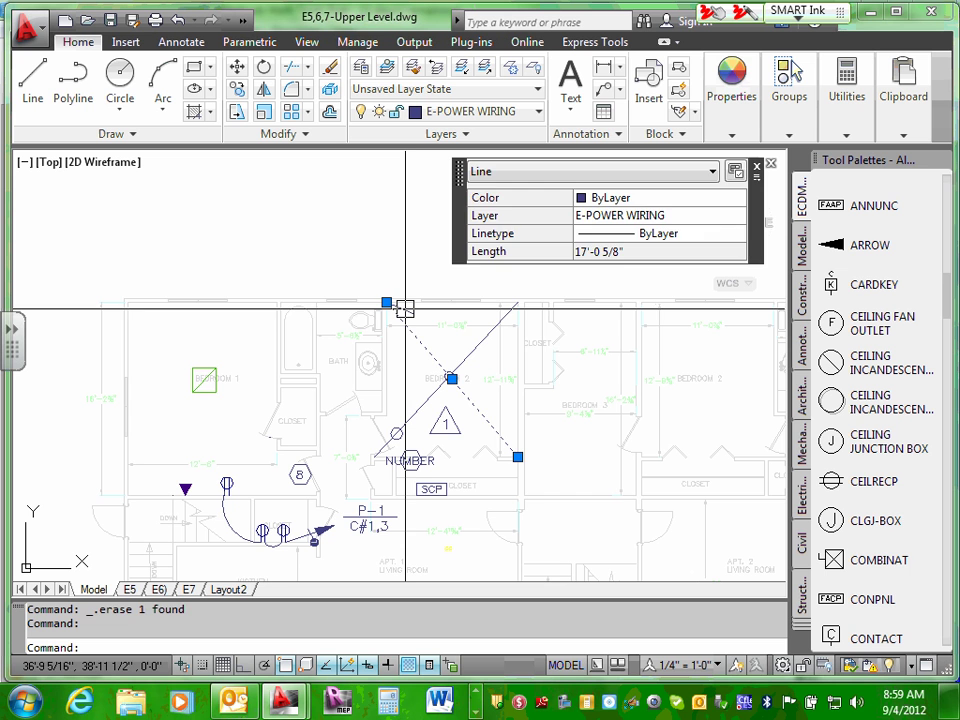
{"action": "left_click", "coordinate": [517, 457]}
{"action": "left_click", "coordinate": [413, 313]}
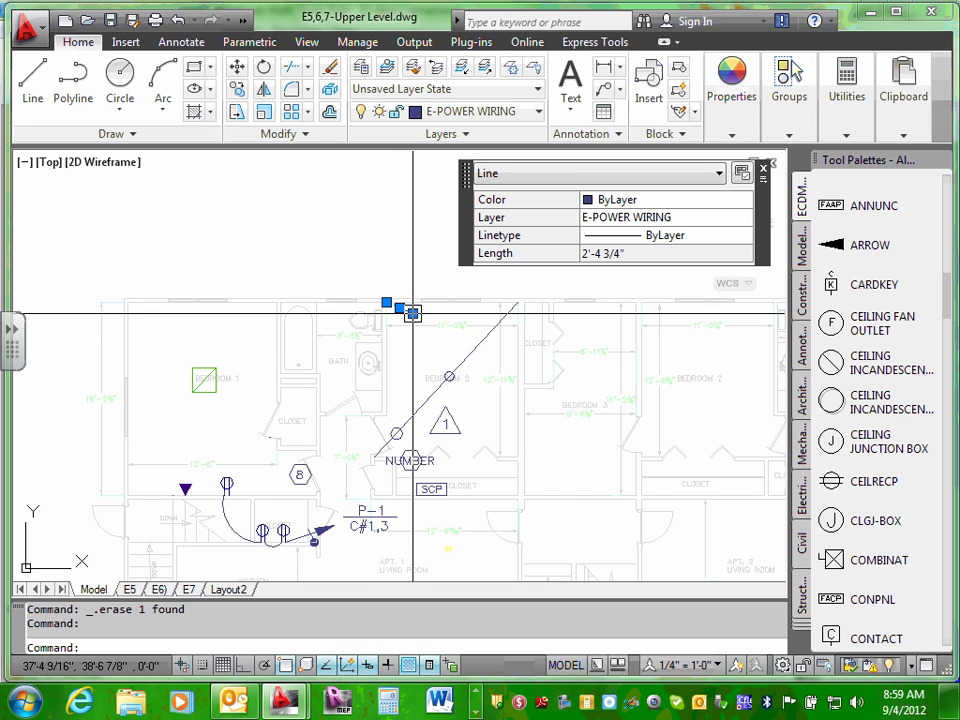
{"action": "key", "text": "Escape"}
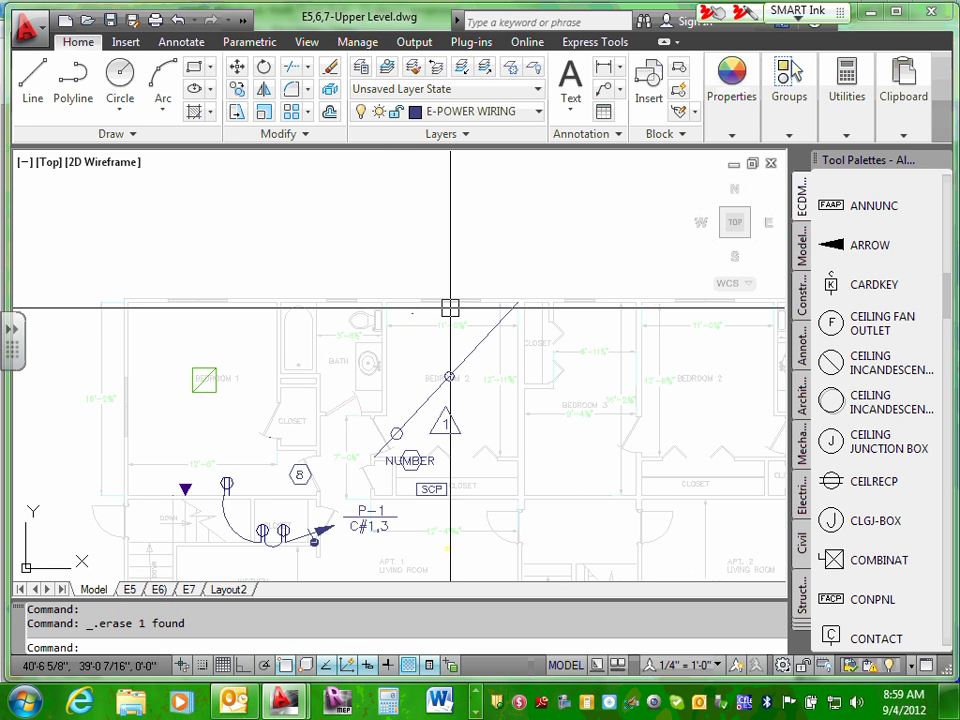
- Redraw the Bedroom 2 diagonal as a single line from the upper-left wall corner to the lower-right corner by the closet
{"action": "left_click", "coordinate": [33, 88]}
{"action": "scroll", "coordinate": [405, 283], "scroll_direction": "up", "scroll_amount": 3}
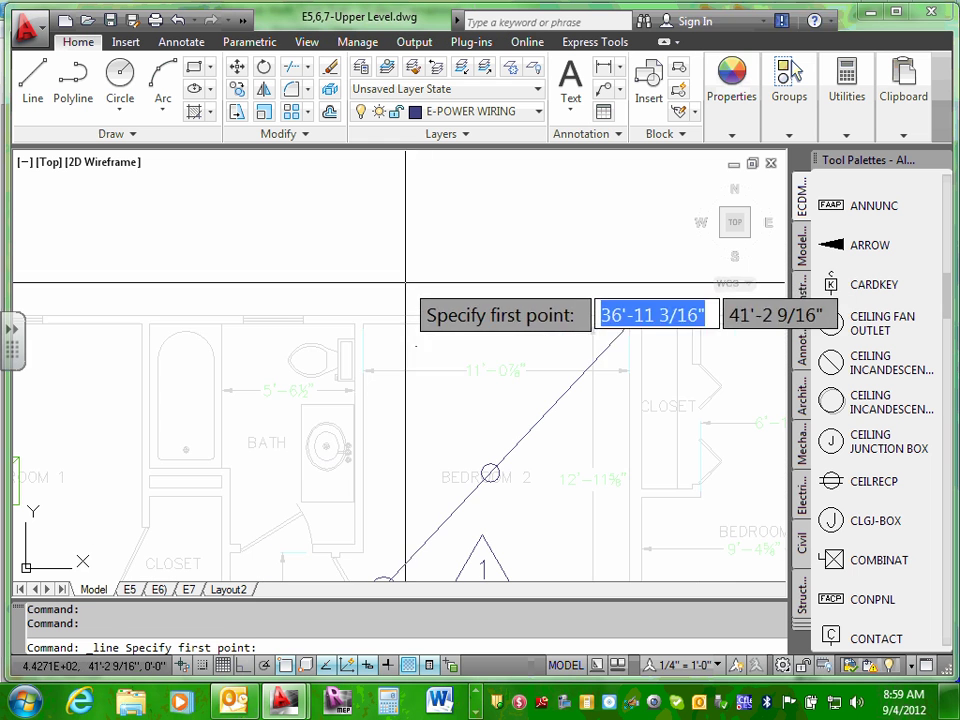
{"action": "left_click", "coordinate": [364, 318]}
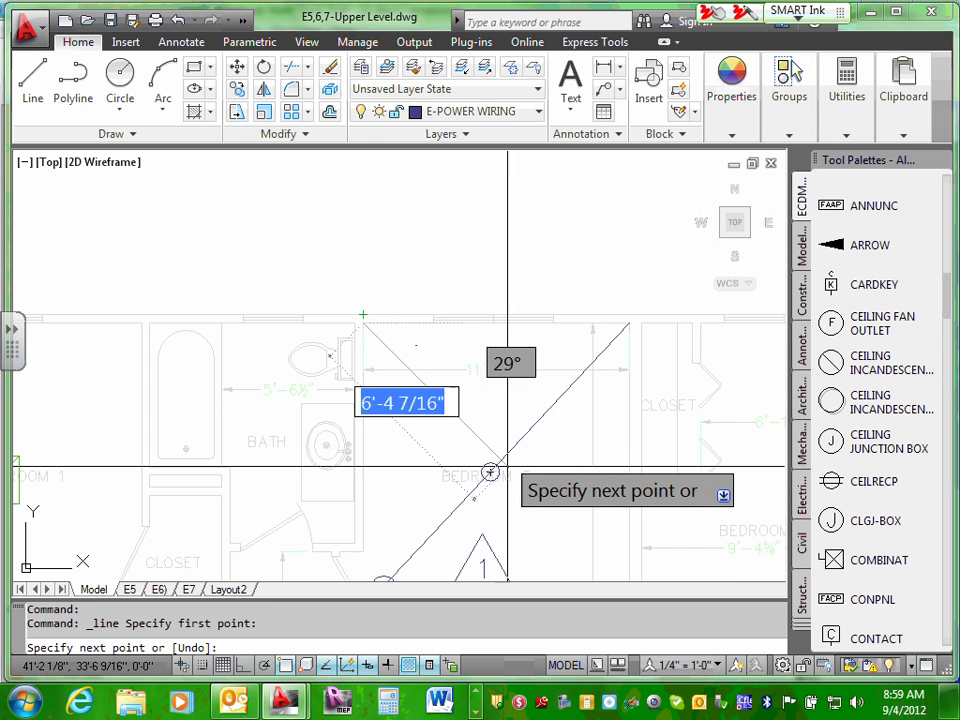
{"action": "middle_click_drag", "start_coordinate": [520, 500], "coordinate": [462, 300]}
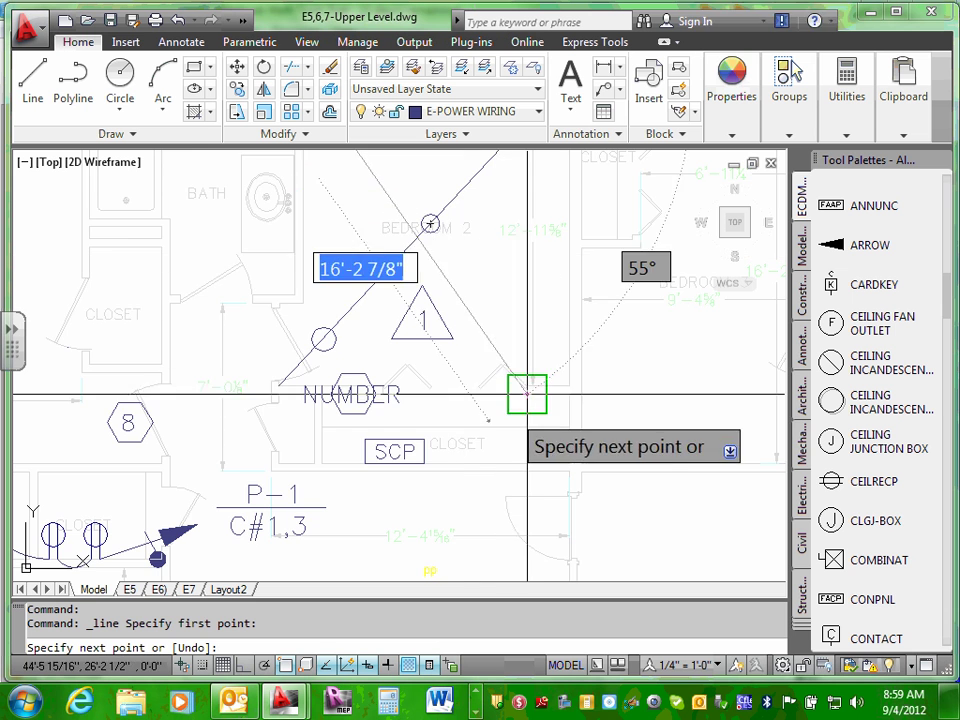
{"action": "scroll", "coordinate": [570, 395], "scroll_direction": "up", "scroll_amount": 3}
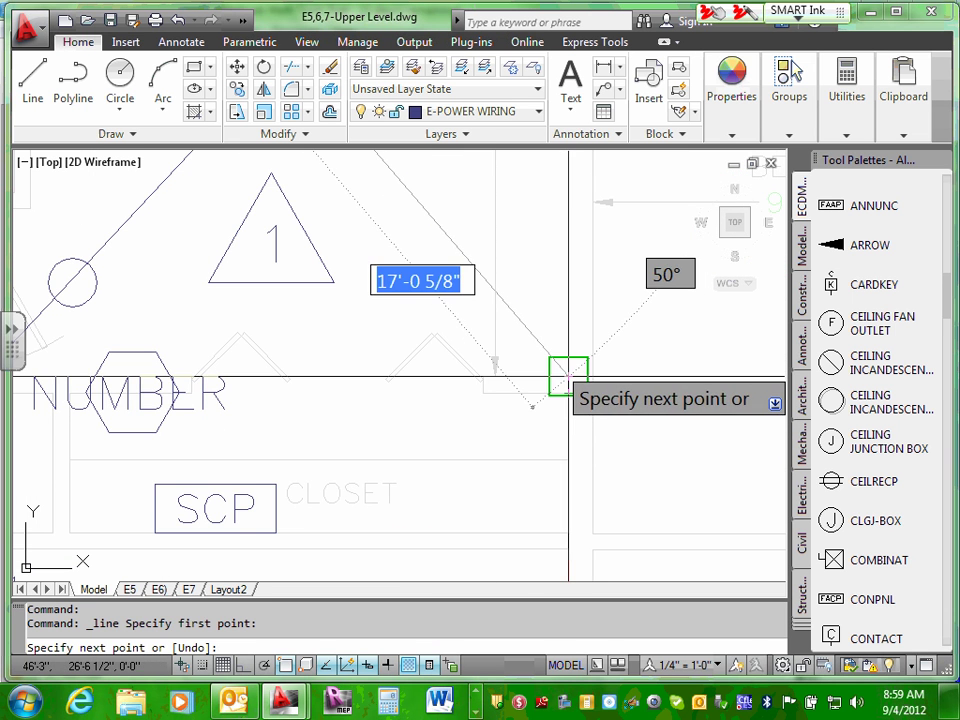
{"action": "scroll", "coordinate": [568, 376], "scroll_direction": "down", "scroll_amount": 8}
{"action": "key", "text": "Escape"}
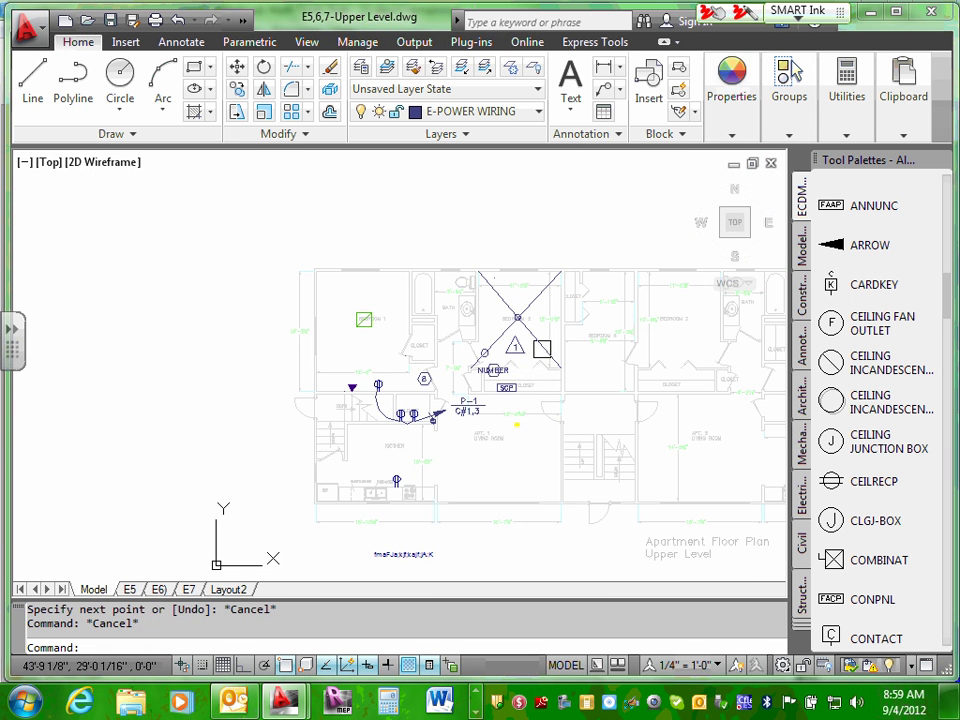
{"action": "scroll", "coordinate": [540, 330], "scroll_direction": "up", "scroll_amount": 5}
{"action": "scroll", "coordinate": [480, 283], "scroll_direction": "up", "scroll_amount": 2}
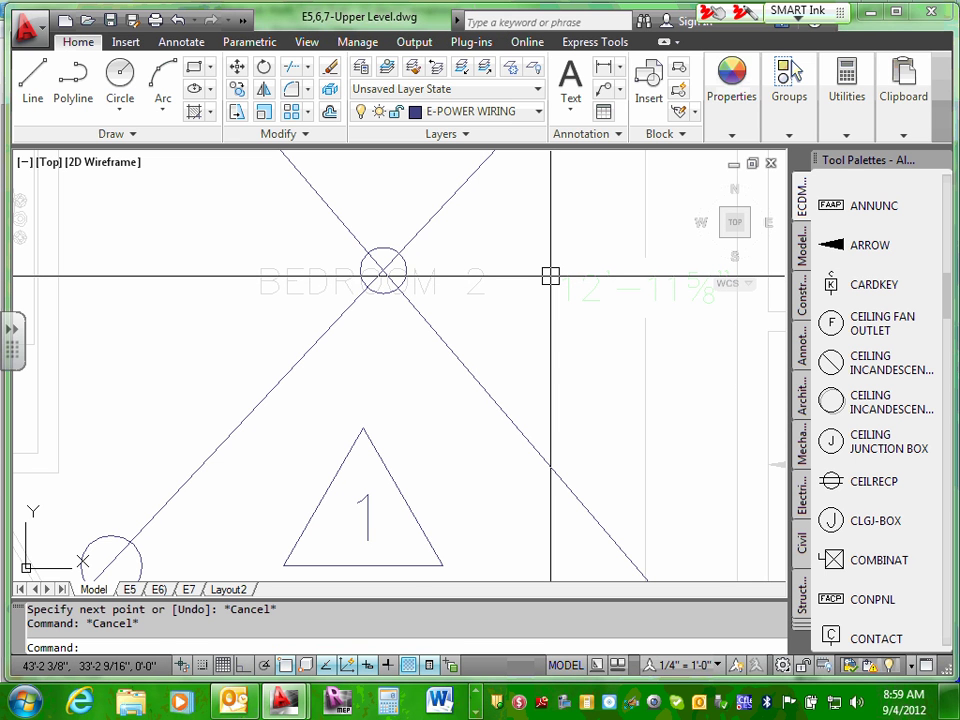
{"action": "scroll", "coordinate": [550, 276], "scroll_direction": "down", "scroll_amount": 7}
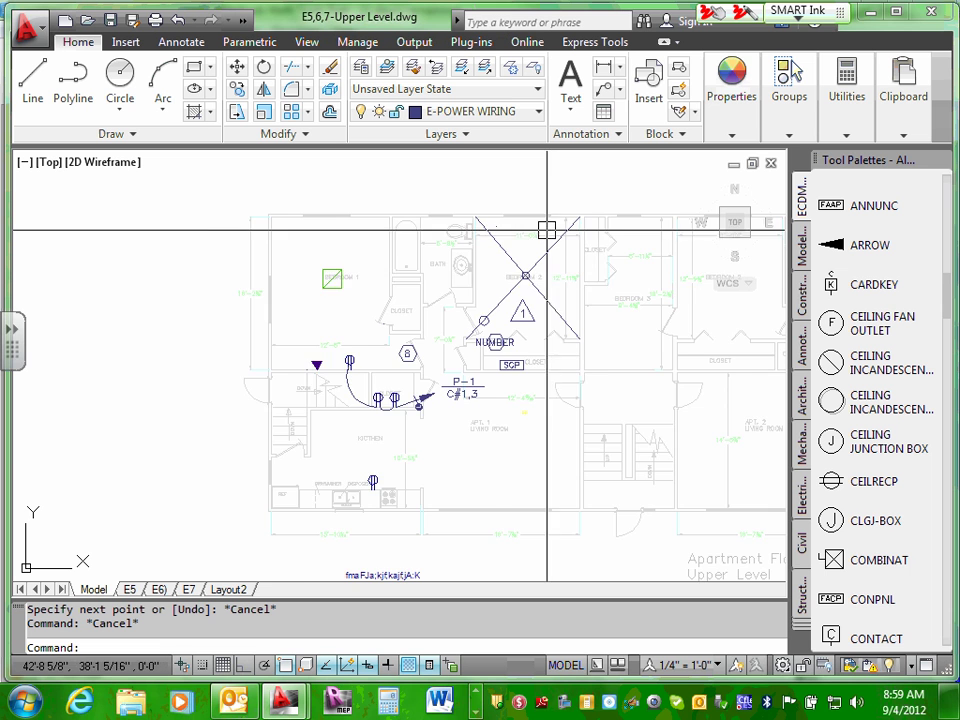
{"action": "scroll", "coordinate": [546, 227], "scroll_direction": "up", "scroll_amount": 3}
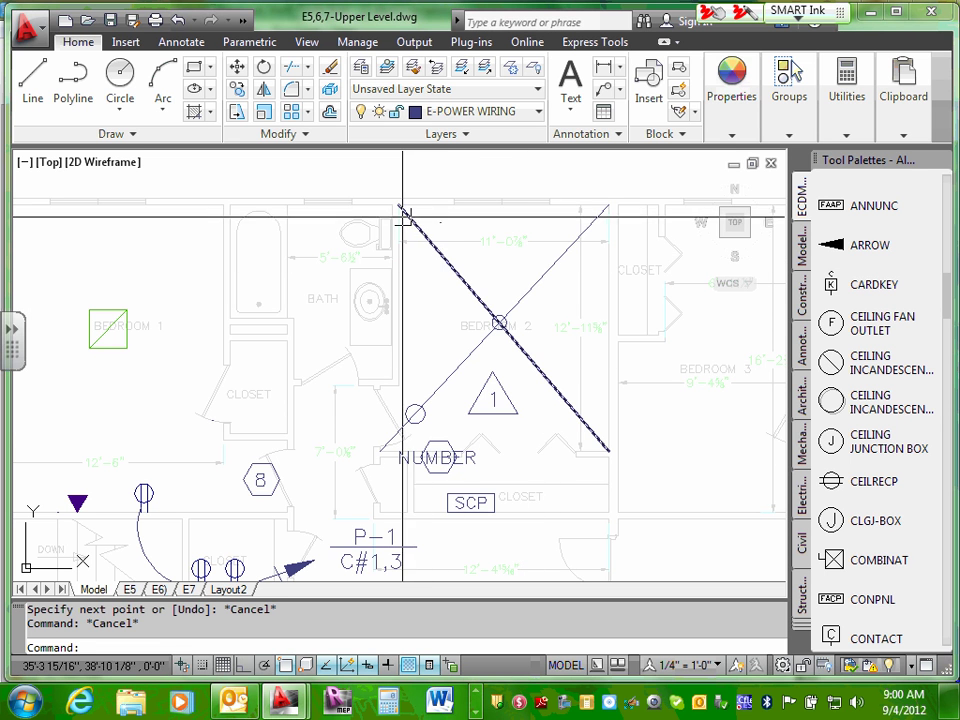
- Draw a diagonal line across the Apt. 1 living room from its lower-left corner by the kitchen wall to its upper-right corner
{"action": "scroll", "coordinate": [403, 215], "scroll_direction": "down", "scroll_amount": 5}
{"action": "scroll", "coordinate": [436, 320], "scroll_direction": "up", "scroll_amount": 3}
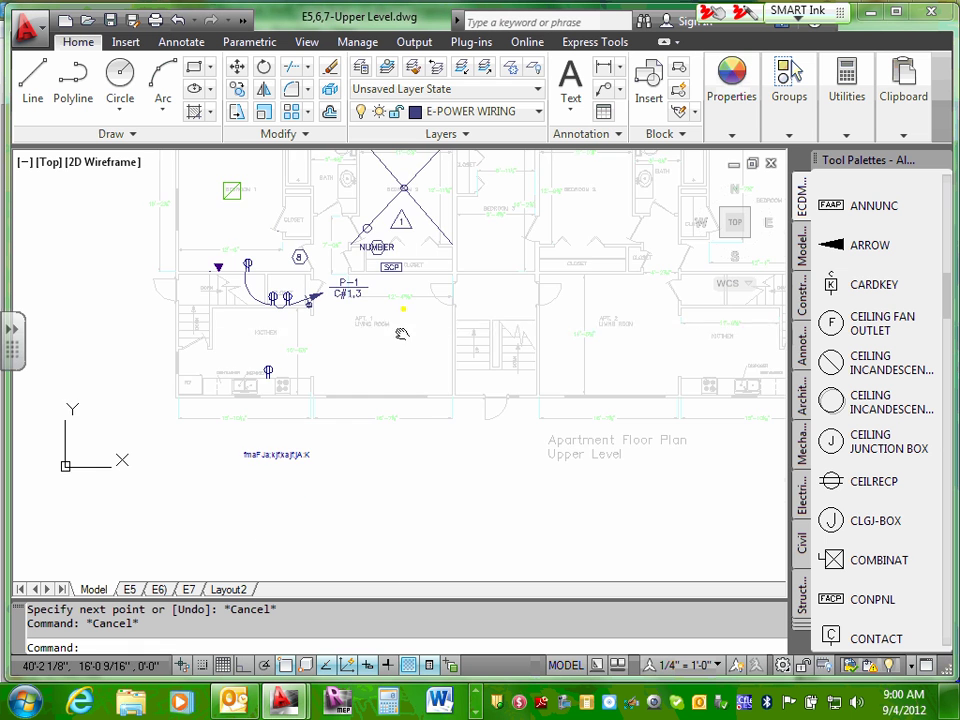
{"action": "middle_click_drag", "start_coordinate": [401, 334], "coordinate": [551, 431]}
{"action": "scroll", "coordinate": [551, 431], "scroll_direction": "up", "scroll_amount": 4}
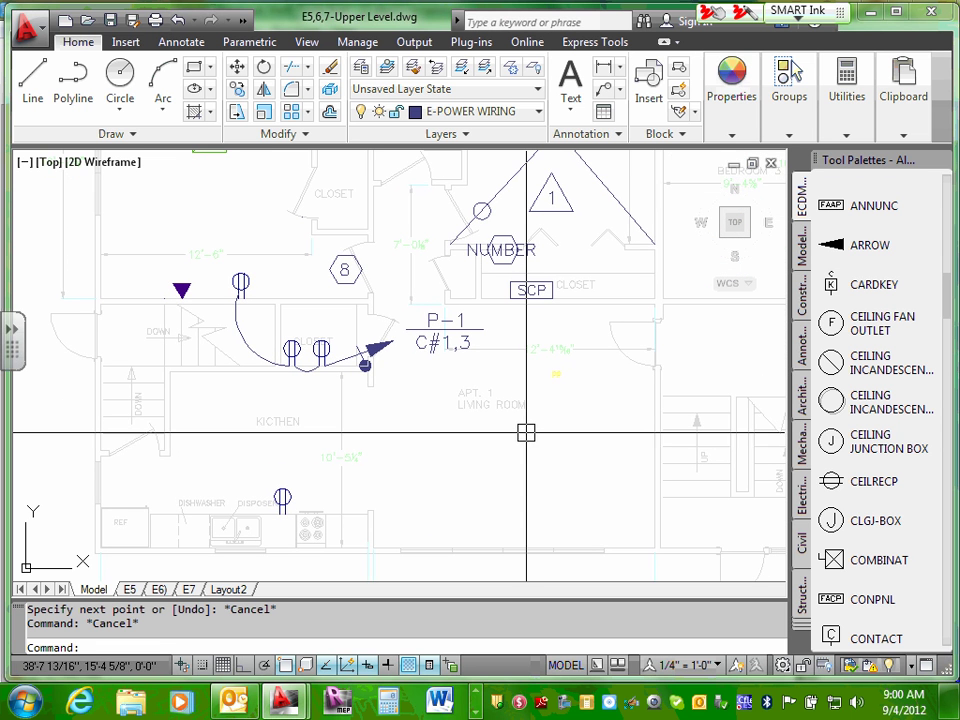
{"action": "middle_click_drag", "start_coordinate": [553, 420], "coordinate": [553, 388]}
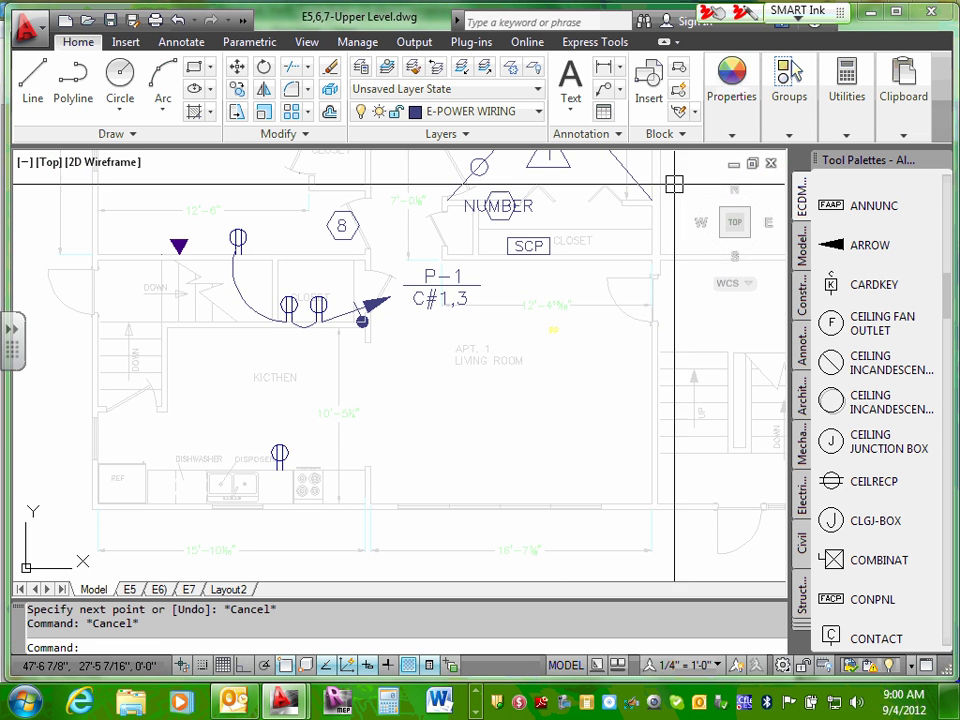
{"action": "left_click", "coordinate": [30, 88]}
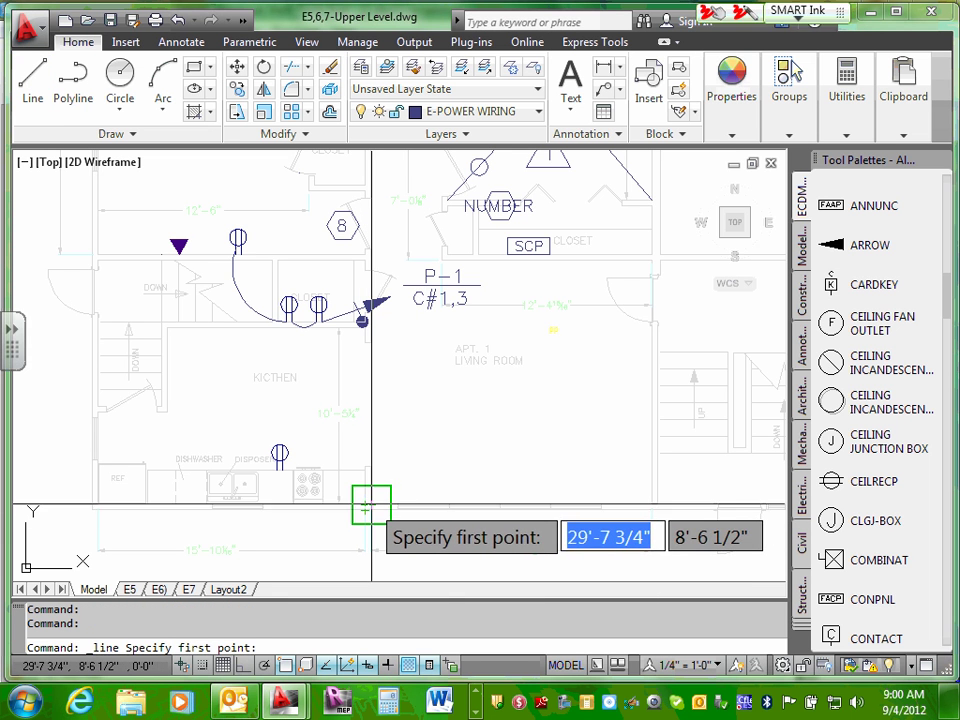
{"action": "left_click", "coordinate": [369, 504]}
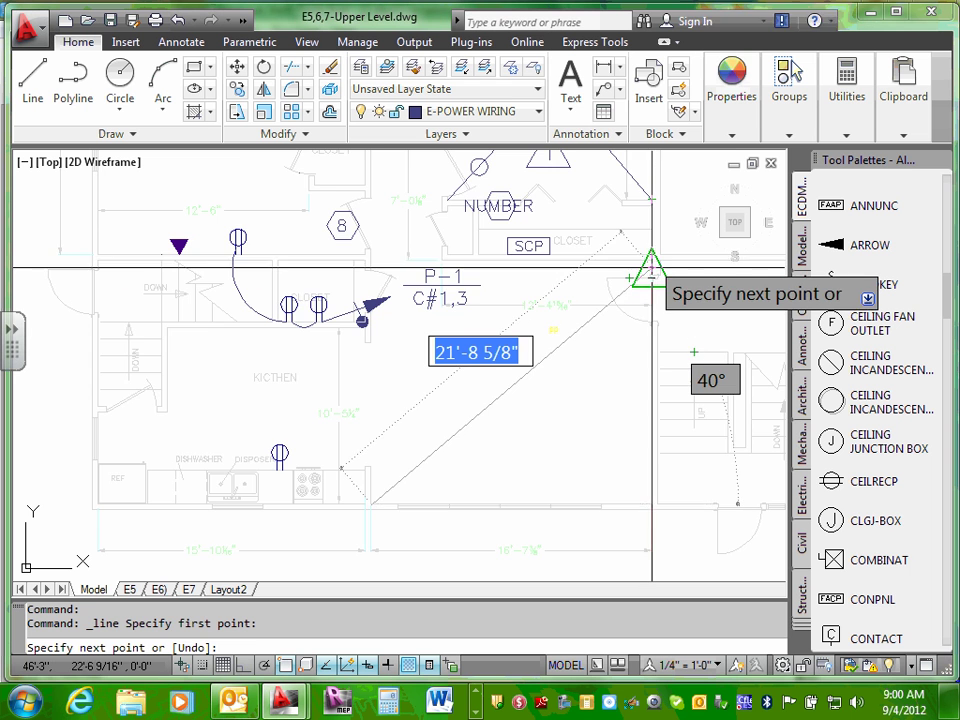
{"action": "scroll", "coordinate": [651, 268], "scroll_direction": "up", "scroll_amount": 2}
{"action": "left_click", "coordinate": [648, 261]}
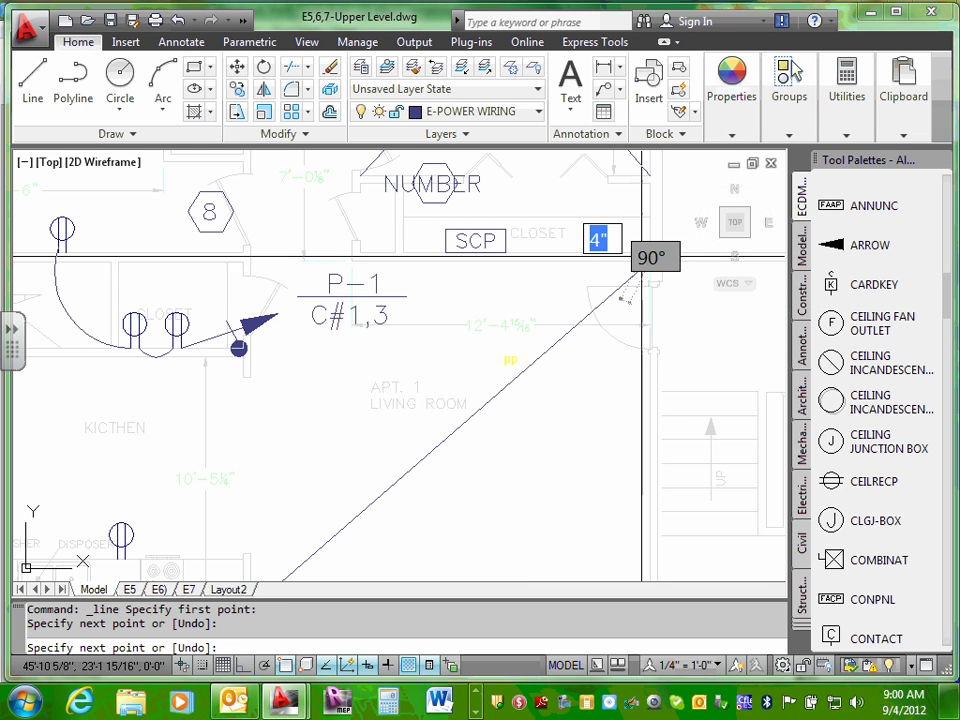
{"action": "key", "text": "Escape"}
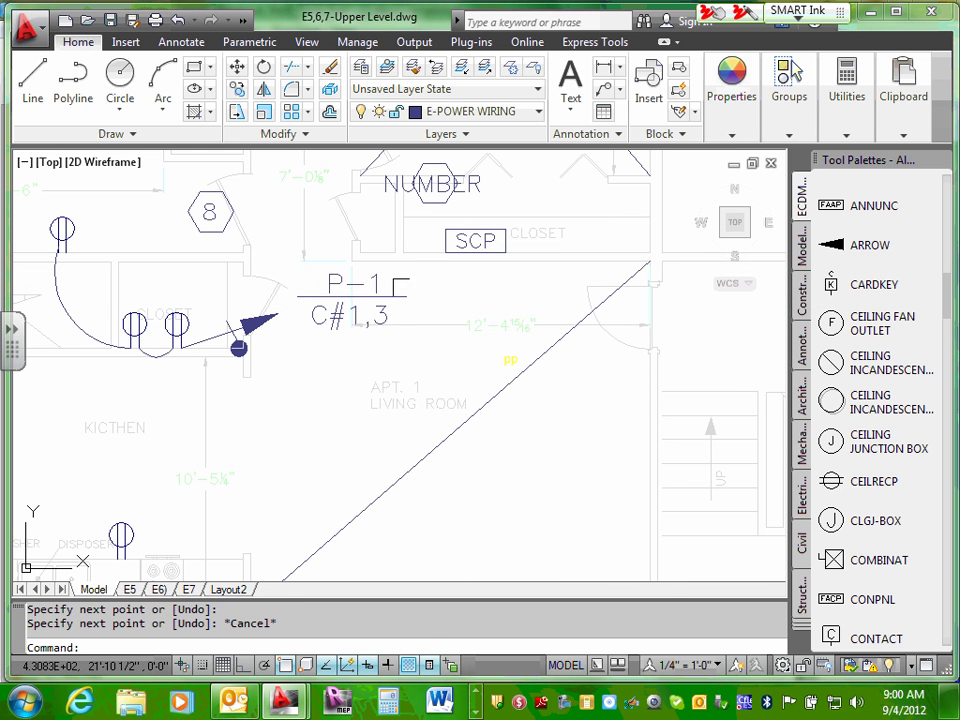
- Draw the second diagonal across the Apt. 1 living room from its upper-left corner to its lower-right corner by the stairwell
{"action": "right_click", "coordinate": [427, 333]}
{"action": "left_click", "coordinate": [471, 344]}
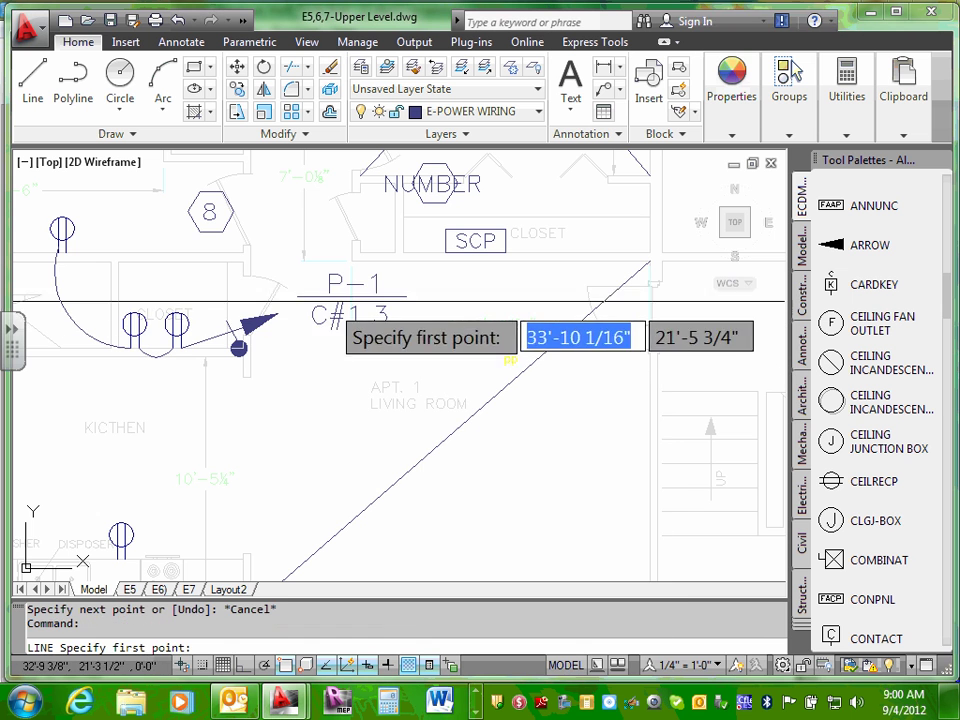
{"action": "left_click", "coordinate": [250, 263]}
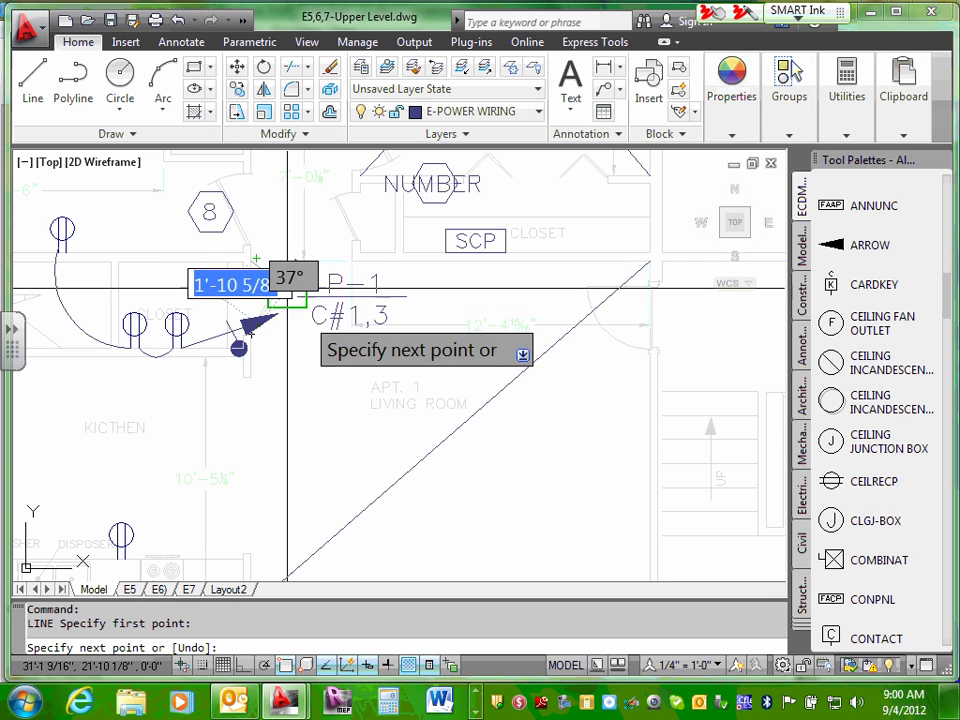
{"action": "scroll", "coordinate": [482, 325], "scroll_direction": "down", "scroll_amount": 4}
{"action": "scroll", "coordinate": [489, 377], "scroll_direction": "up", "scroll_amount": 5}
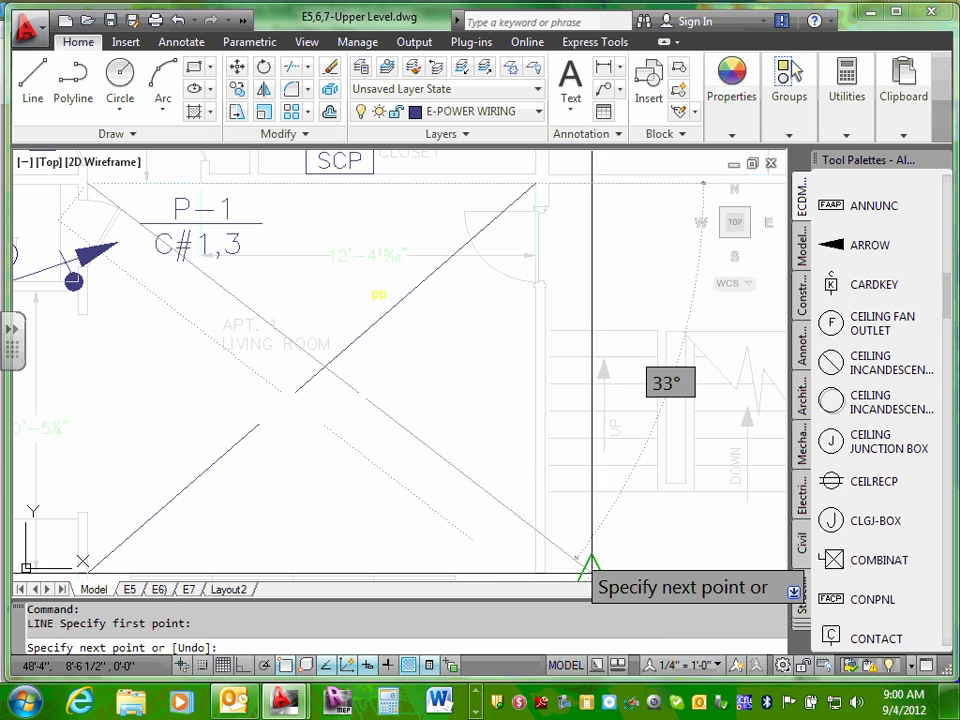
{"action": "scroll", "coordinate": [585, 565], "scroll_direction": "down", "scroll_amount": 2}
{"action": "scroll", "coordinate": [556, 540], "scroll_direction": "up", "scroll_amount": 3}
{"action": "middle_click_drag", "start_coordinate": [531, 538], "coordinate": [523, 429]}
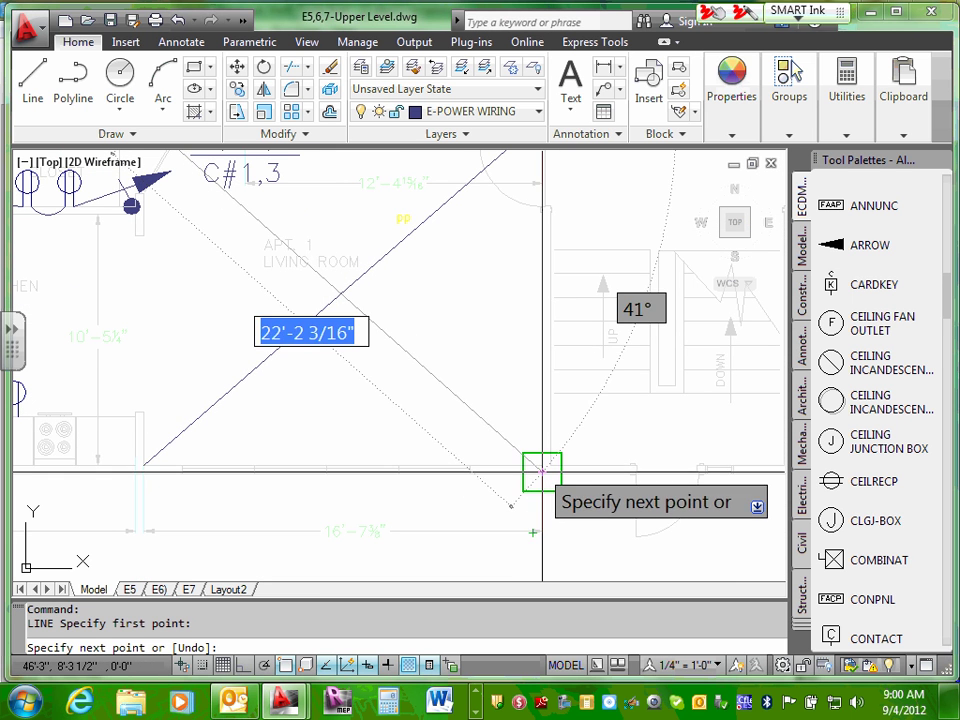
{"action": "left_click", "coordinate": [541, 470]}
{"action": "key", "text": "Escape"}
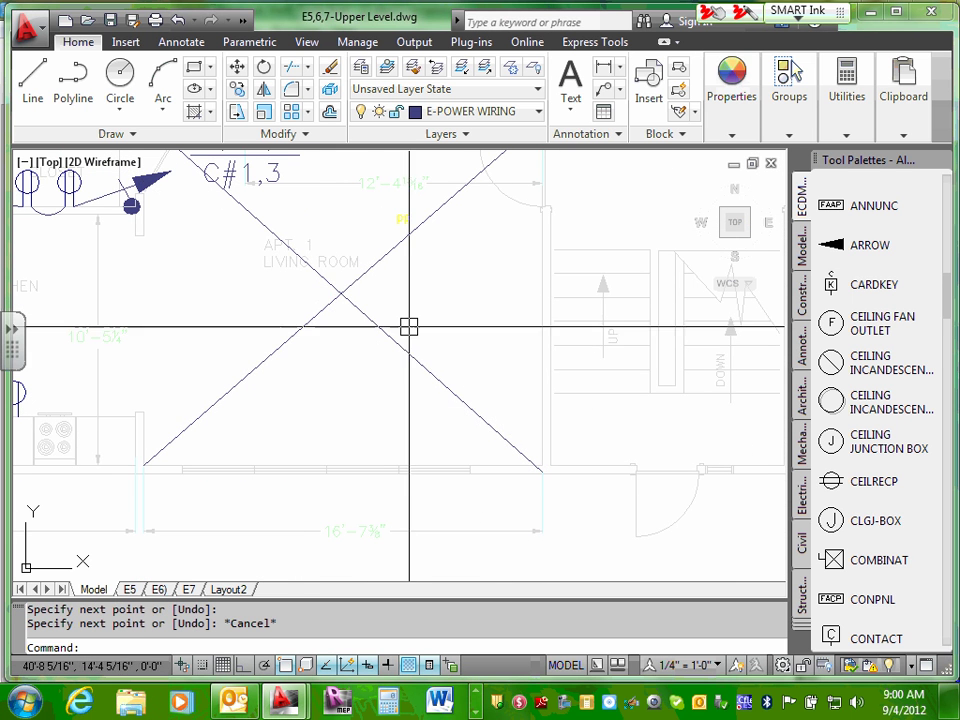
- With Ortho on, draw a horizontal line across the Apt. 1 living room through the diagonals' intersection, reaching both side walls
{"action": "scroll", "coordinate": [390, 220], "scroll_direction": "down", "scroll_amount": 3}
{"action": "scroll", "coordinate": [438, 287], "scroll_direction": "up", "scroll_amount": 2}
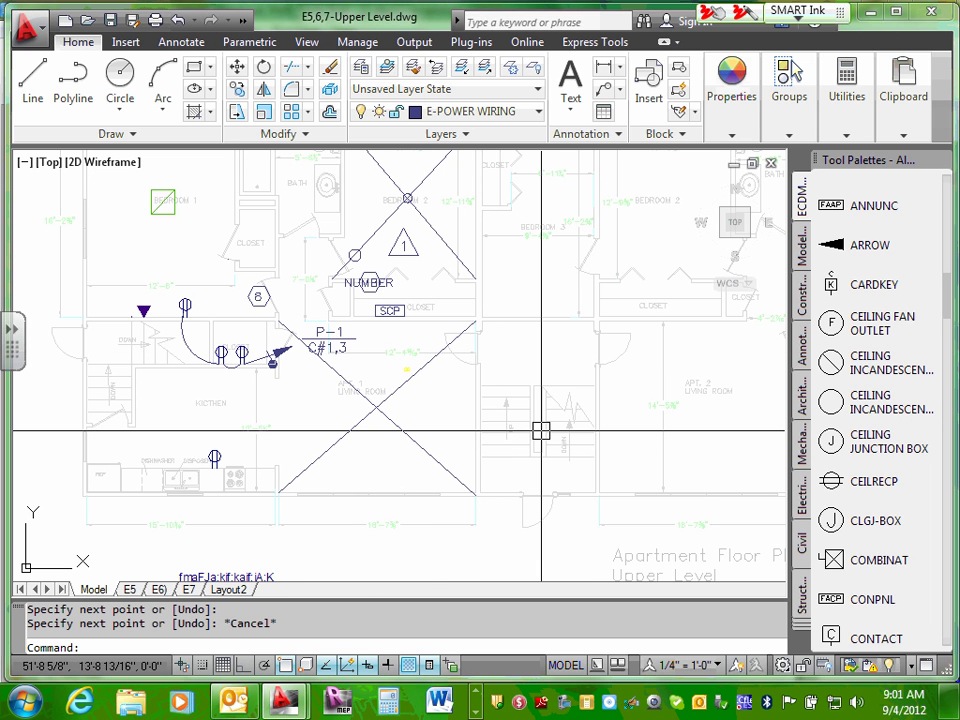
{"action": "mouse_move", "coordinate": [541, 430]}
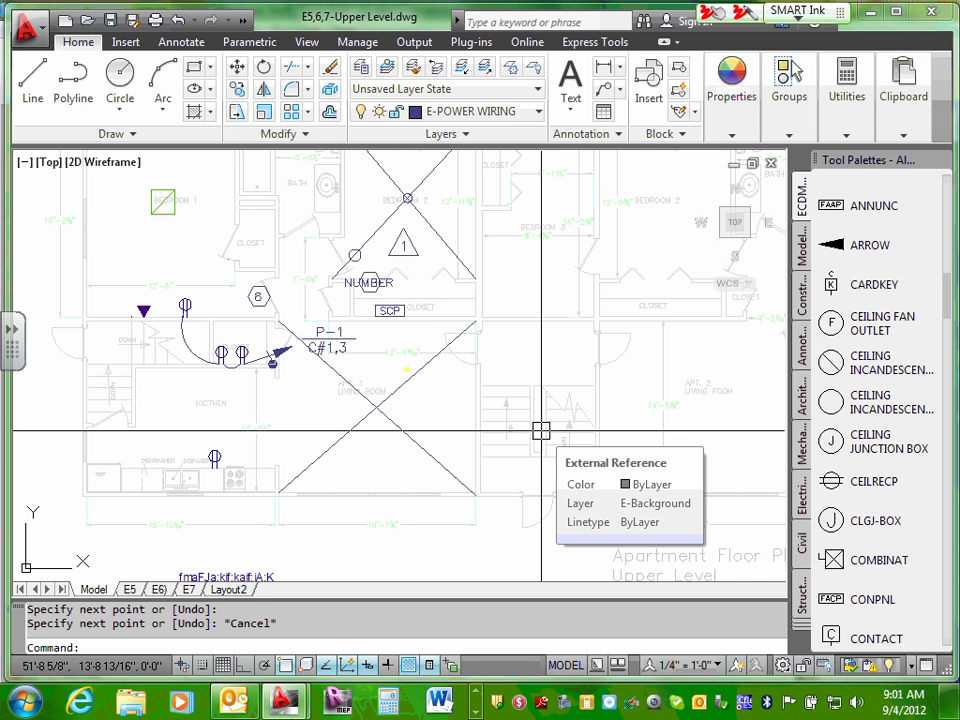
{"action": "scroll", "coordinate": [381, 371], "scroll_direction": "up", "scroll_amount": 5}
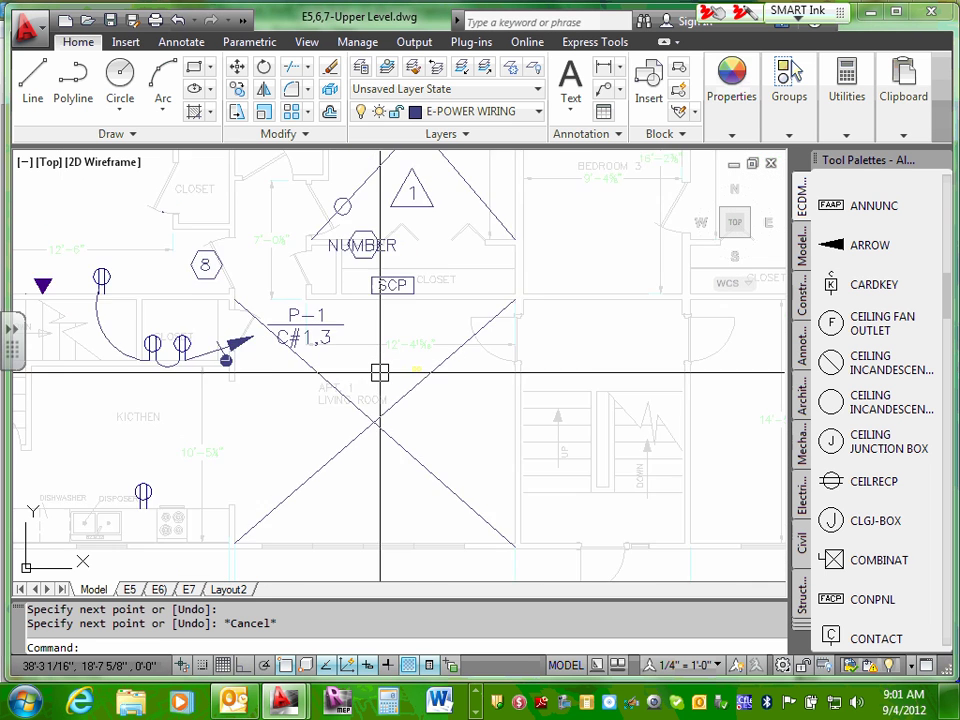
{"action": "left_click", "coordinate": [40, 85]}
{"action": "scroll", "coordinate": [226, 230], "scroll_direction": "down", "scroll_amount": 2}
{"action": "scroll", "coordinate": [455, 410], "scroll_direction": "up", "scroll_amount": 3}
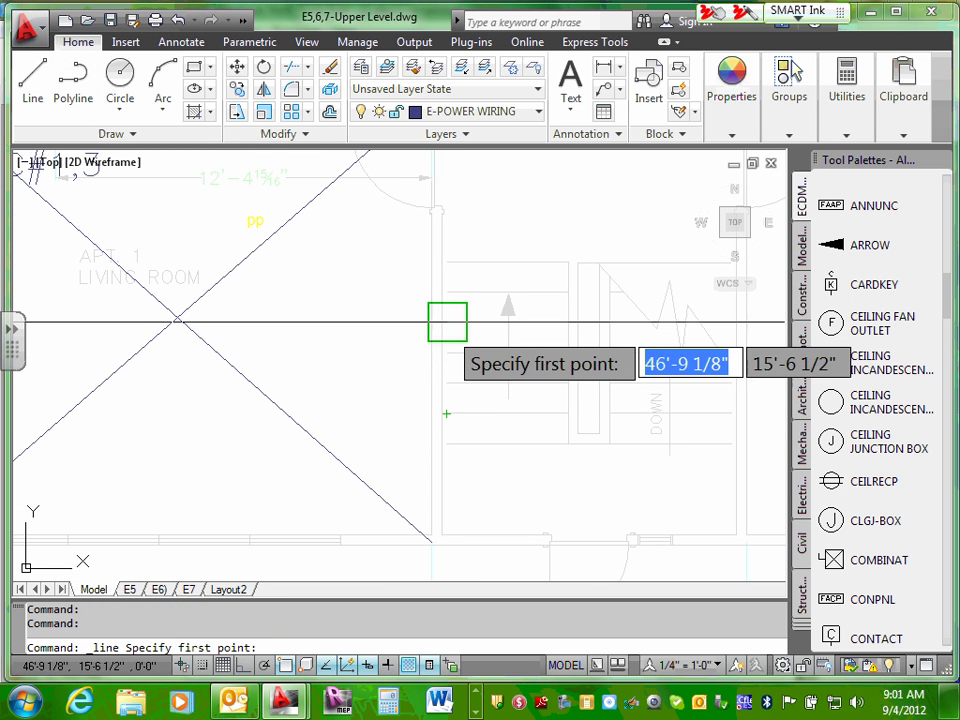
{"action": "left_click", "coordinate": [177, 318]}
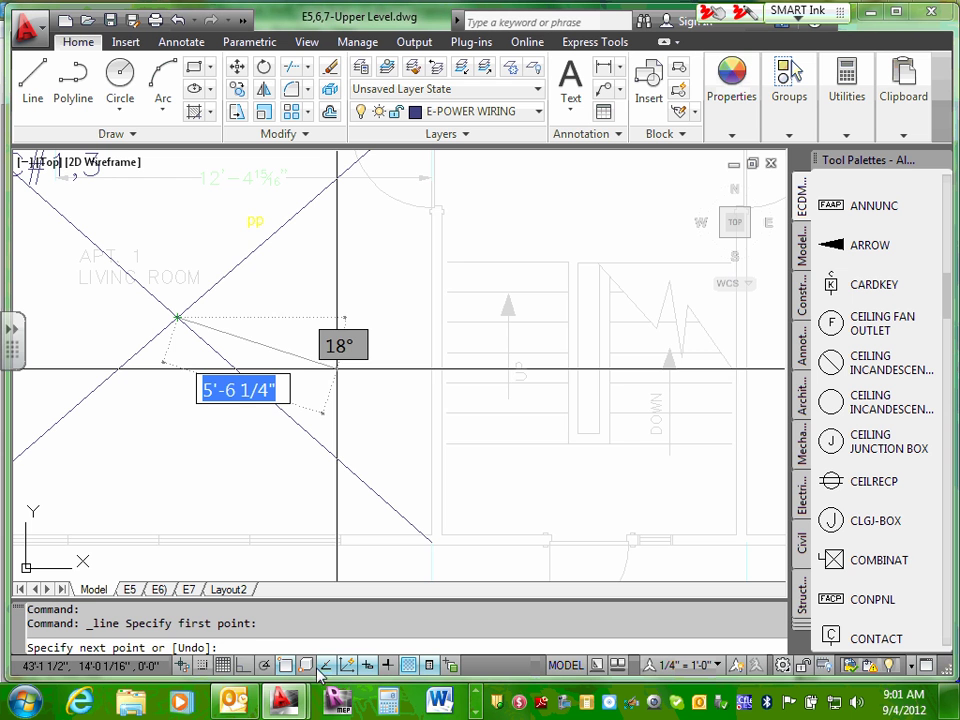
{"action": "left_click", "coordinate": [244, 665]}
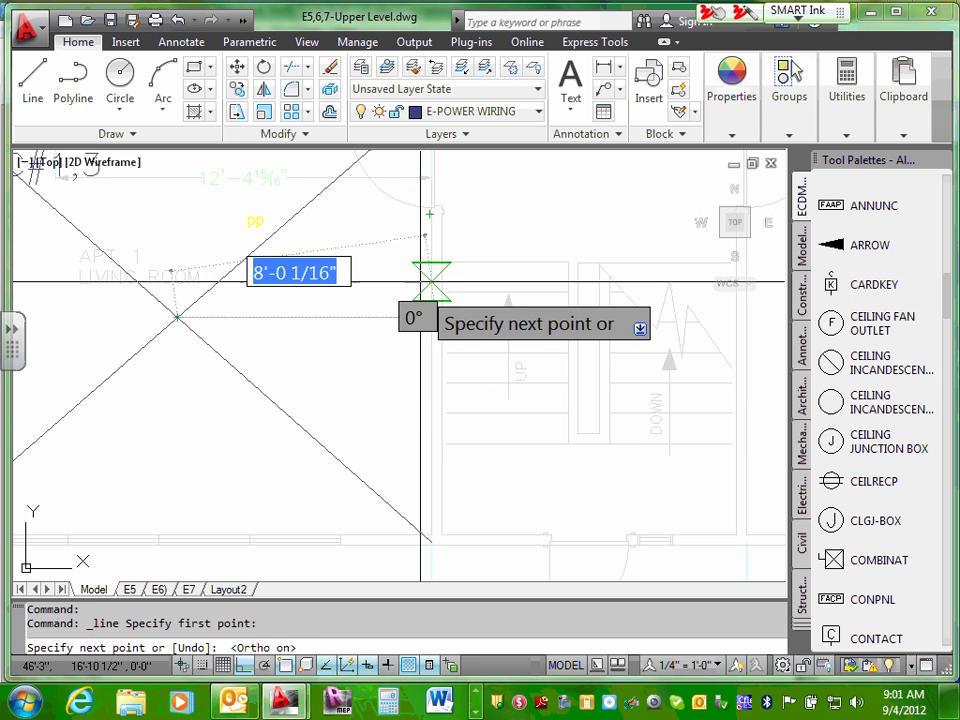
{"action": "scroll", "coordinate": [81, 321], "scroll_direction": "down", "scroll_amount": 3}
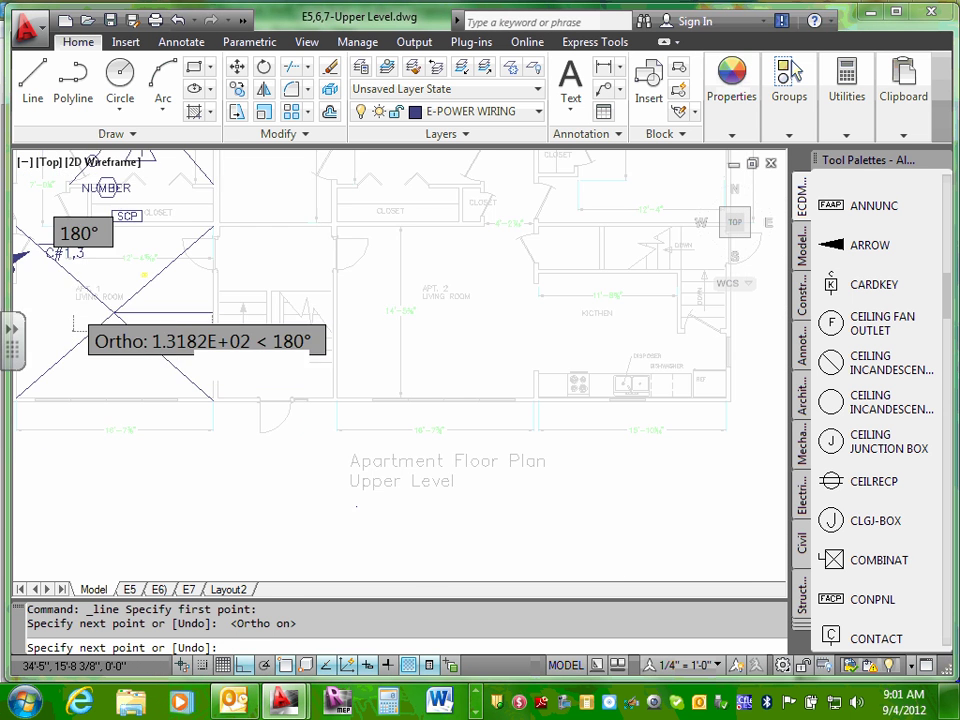
{"action": "scroll", "coordinate": [81, 321], "scroll_direction": "up", "scroll_amount": 3}
{"action": "scroll", "coordinate": [383, 380], "scroll_direction": "up", "scroll_amount": 4}
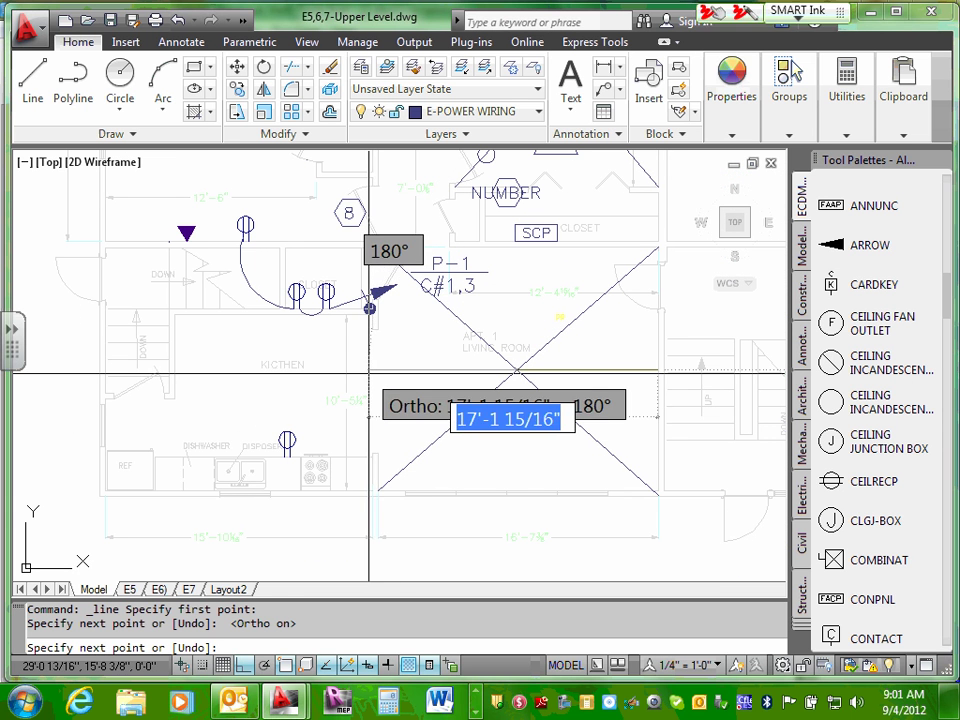
{"action": "left_click", "coordinate": [379, 373]}
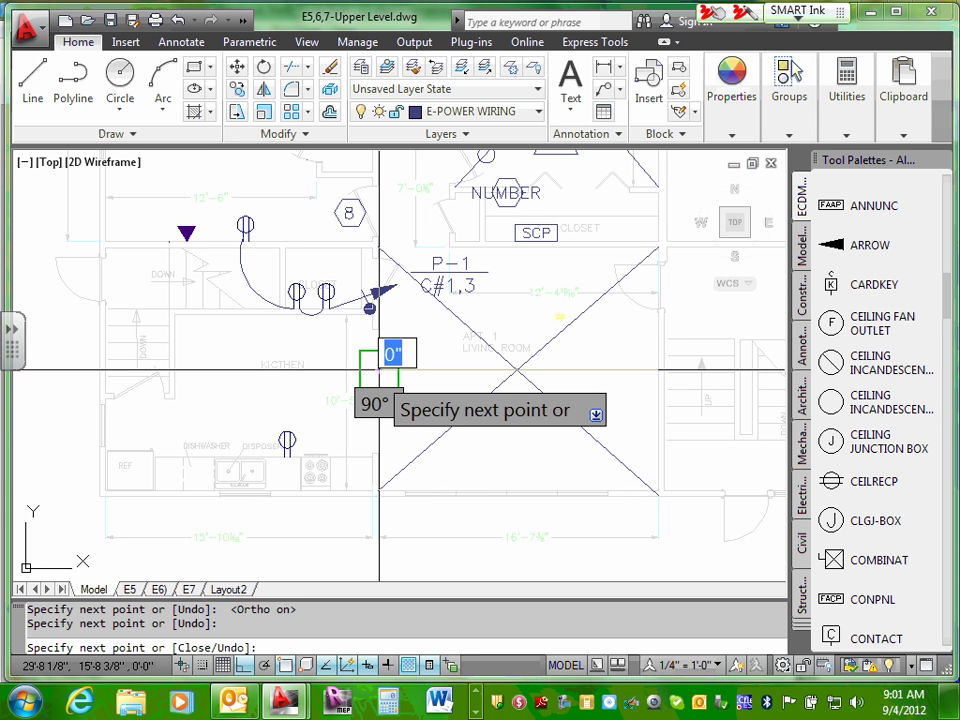
{"action": "key", "text": "Escape"}
- Draw a vertical line through the living room's centre point from the upper wall to the lower window wall
{"action": "scroll", "coordinate": [521, 441], "scroll_direction": "up", "scroll_amount": 3}
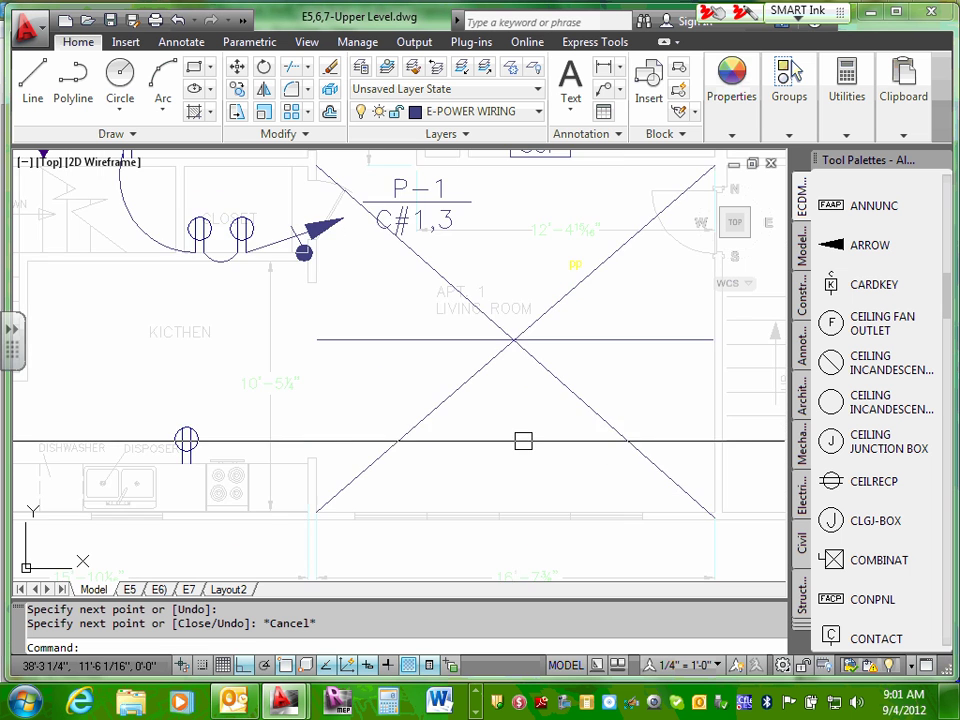
{"action": "mouse_move", "coordinate": [559, 426]}
{"action": "middle_mouse_down"}
{"action": "mouse_move", "coordinate": [619, 386]}
{"action": "mouse_move", "coordinate": [431, 386]}
{"action": "middle_mouse_up"}
{"action": "scroll", "coordinate": [431, 386], "scroll_direction": "down", "scroll_amount": 2}
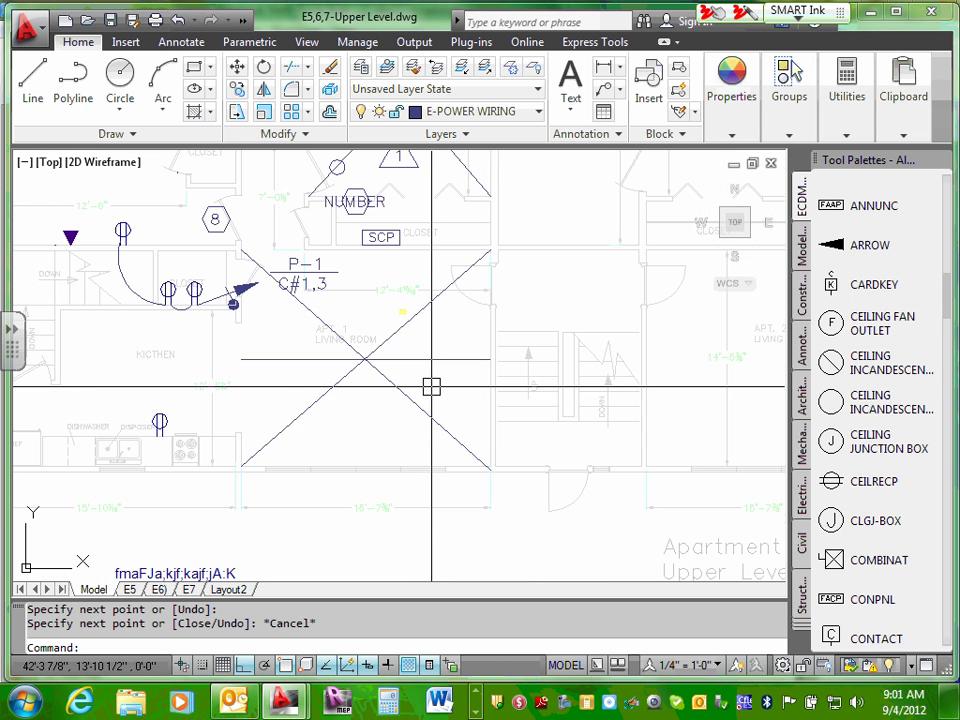
{"action": "left_click", "coordinate": [32, 80]}
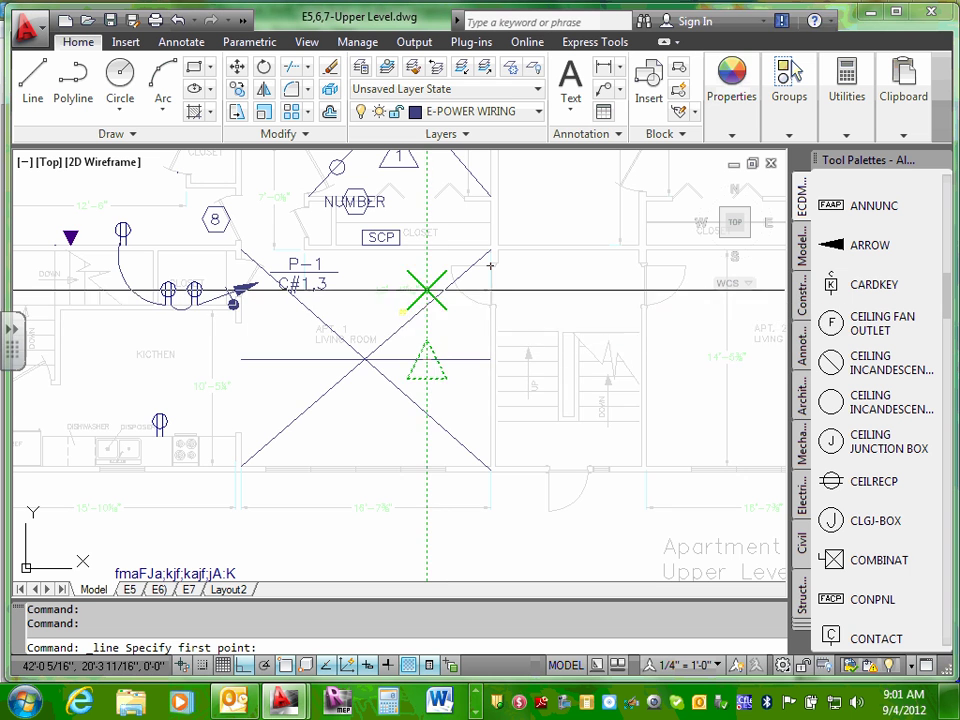
{"action": "left_click", "coordinate": [364, 350]}
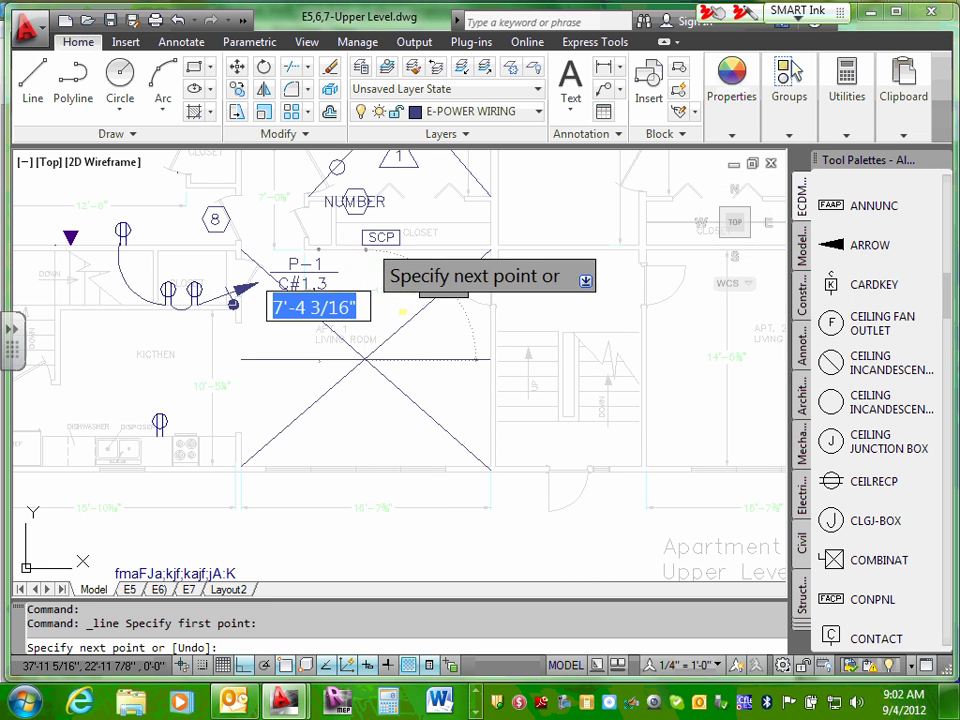
{"action": "left_click", "coordinate": [366, 245]}
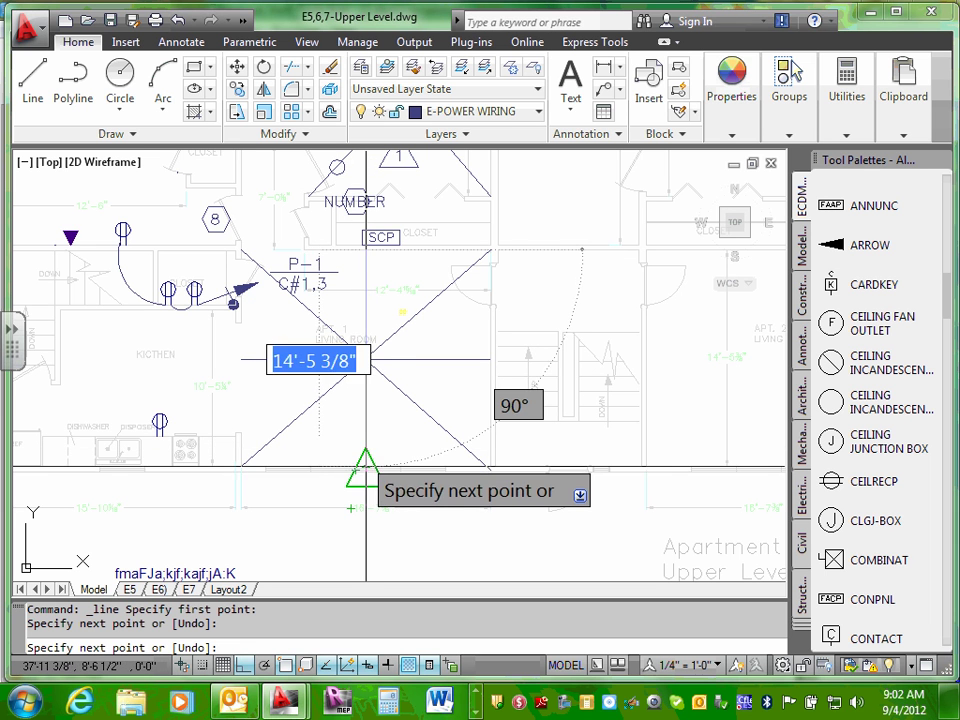
{"action": "left_click", "coordinate": [368, 429]}
{"action": "key", "text": "Escape"}
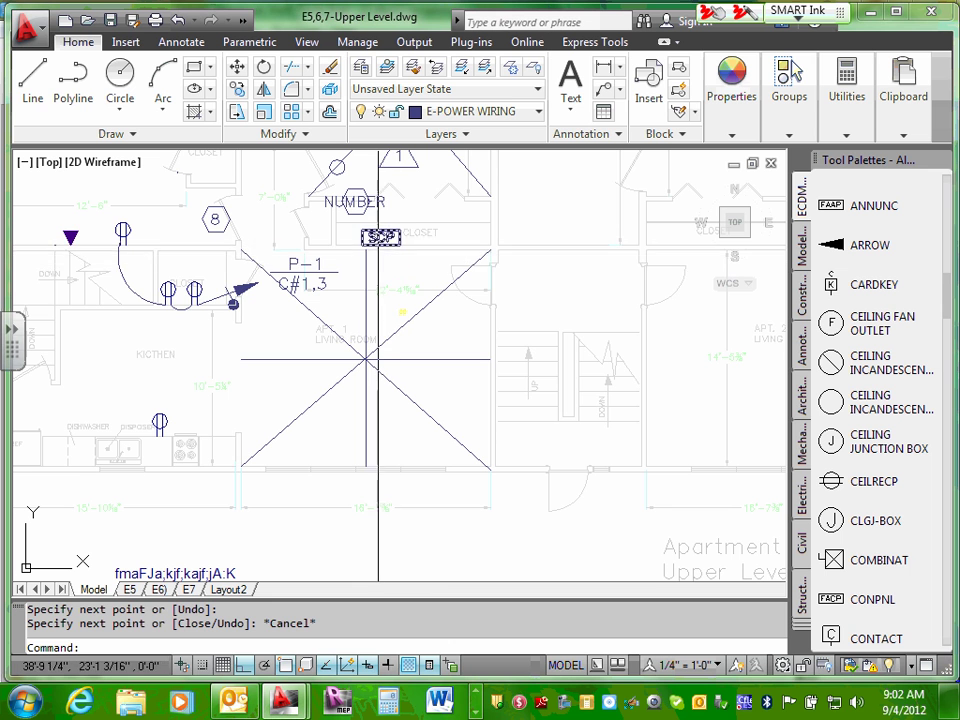
- With Ortho off, draw a diagonal in the living room's upper-right quadrant from the vertical line's upper end to the horizontal line's right end
{"action": "left_click", "coordinate": [32, 80]}
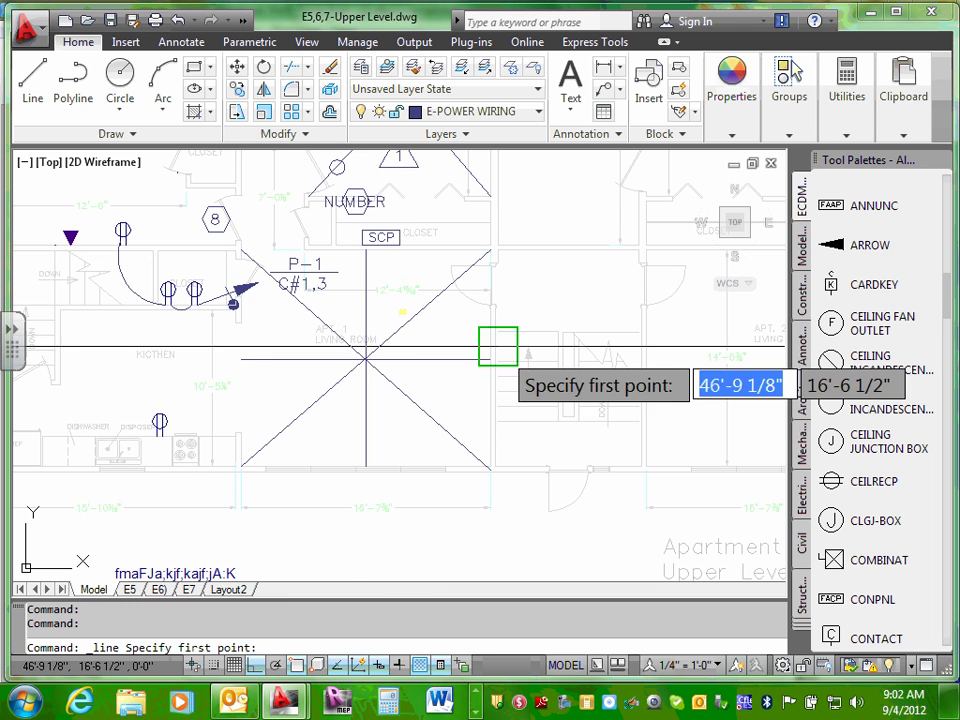
{"action": "left_click", "coordinate": [366, 250]}
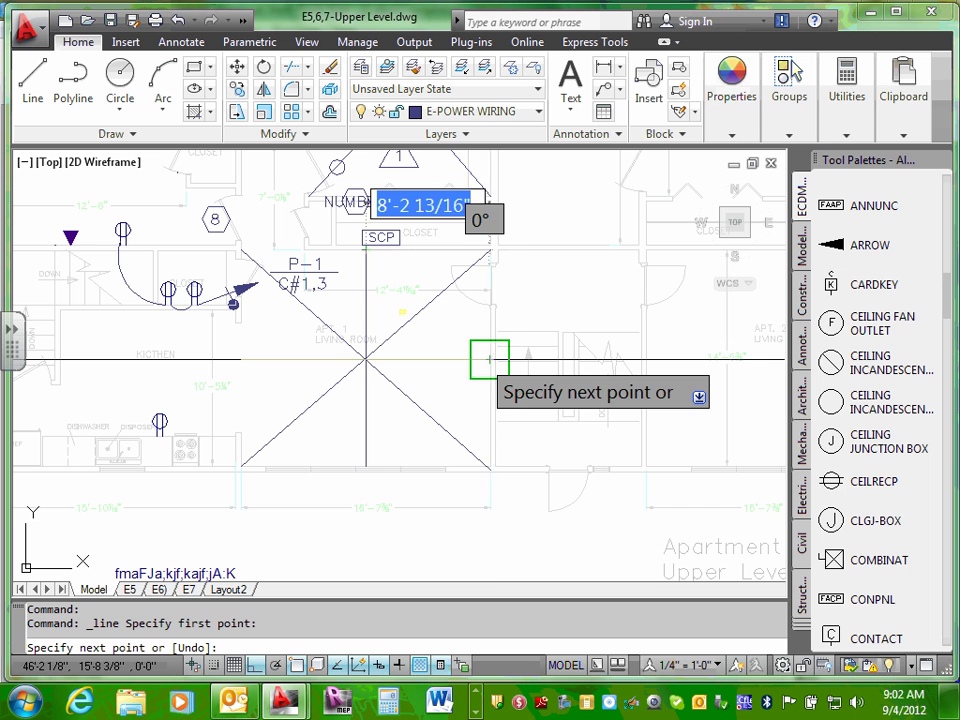
{"action": "left_click", "coordinate": [256, 666]}
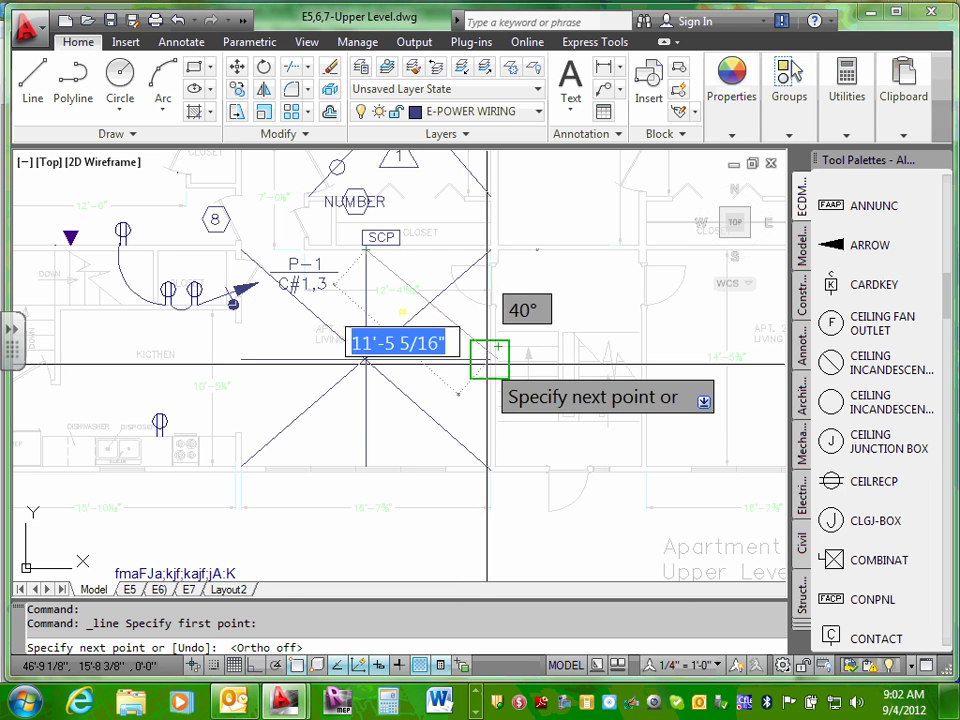
{"action": "key", "text": "Escape"}
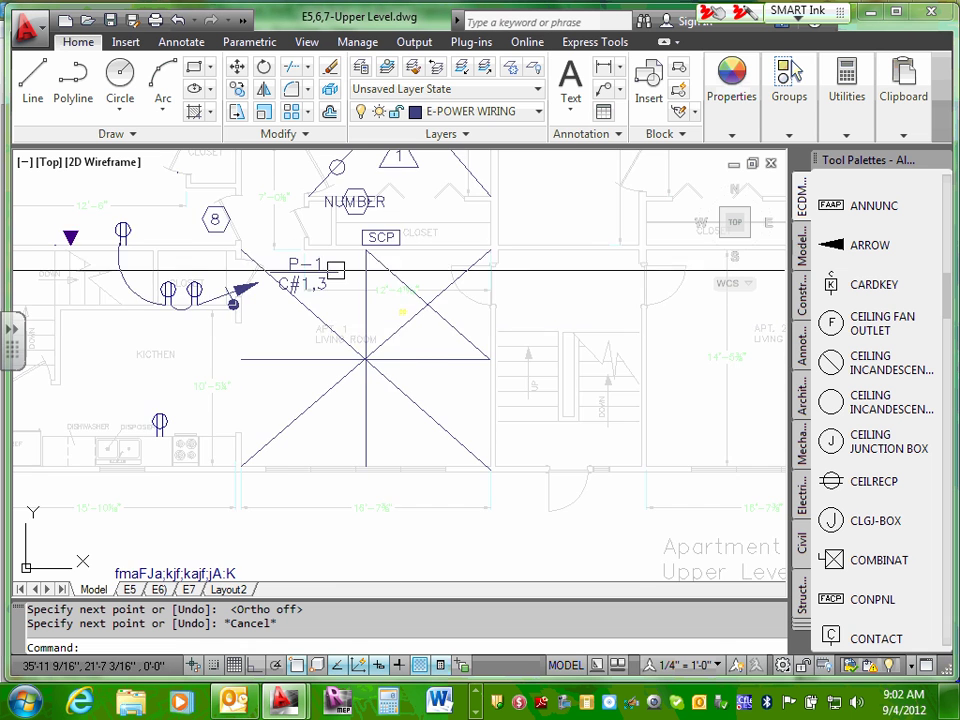
- Insert the slashed ceiling incandescent fixture symbol at the intersection of the diagonals in the living room's upper-right quadrant
{"action": "scroll", "coordinate": [334, 268], "scroll_direction": "up", "scroll_amount": 2}
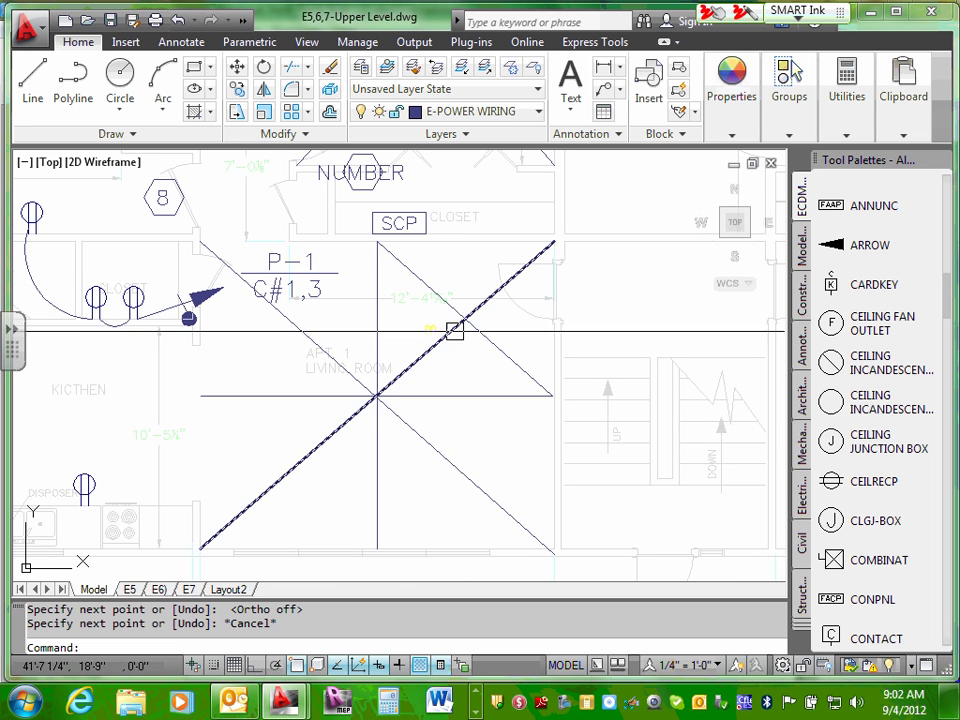
{"action": "scroll", "coordinate": [470, 318], "scroll_direction": "up", "scroll_amount": 2}
{"action": "scroll", "coordinate": [480, 321], "scroll_direction": "down", "scroll_amount": 2}
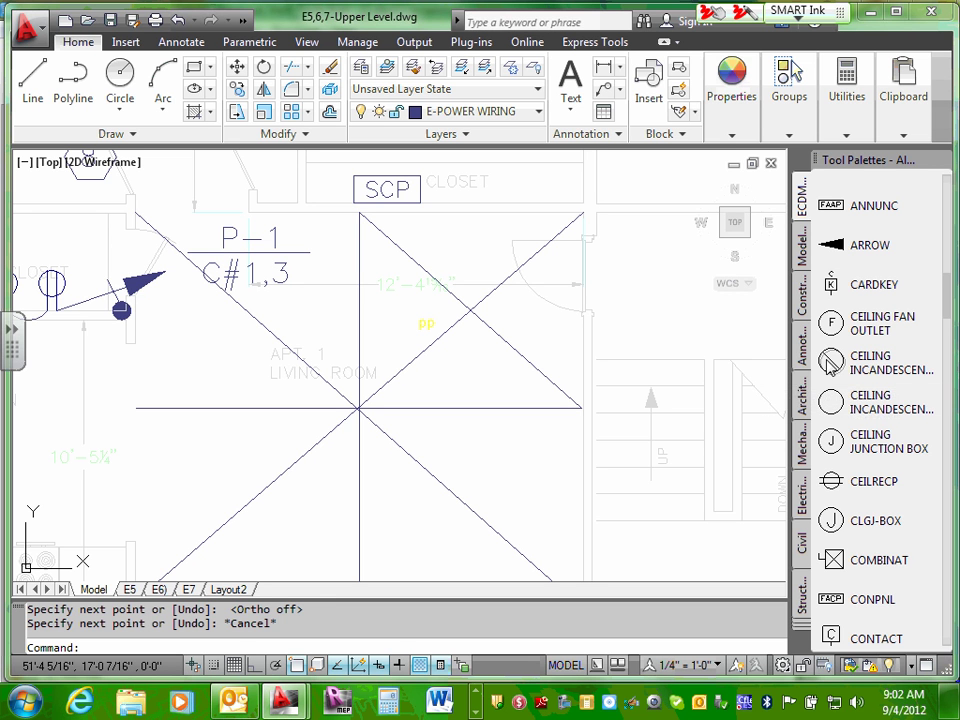
{"action": "scroll", "coordinate": [482, 321], "scroll_direction": "up", "scroll_amount": 5}
{"action": "left_click", "coordinate": [463, 287]}
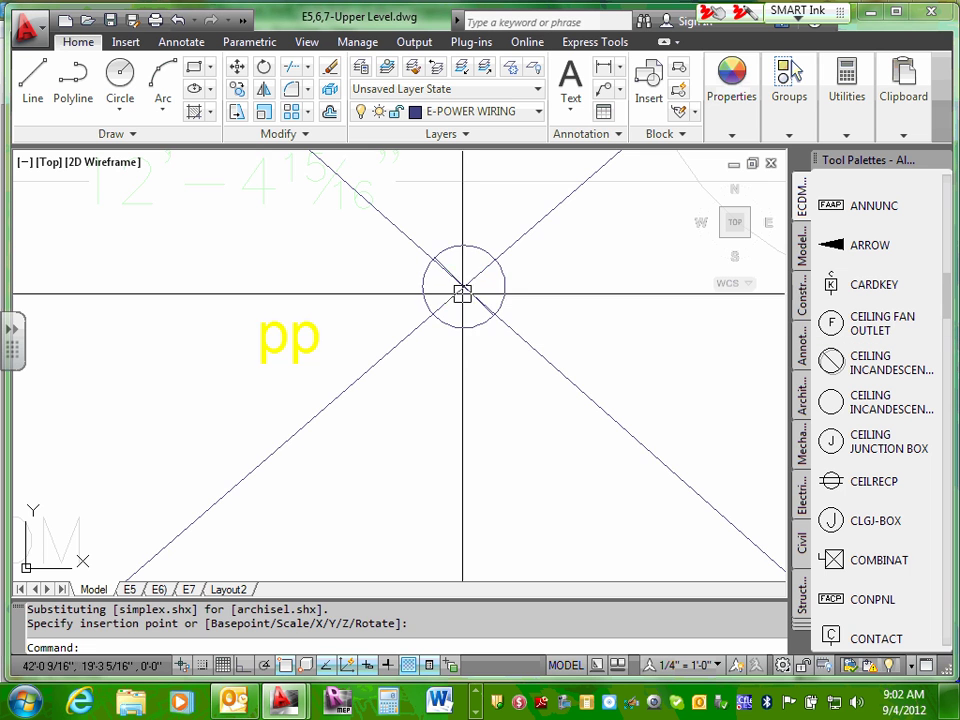
- Examine the fixture layout across the Apt. 1 living room, Bedroom 1, Bedroom 2 and kitchen on the upper-level plan
{"action": "scroll", "coordinate": [469, 440], "scroll_direction": "down", "scroll_amount": 5}
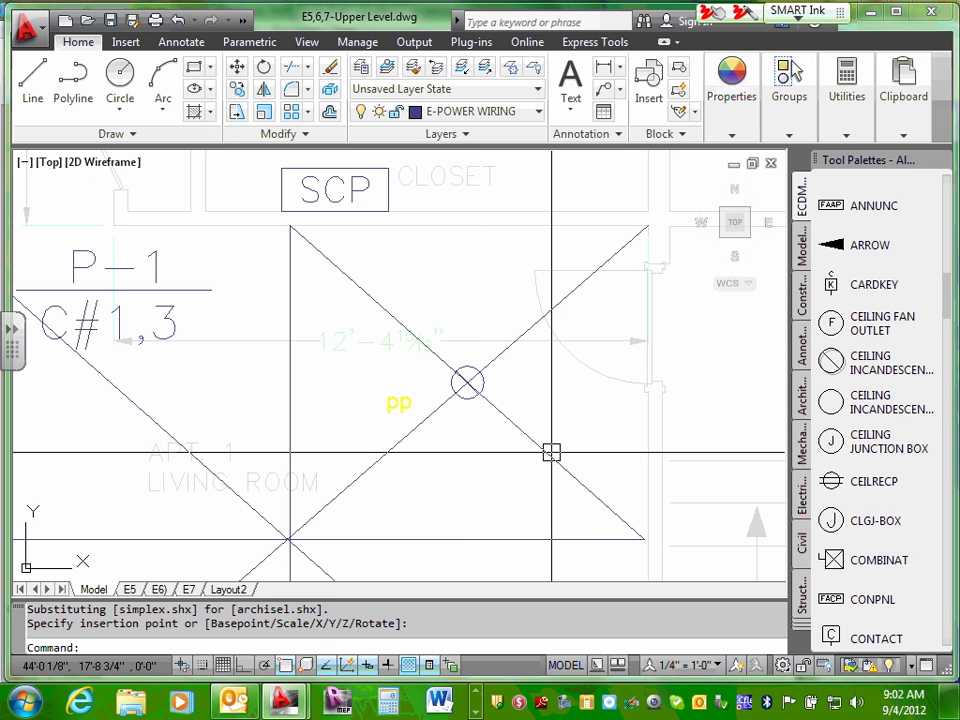
{"action": "scroll", "coordinate": [434, 292], "scroll_direction": "down", "scroll_amount": 6}
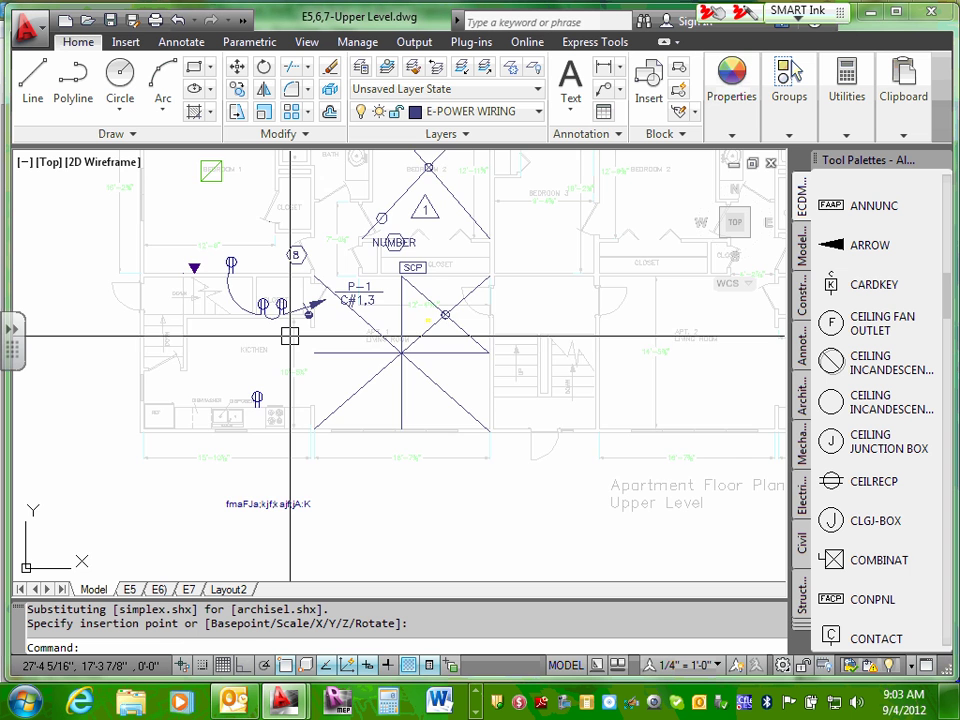
{"action": "scroll", "coordinate": [290, 336], "scroll_direction": "down", "scroll_amount": 4}
{"action": "scroll", "coordinate": [300, 293], "scroll_direction": "up", "scroll_amount": 3}
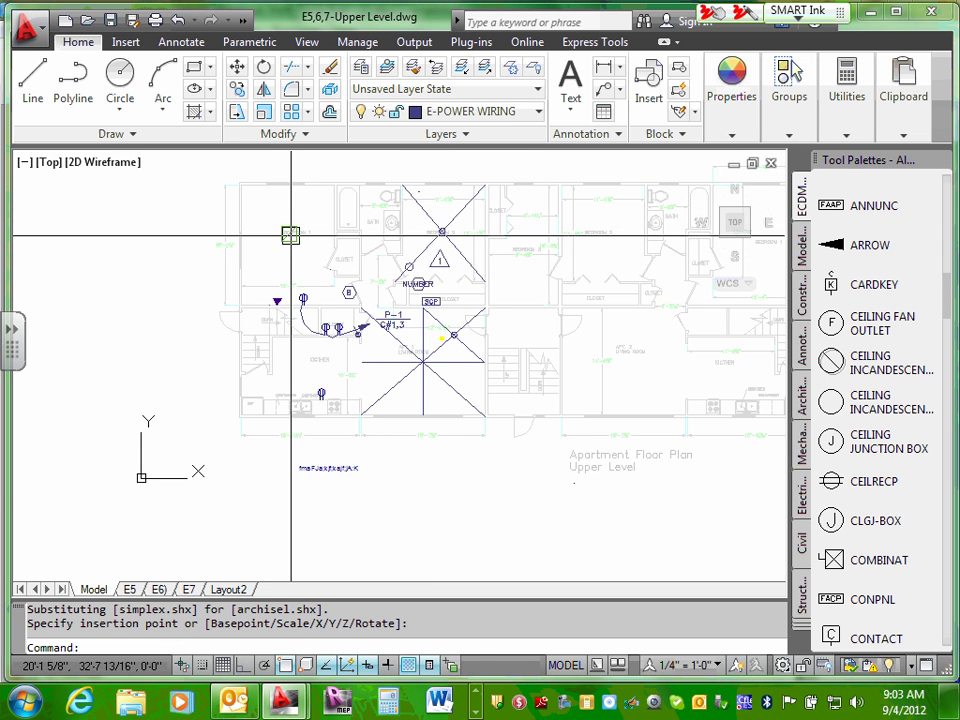
{"action": "scroll", "coordinate": [290, 235], "scroll_direction": "up", "scroll_amount": 3}
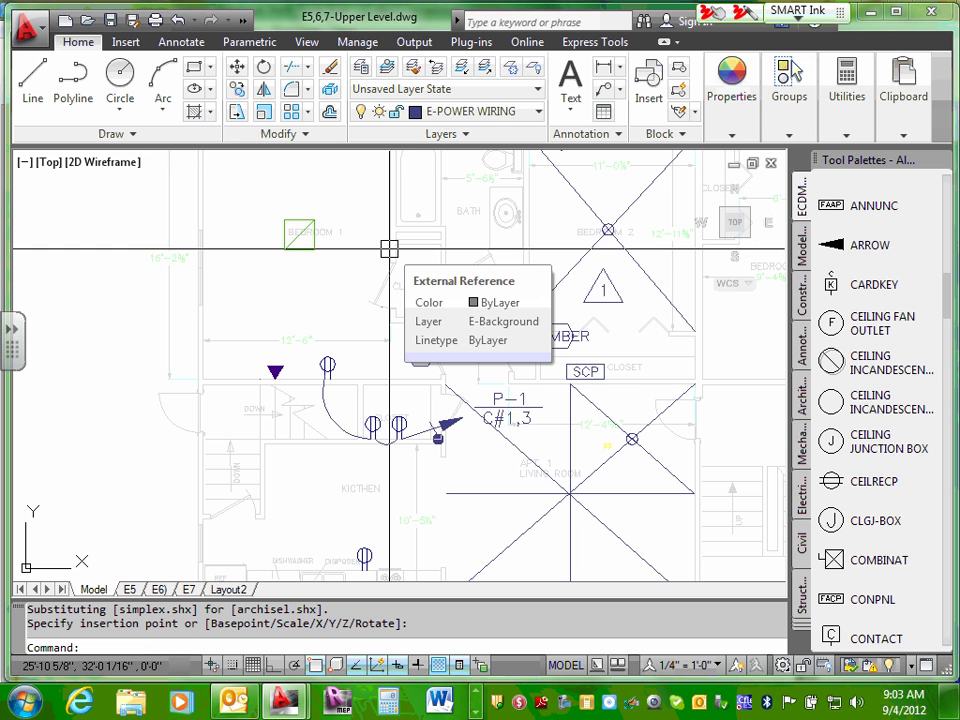
{"action": "scroll", "coordinate": [389, 248], "scroll_direction": "down", "scroll_amount": 5}
{"action": "scroll", "coordinate": [497, 295], "scroll_direction": "up", "scroll_amount": 5}
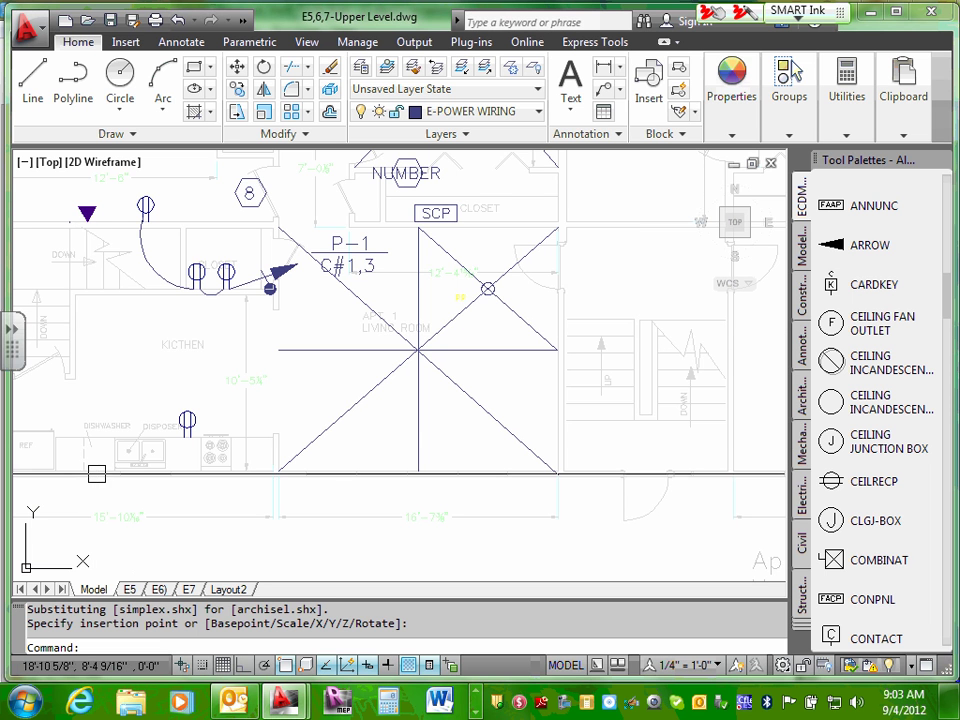
{"action": "scroll", "coordinate": [121, 381], "scroll_direction": "down", "scroll_amount": 2}
{"action": "scroll", "coordinate": [121, 381], "scroll_direction": "up", "scroll_amount": 3}
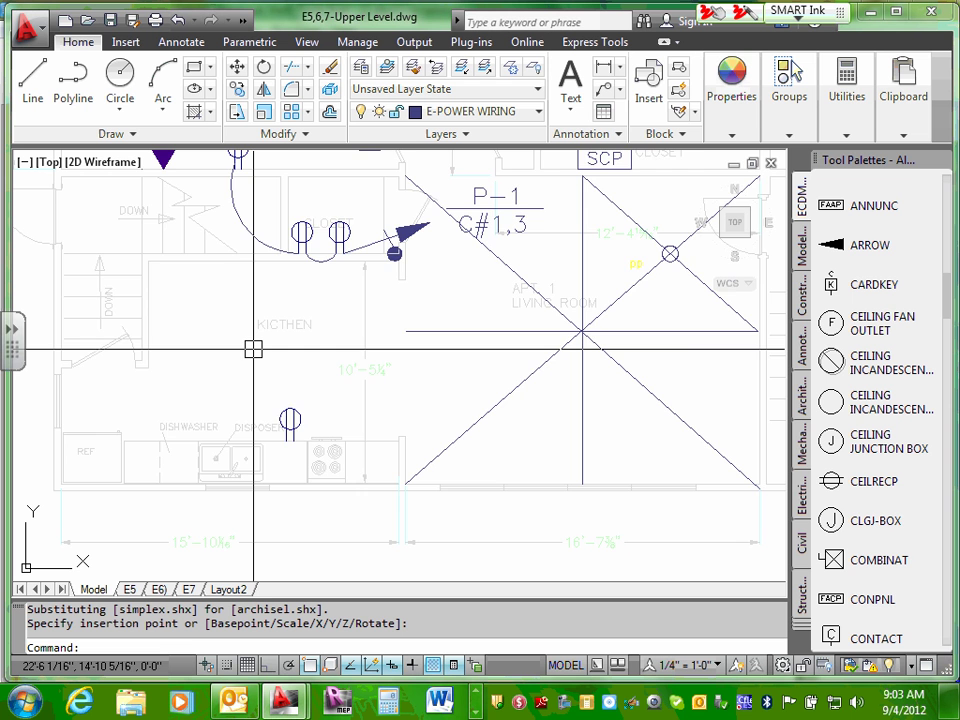
{"action": "scroll", "coordinate": [253, 349], "scroll_direction": "down", "scroll_amount": 4}
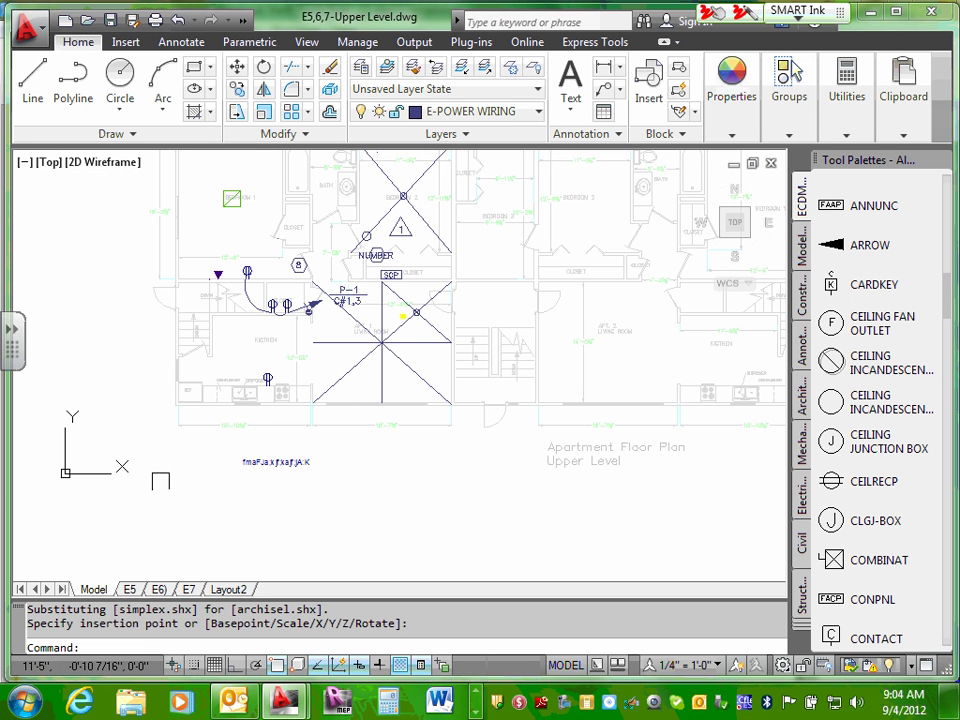
{"action": "scroll", "coordinate": [366, 189], "scroll_direction": "up", "scroll_amount": 2}
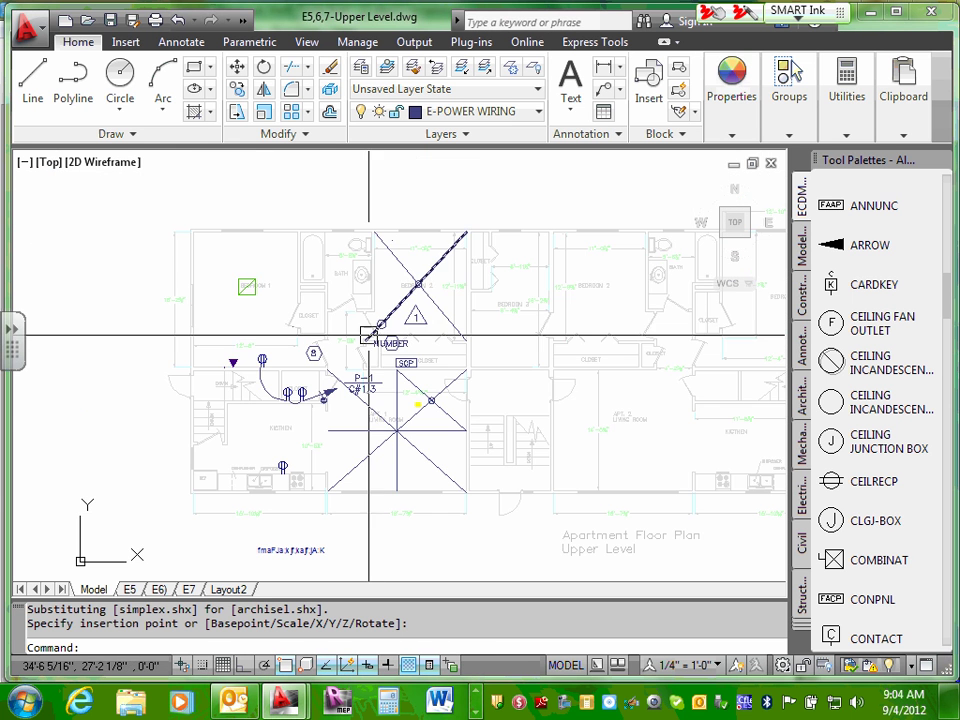
- Examine Bedroom 2, the adjoining bath and the hall on the upper-level plan for ceiling fixture placement
{"action": "scroll", "coordinate": [375, 336], "scroll_direction": "up", "scroll_amount": 2}
{"action": "scroll", "coordinate": [302, 246], "scroll_direction": "up", "scroll_amount": 2}
{"action": "scroll", "coordinate": [351, 292], "scroll_direction": "down", "scroll_amount": 4}
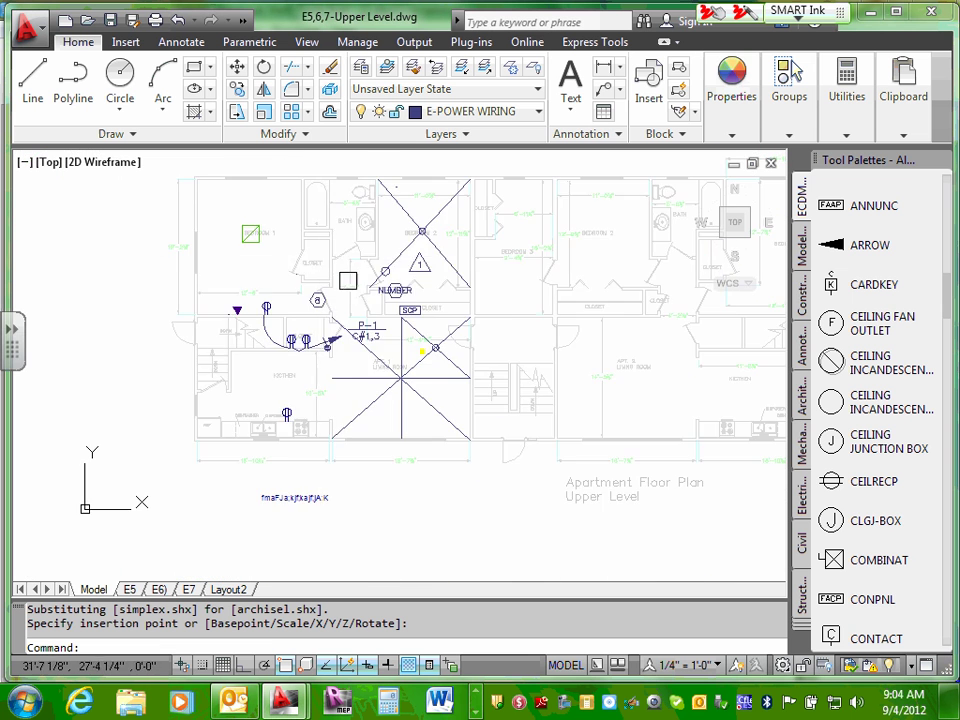
{"action": "scroll", "coordinate": [351, 292], "scroll_direction": "up", "scroll_amount": 4}
{"action": "scroll", "coordinate": [311, 268], "scroll_direction": "down", "scroll_amount": 4}
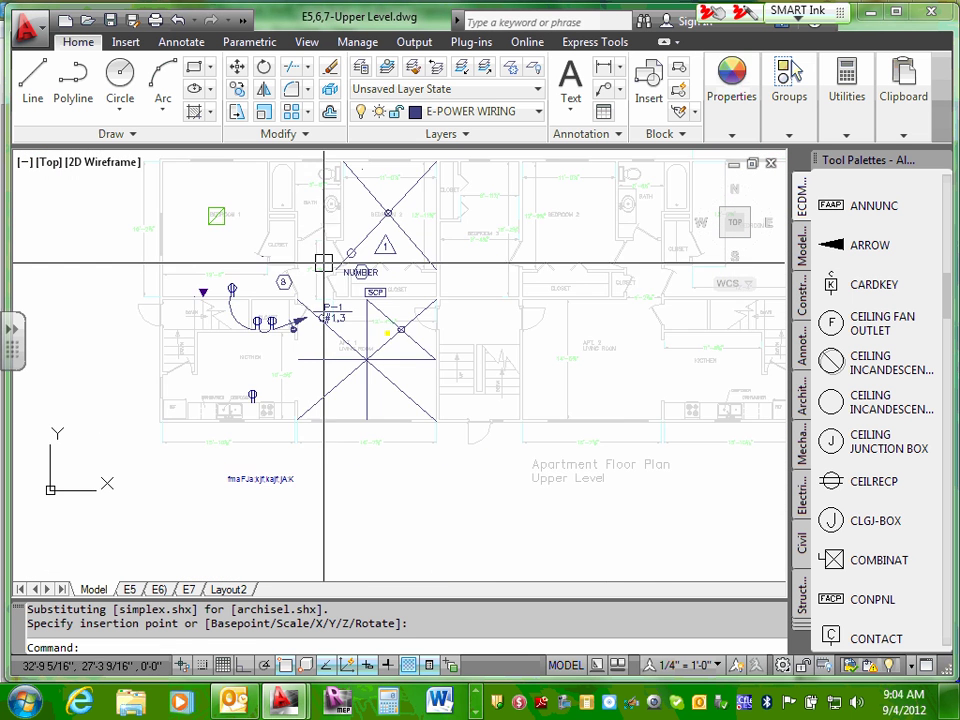
{"action": "scroll", "coordinate": [325, 280], "scroll_direction": "up", "scroll_amount": 3}
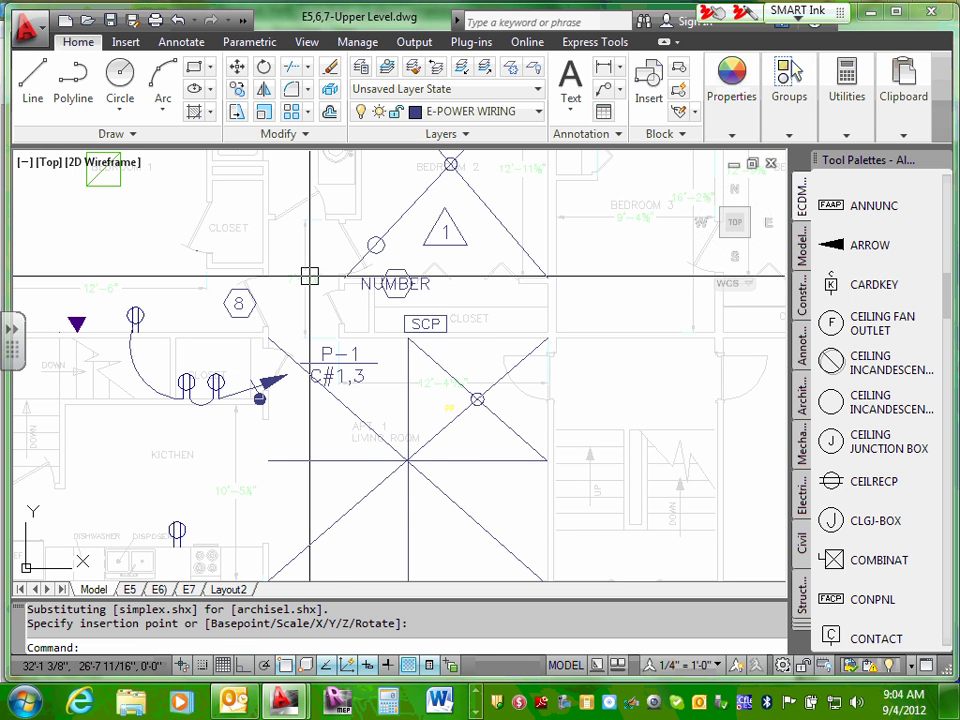
{"action": "middle_click_drag", "start_coordinate": [307, 273], "coordinate": [313, 325]}
{"action": "middle_click_drag", "start_coordinate": [305, 184], "coordinate": [307, 295]}
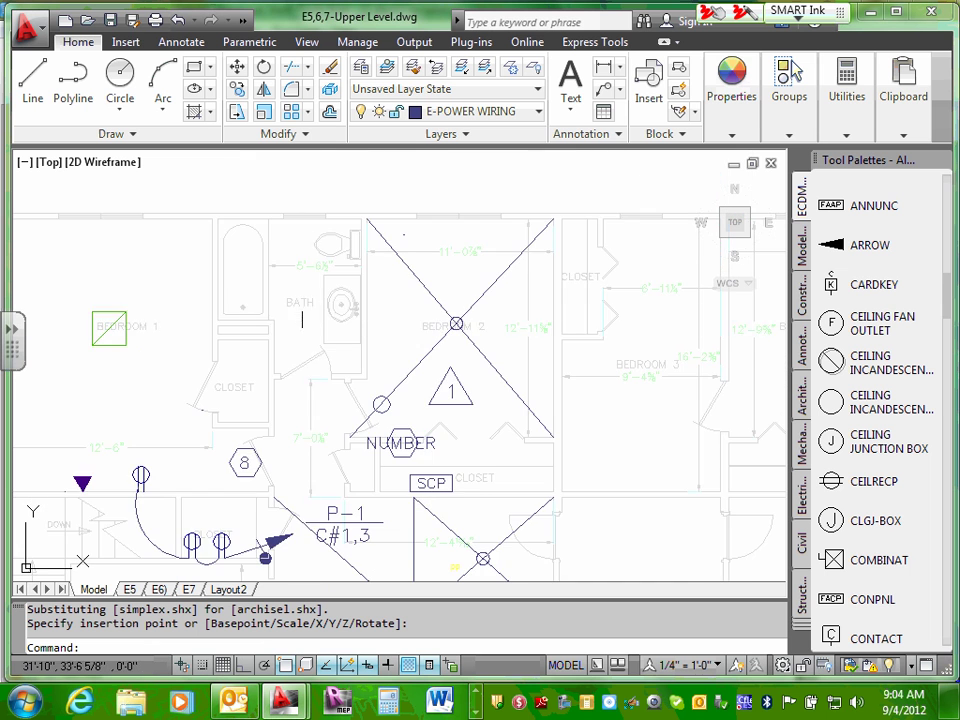
{"action": "scroll", "coordinate": [307, 294], "scroll_direction": "up", "scroll_amount": 3}
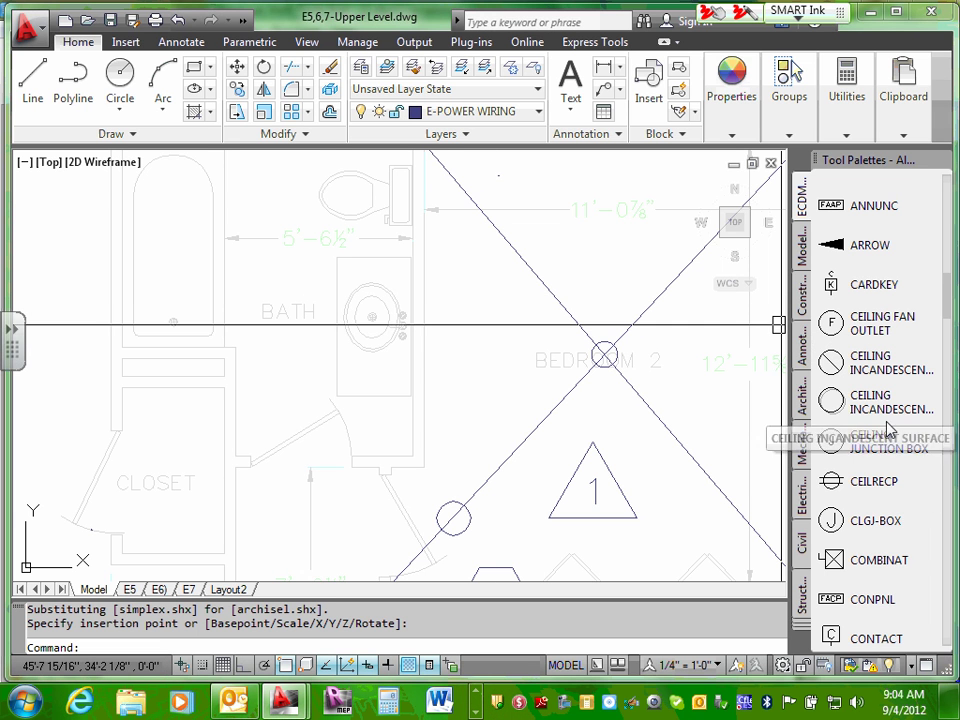
{"action": "scroll", "coordinate": [330, 266], "scroll_direction": "down", "scroll_amount": 2}
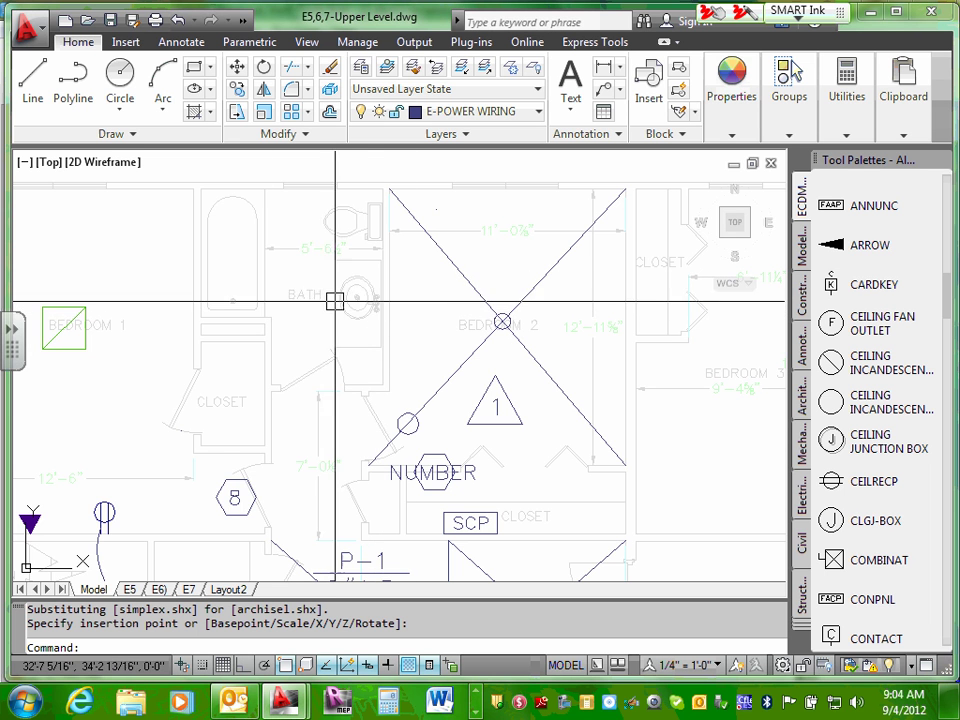
{"action": "scroll", "coordinate": [340, 295], "scroll_direction": "down", "scroll_amount": 2}
{"action": "scroll", "coordinate": [342, 294], "scroll_direction": "down", "scroll_amount": 2}
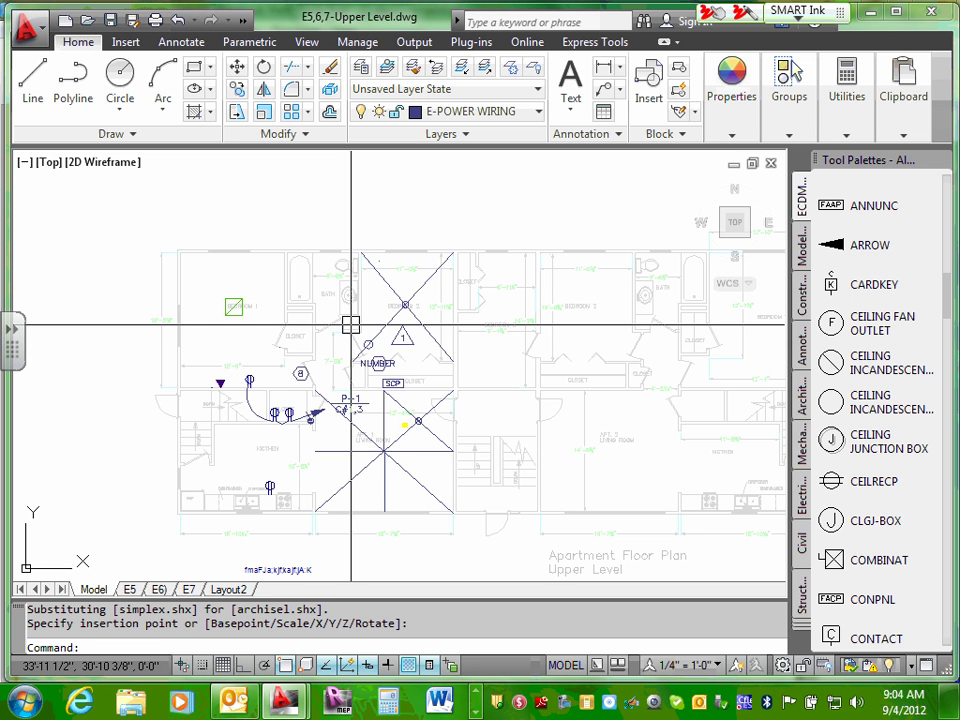
{"action": "scroll", "coordinate": [390, 297], "scroll_direction": "up", "scroll_amount": 5}
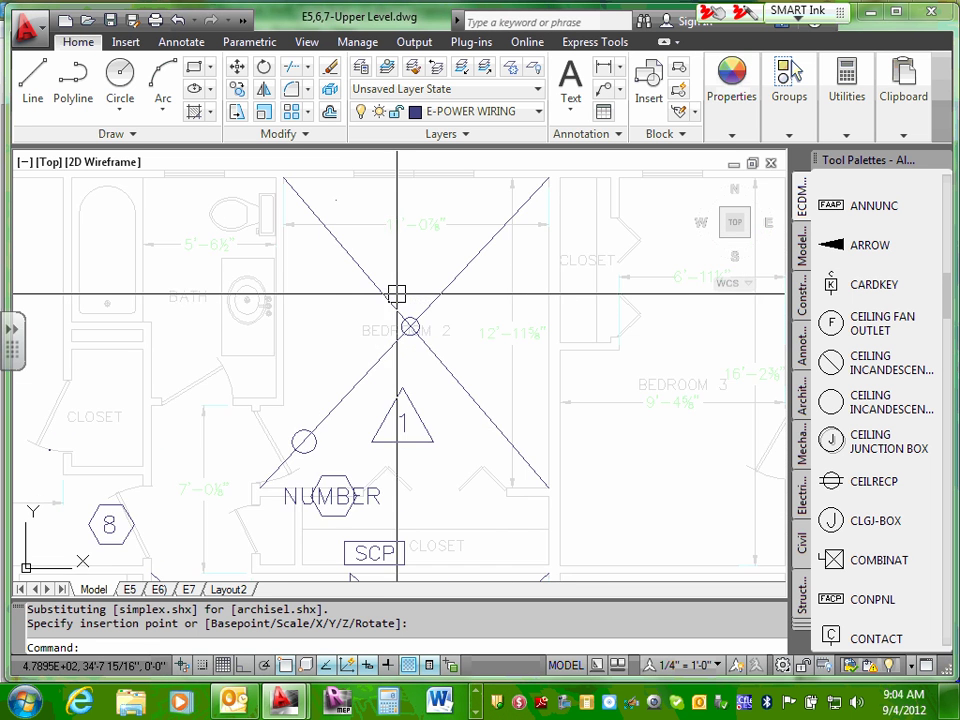
- Erase the two diagonal construction lines in Bedroom 2 and the stray ceiling fixture near its door, keeping the centred fixture
{"action": "scroll", "coordinate": [274, 300], "scroll_direction": "down", "scroll_amount": 4}
{"action": "scroll", "coordinate": [349, 309], "scroll_direction": "up", "scroll_amount": 4}
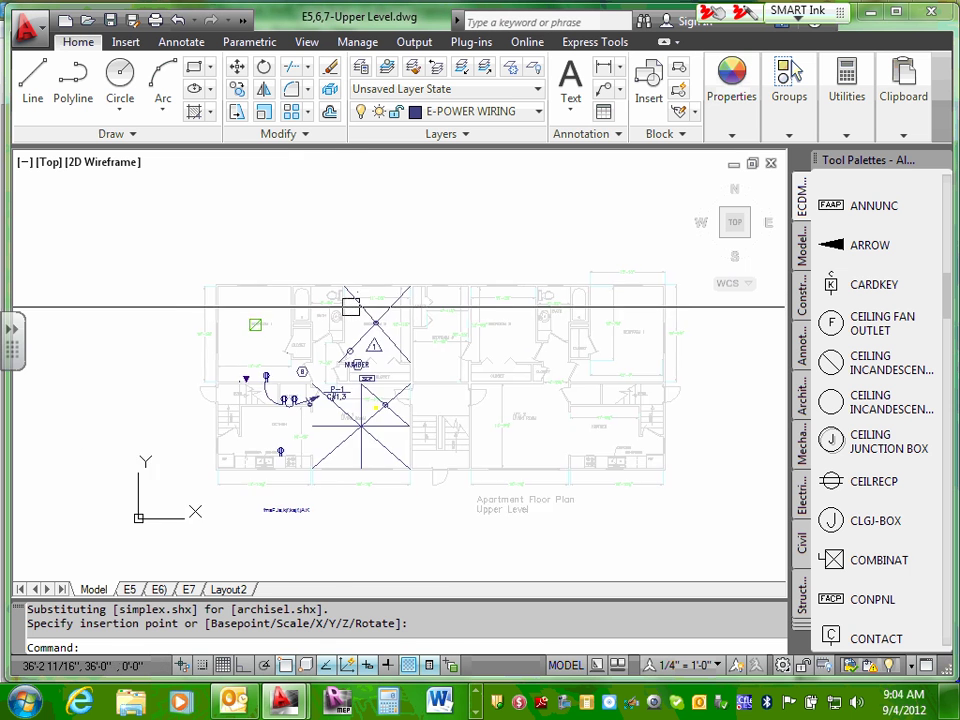
{"action": "left_click", "coordinate": [392, 325]}
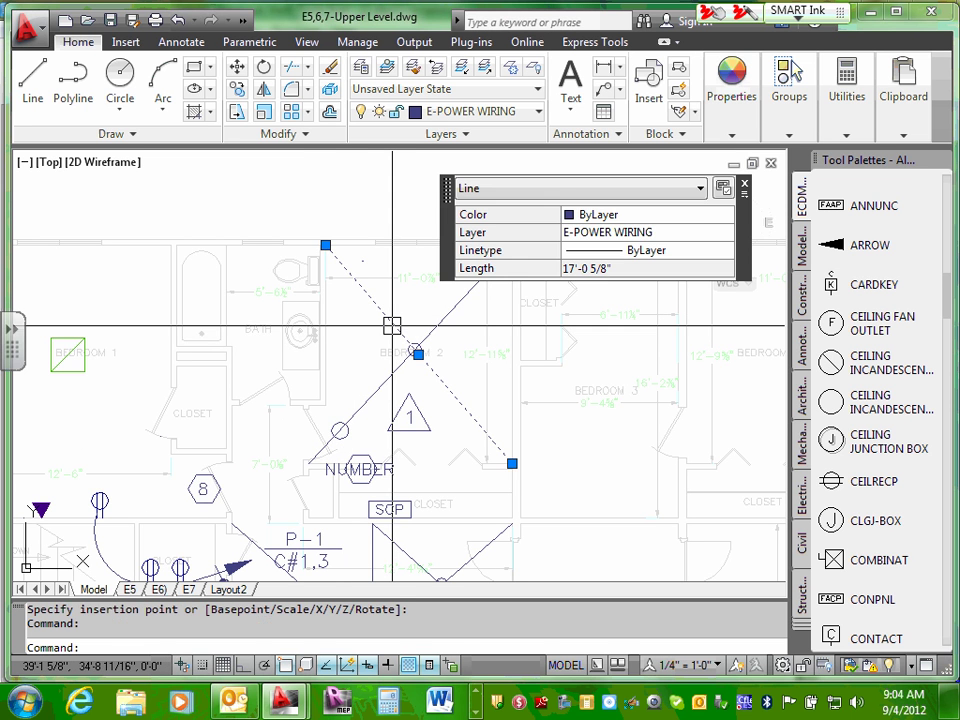
{"action": "key", "text": "Delete"}
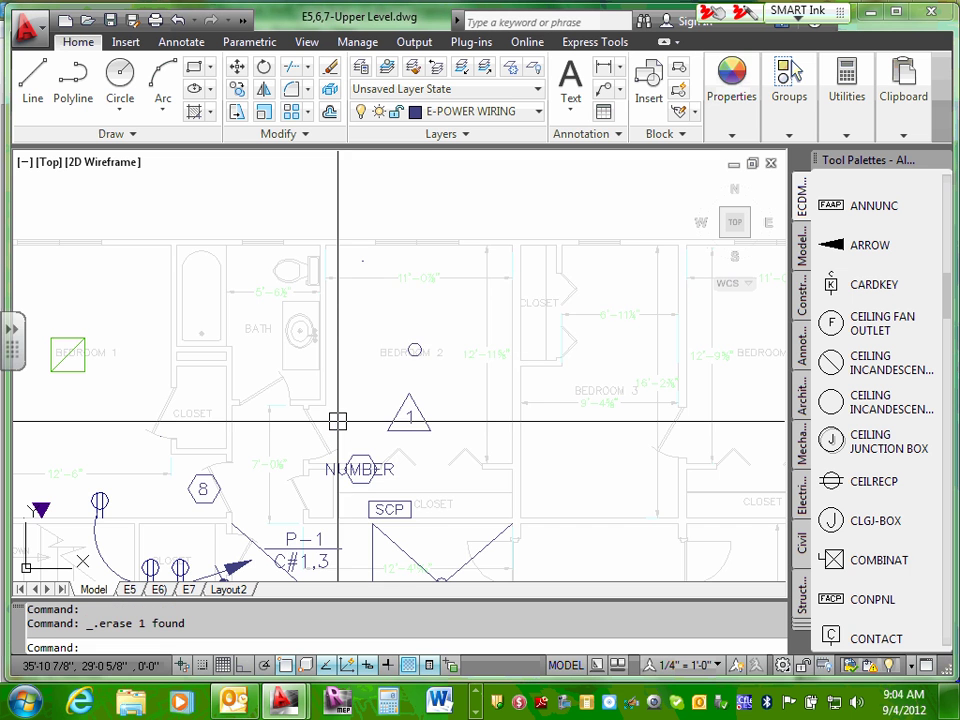
- Erase the diagonal construction lines across the Apt. 1 living room, along with a vertical construction line through its centre
{"action": "scroll", "coordinate": [425, 420], "scroll_direction": "down", "scroll_amount": 3}
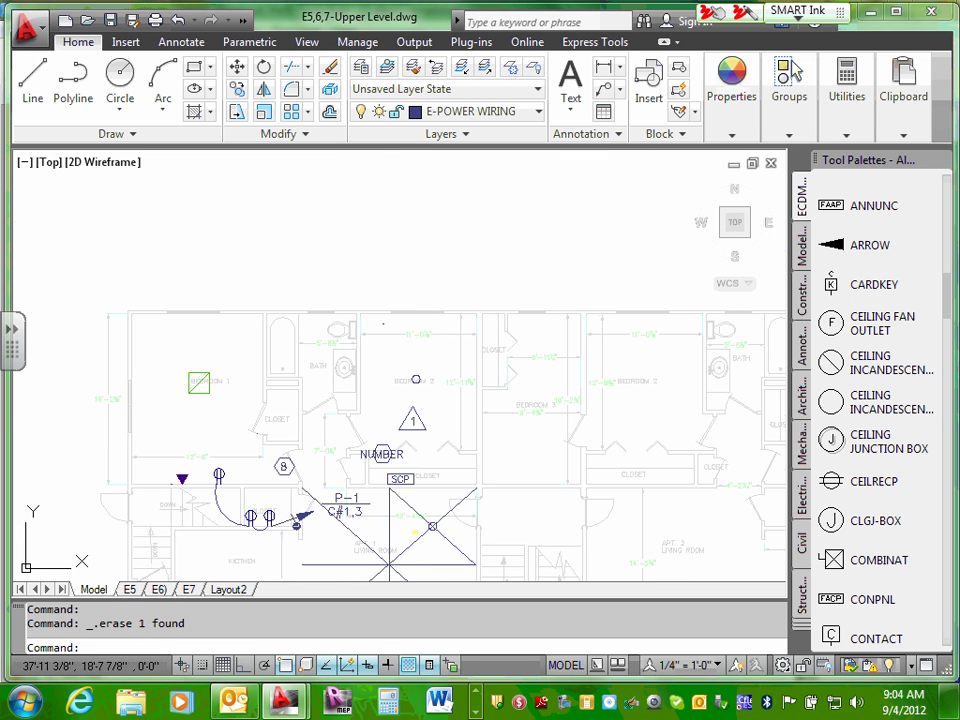
{"action": "scroll", "coordinate": [444, 504], "scroll_direction": "up", "scroll_amount": 3}
{"action": "left_click", "coordinate": [467, 510]}
{"action": "key", "text": "Delete"}
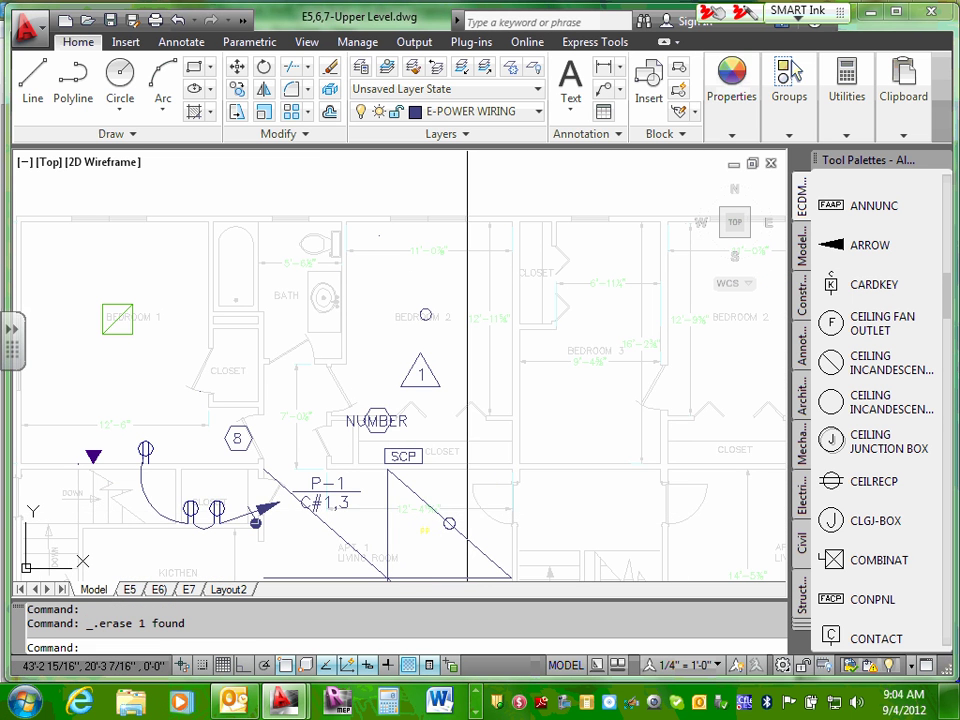
{"action": "left_click", "coordinate": [418, 495]}
{"action": "key", "text": "Delete"}
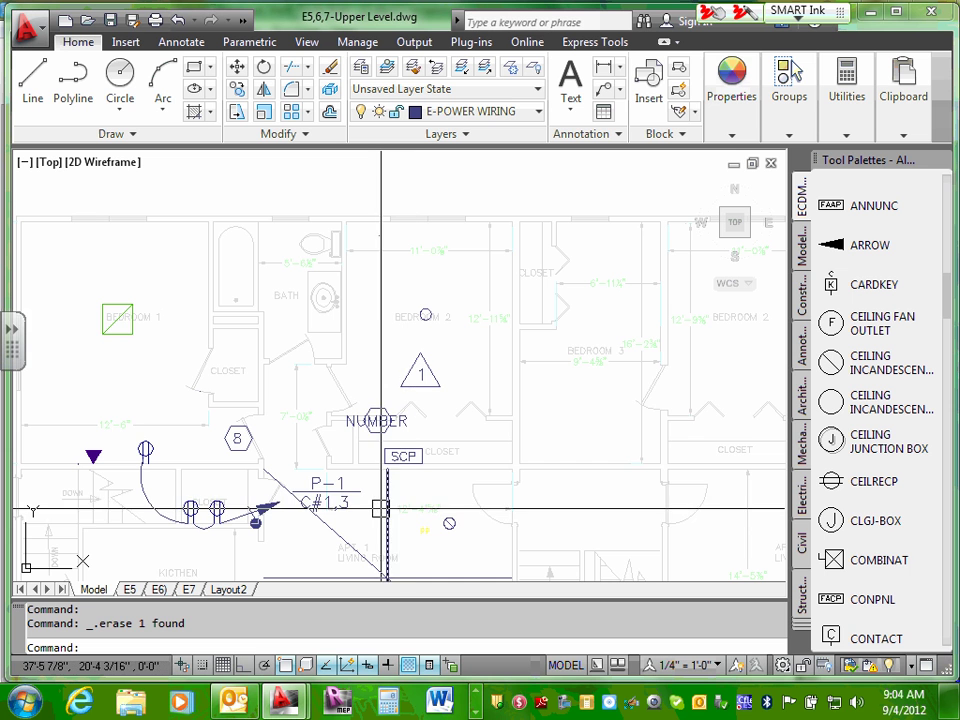
{"action": "left_click", "coordinate": [388, 510]}
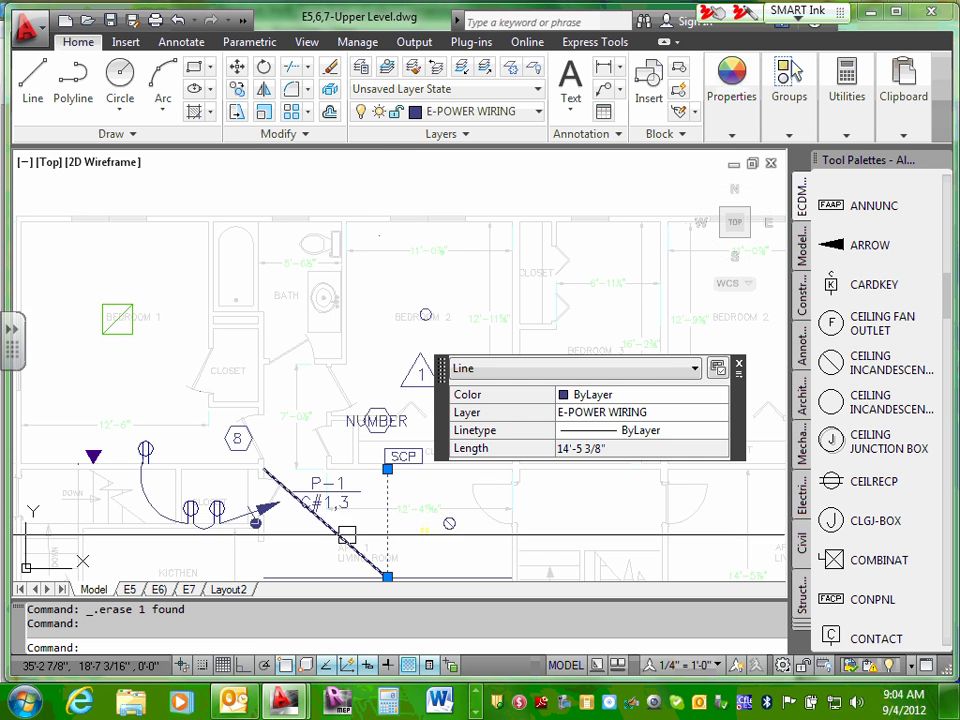
{"action": "left_click", "coordinate": [347, 535]}
{"action": "key", "text": "Delete"}
- Erase the remaining horizontal and vertical construction lines in the Apt. 1 living room
{"action": "scroll", "coordinate": [345, 535], "scroll_direction": "down", "scroll_amount": 5}
{"action": "scroll", "coordinate": [343, 535], "scroll_direction": "up", "scroll_amount": 4}
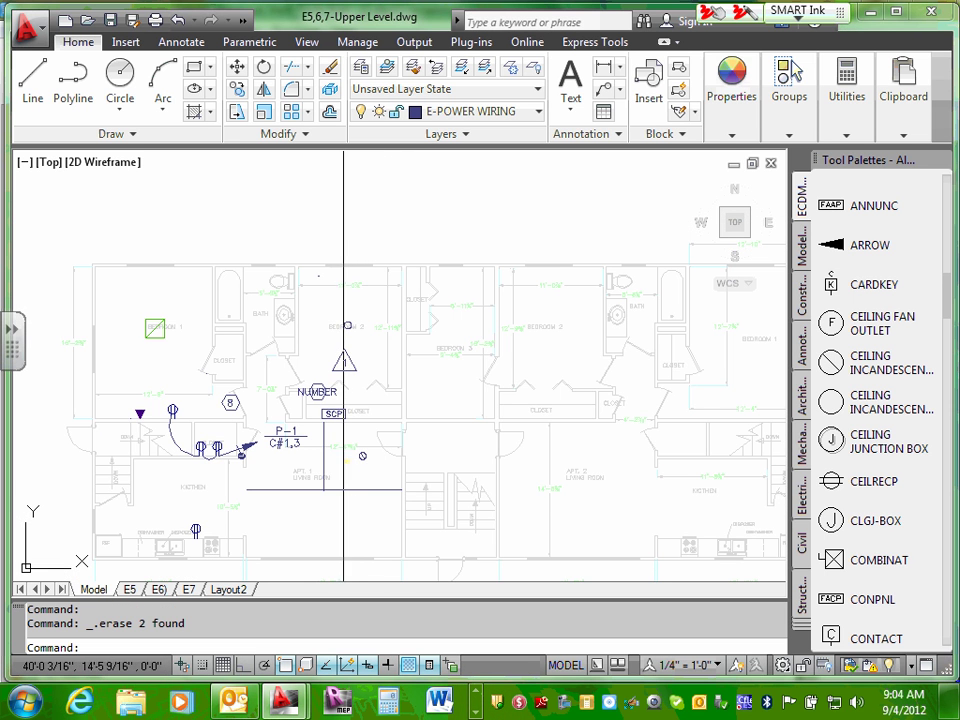
{"action": "left_click", "coordinate": [326, 489]}
{"action": "left_click", "coordinate": [326, 461]}
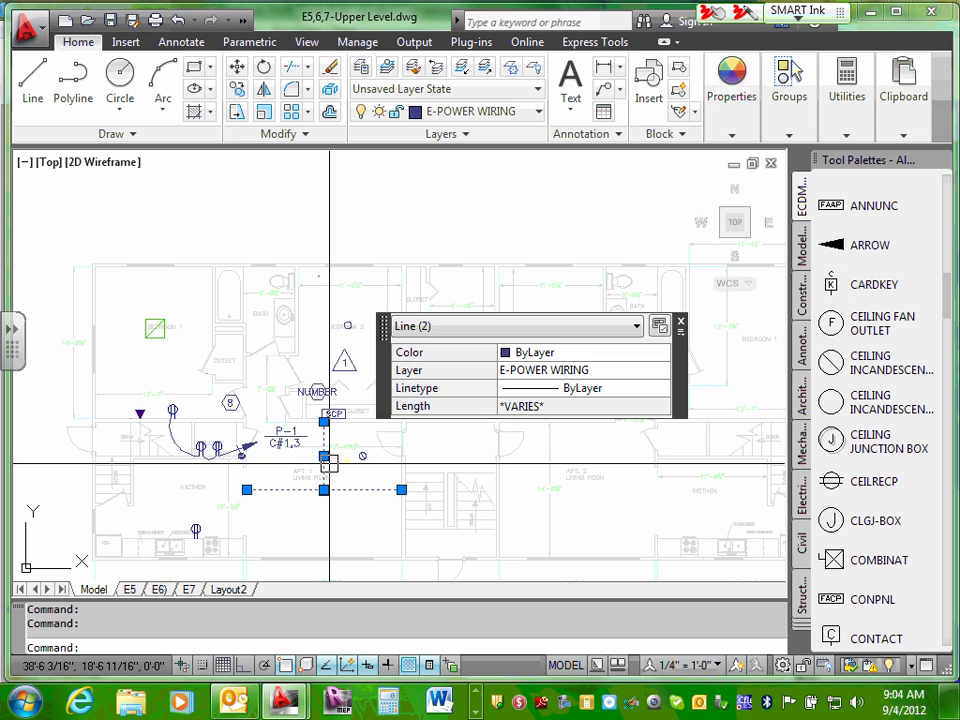
{"action": "key", "text": "Delete"}
{"action": "scroll", "coordinate": [300, 455], "scroll_direction": "up", "scroll_amount": 5}
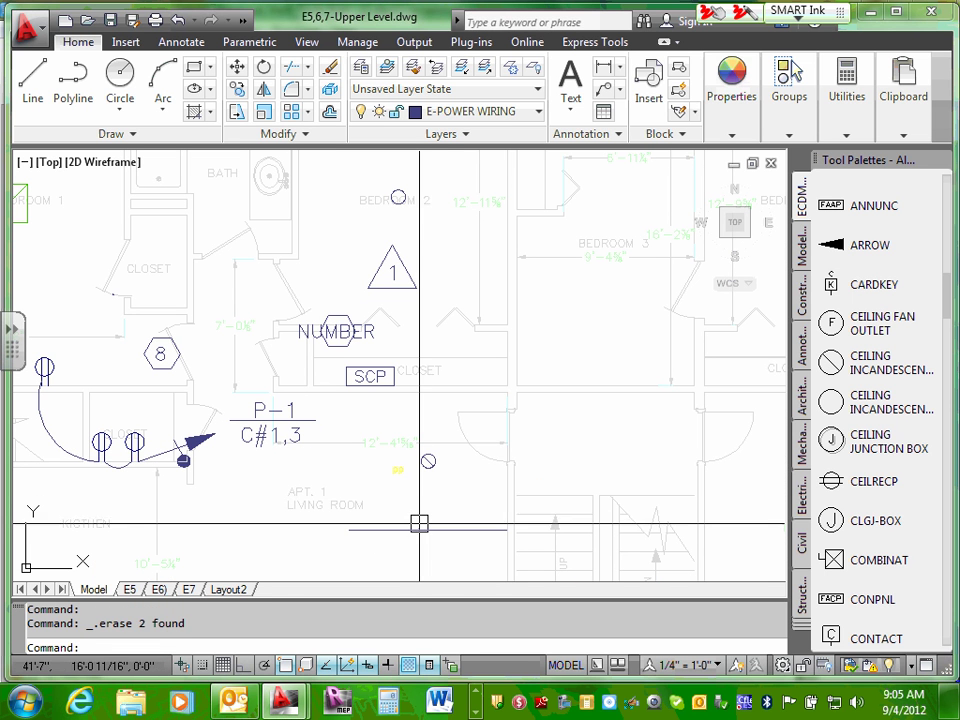
{"action": "left_click", "coordinate": [419, 523]}
{"action": "key", "text": "Delete"}
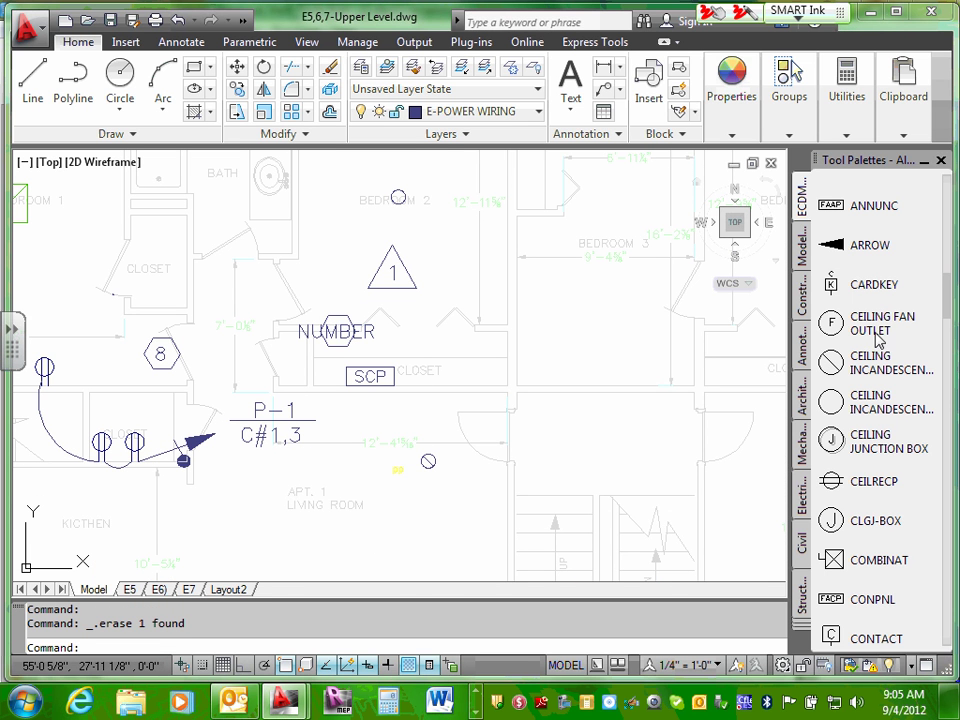
- Insert slashed ceiling incandescent fixtures in the living room's upper-left quadrant, level with the upper-right fixture, and directly below in the lower-left quadrant
{"action": "left_click", "coordinate": [833, 362]}
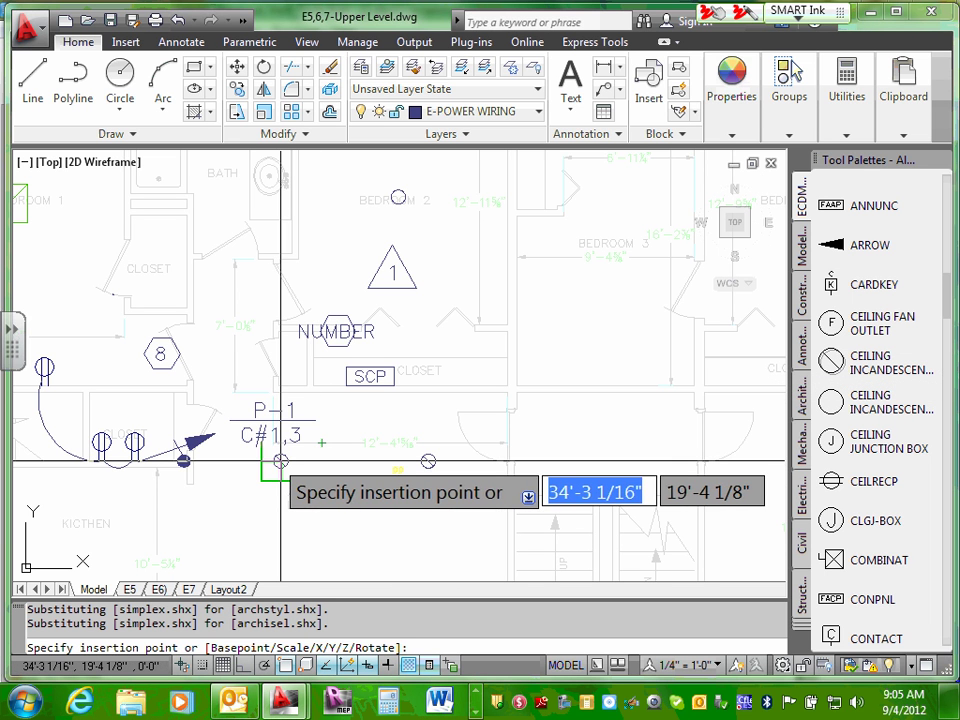
{"action": "left_click", "coordinate": [281, 461]}
{"action": "scroll", "coordinate": [300, 506], "scroll_direction": "down", "scroll_amount": 8}
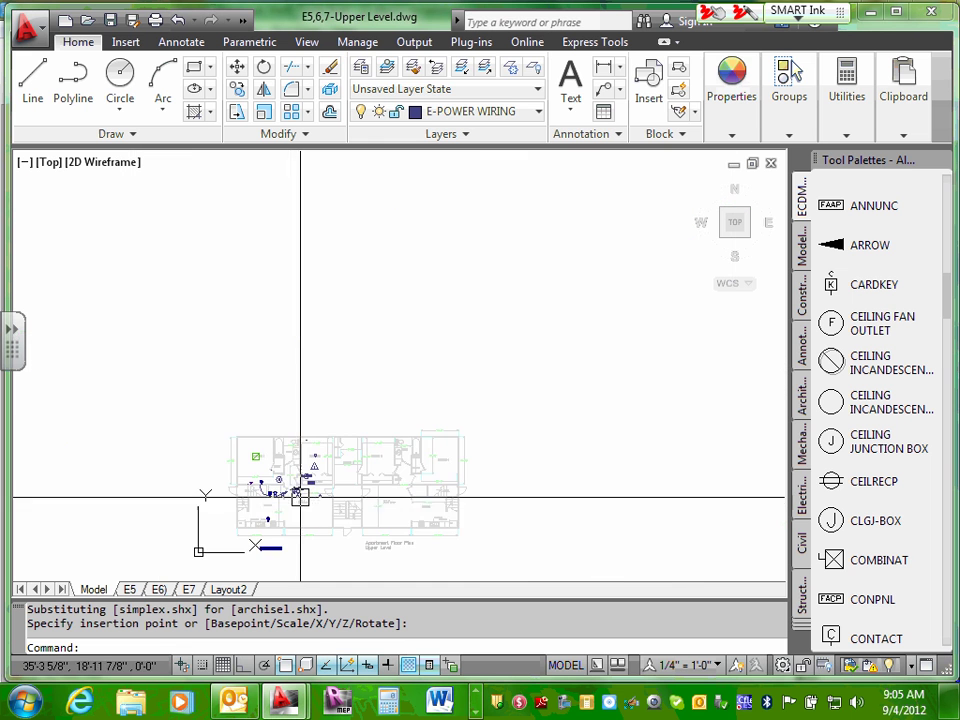
{"action": "middle_click_drag", "start_coordinate": [300, 520], "coordinate": [311, 412]}
{"action": "scroll", "coordinate": [311, 410], "scroll_direction": "up", "scroll_amount": 6}
{"action": "right_click", "coordinate": [311, 407]}
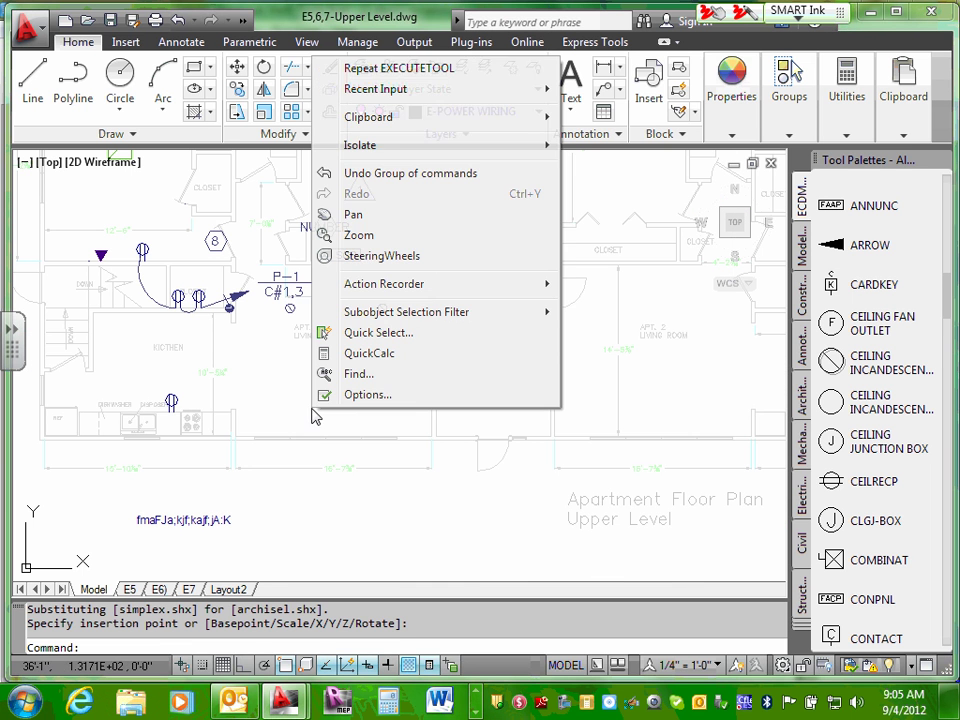
{"action": "left_click", "coordinate": [381, 67]}
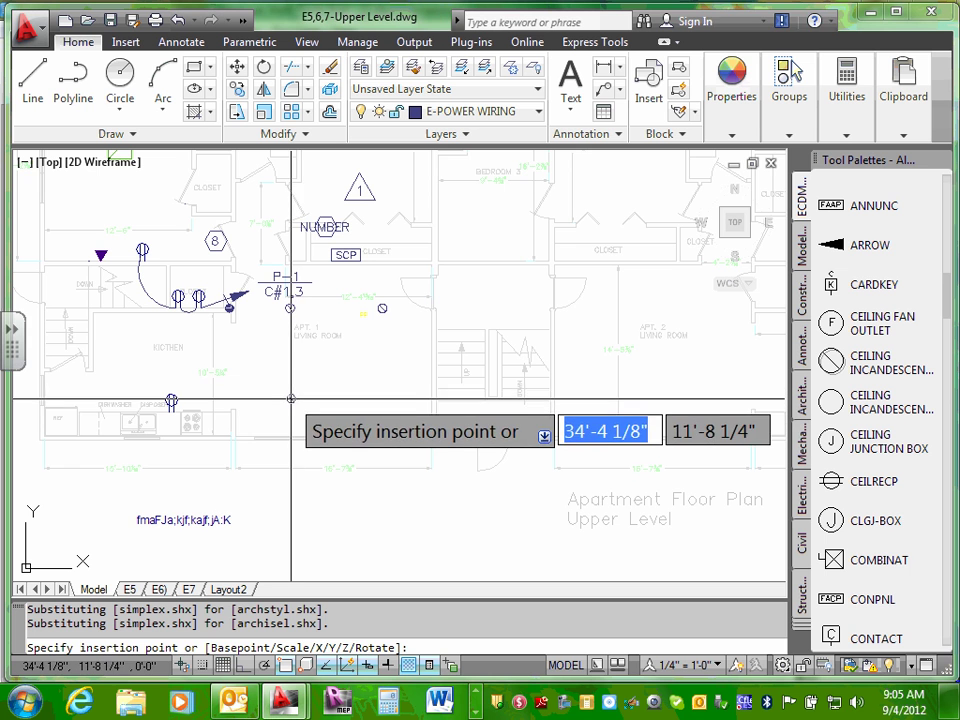
{"action": "left_click", "coordinate": [290, 400]}
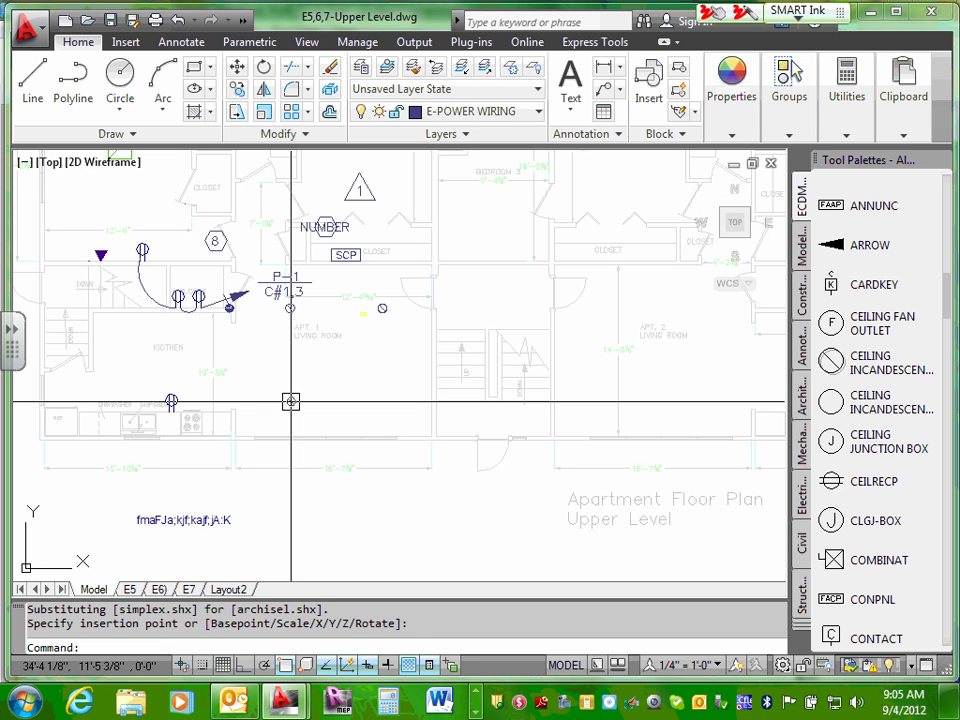
- Insert another slashed ceiling incandescent fixture in the living room's lower-right quadrant, in line with the upper-right and lower-left fixtures
{"action": "left_click", "coordinate": [385, 401]}
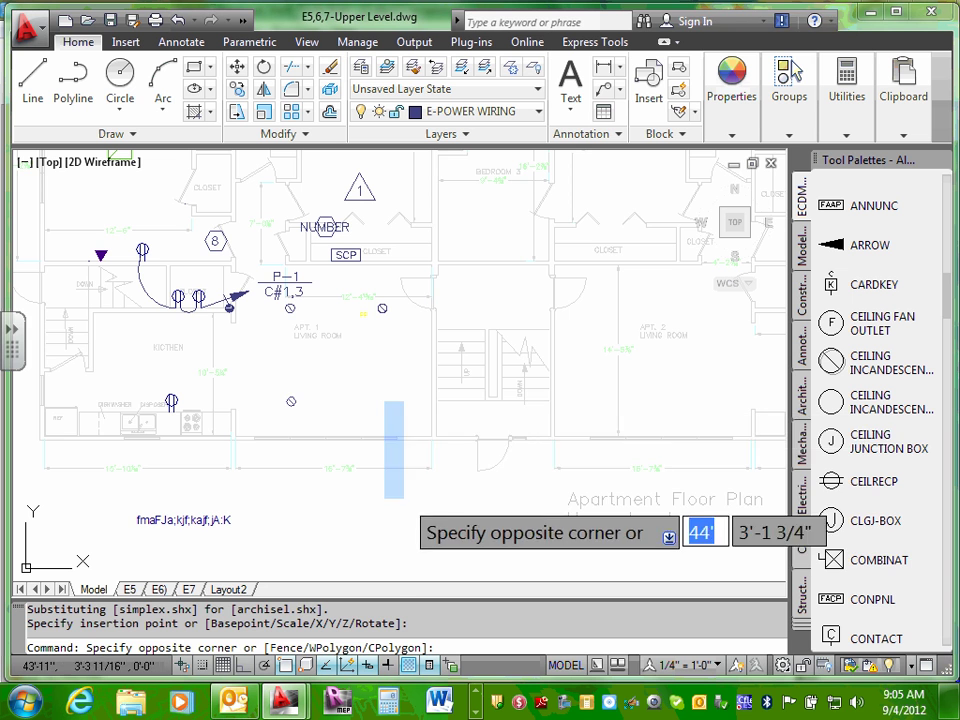
{"action": "left_click", "coordinate": [389, 396]}
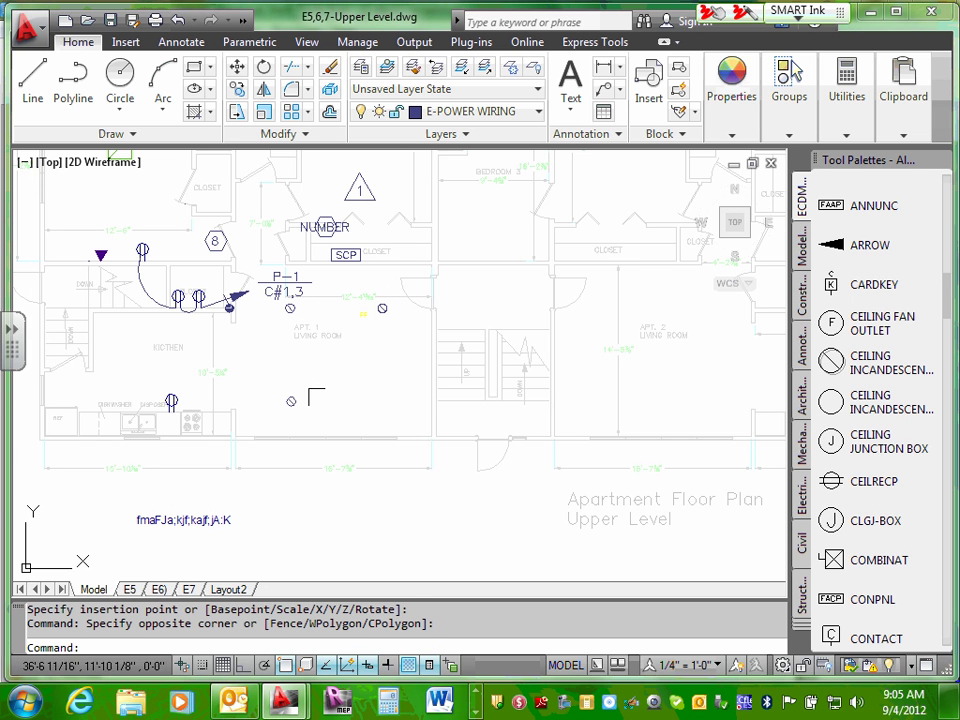
{"action": "right_click", "coordinate": [398, 199]}
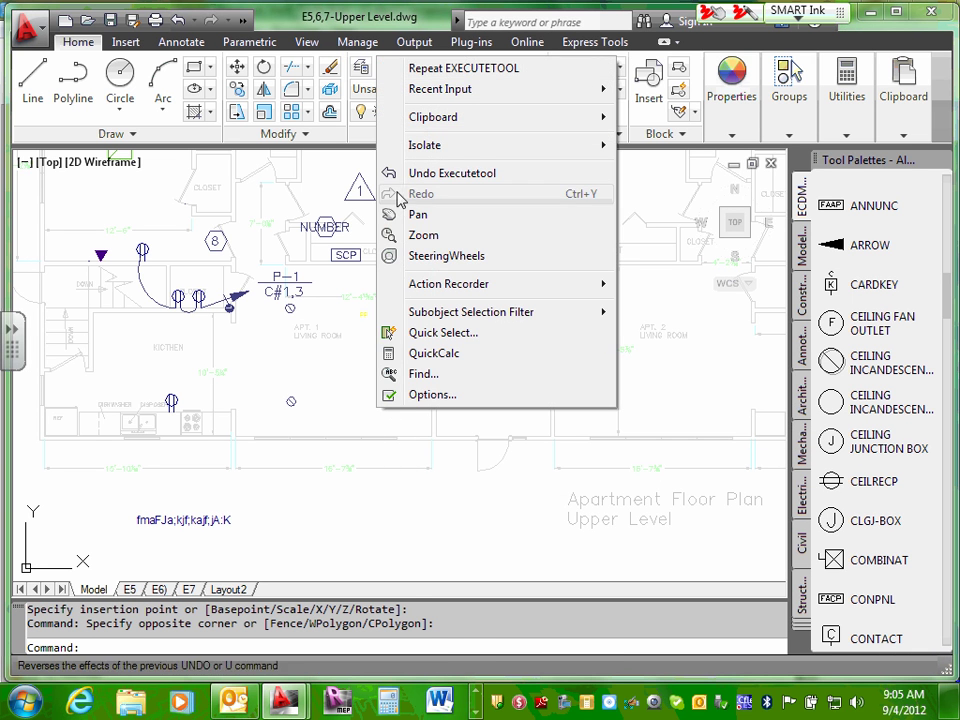
{"action": "left_click", "coordinate": [457, 70]}
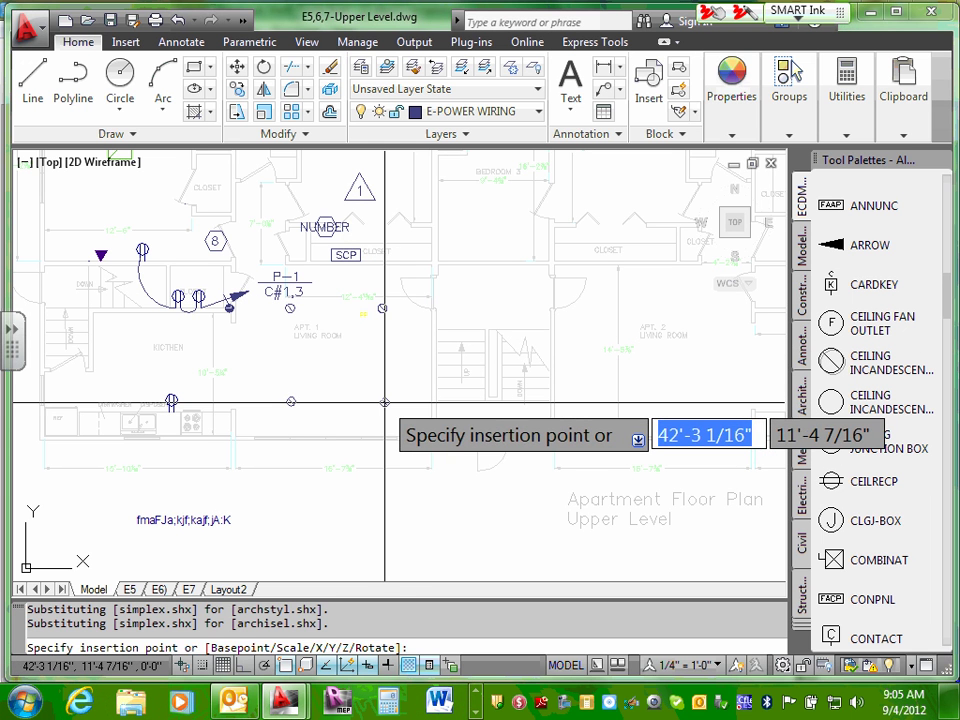
{"action": "key", "text": "Escape"}
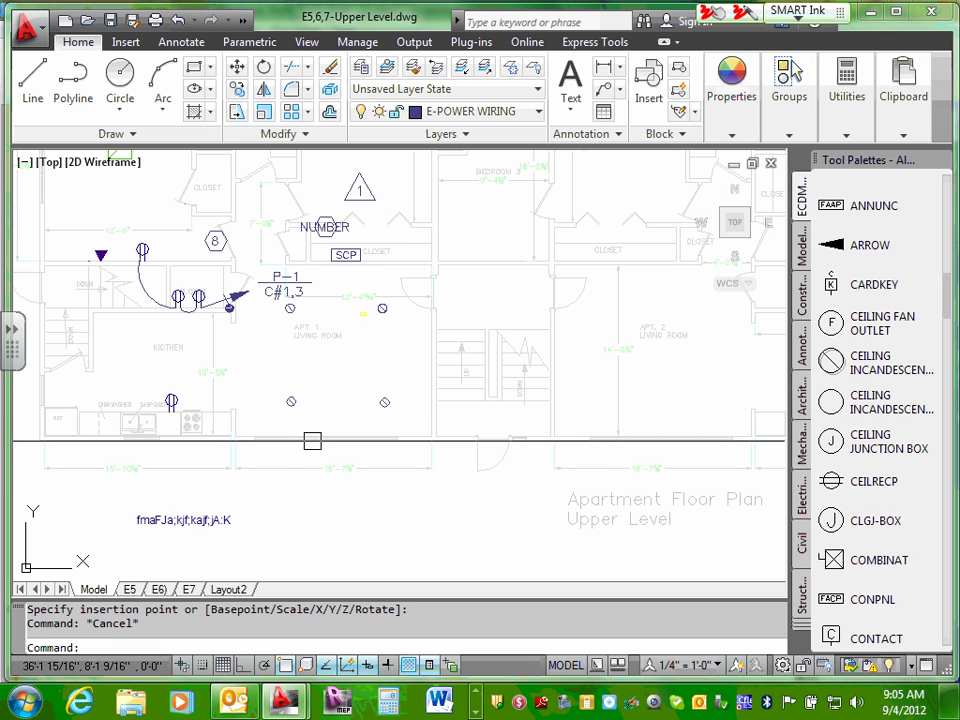
- Open the E6 sheet layout and activate its floor plan viewport
{"action": "scroll", "coordinate": [400, 485], "scroll_direction": "down", "scroll_amount": 5}
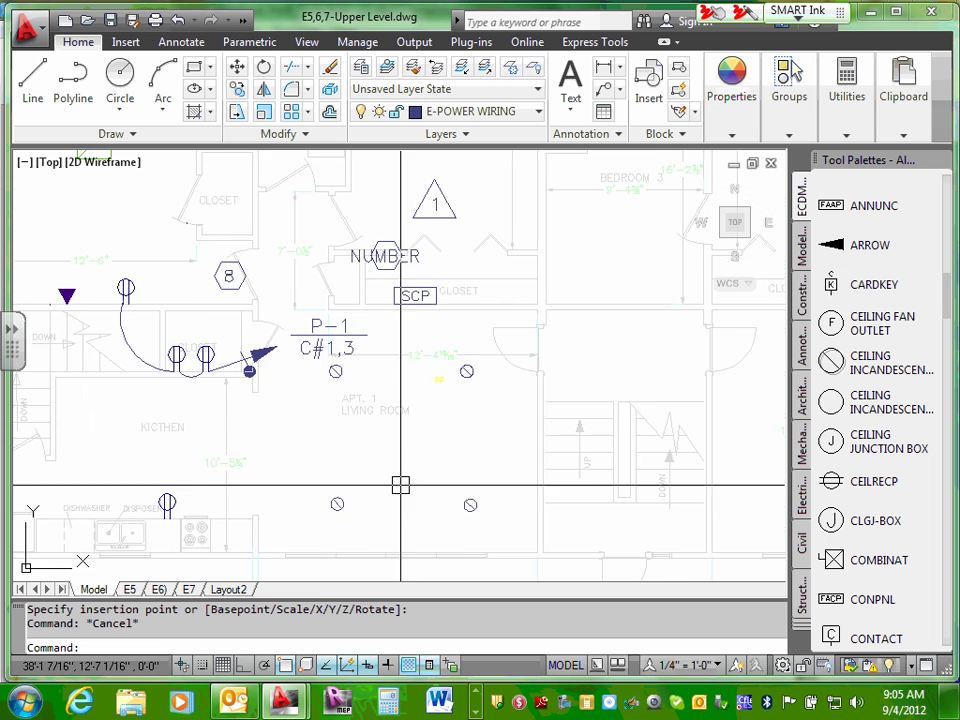
{"action": "scroll", "coordinate": [371, 407], "scroll_direction": "down", "scroll_amount": 3}
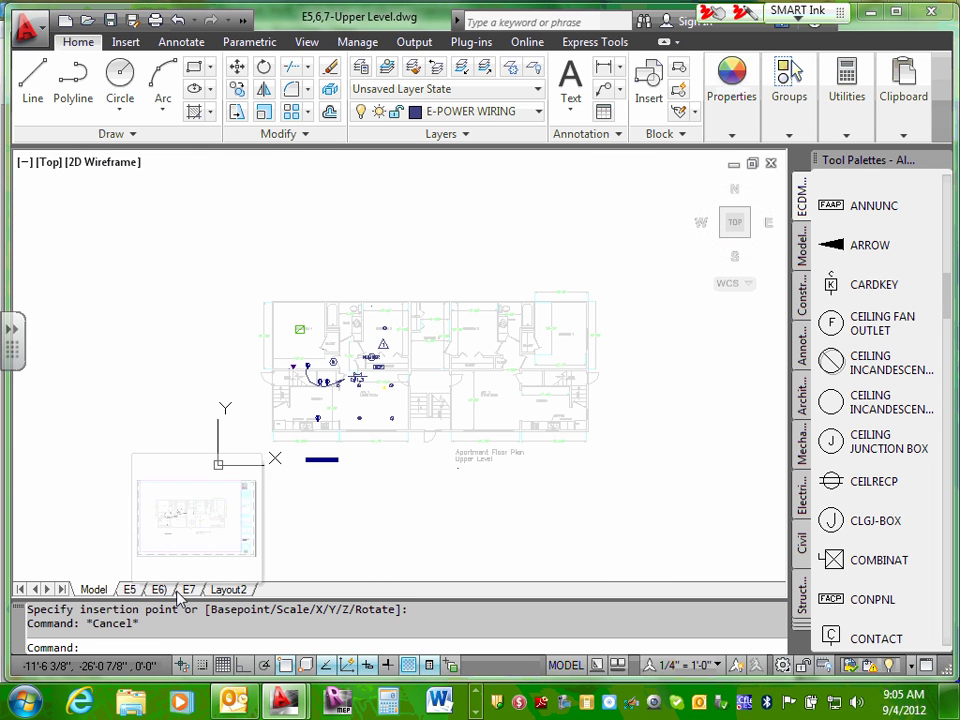
{"action": "mouse_move", "coordinate": [164, 592]}
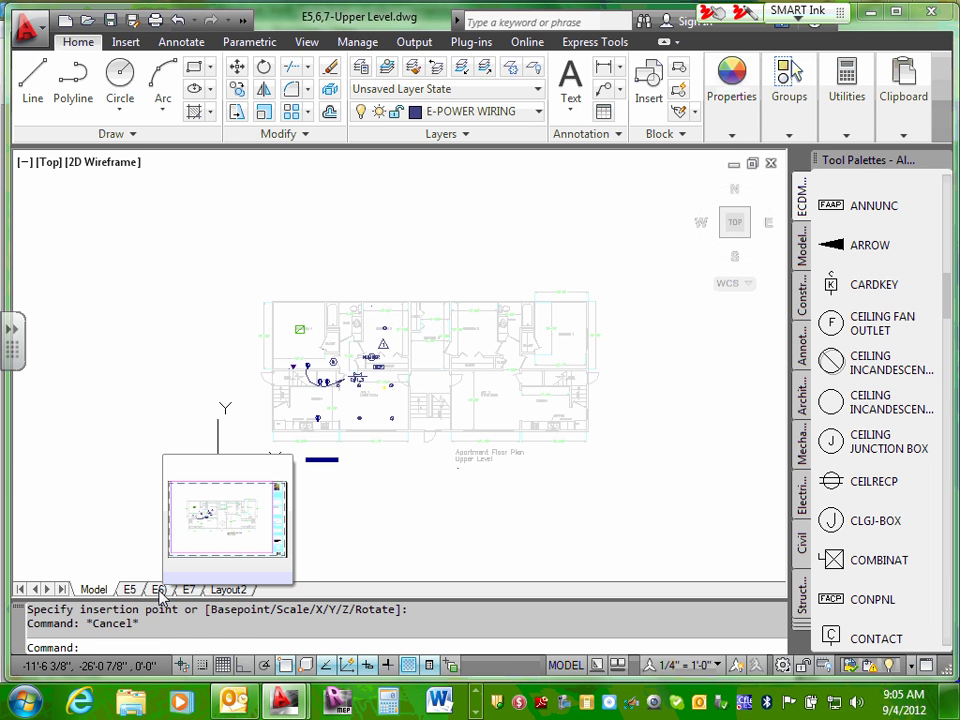
{"action": "left_click", "coordinate": [158, 590]}
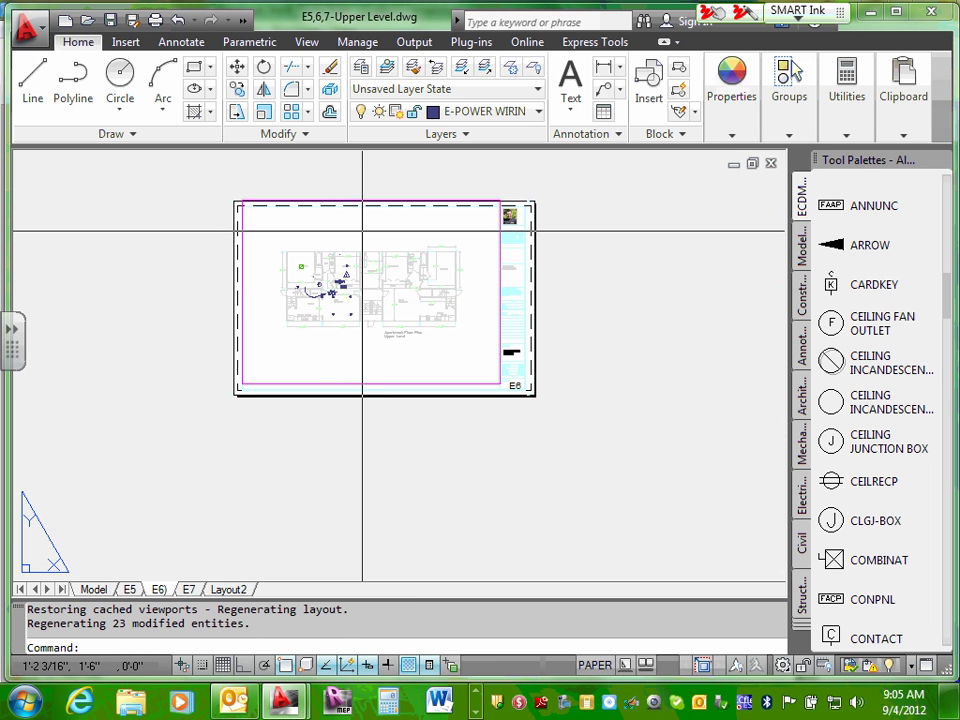
{"action": "middle_click_drag", "start_coordinate": [354, 277], "coordinate": [370, 437]}
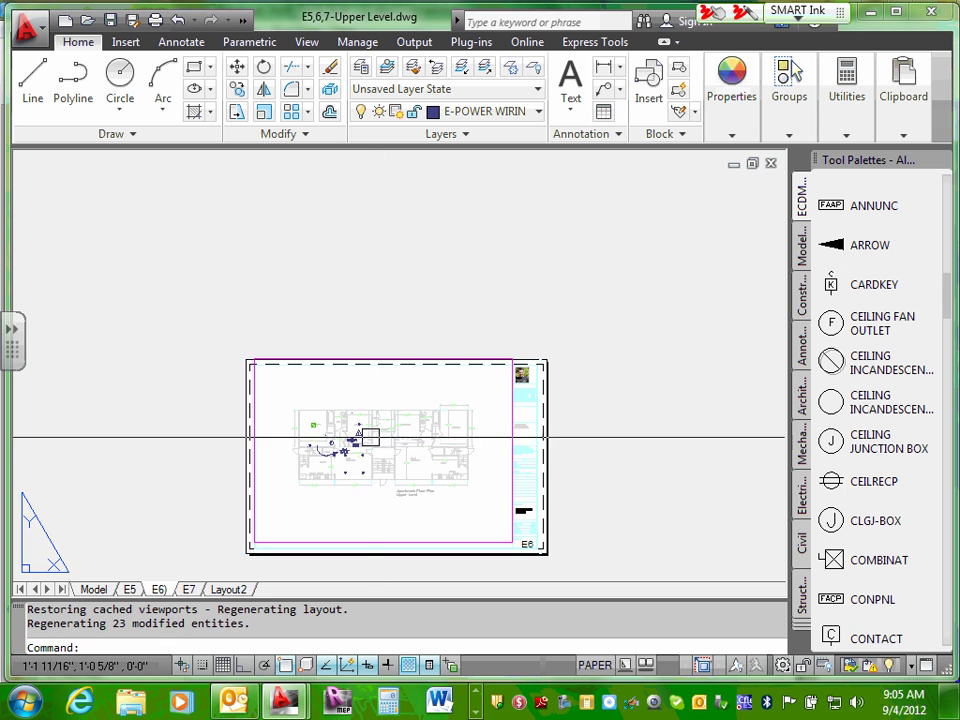
{"action": "double_click", "coordinate": [370, 437]}
{"action": "scroll", "coordinate": [360, 439], "scroll_direction": "up", "scroll_amount": 5}
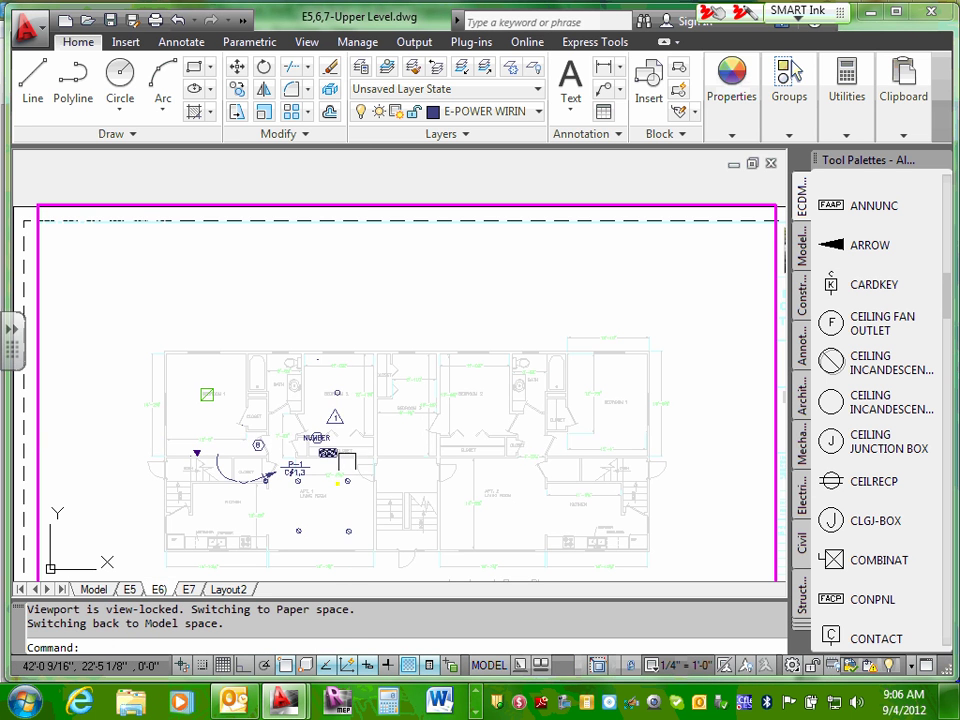
- Insert a single pole switch in the Apt. 1 living room, just below and to the right of the upper-right ceiling fixture
{"action": "middle_click_drag", "start_coordinate": [360, 439], "coordinate": [442, 392]}
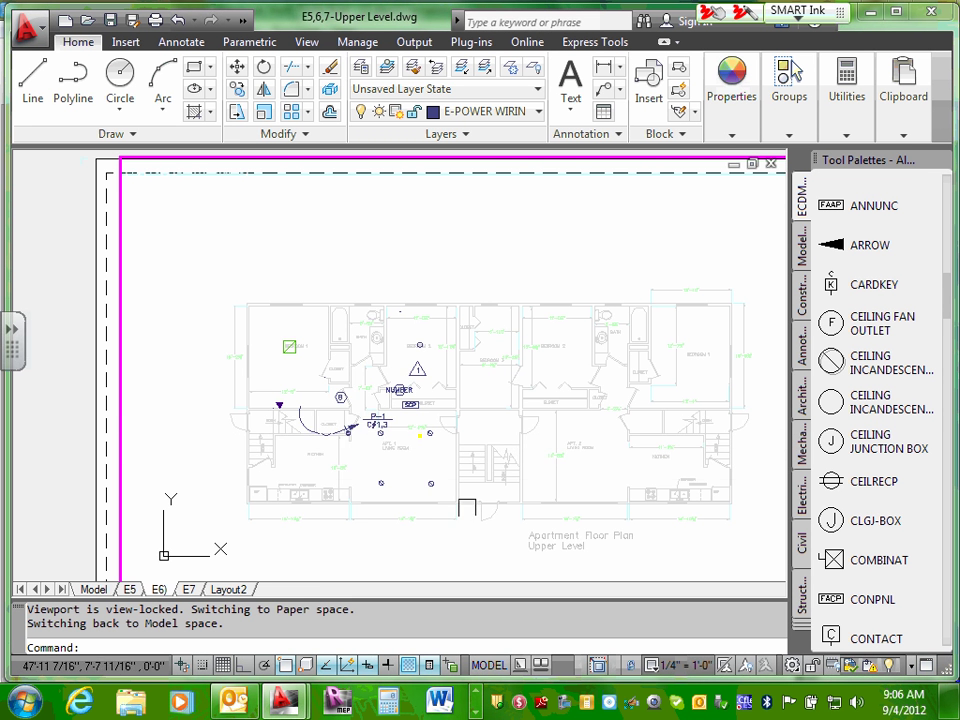
{"action": "scroll", "coordinate": [368, 426], "scroll_direction": "up", "scroll_amount": 3}
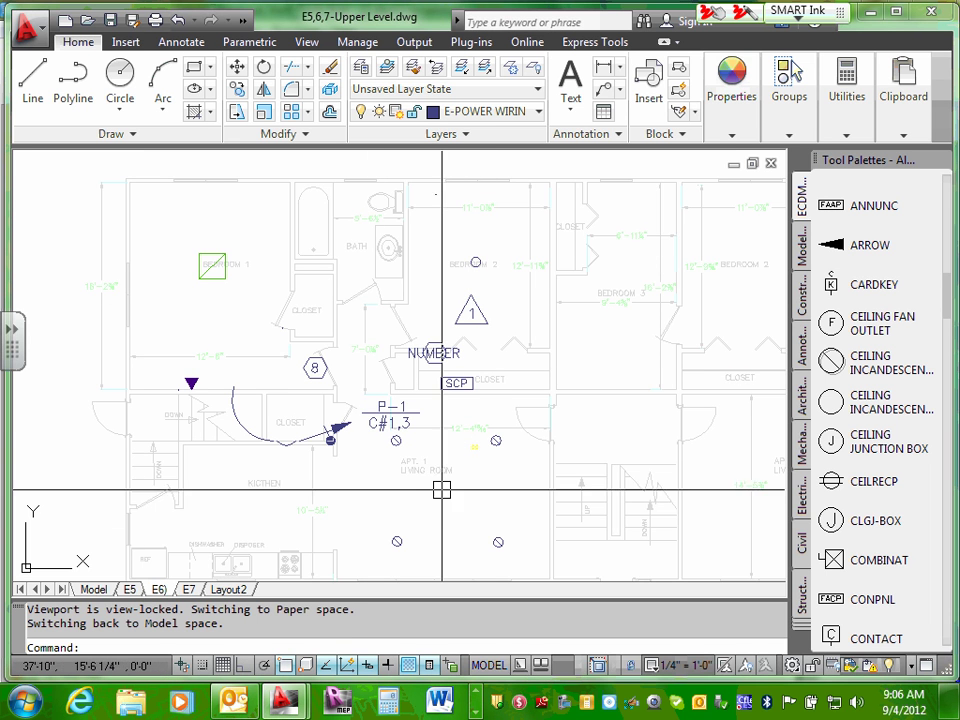
{"action": "middle_click_drag", "start_coordinate": [439, 489], "coordinate": [440, 431]}
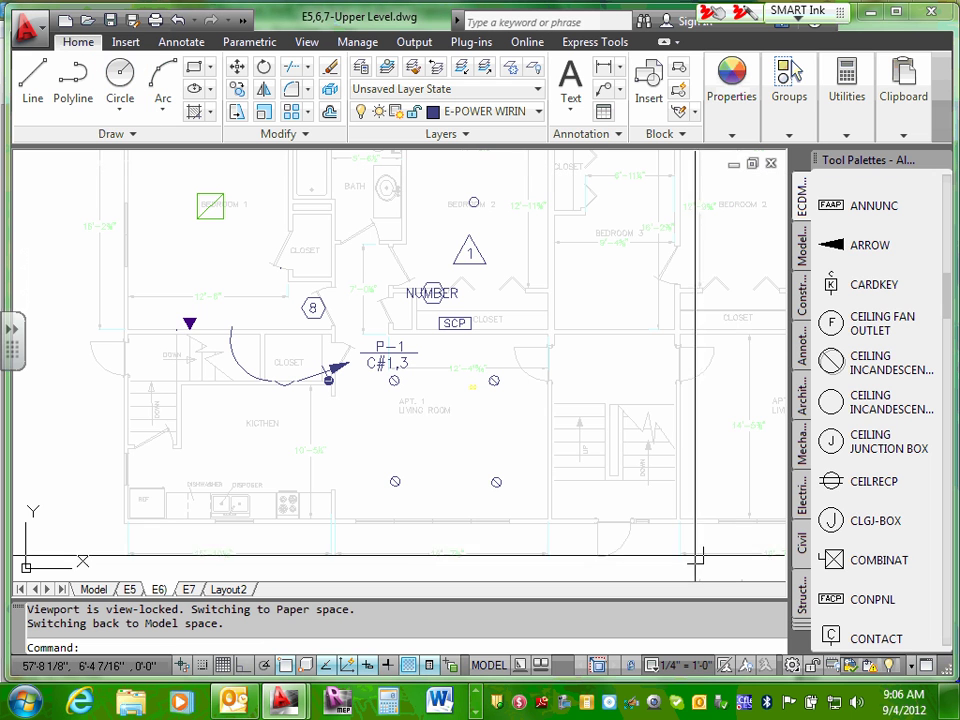
{"action": "left_click_drag", "start_coordinate": [948, 308], "coordinate": [932, 563]}
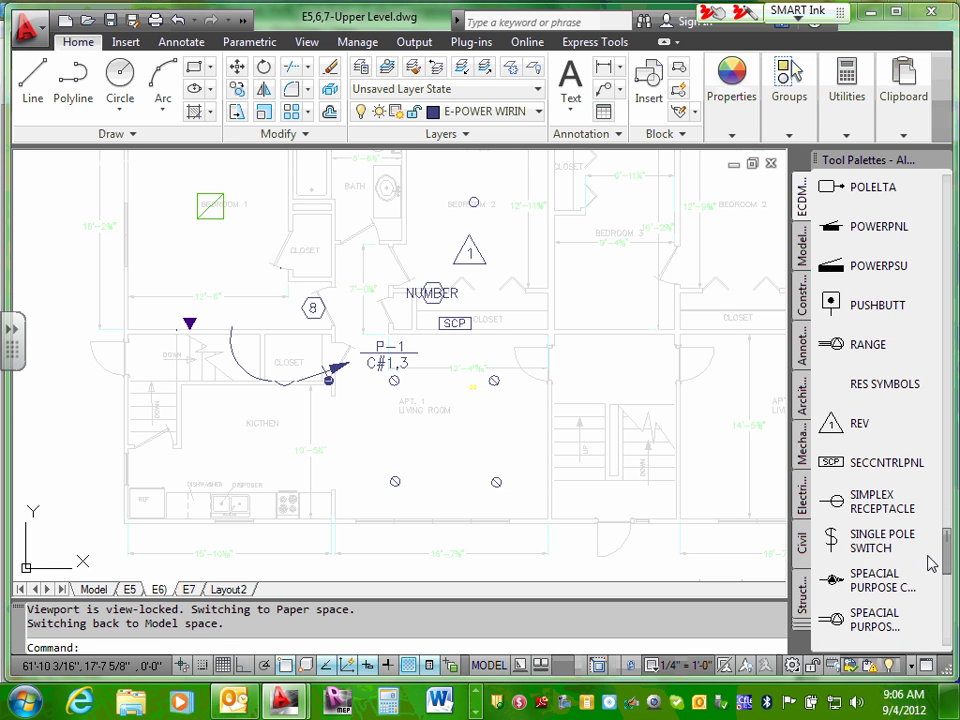
{"action": "left_click", "coordinate": [830, 538]}
{"action": "scroll", "coordinate": [456, 435], "scroll_direction": "up", "scroll_amount": 5}
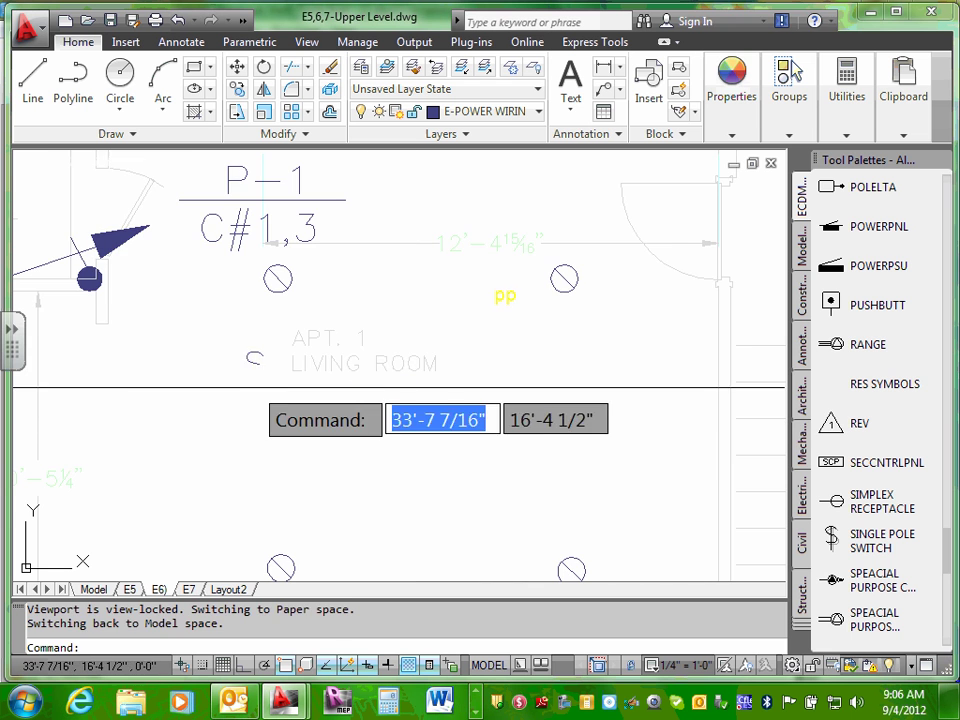
{"action": "scroll", "coordinate": [255, 390], "scroll_direction": "down", "scroll_amount": 4}
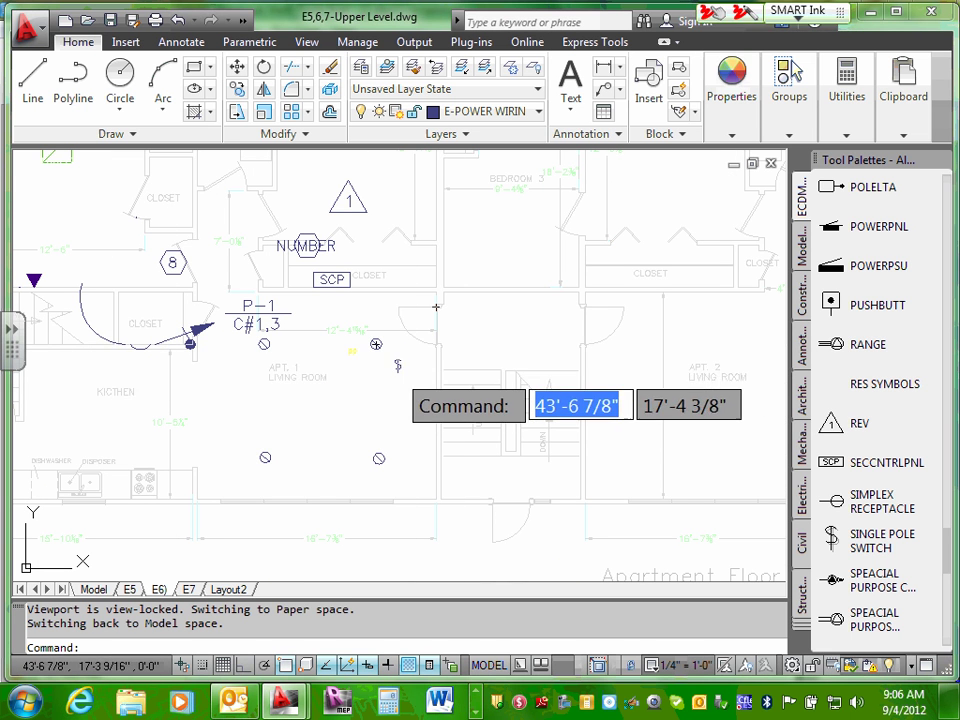
{"action": "left_click", "coordinate": [408, 382]}
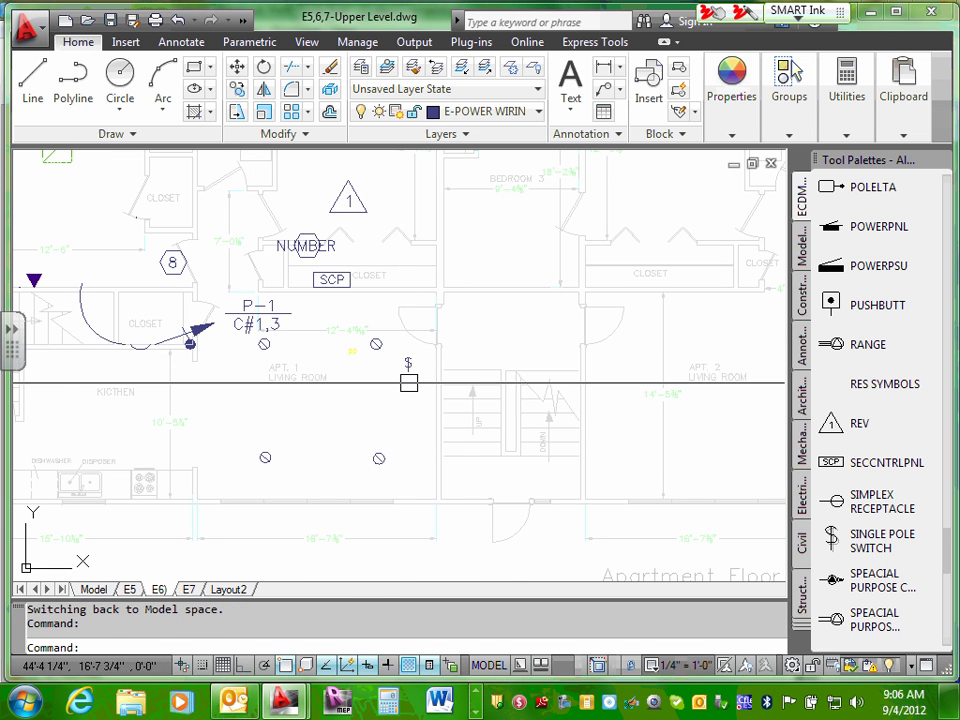
- Turn on Ortho and rotate the single pole switch 90 degrees about its insertion point
{"action": "scroll", "coordinate": [408, 382], "scroll_direction": "up", "scroll_amount": 4}
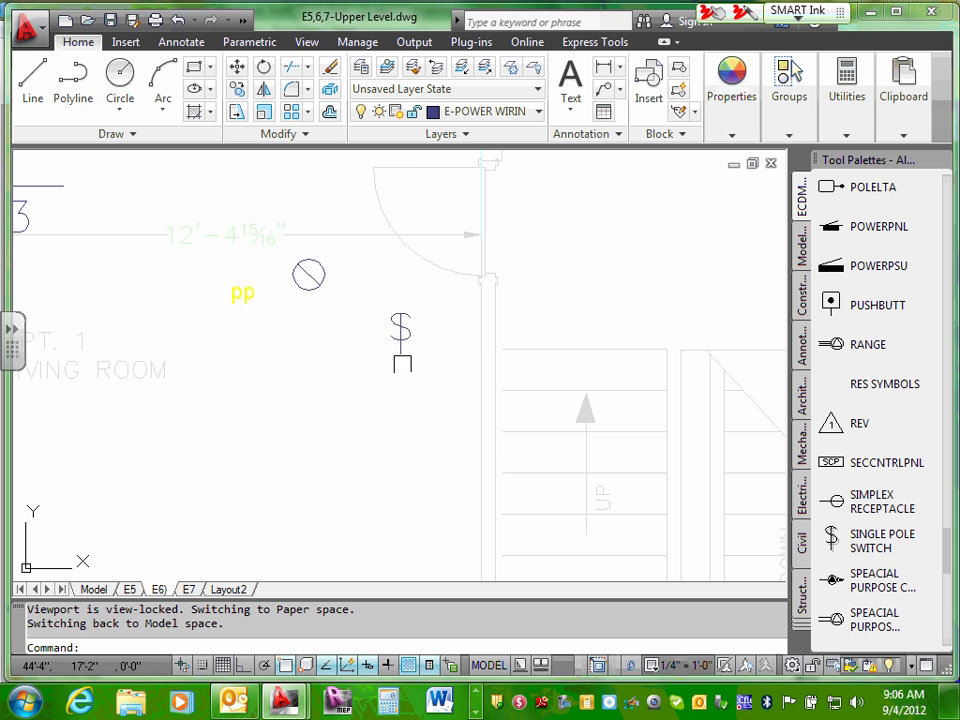
{"action": "left_click", "coordinate": [400, 348]}
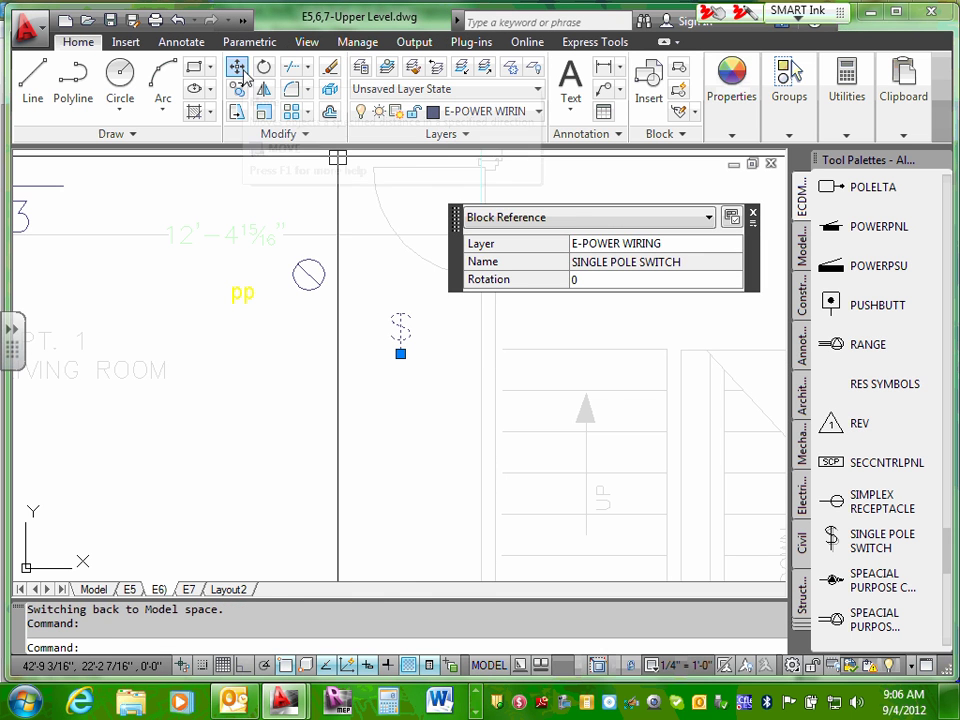
{"action": "left_click", "coordinate": [263, 66]}
{"action": "left_click", "coordinate": [400, 353]}
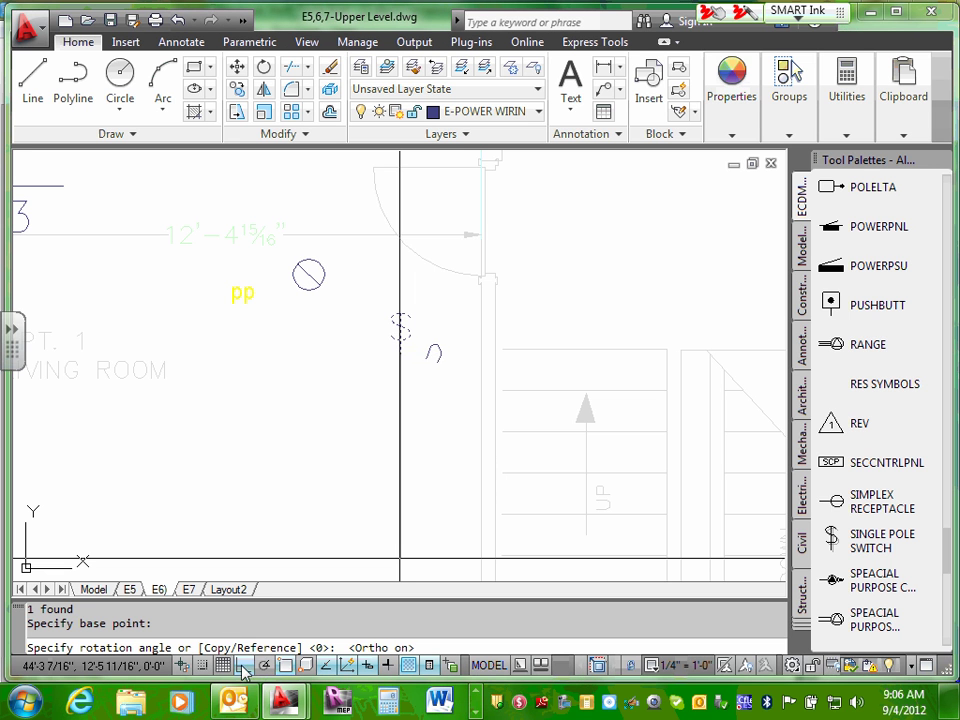
{"action": "left_click", "coordinate": [400, 333]}
- Move the rotated single pole switch onto the living room's right wall, just below the entry door, and clear the selection
{"action": "scroll", "coordinate": [377, 347], "scroll_direction": "up", "scroll_amount": 3}
{"action": "left_click", "coordinate": [353, 341]}
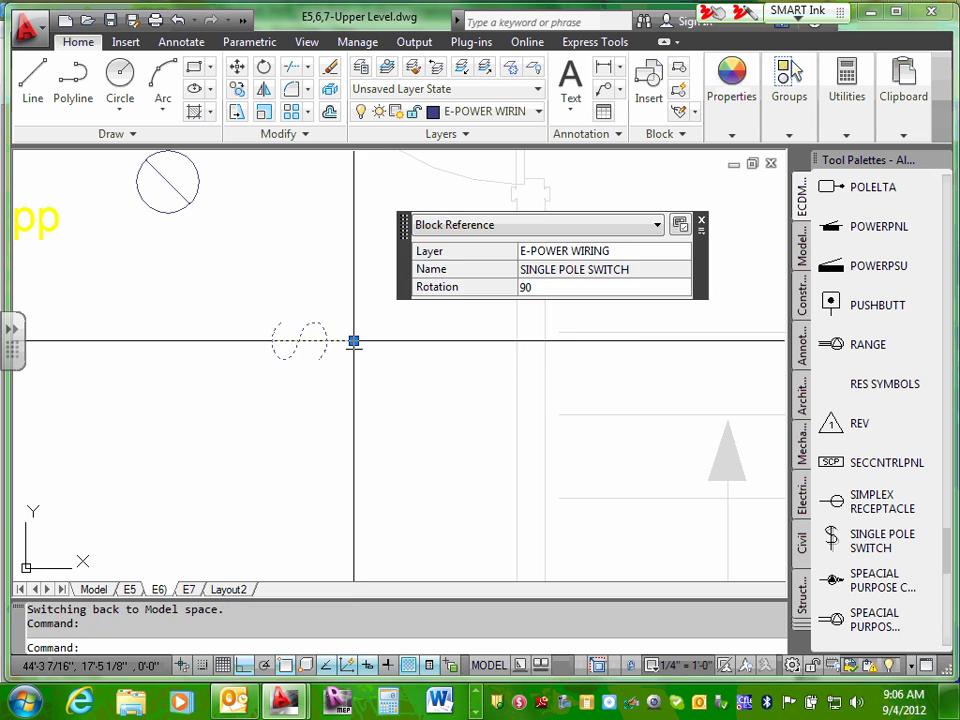
{"action": "left_click", "coordinate": [353, 341]}
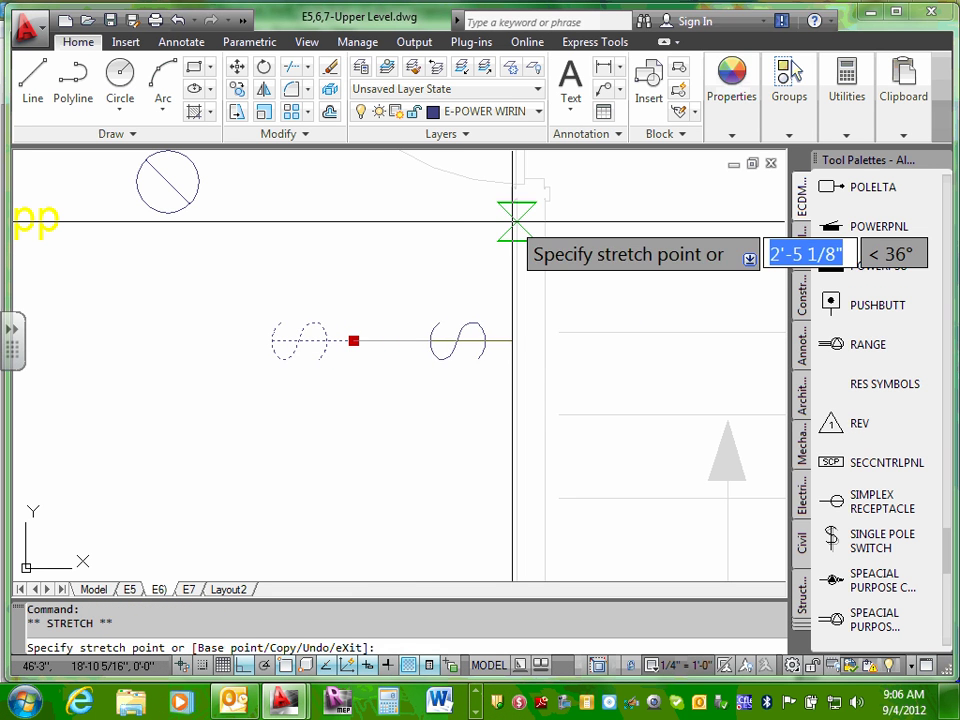
{"action": "left_click", "coordinate": [510, 219]}
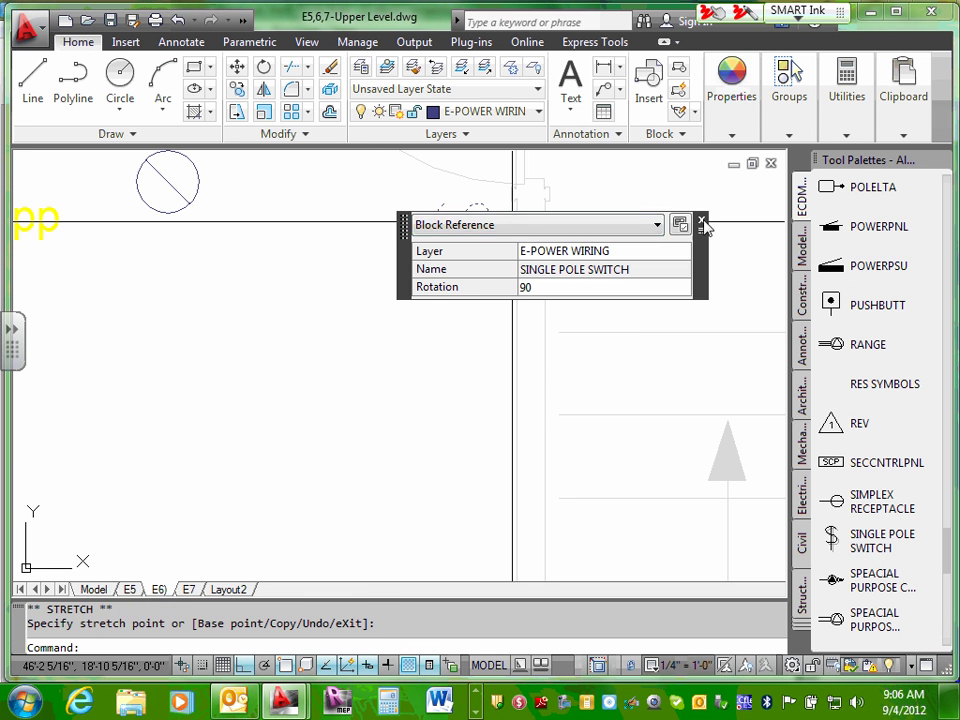
{"action": "left_click", "coordinate": [702, 223]}
{"action": "key", "text": "Escape"}
- Insert a 3-way switch in the middle of the Apt. 1 living room and rotate it 90 degrees
{"action": "middle_click_drag", "start_coordinate": [413, 311], "coordinate": [435, 383]}
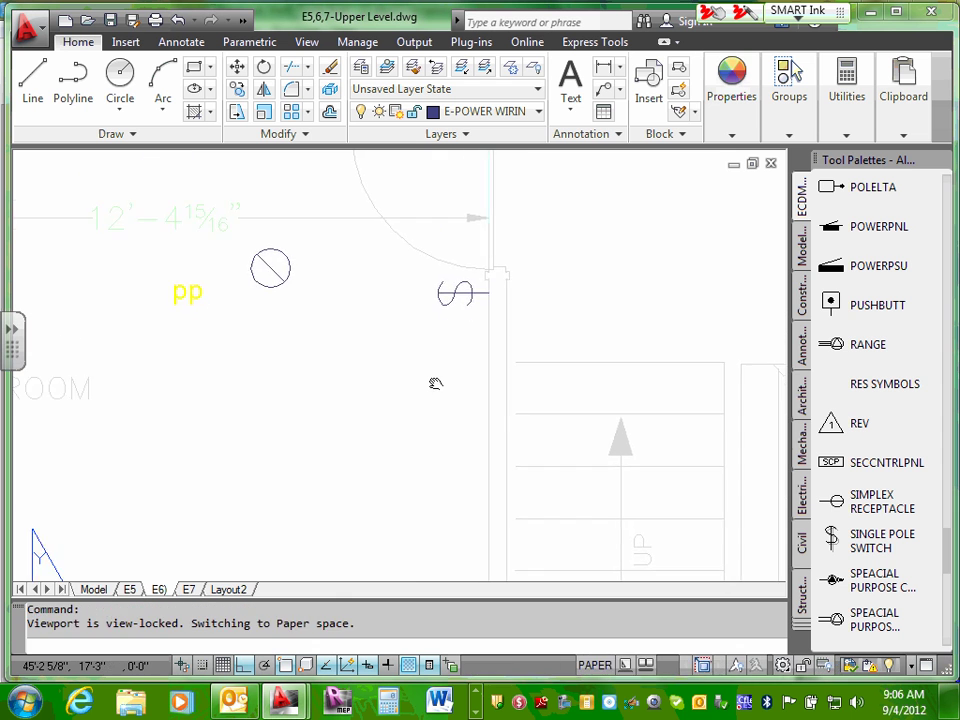
{"action": "scroll", "coordinate": [431, 340], "scroll_direction": "down", "scroll_amount": 3}
{"action": "middle_click_drag", "start_coordinate": [429, 296], "coordinate": [429, 352]}
{"action": "scroll", "coordinate": [465, 410], "scroll_direction": "up", "scroll_amount": 1}
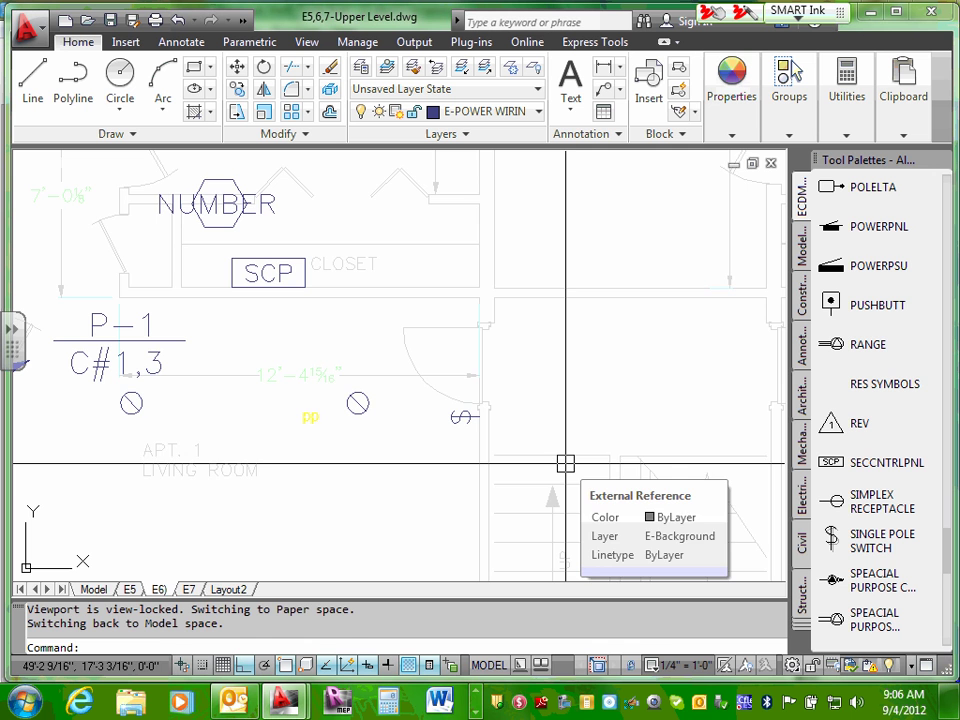
{"action": "mouse_move", "coordinate": [364, 465]}
{"action": "middle_mouse_down"}
{"action": "mouse_move", "coordinate": [506, 418]}
{"action": "mouse_move", "coordinate": [497, 364]}
{"action": "mouse_move", "coordinate": [454, 364]}
{"action": "middle_mouse_up"}
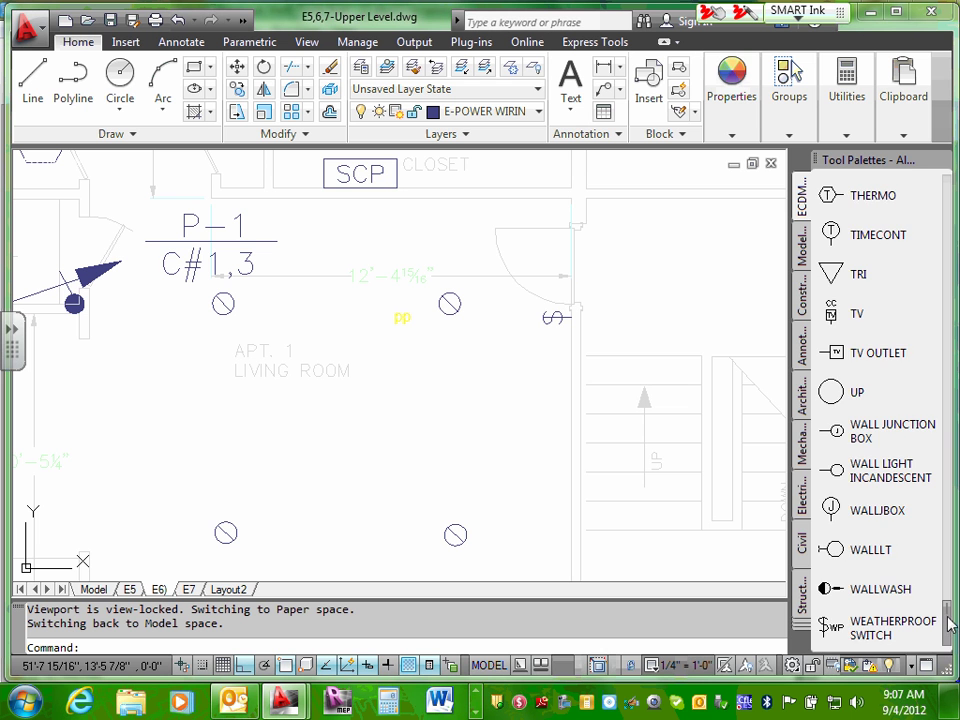
{"action": "left_click_drag", "start_coordinate": [950, 625], "coordinate": [943, 246]}
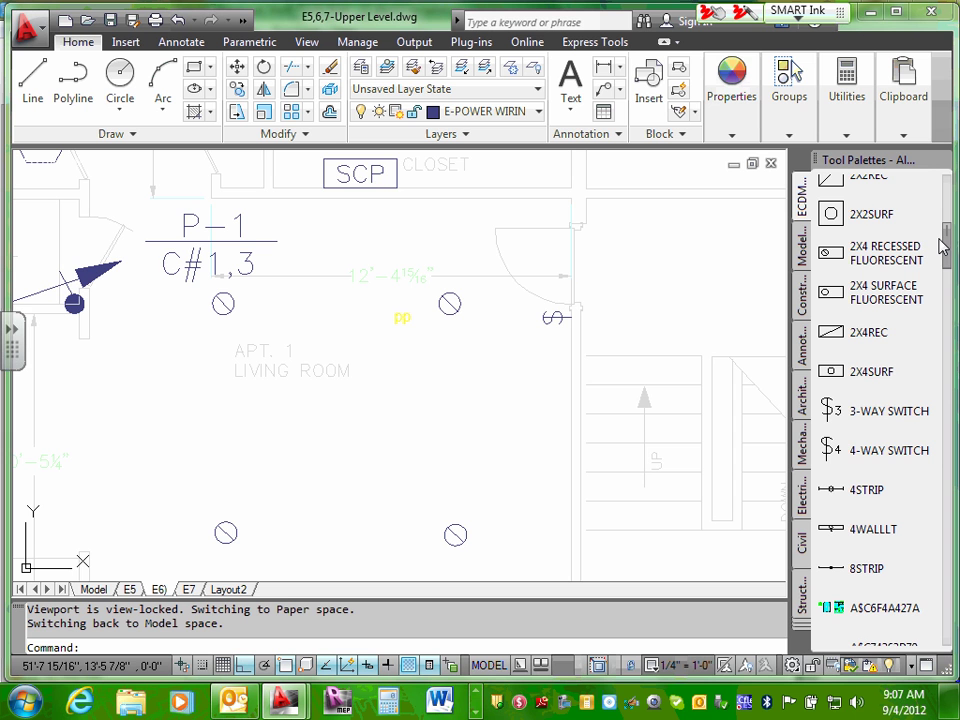
{"action": "left_click", "coordinate": [833, 418]}
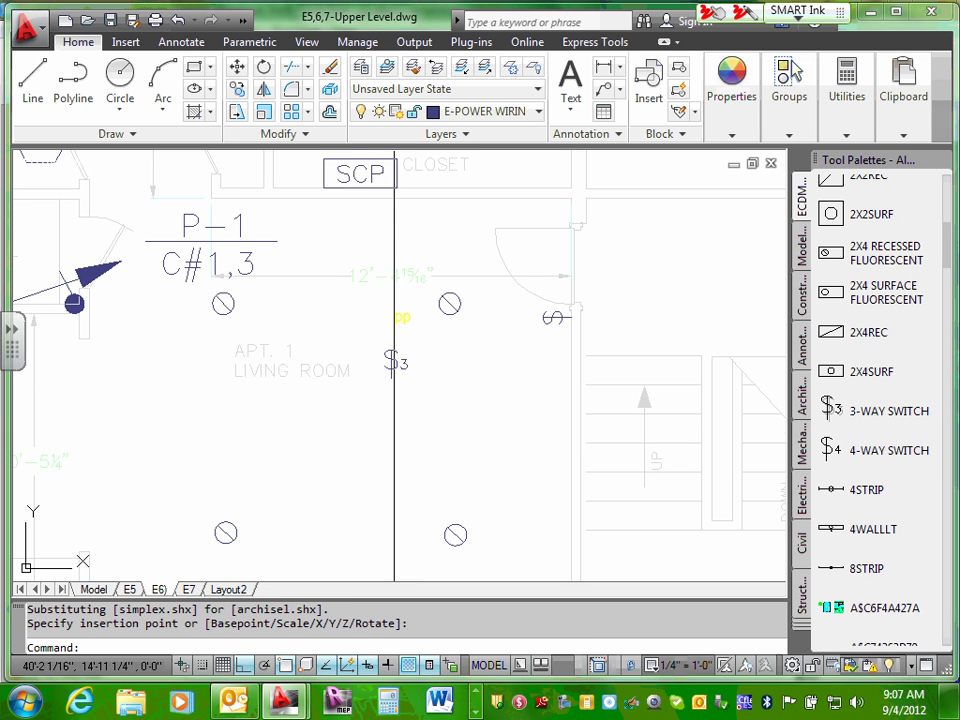
{"action": "left_click", "coordinate": [393, 378]}
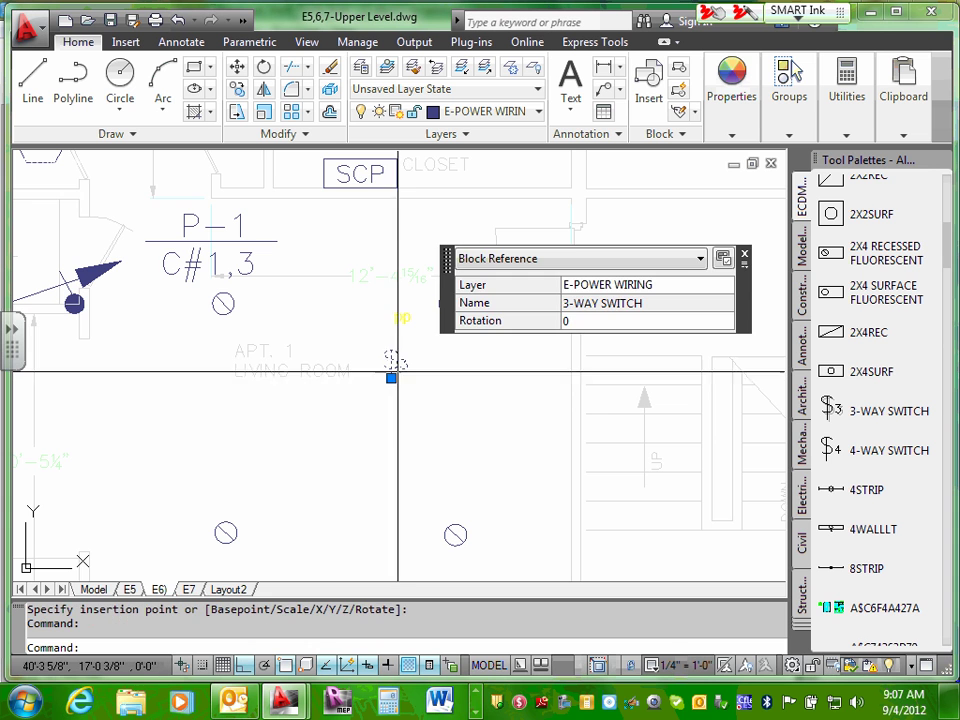
{"action": "left_click", "coordinate": [266, 67]}
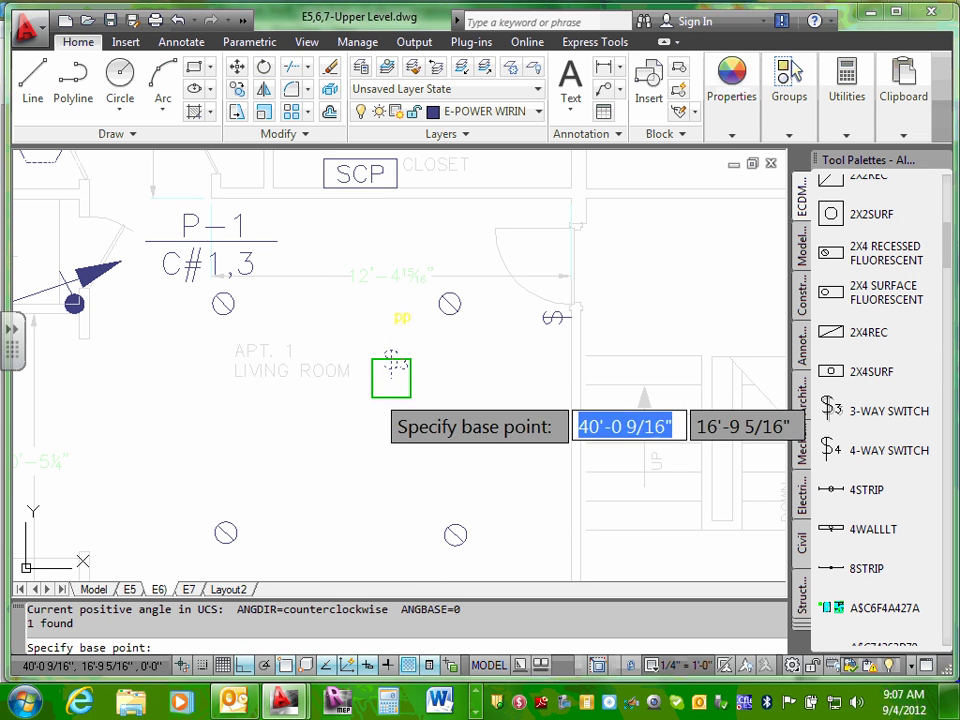
{"action": "left_click", "coordinate": [392, 368]}
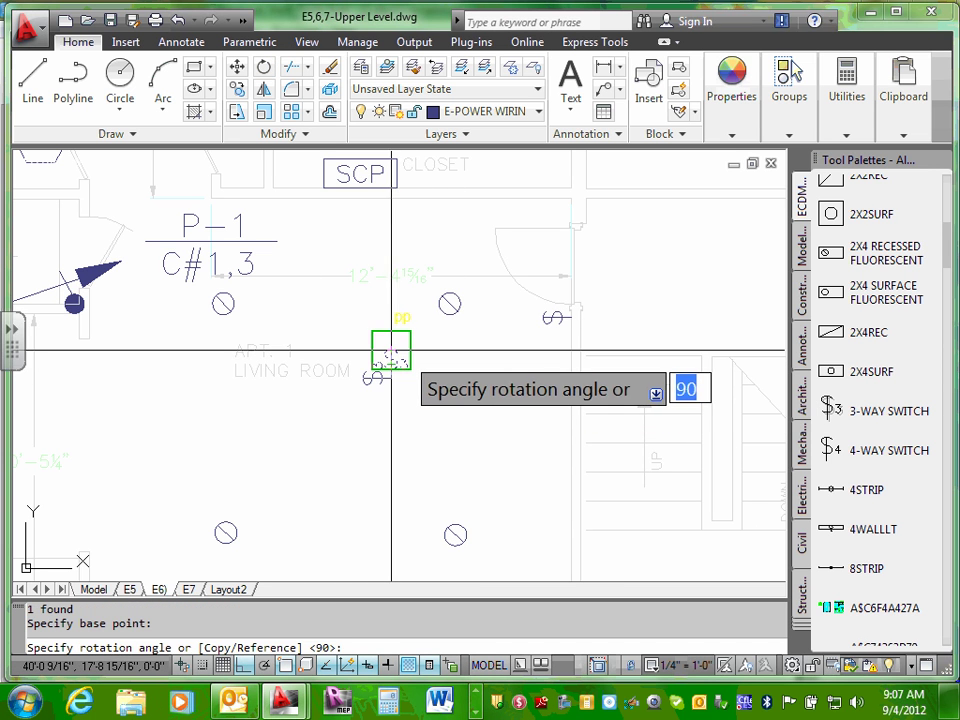
{"action": "key", "text": "Return"}
- Shift the single pole switch between the two upper fixtures and move the 3-way switch onto the right wall below the entry door
{"action": "left_click", "coordinate": [557, 320]}
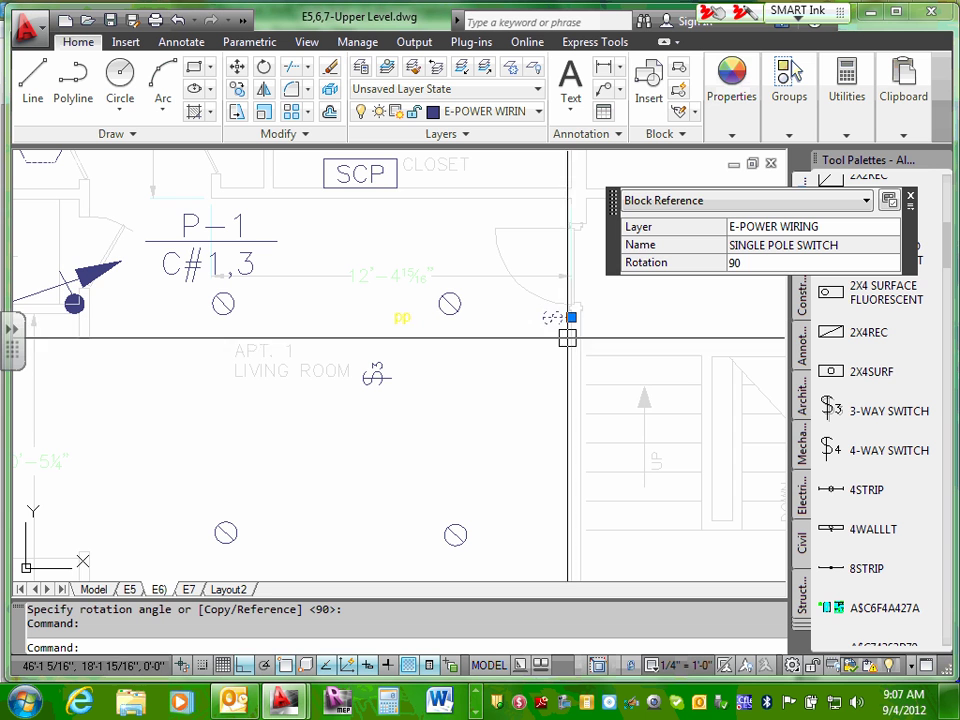
{"action": "left_click_drag", "start_coordinate": [560, 318], "coordinate": [330, 312]}
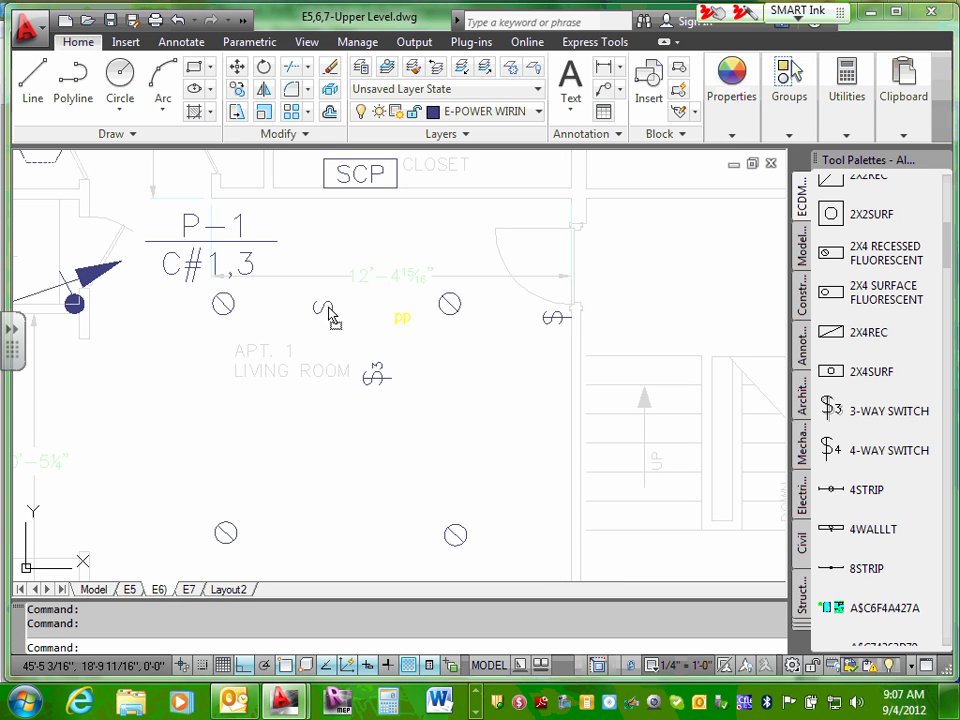
{"action": "left_click", "coordinate": [385, 378]}
{"action": "left_click", "coordinate": [391, 378]}
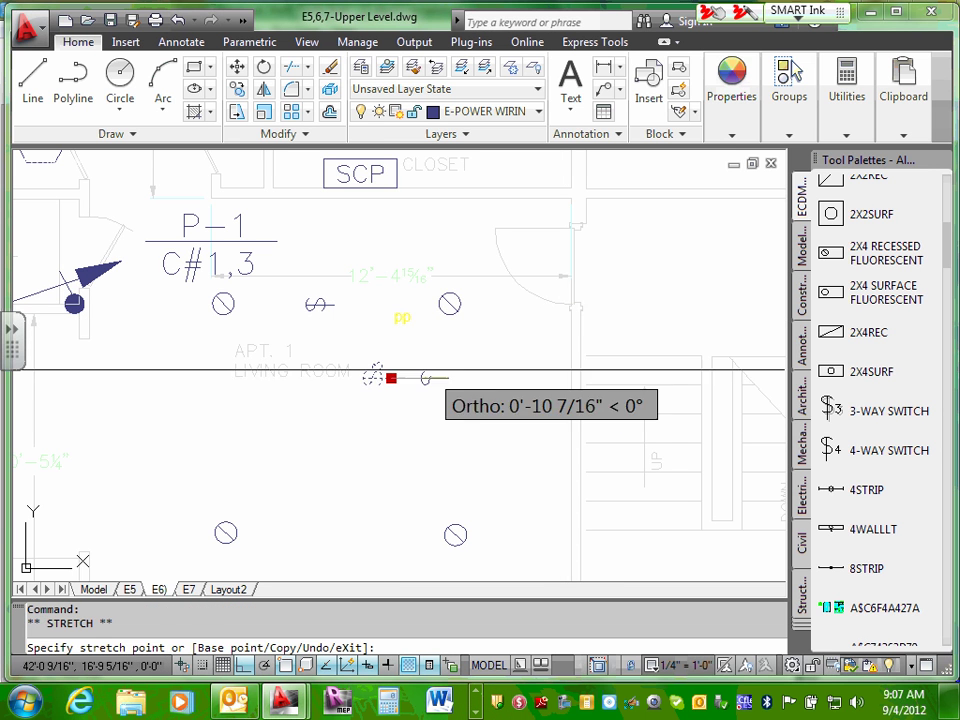
{"action": "left_click", "coordinate": [570, 310]}
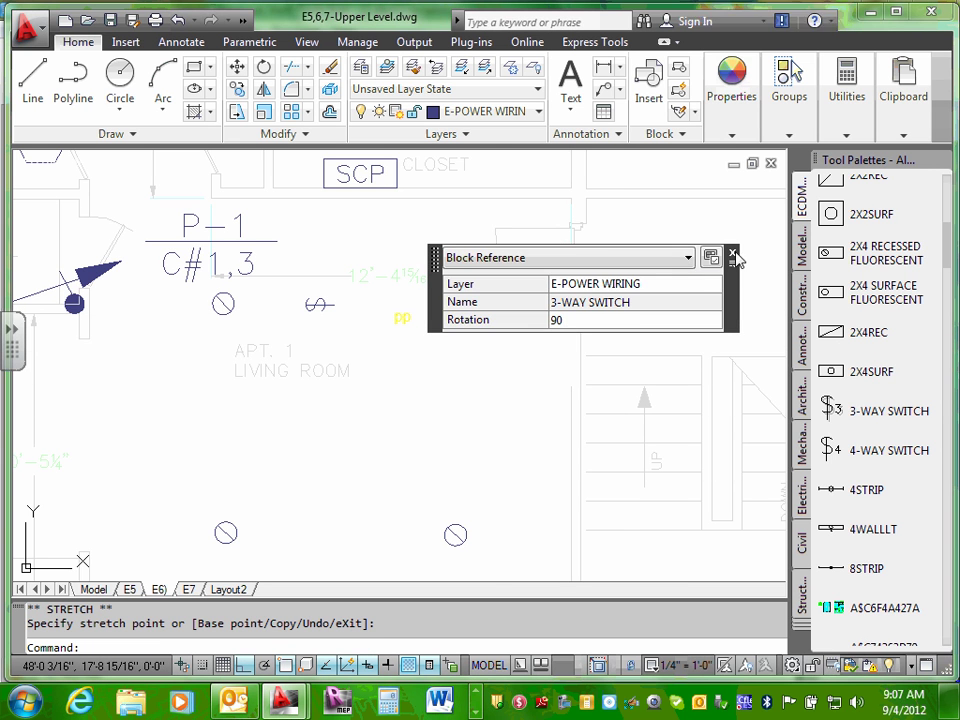
{"action": "left_click", "coordinate": [732, 254]}
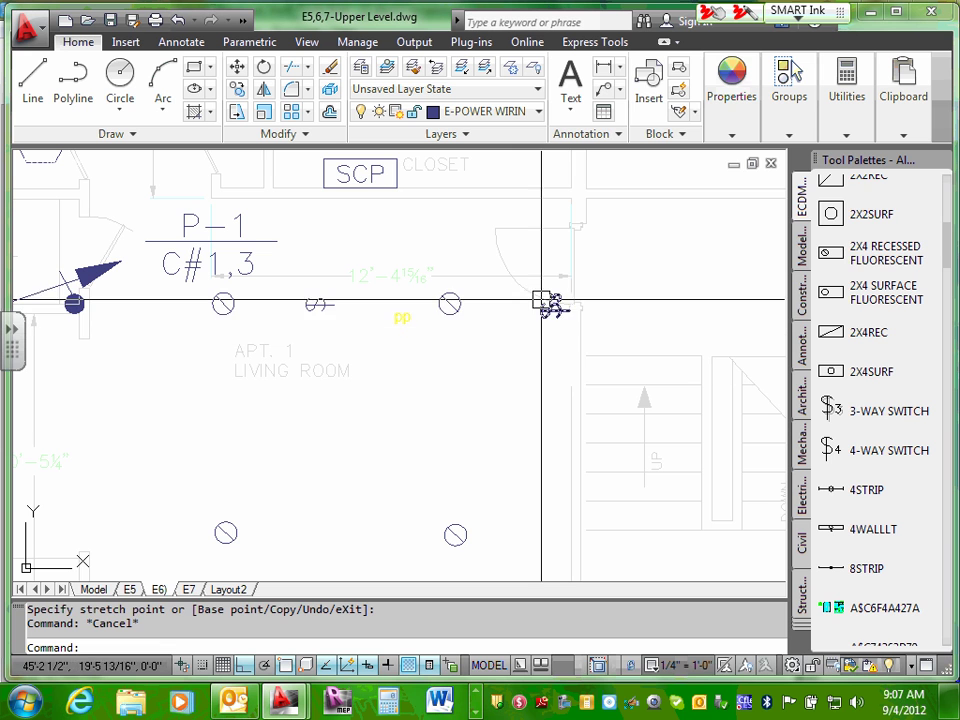
{"action": "left_click", "coordinate": [549, 308]}
{"action": "right_click", "coordinate": [550, 308]}
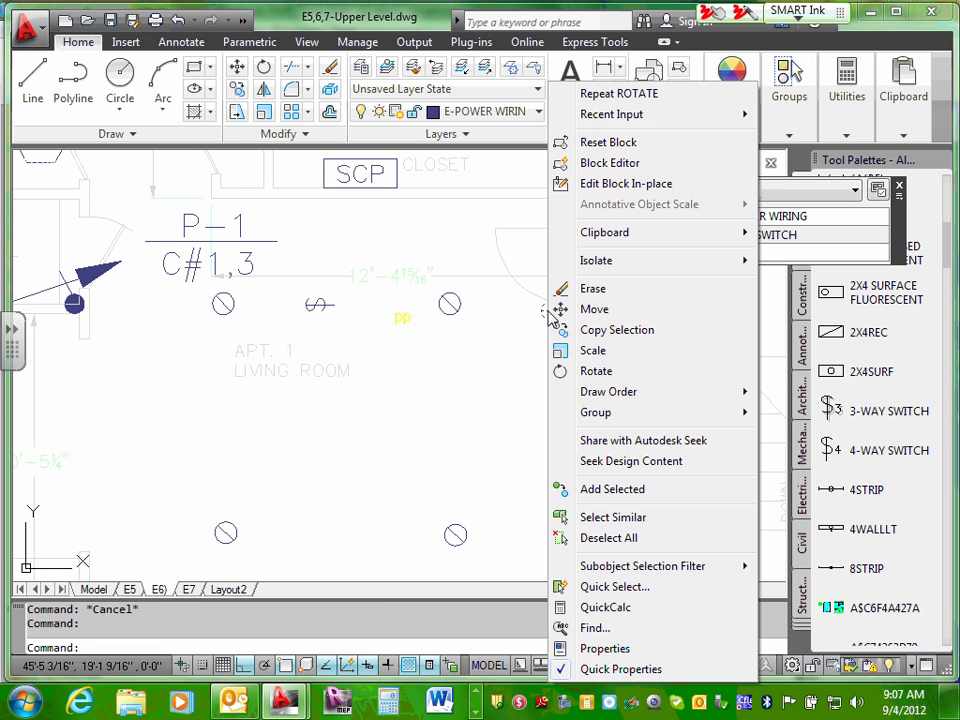
{"action": "left_click", "coordinate": [610, 330]}
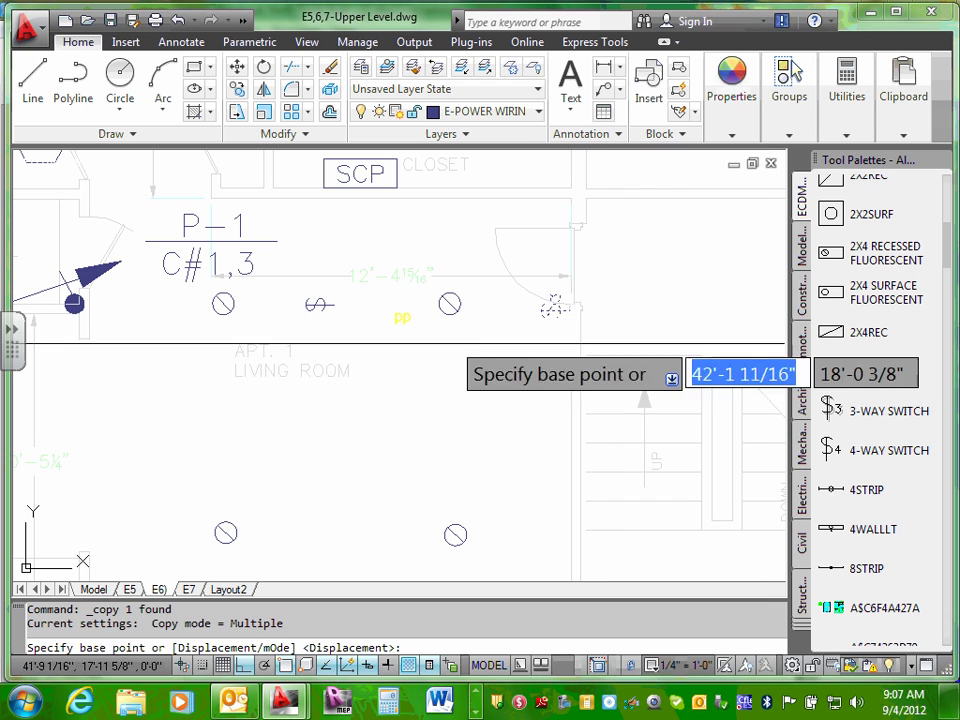
{"action": "left_click", "coordinate": [89, 322]}
{"action": "right_click", "coordinate": [97, 319]}
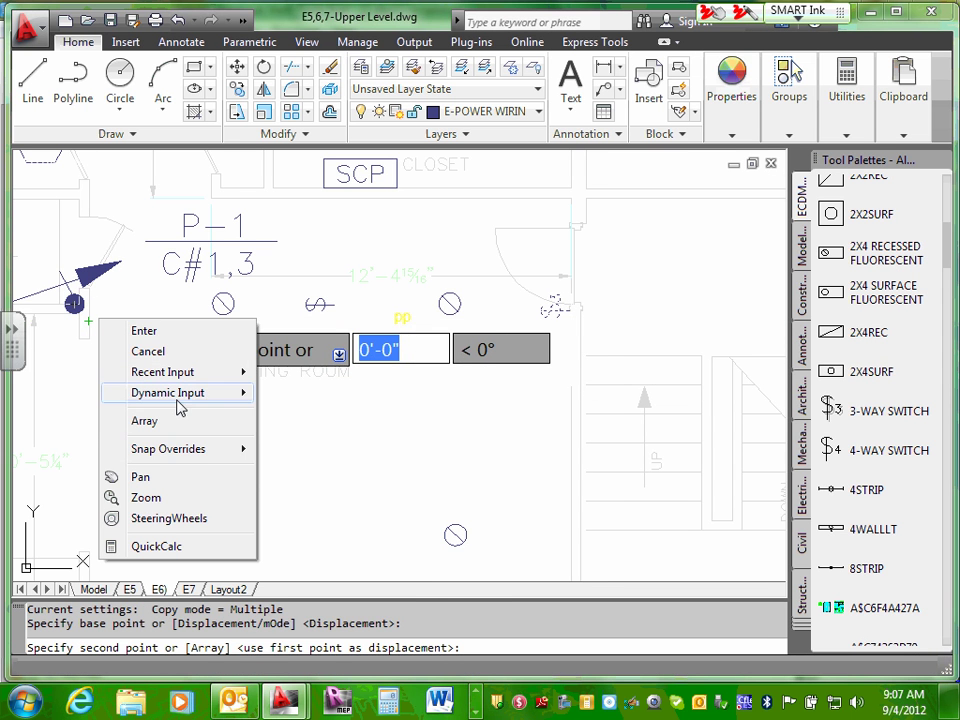
{"action": "mouse_move", "coordinate": [212, 393]}
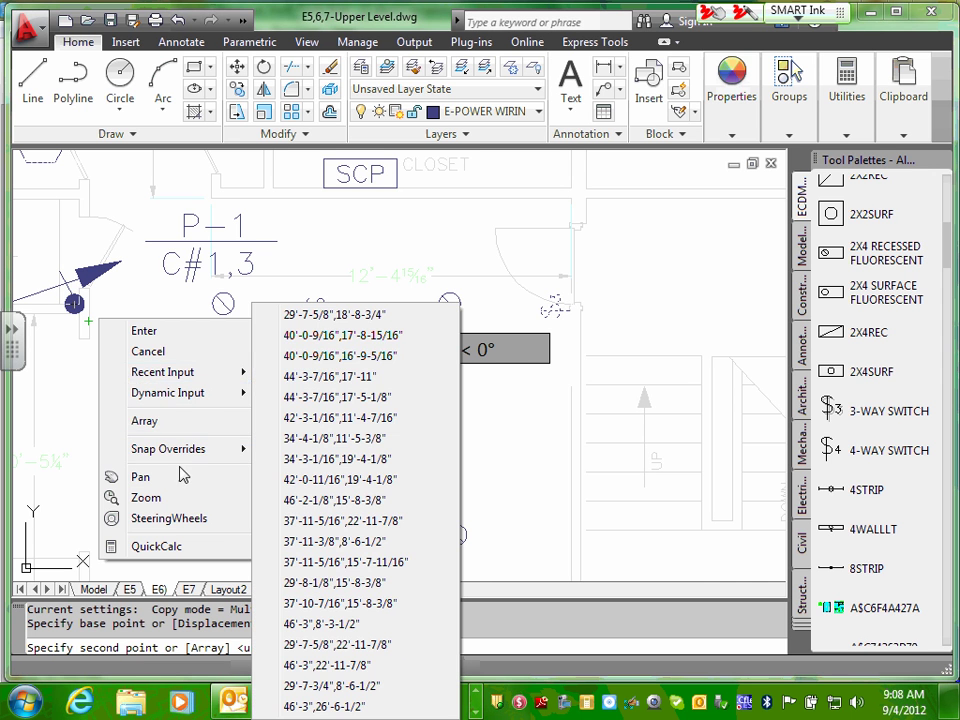
{"action": "key", "text": "Escape"}
{"action": "key", "text": "Escape"}
- Paste the clipboard contents at the end of the wall between the kitchen and the Apt. 1 living room
{"action": "right_click", "coordinate": [167, 379]}
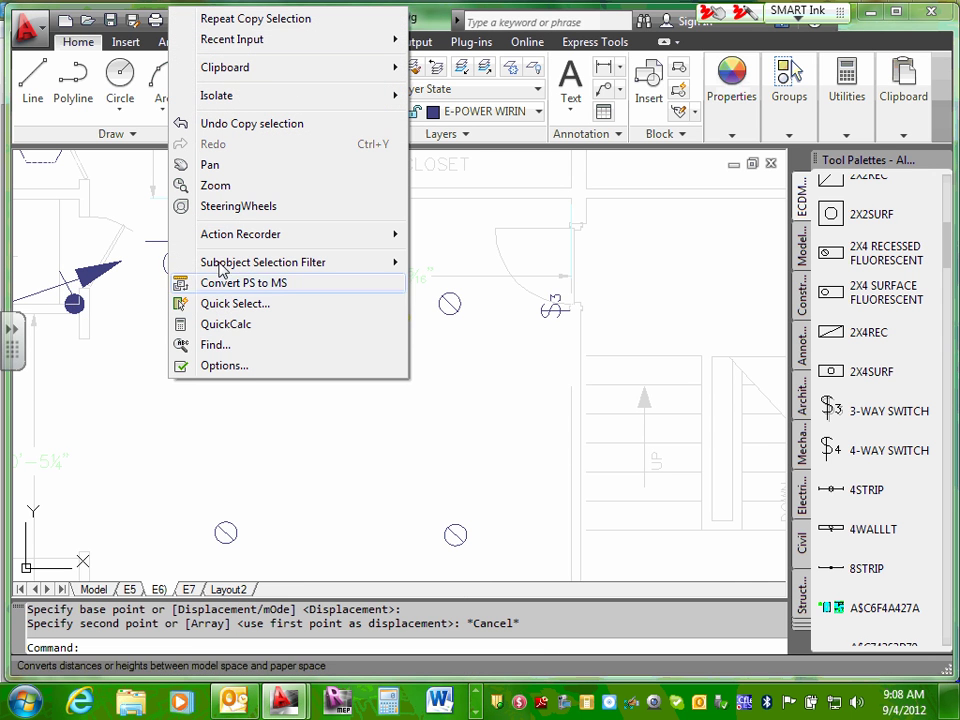
{"action": "mouse_move", "coordinate": [278, 75]}
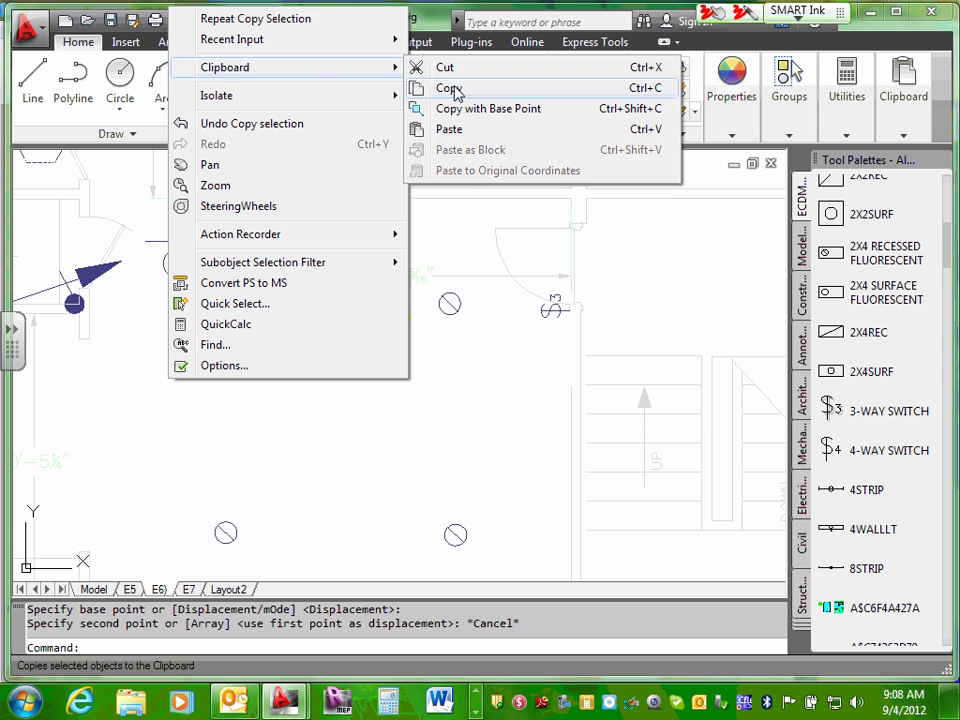
{"action": "left_click", "coordinate": [453, 133]}
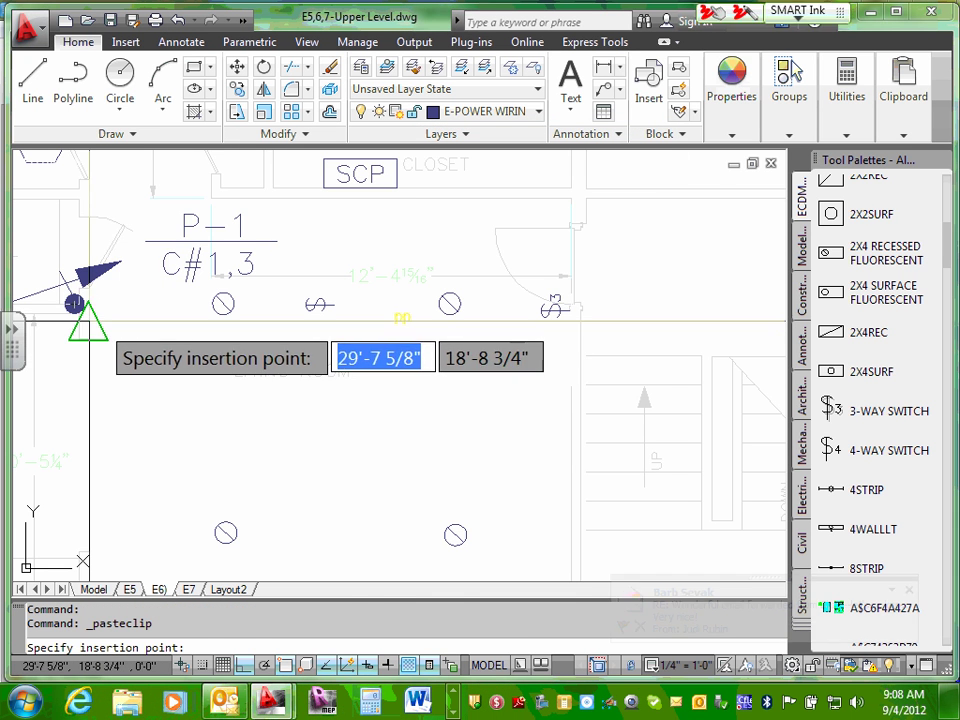
{"action": "left_click", "coordinate": [99, 322]}
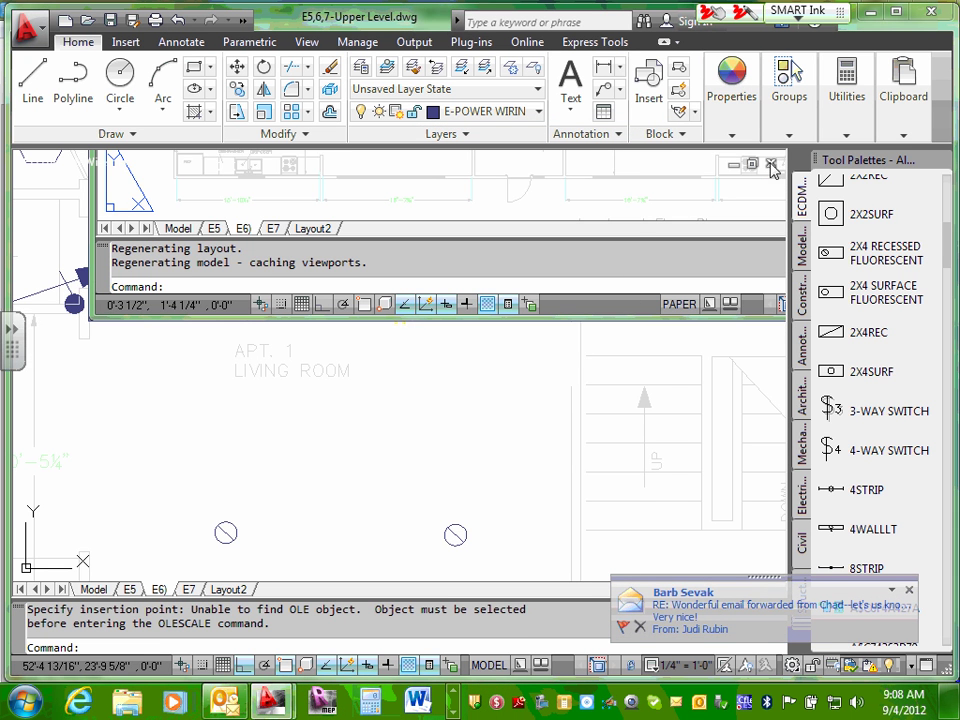
{"action": "key", "text": "Escape"}
{"action": "scroll", "coordinate": [375, 328], "scroll_direction": "down", "scroll_amount": 3}
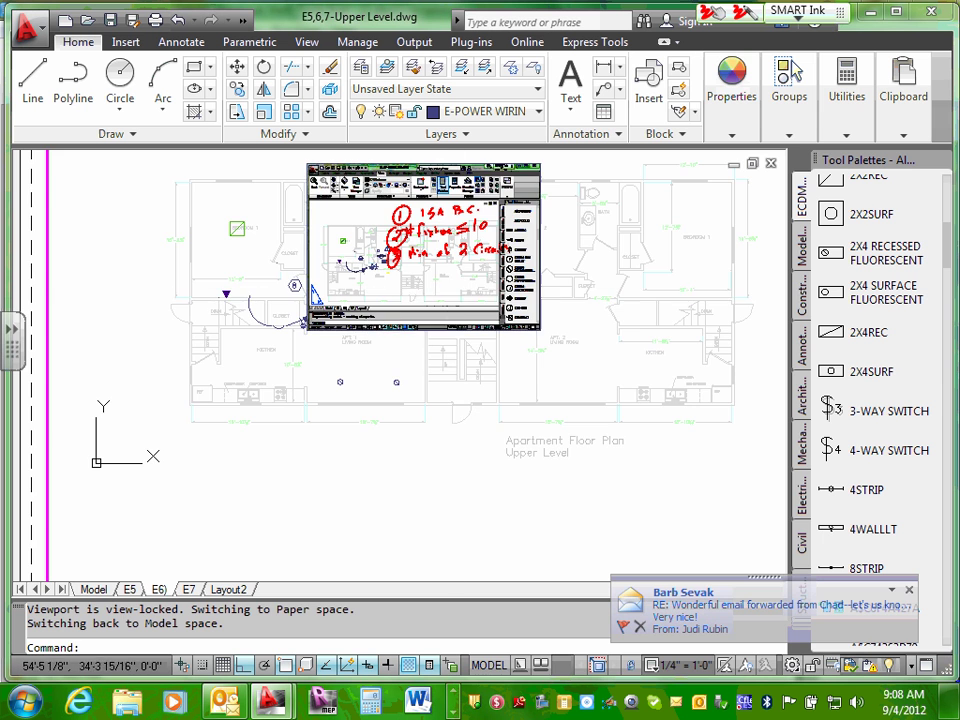
- Erase the pasted screenshot image covering the middle of the floor plan
{"action": "scroll", "coordinate": [475, 206], "scroll_direction": "up", "scroll_amount": 3}
{"action": "left_click", "coordinate": [475, 206]}
{"action": "key", "text": "Delete"}
{"action": "scroll", "coordinate": [475, 206], "scroll_direction": "up", "scroll_amount": 3}
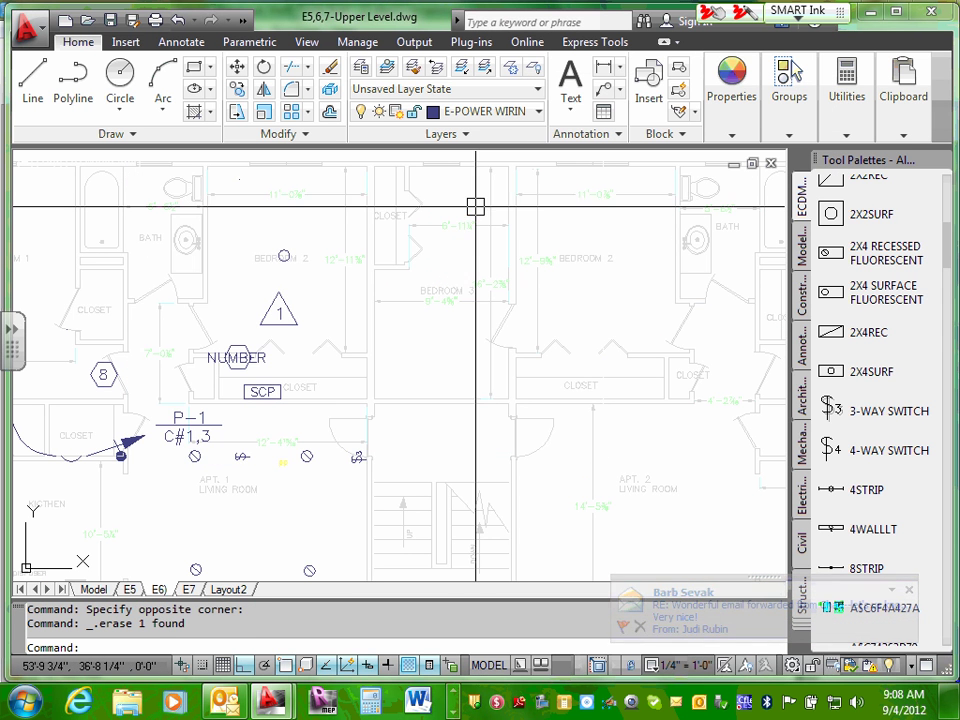
- Copy the 3-way switch beside the Apt. 1 entry door and paste it near the living room's kitchen-side wall
{"action": "left_click", "coordinate": [359, 460]}
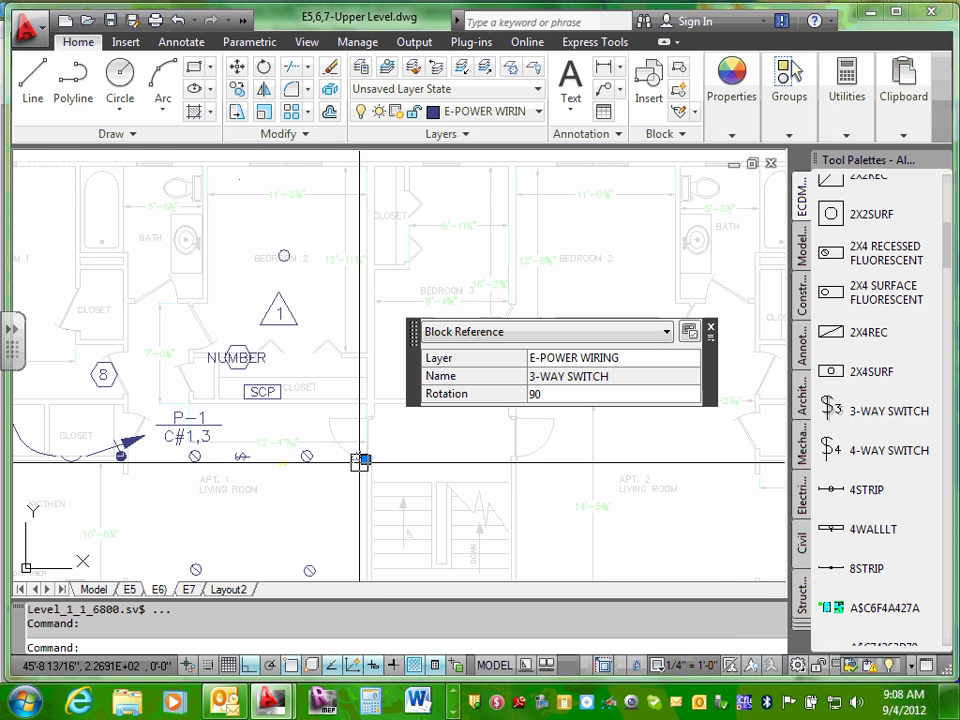
{"action": "scroll", "coordinate": [360, 457], "scroll_direction": "up", "scroll_amount": 5}
{"action": "right_click", "coordinate": [351, 459]}
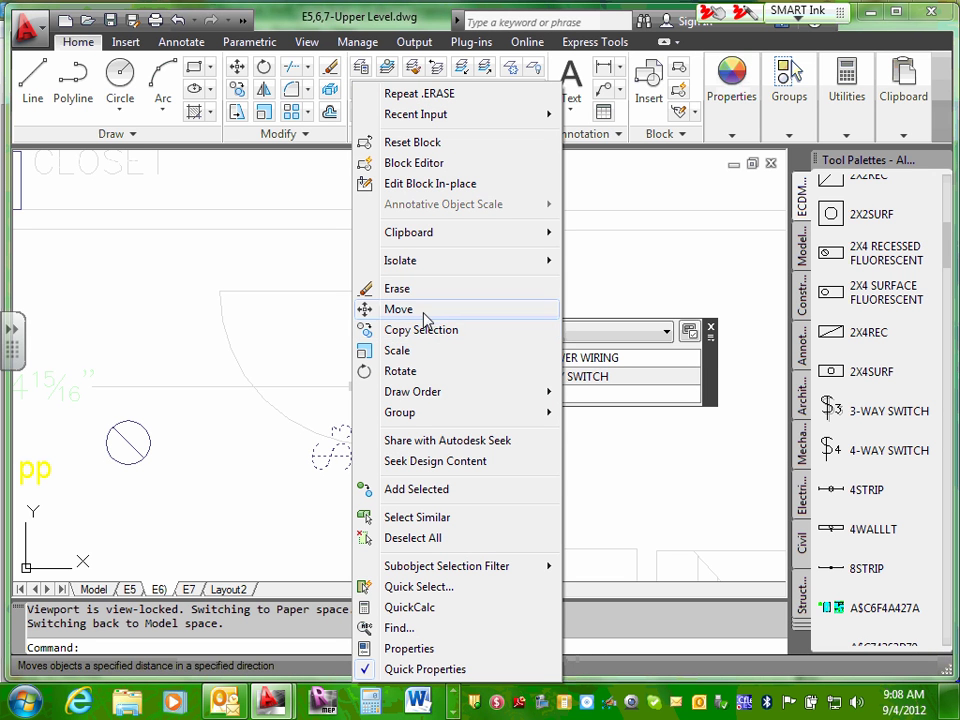
{"action": "mouse_move", "coordinate": [537, 245]}
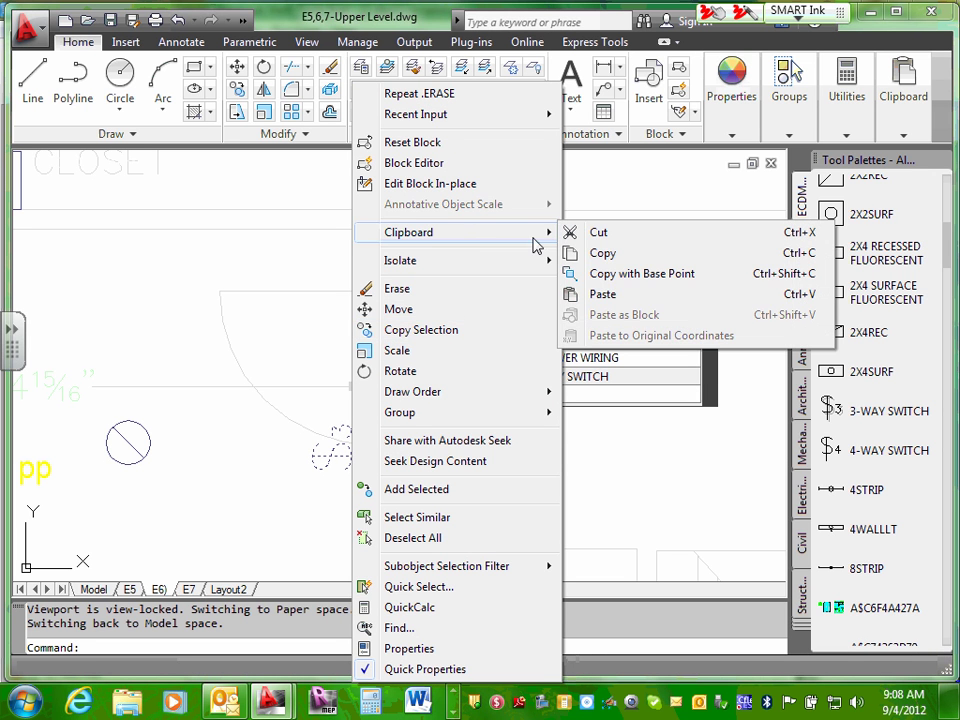
{"action": "left_click", "coordinate": [598, 253]}
{"action": "scroll", "coordinate": [178, 380], "scroll_direction": "down", "scroll_amount": 2}
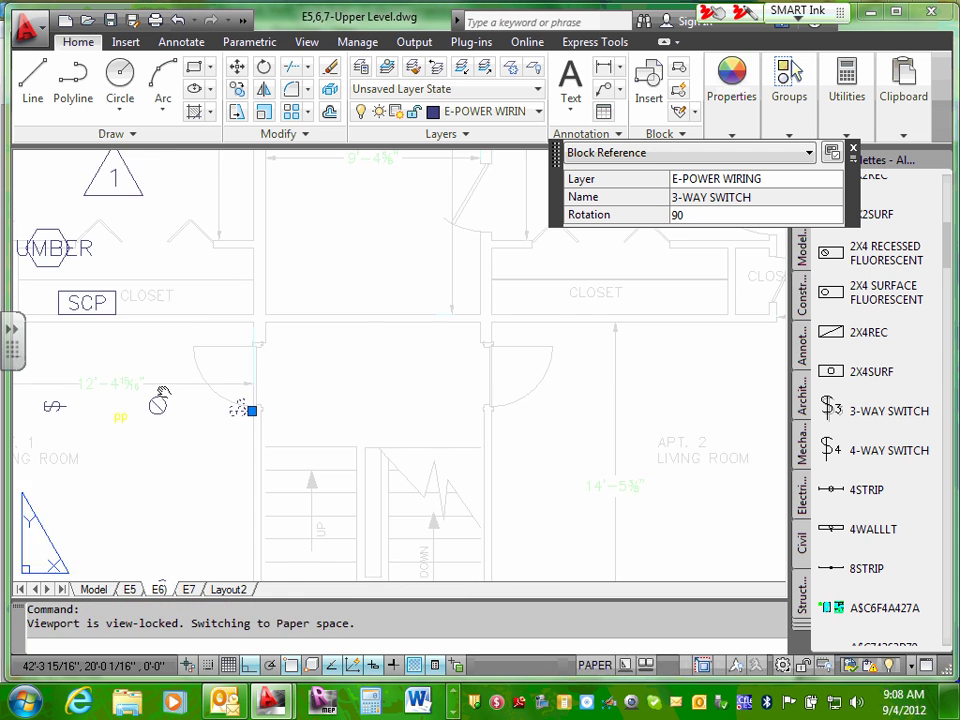
{"action": "middle_click_drag", "start_coordinate": [178, 385], "coordinate": [484, 343]}
{"action": "right_click", "coordinate": [255, 365]}
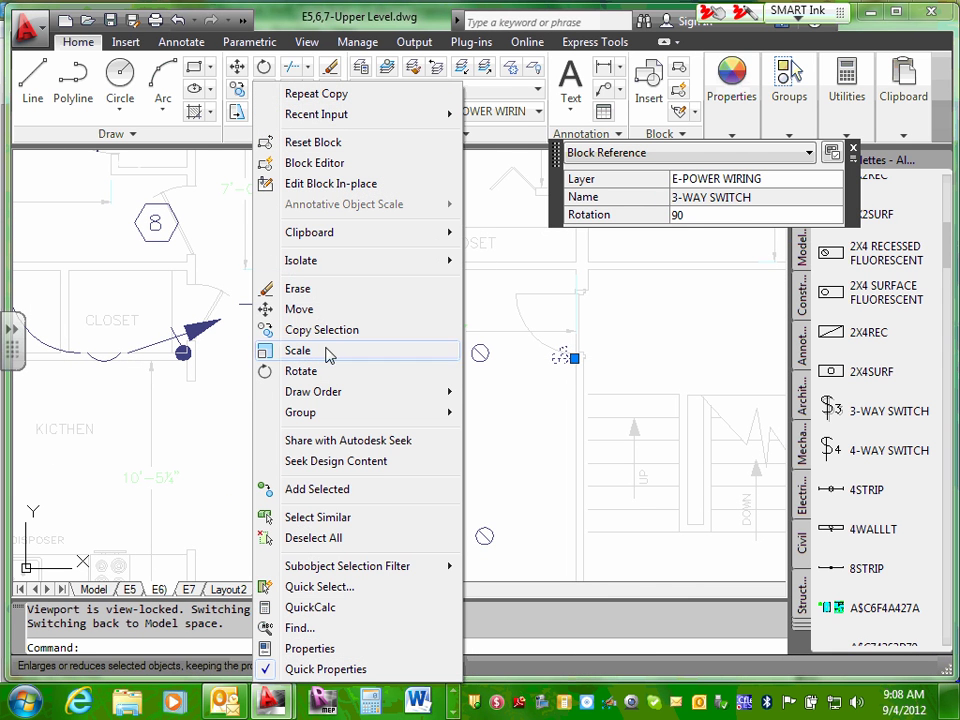
{"action": "mouse_move", "coordinate": [343, 243]}
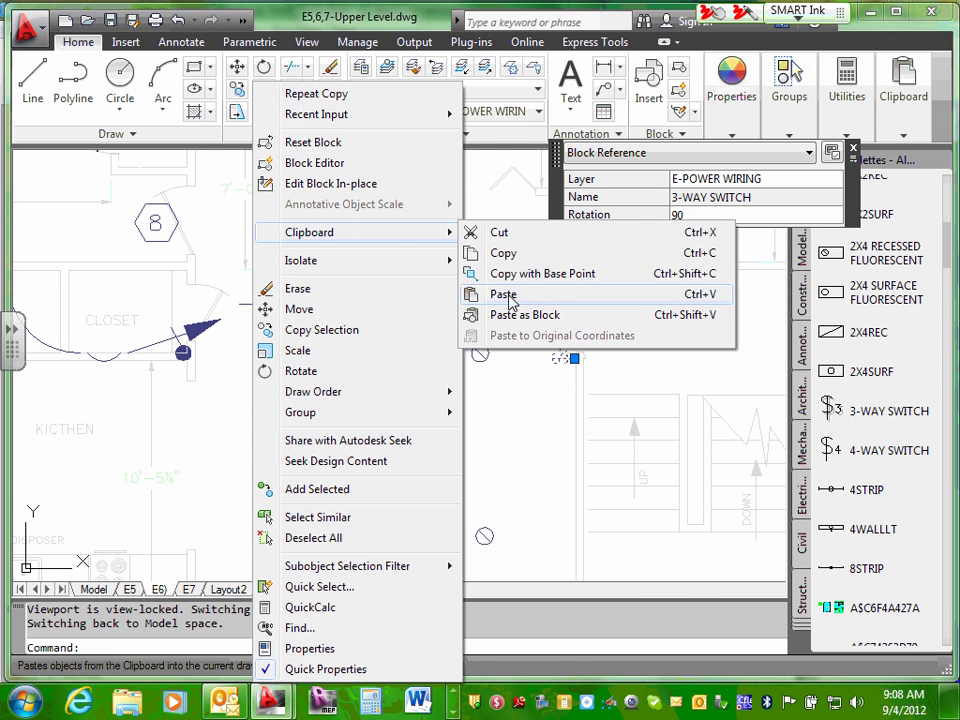
{"action": "left_click", "coordinate": [505, 294]}
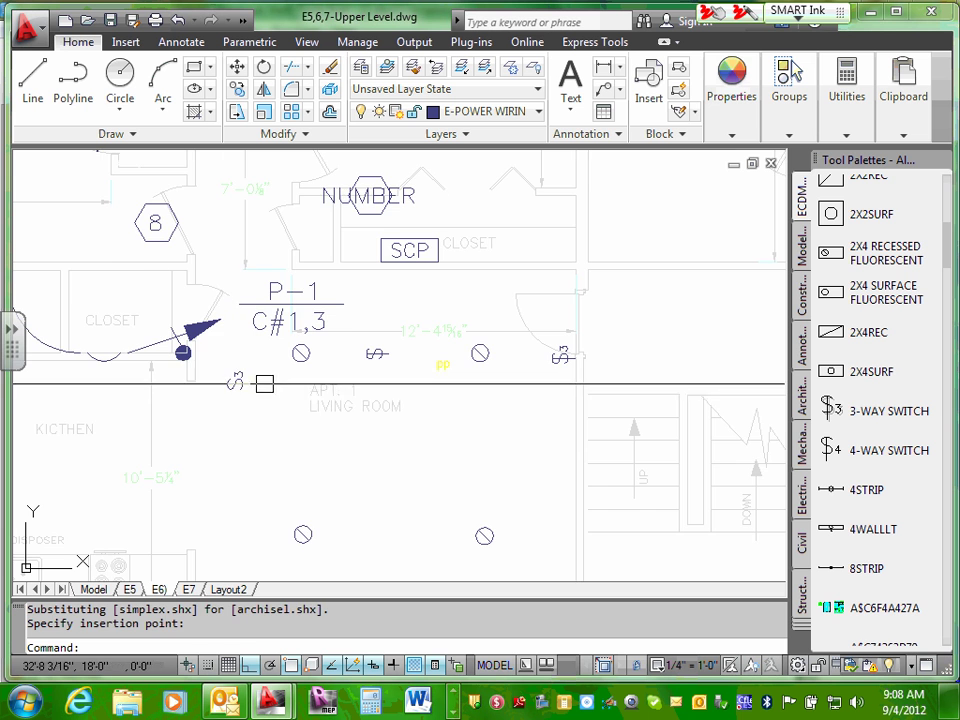
{"action": "left_click", "coordinate": [264, 384]}
{"action": "scroll", "coordinate": [264, 384], "scroll_direction": "up", "scroll_amount": 3}
{"action": "left_click", "coordinate": [249, 384]}
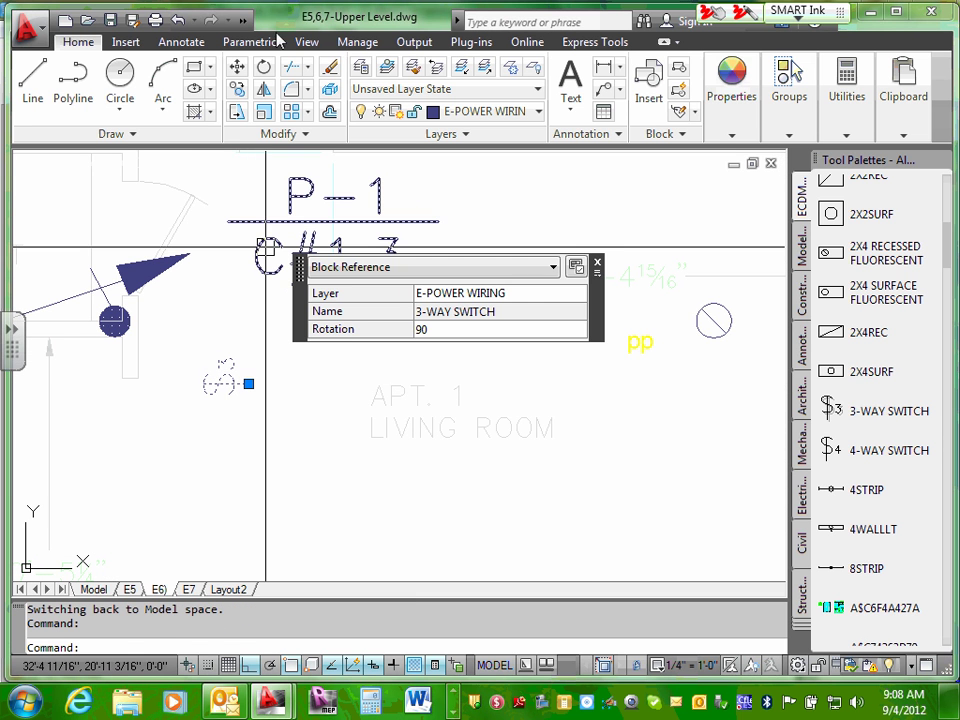
{"action": "left_click", "coordinate": [240, 68]}
{"action": "left_click", "coordinate": [249, 384]}
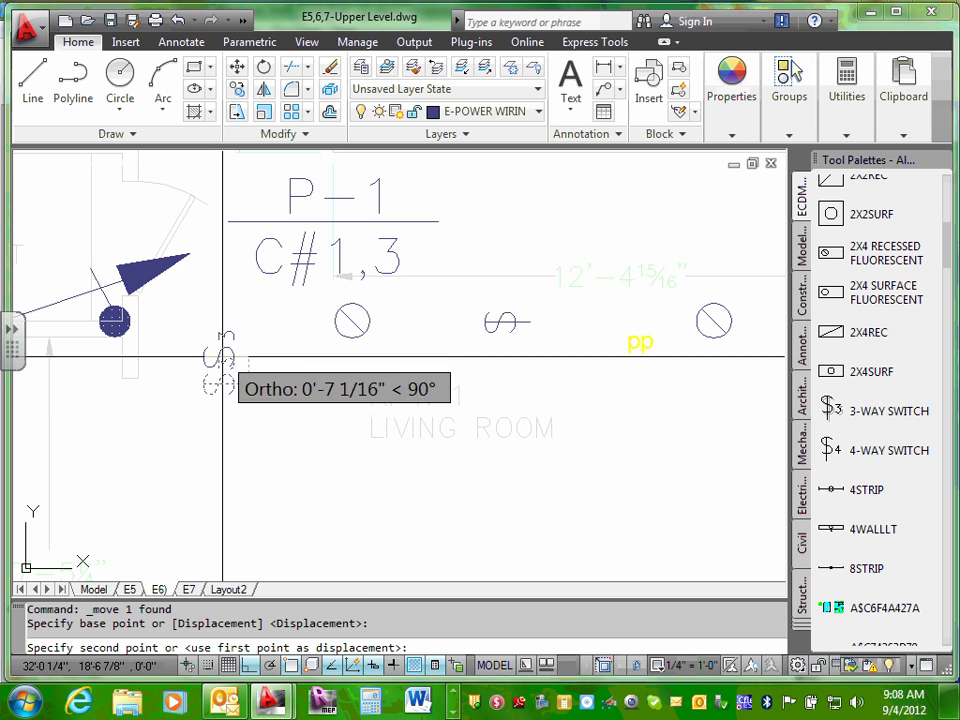
{"action": "key", "text": "Escape"}
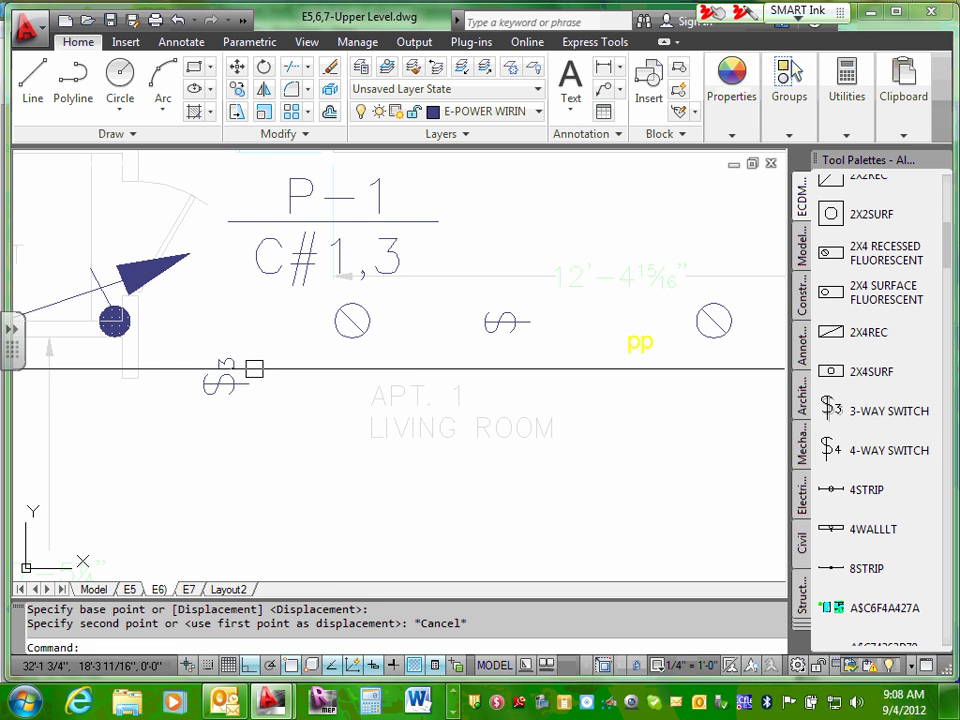
- Rotate the pasted 3-way switch 180 degrees about its insertion point
{"action": "left_click", "coordinate": [263, 68]}
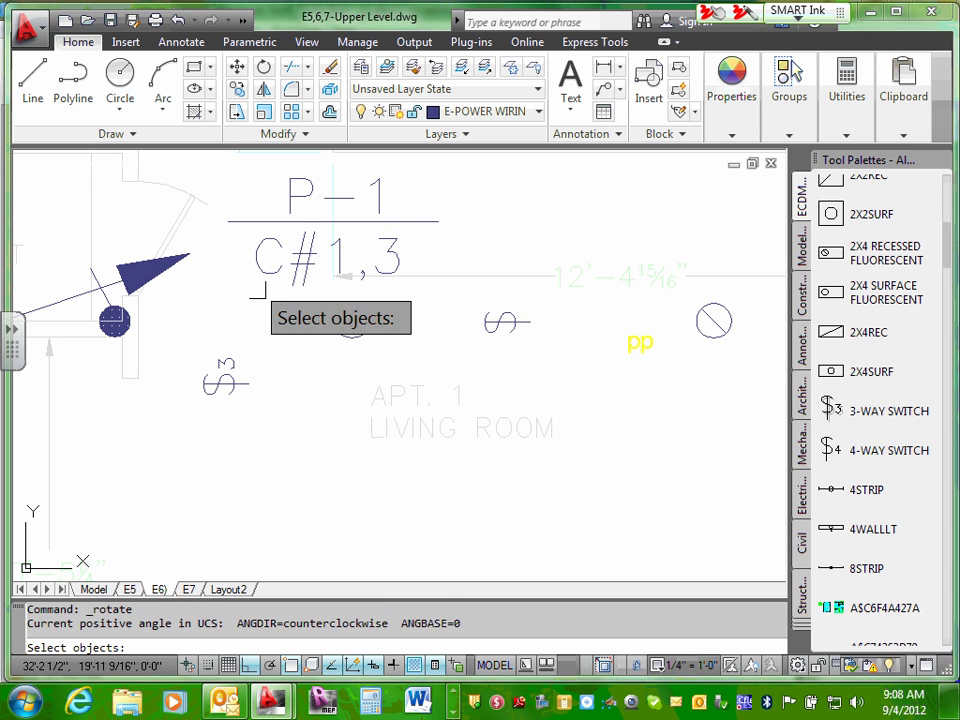
{"action": "key", "text": "Return"}
{"action": "left_click", "coordinate": [246, 381]}
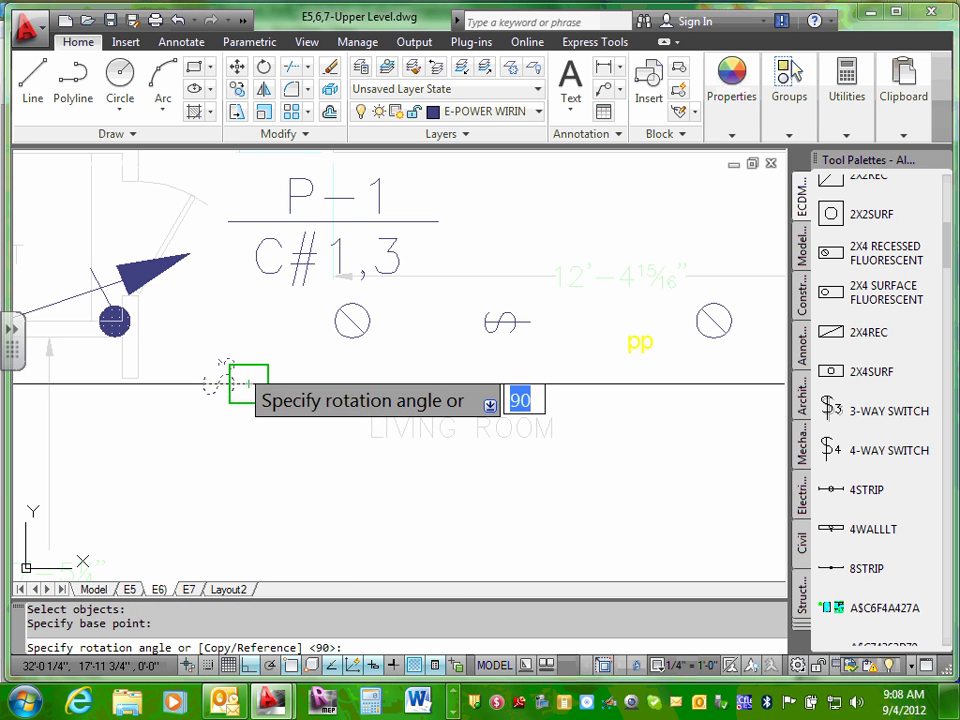
{"action": "left_click", "coordinate": [190, 378]}
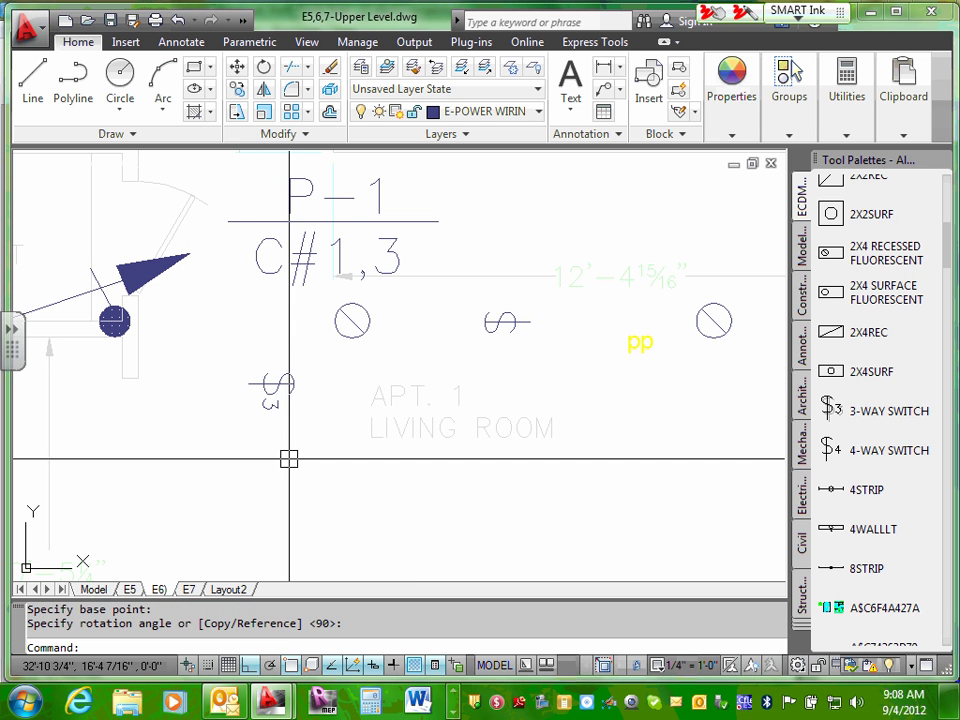
- Move the rotated 3-way switch against the end of the wall between the kitchen and the living room, and clear the selection
{"action": "left_click", "coordinate": [272, 398]}
{"action": "key", "text": "Escape"}
{"action": "key", "text": "Escape"}
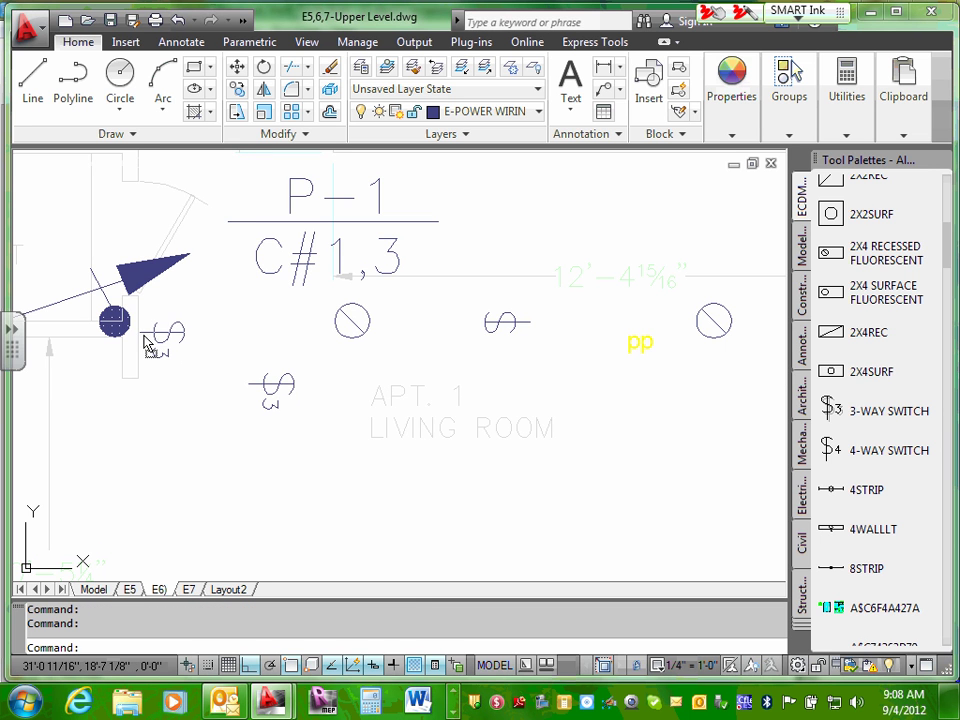
{"action": "key", "text": "Escape"}
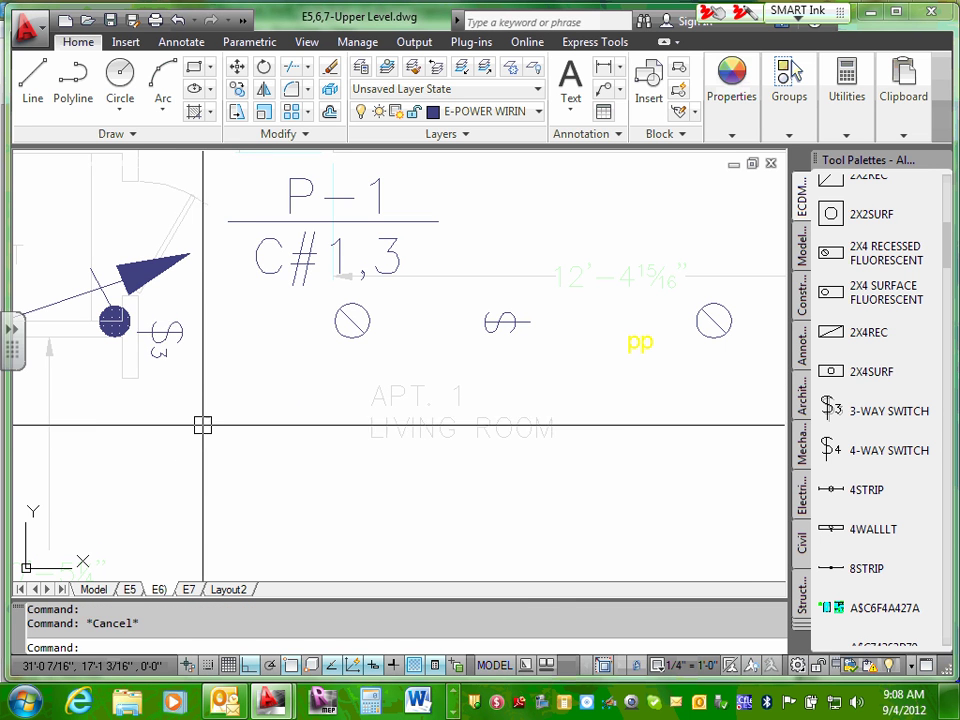
- Start a polyline for the Apt. 1 living room wiring and turn ortho mode off
{"action": "scroll", "coordinate": [243, 457], "scroll_direction": "down", "scroll_amount": 6}
{"action": "scroll", "coordinate": [212, 435], "scroll_direction": "up", "scroll_amount": 2}
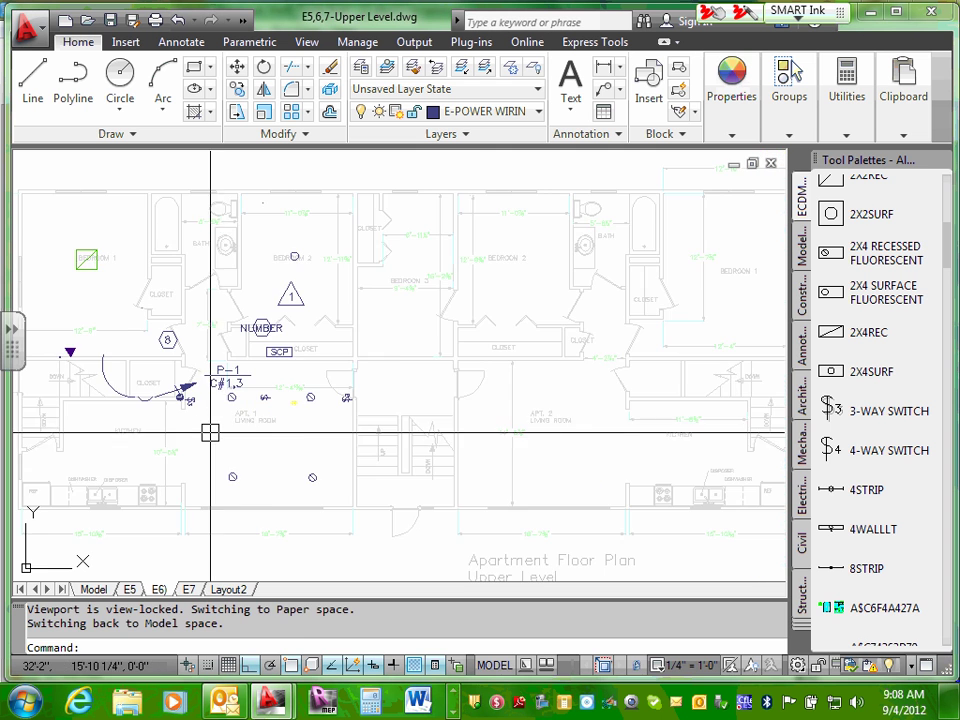
{"action": "scroll", "coordinate": [201, 429], "scroll_direction": "up", "scroll_amount": 2}
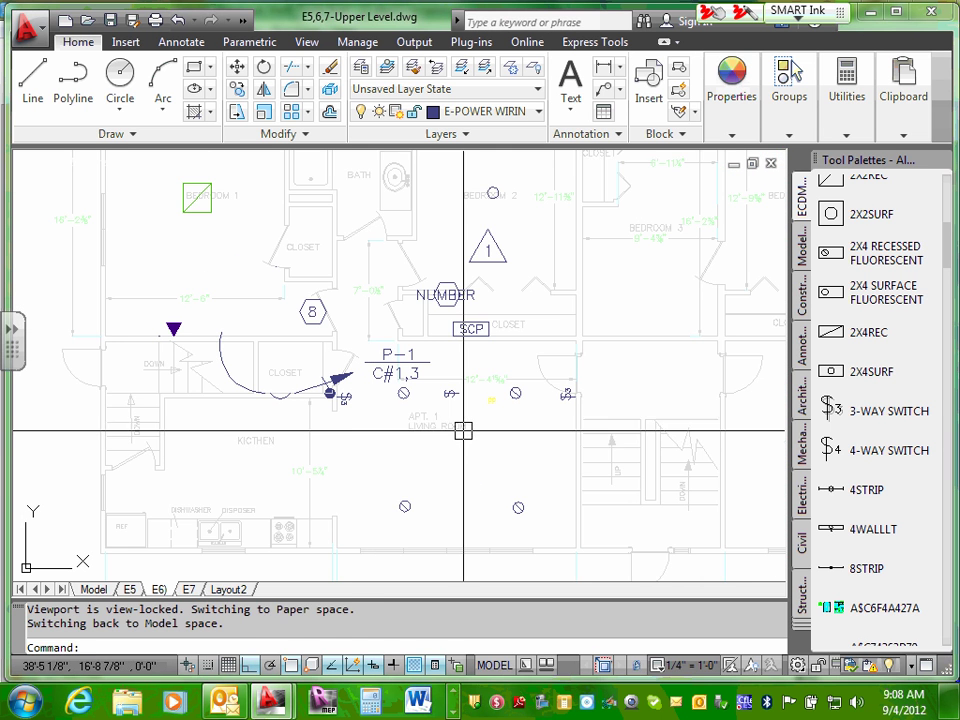
{"action": "middle_click_drag", "start_coordinate": [483, 440], "coordinate": [463, 431]}
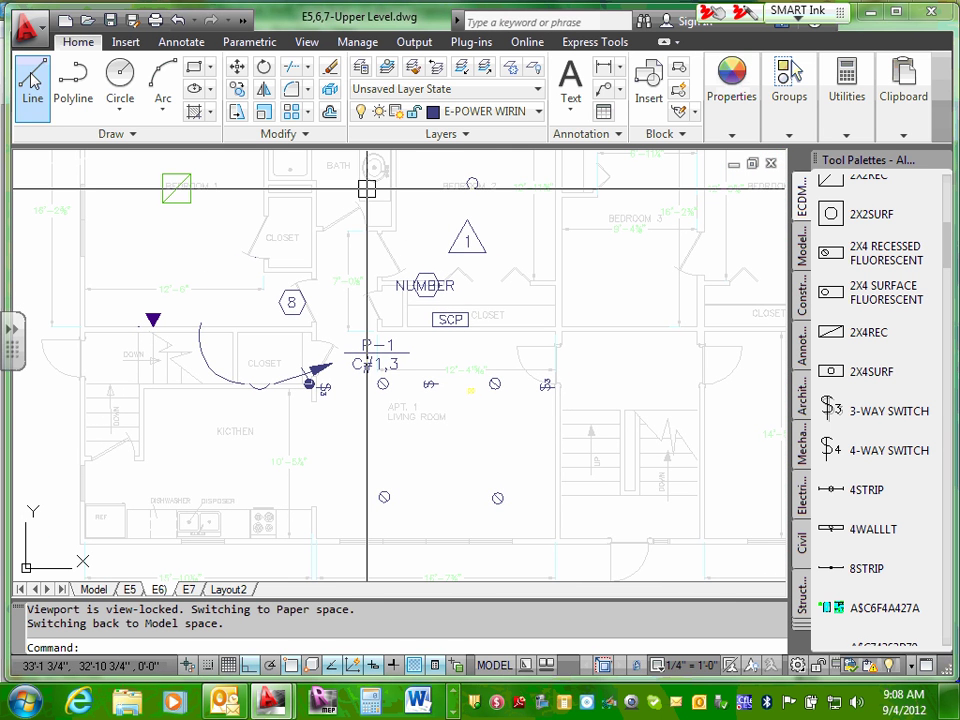
{"action": "left_click", "coordinate": [72, 78]}
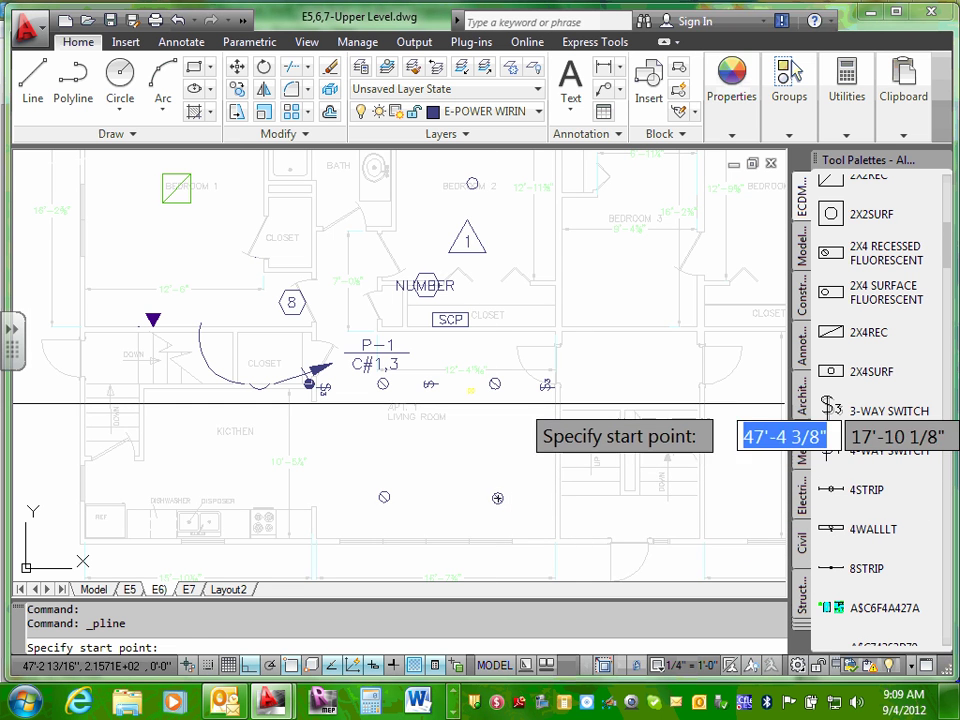
{"action": "scroll", "coordinate": [569, 404], "scroll_direction": "up", "scroll_amount": 3}
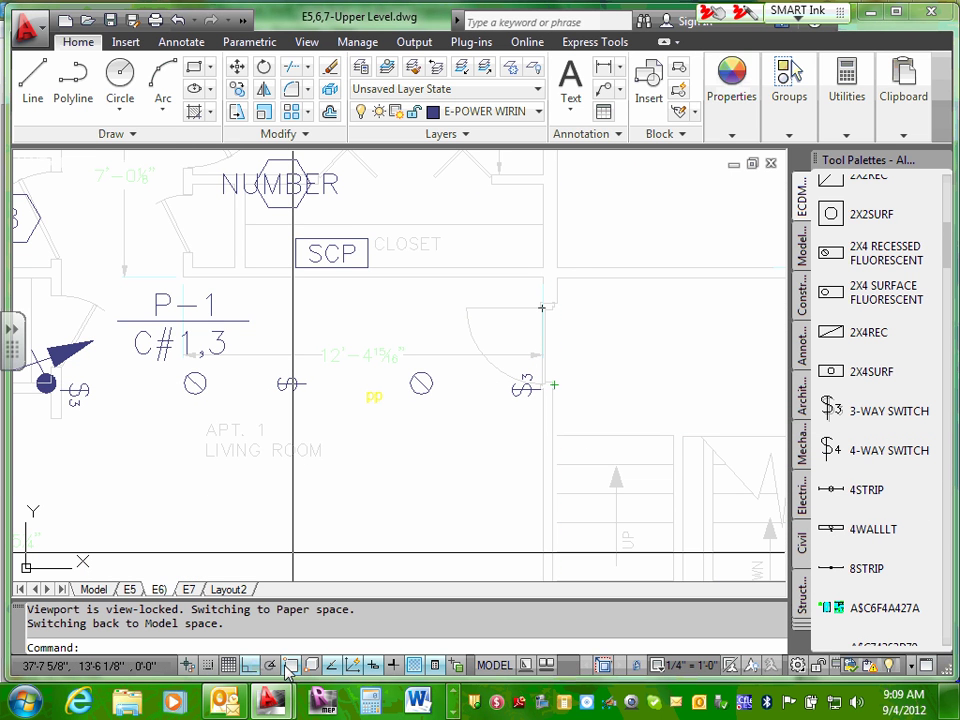
{"action": "left_click", "coordinate": [251, 666]}
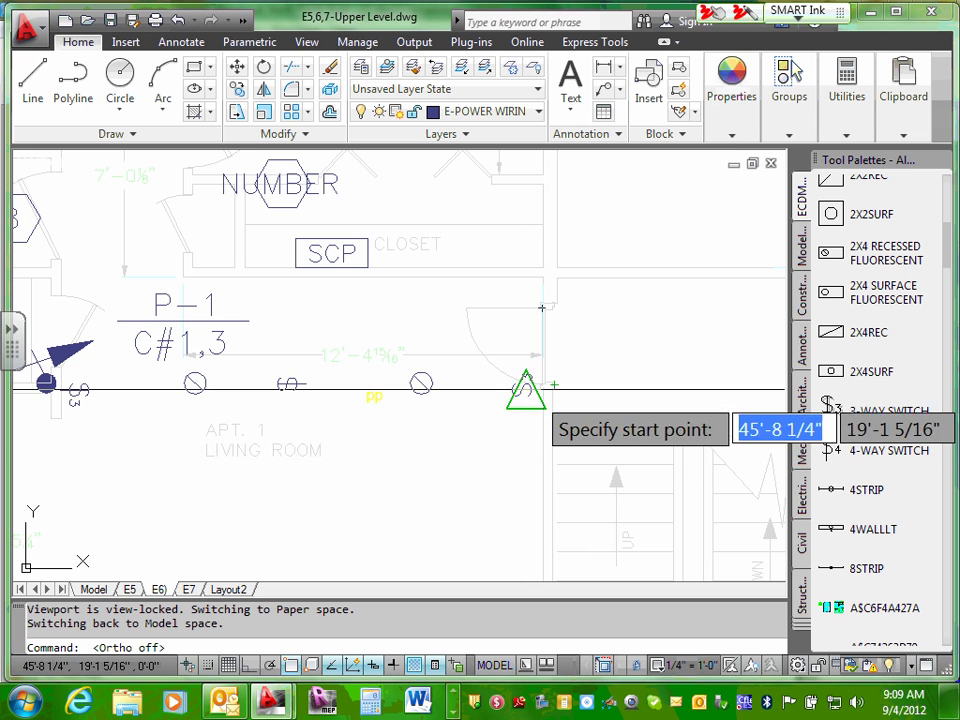
- Try a two-segment polyline from the entry door's 3-way switch to the upper right living room fixture, and erase it
{"action": "left_click", "coordinate": [541, 389]}
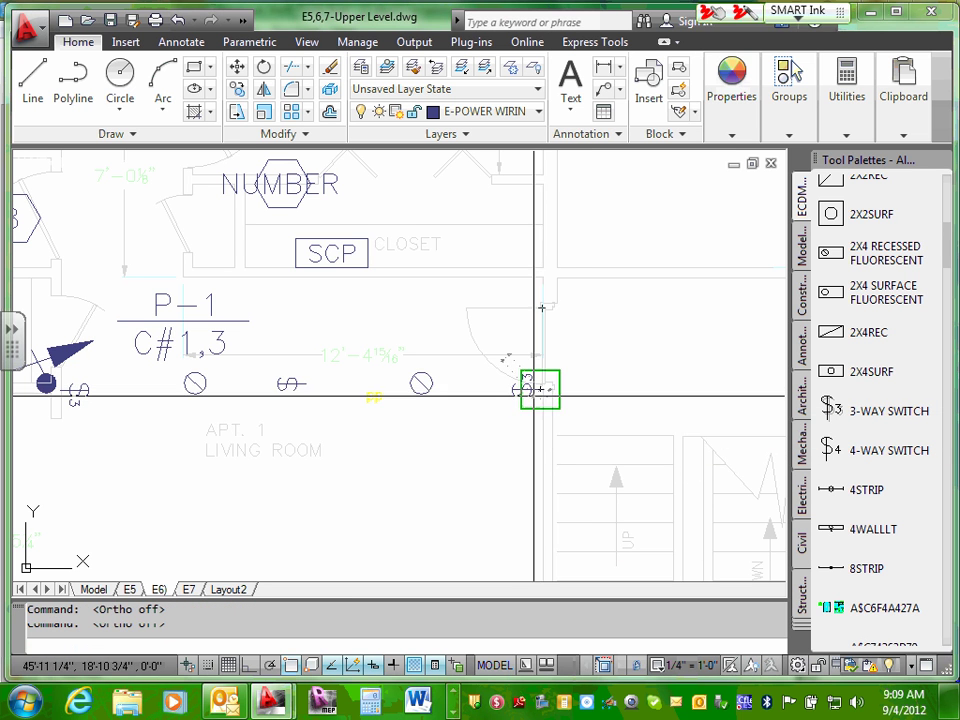
{"action": "left_click", "coordinate": [472, 407]}
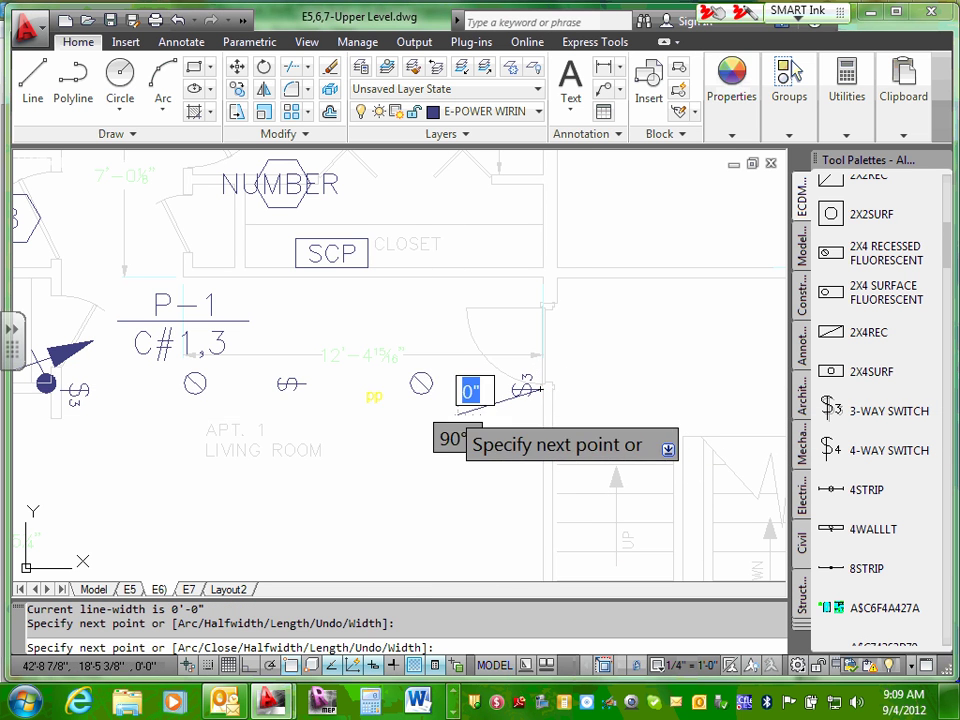
{"action": "left_click", "coordinate": [425, 390]}
{"action": "key", "text": "Escape"}
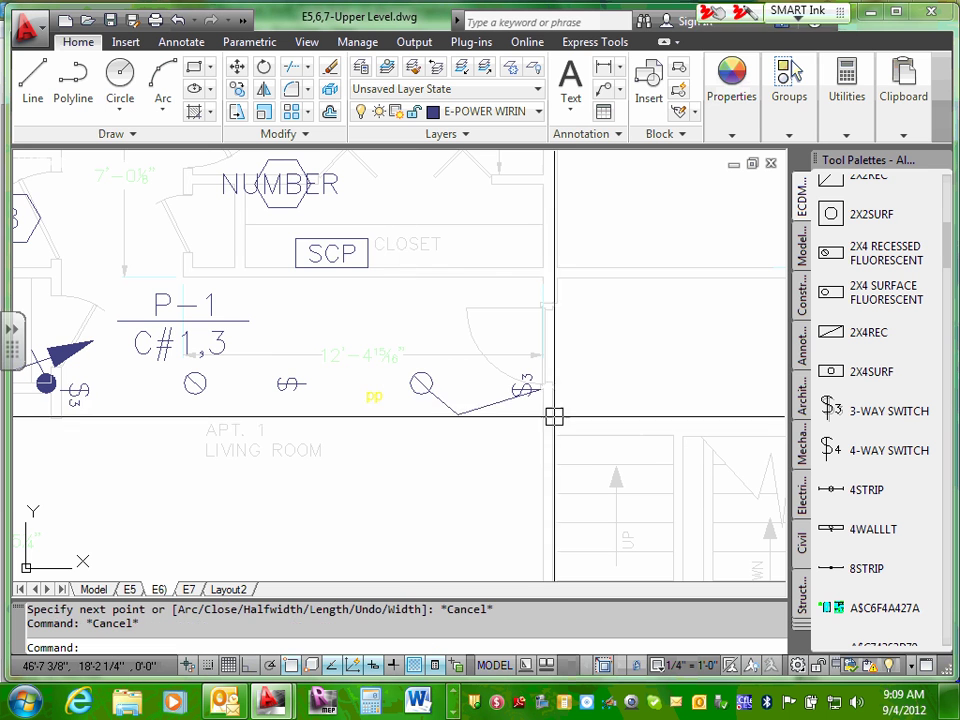
{"action": "left_click", "coordinate": [461, 405]}
{"action": "key", "text": "Delete"}
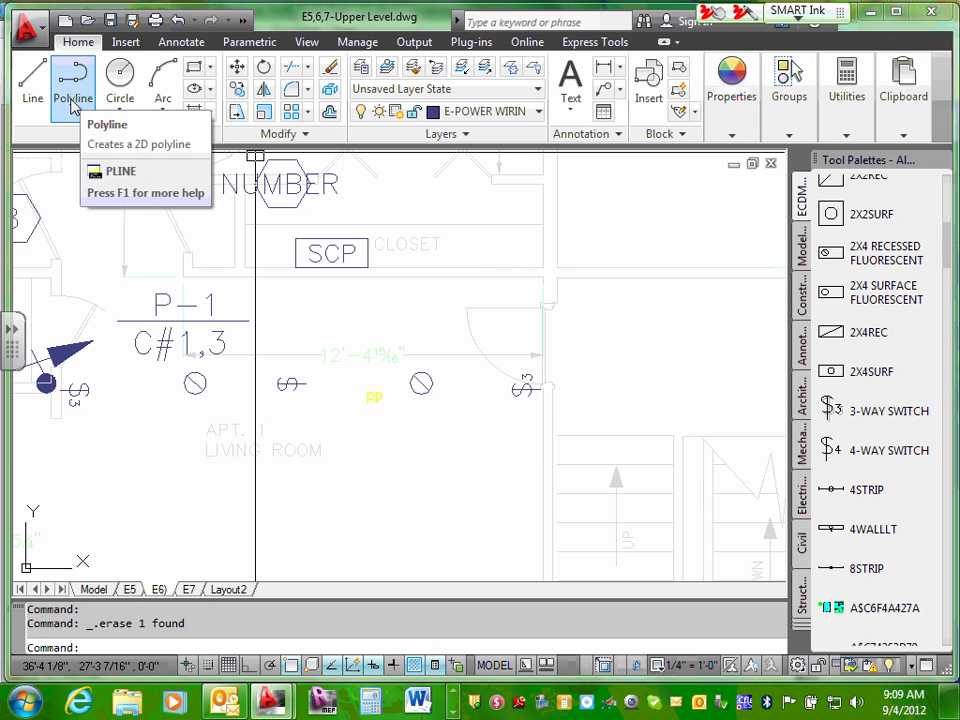
- Draw a three-point arc bowing downward from the entry door's 3-way switch to the upper right living room fixture
{"action": "left_click", "coordinate": [163, 108]}
{"action": "left_click", "coordinate": [190, 142]}
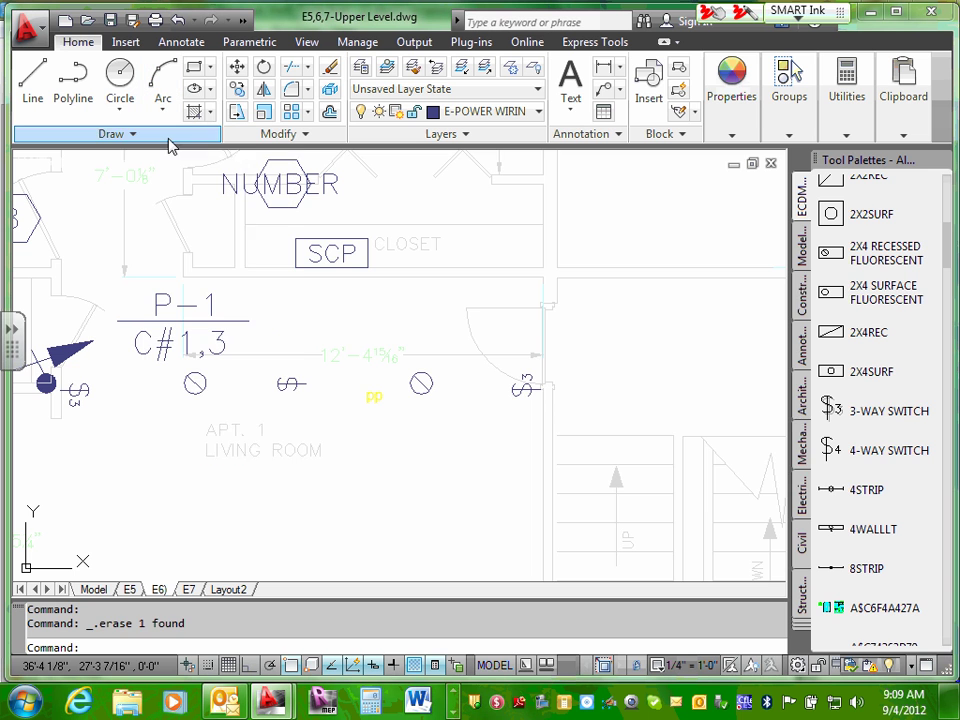
{"action": "left_click", "coordinate": [523, 390]}
{"action": "left_click", "coordinate": [460, 413]}
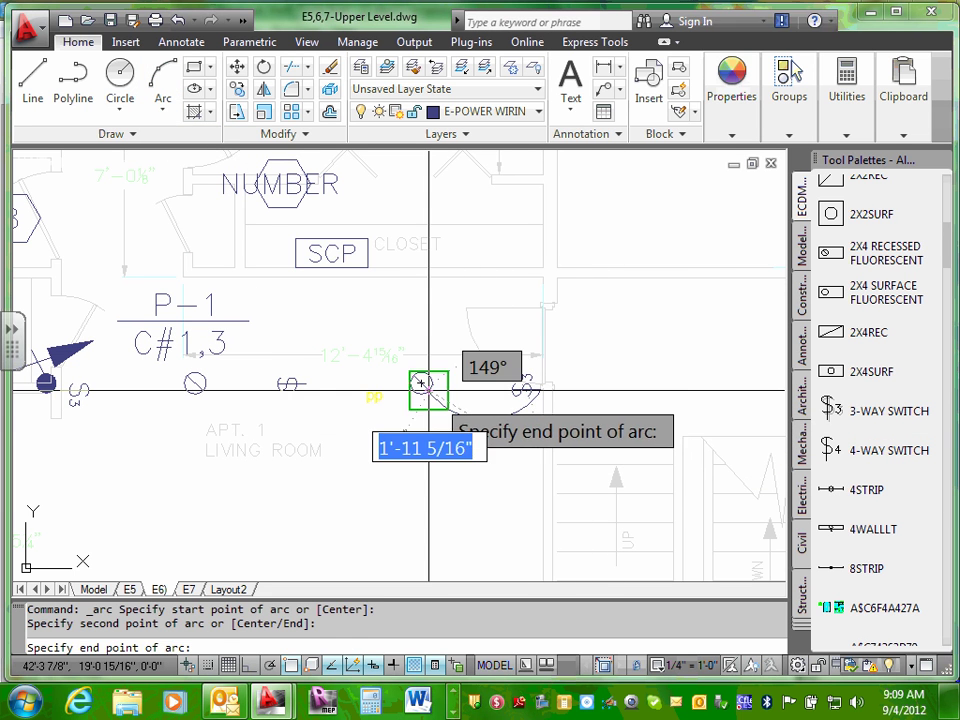
{"action": "left_click", "coordinate": [429, 392]}
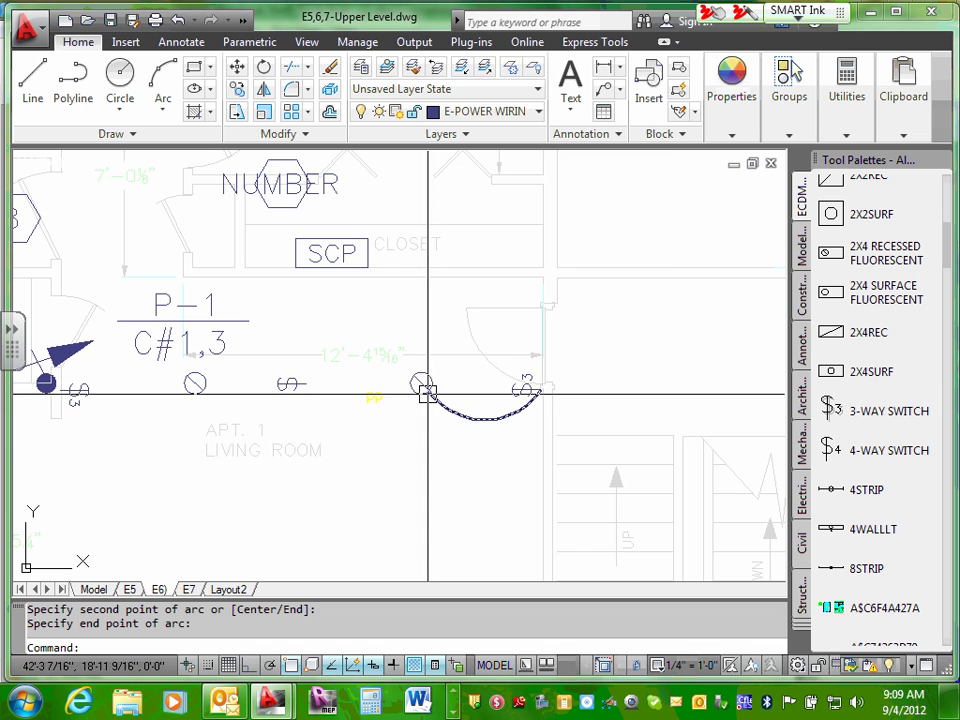
- Start another arc for the wiring of the living room fixtures
{"action": "right_click", "coordinate": [428, 392]}
{"action": "left_click", "coordinate": [489, 34]}
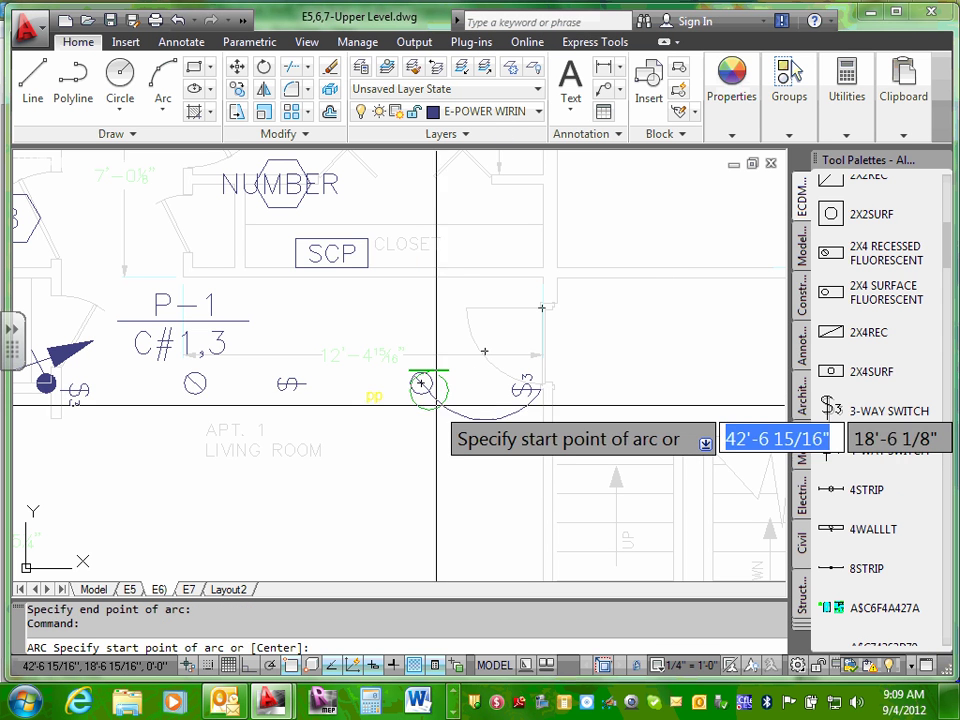
- Draw a shallow downward-bowed wiring arc from the upper-right to the upper-left light in the Apt. 1 living room
{"action": "left_click", "coordinate": [424, 386]}
{"action": "left_click", "coordinate": [310, 406]}
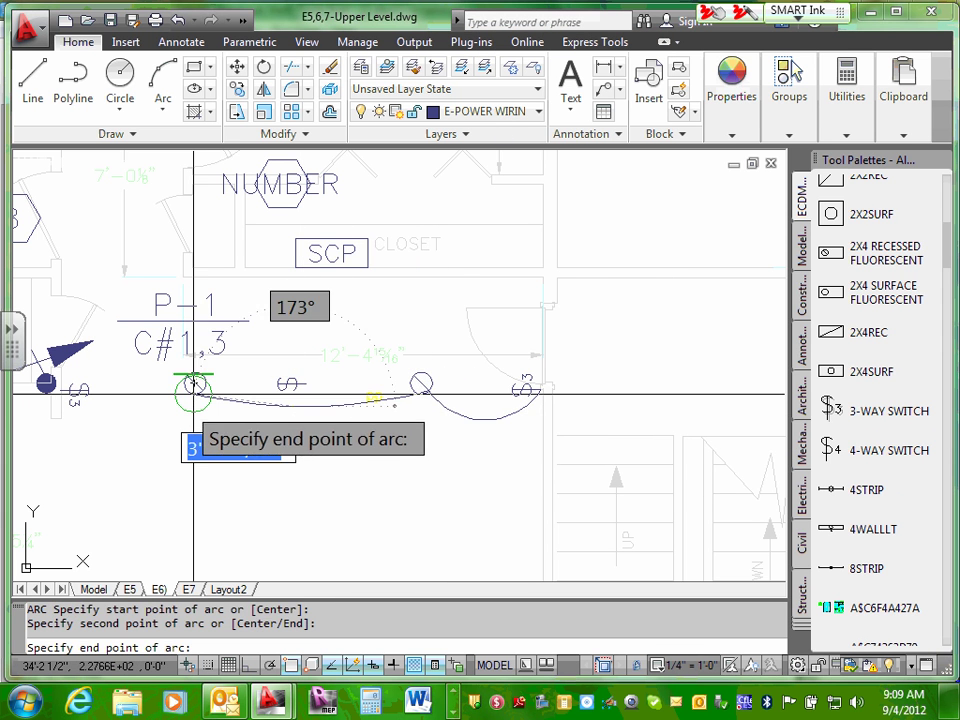
{"action": "left_click", "coordinate": [190, 410]}
- Draw a wiring arc from the 3-way switch beside the kitchen wall to the upper-left living-room light
{"action": "scroll", "coordinate": [190, 412], "scroll_direction": "down", "scroll_amount": 3}
{"action": "scroll", "coordinate": [221, 416], "scroll_direction": "up", "scroll_amount": 5}
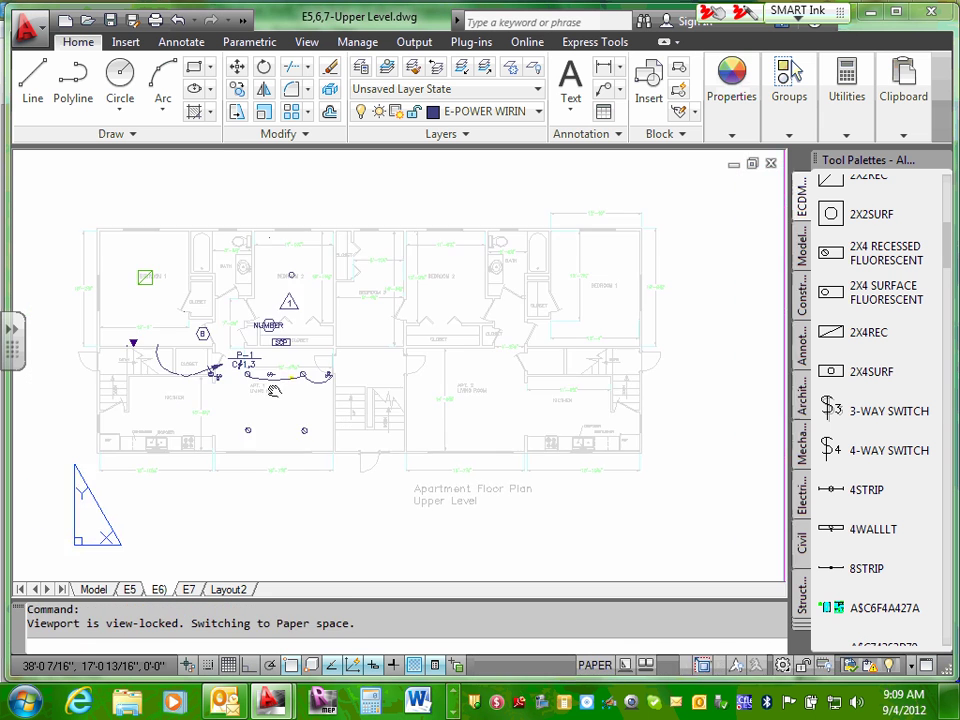
{"action": "scroll", "coordinate": [133, 375], "scroll_direction": "up", "scroll_amount": 3}
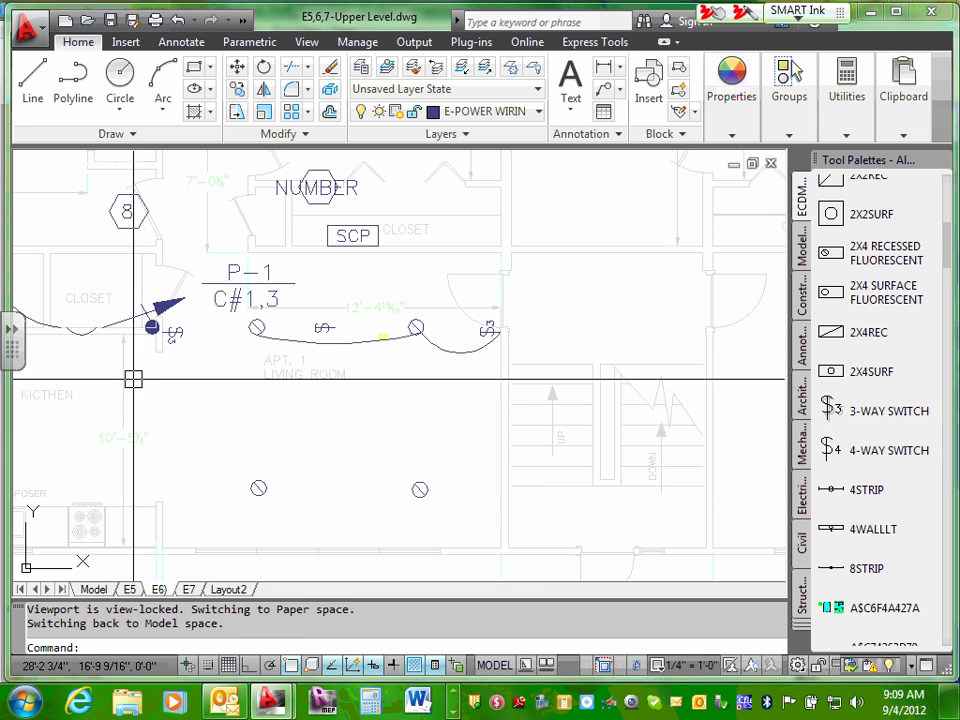
{"action": "right_click", "coordinate": [183, 386]}
{"action": "left_click", "coordinate": [243, 28]}
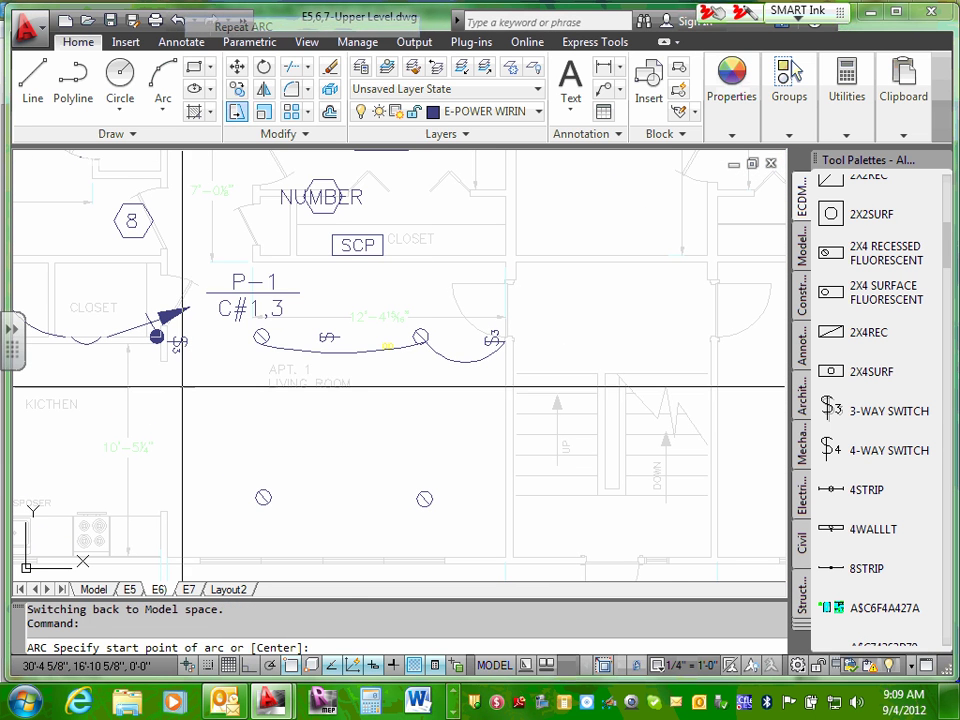
{"action": "left_click", "coordinate": [163, 340]}
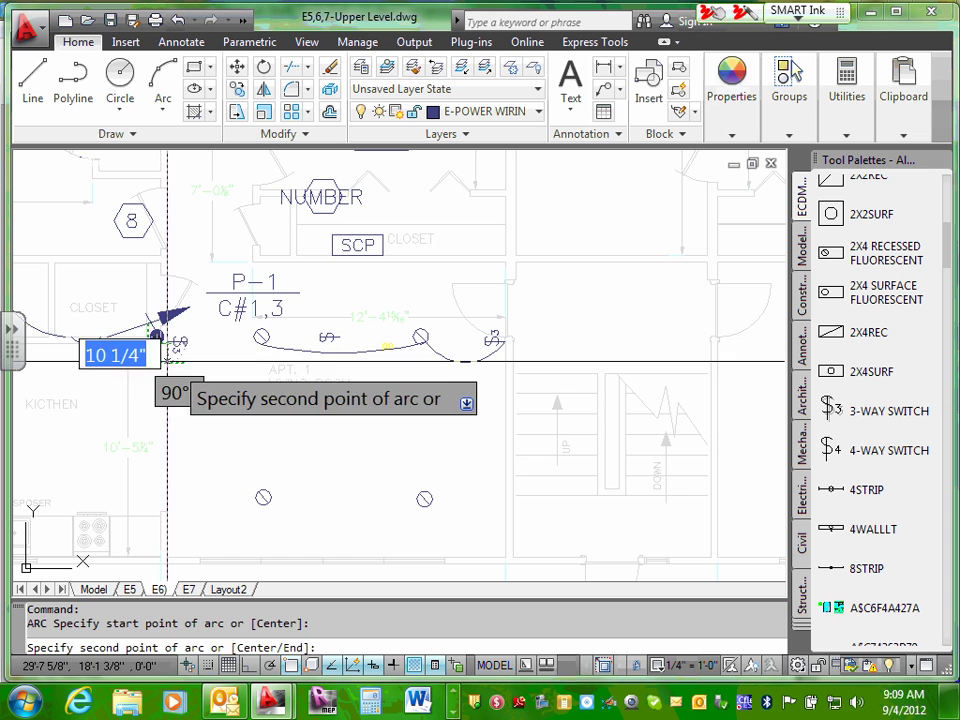
{"action": "left_click", "coordinate": [262, 340]}
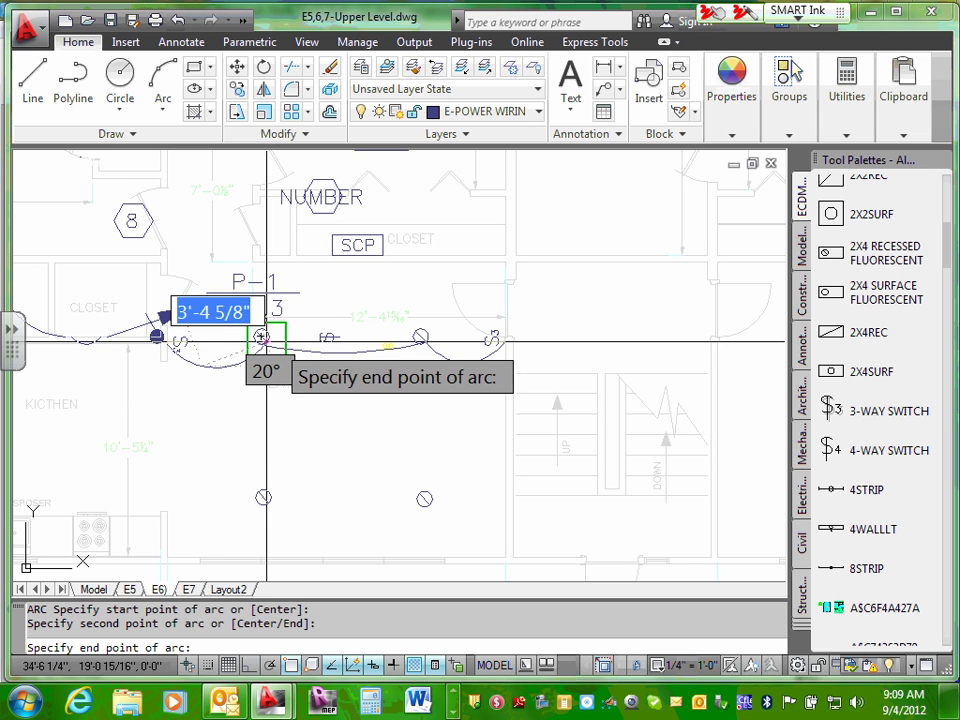
{"action": "left_click", "coordinate": [263, 339]}
- Try to draw a wiring arc between the upper-left and lower-left living-room lights
{"action": "right_click", "coordinate": [265, 421]}
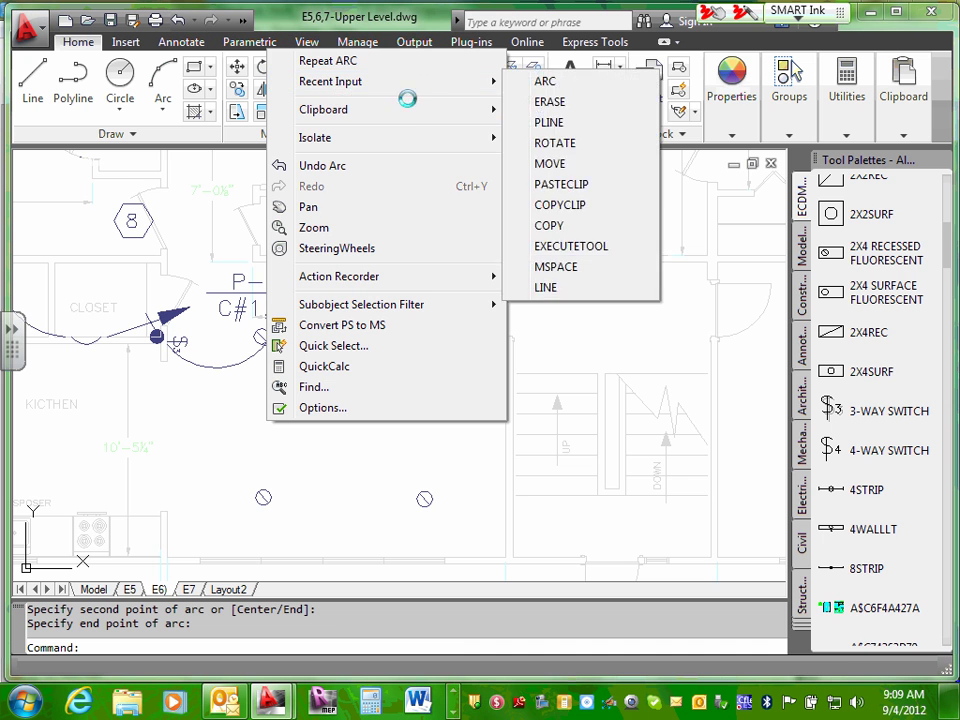
{"action": "left_click", "coordinate": [358, 63]}
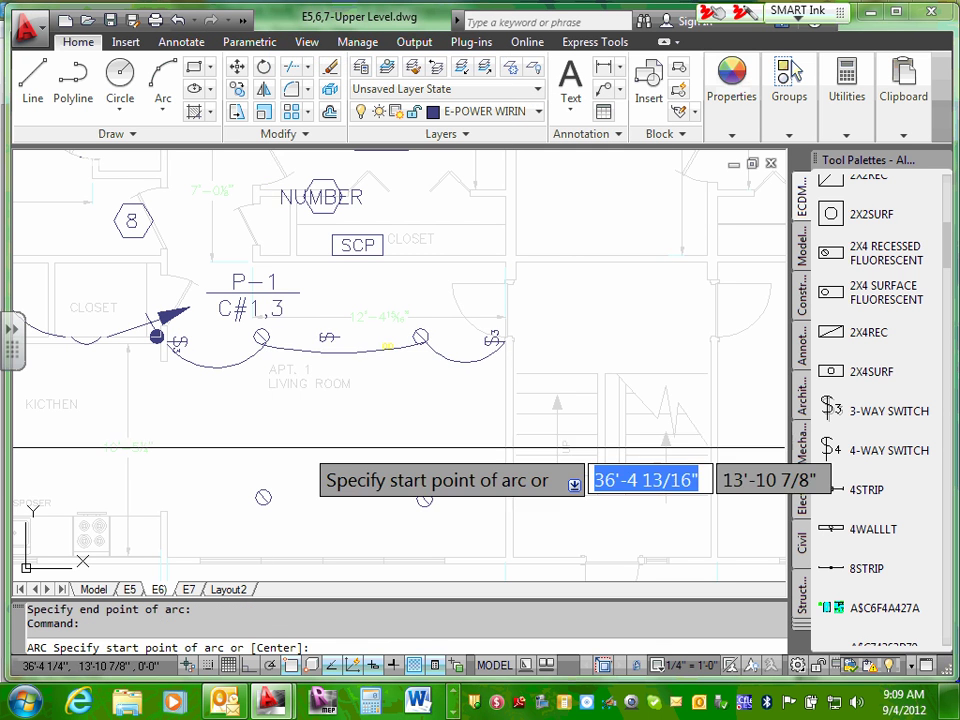
{"action": "left_click", "coordinate": [263, 339]}
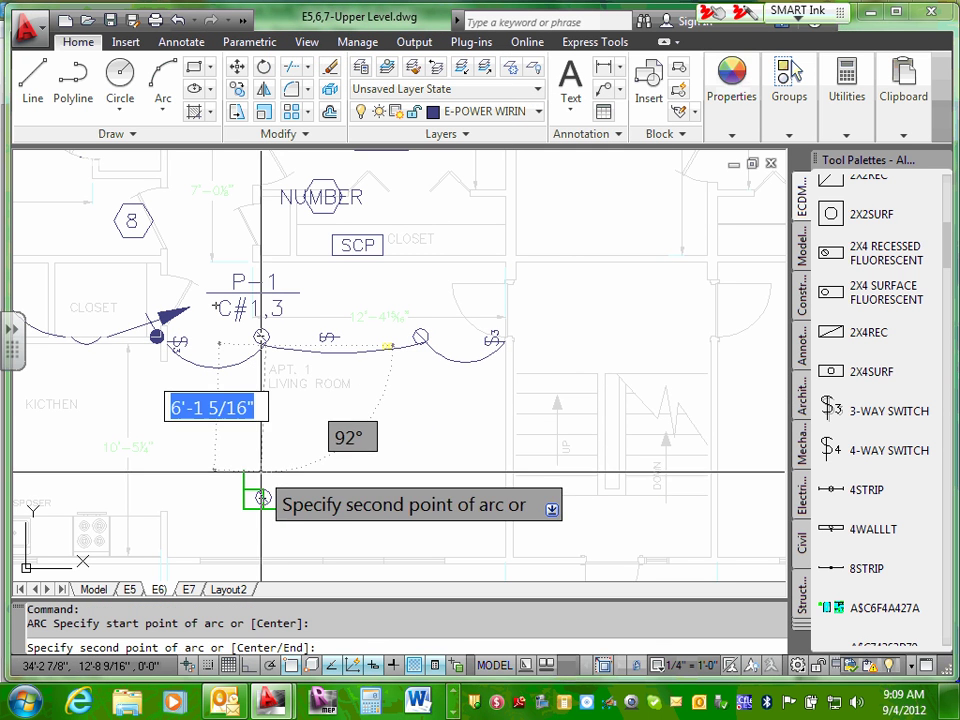
{"action": "left_click", "coordinate": [261, 497]}
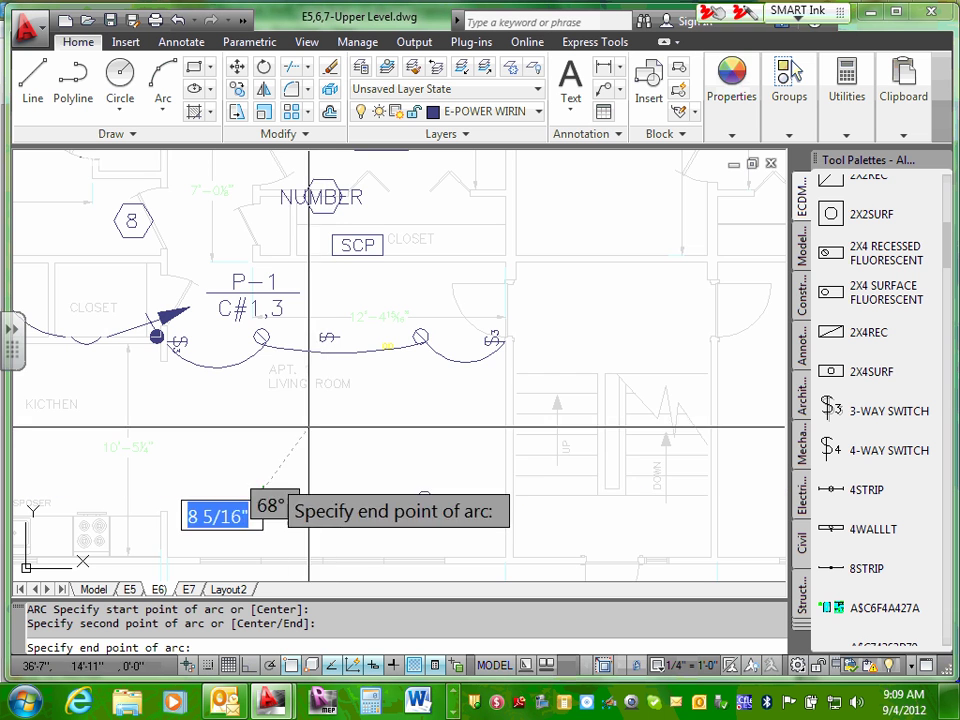
{"action": "left_click", "coordinate": [277, 438]}
{"action": "scroll", "coordinate": [262, 466], "scroll_direction": "down", "scroll_amount": 3}
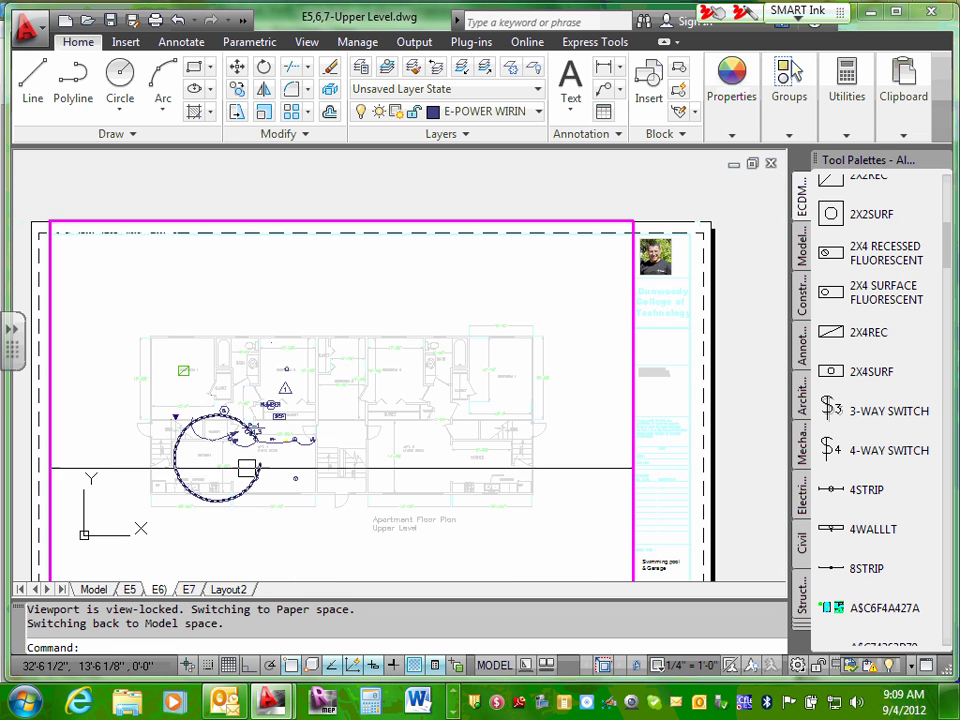
{"action": "left_click", "coordinate": [168, 463]}
{"action": "left_click", "coordinate": [174, 462]}
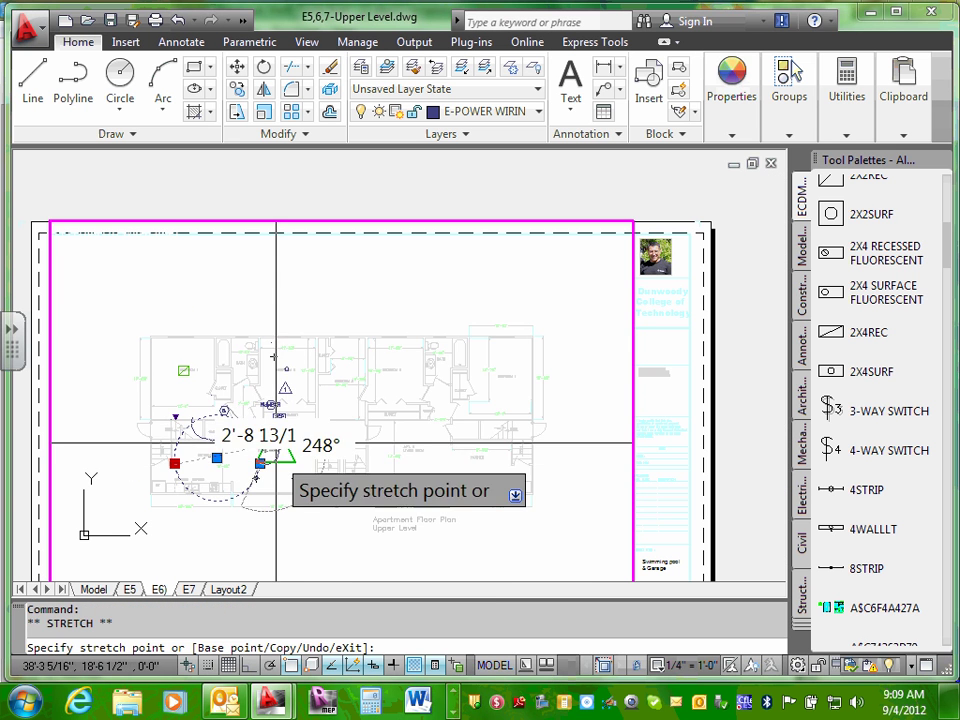
{"action": "left_click", "coordinate": [260, 463]}
{"action": "key", "text": "Escape"}
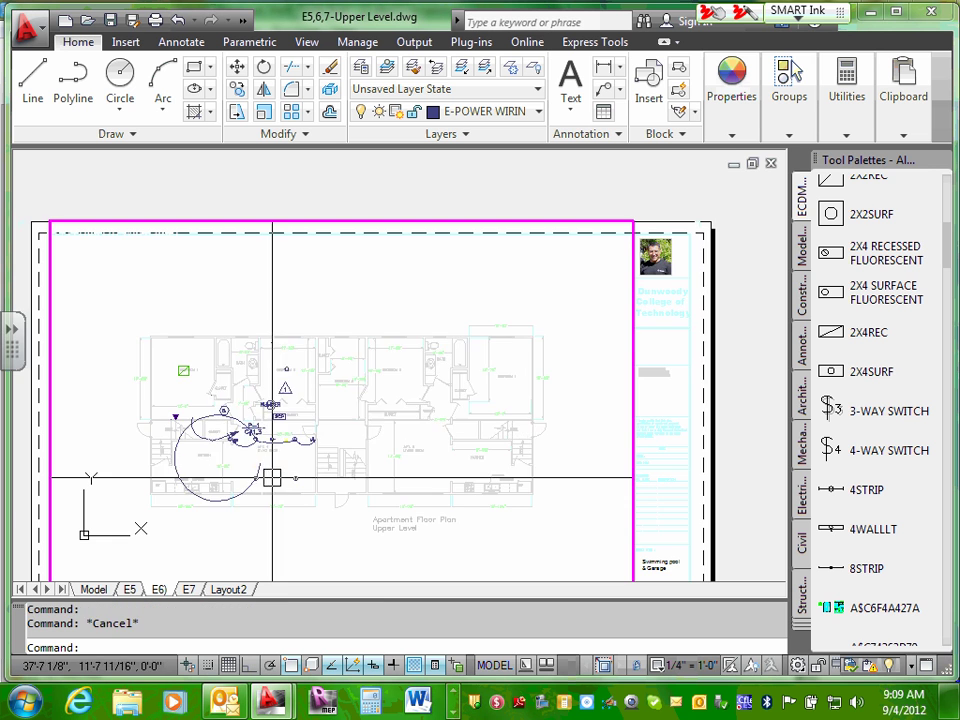
- Delete the oversized arc that sweeps around the kitchen
{"action": "scroll", "coordinate": [365, 437], "scroll_direction": "up", "scroll_amount": 2}
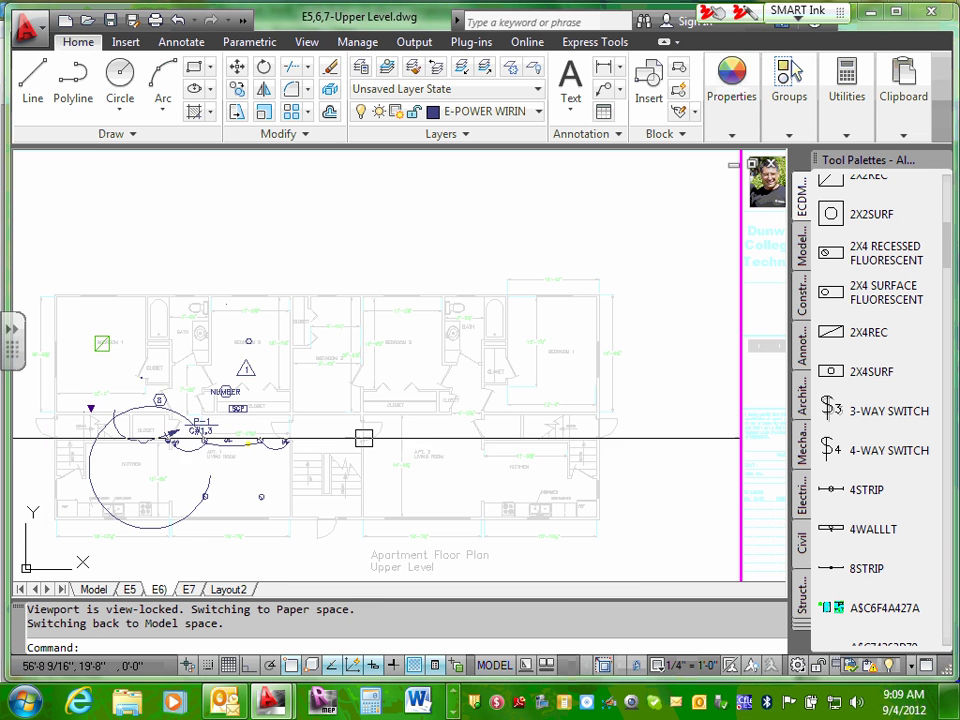
{"action": "left_click", "coordinate": [93, 470]}
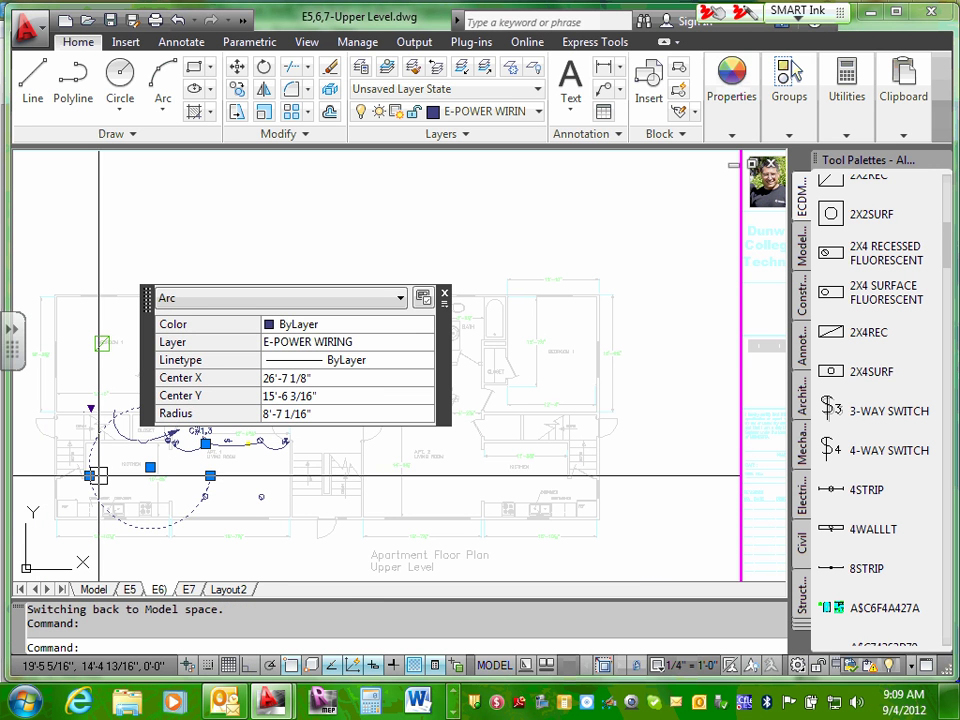
{"action": "key", "text": "Delete"}
- Draw a 3-point wiring arc, bowed toward the kitchen, from the upper-left to the lower-left living-room light
{"action": "scroll", "coordinate": [285, 480], "scroll_direction": "up", "scroll_amount": 3}
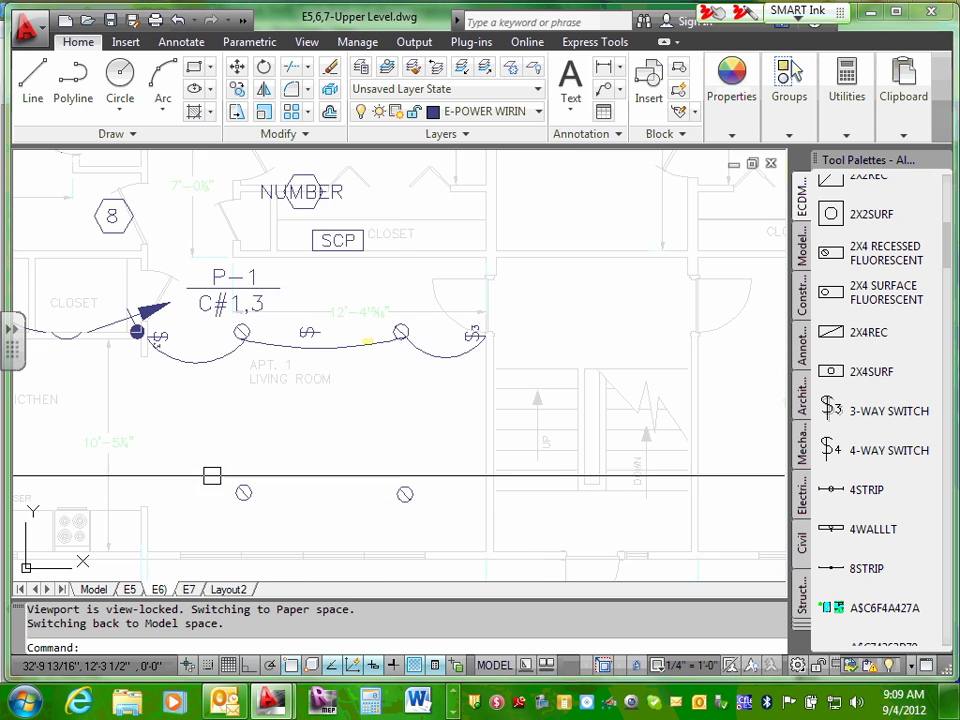
{"action": "left_click", "coordinate": [165, 114]}
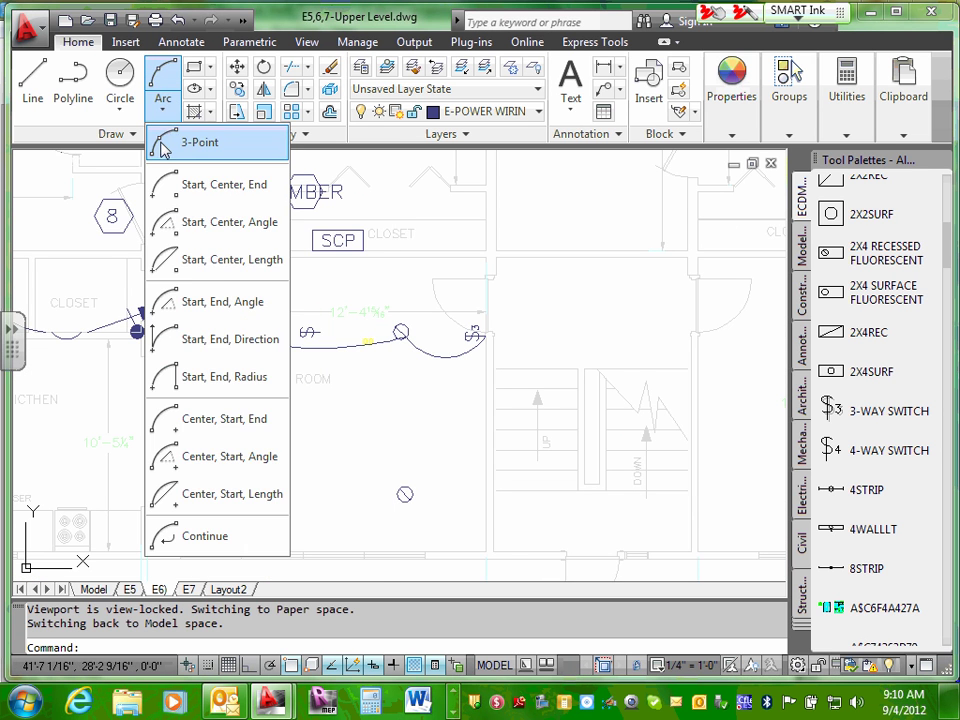
{"action": "left_click", "coordinate": [192, 146]}
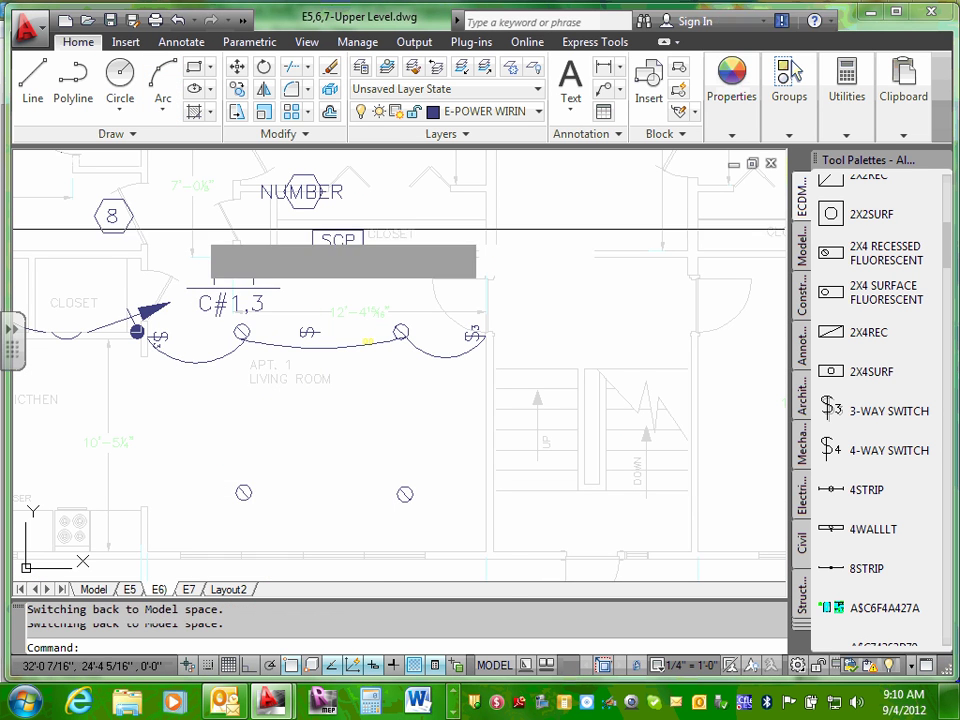
{"action": "left_click", "coordinate": [241, 332]}
{"action": "left_click", "coordinate": [234, 424]}
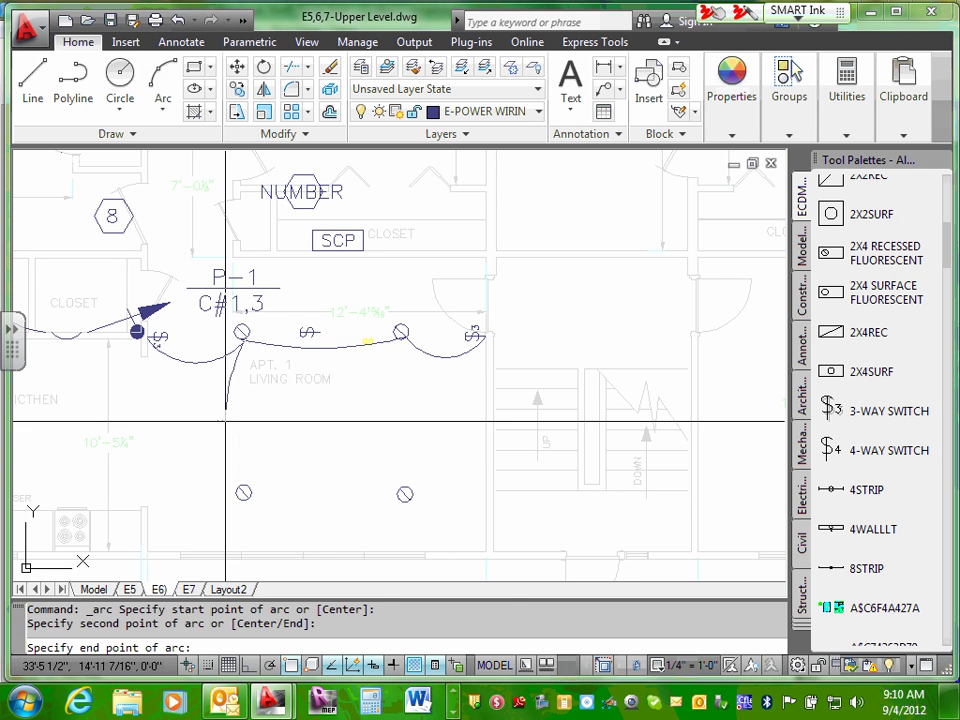
{"action": "left_click", "coordinate": [243, 492]}
- Draw an upward-bowed wiring arc from the lower-left to the lower-right living-room light
{"action": "right_click", "coordinate": [318, 468]}
{"action": "left_click", "coordinate": [371, 112]}
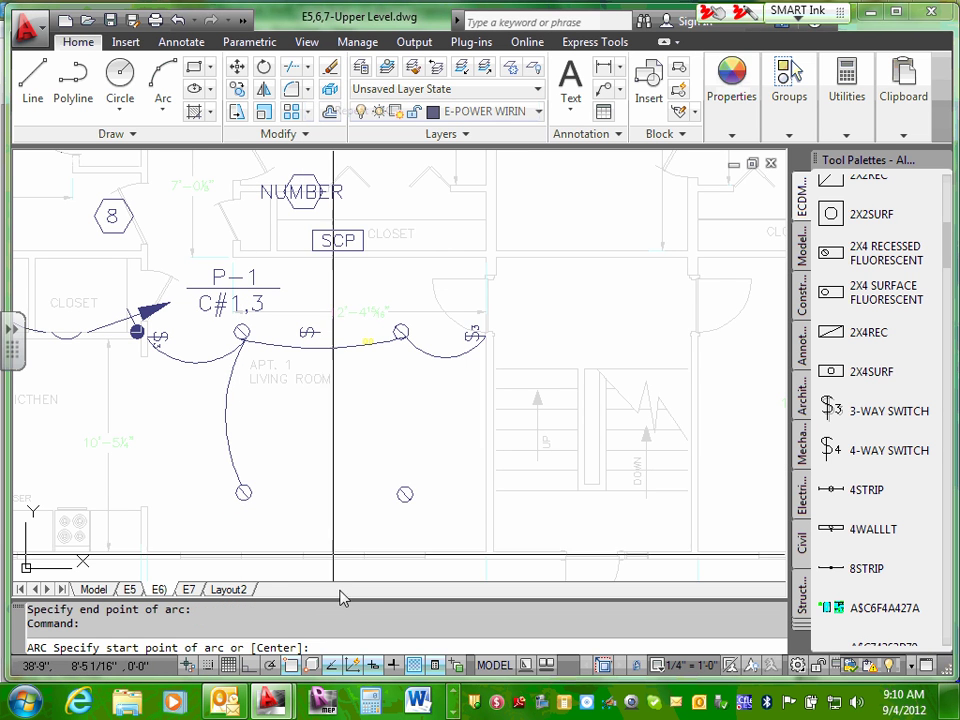
{"action": "left_click", "coordinate": [242, 491]}
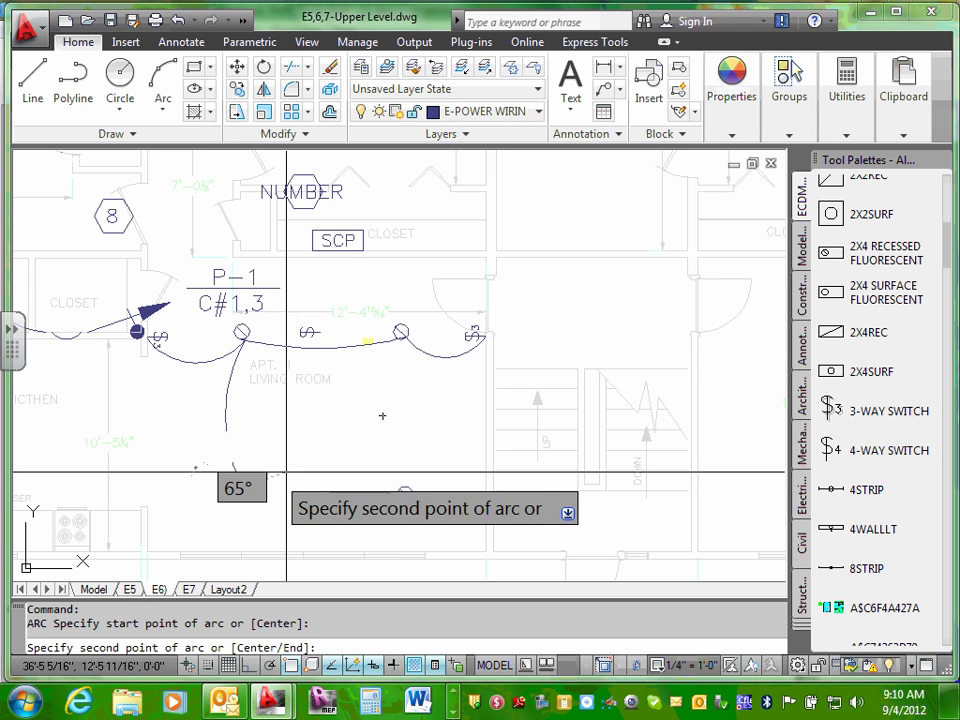
{"action": "left_click", "coordinate": [300, 468]}
{"action": "left_click", "coordinate": [400, 490]}
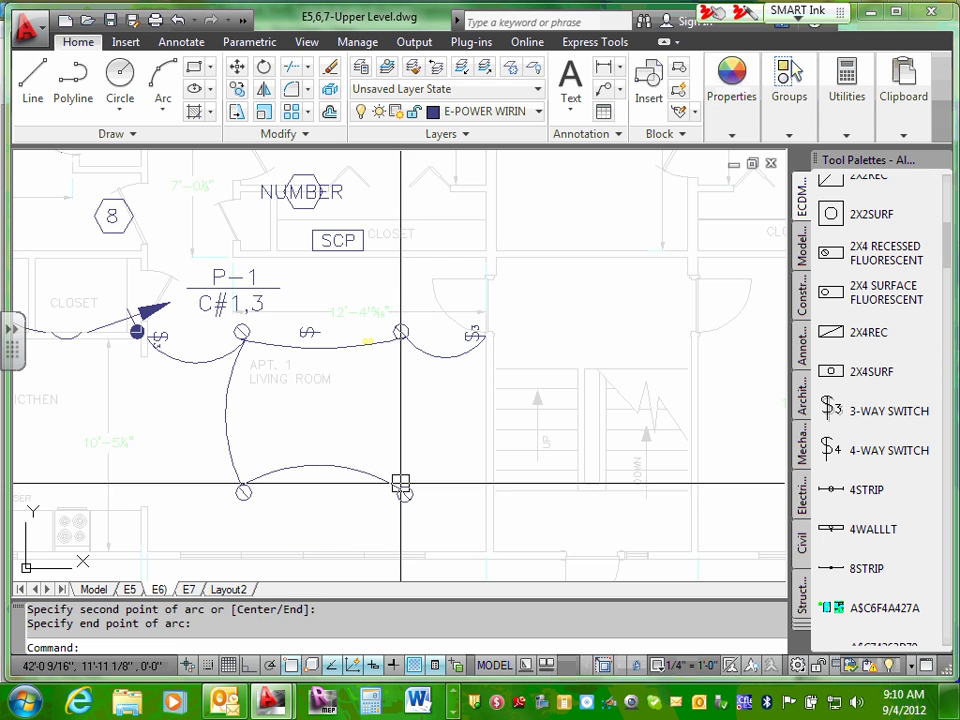
- Examine the living-room lighting wiring, following the arcs between the lights, both 3-way switches and the P-1 home run arrow
{"action": "scroll", "coordinate": [362, 425], "scroll_direction": "down", "scroll_amount": 3}
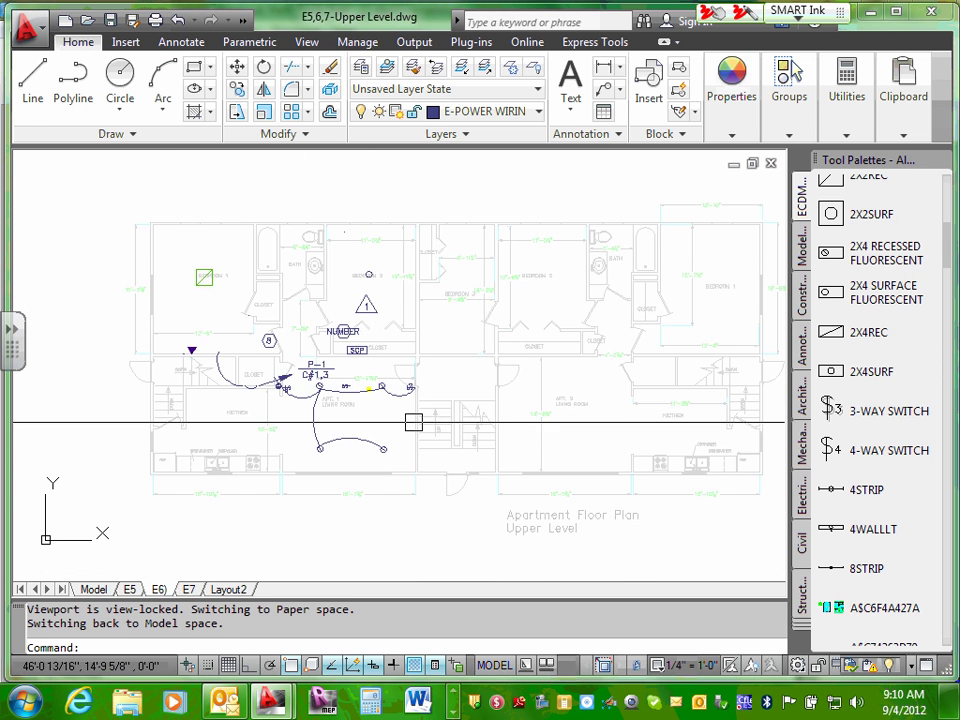
{"action": "scroll", "coordinate": [440, 425], "scroll_direction": "up", "scroll_amount": 1}
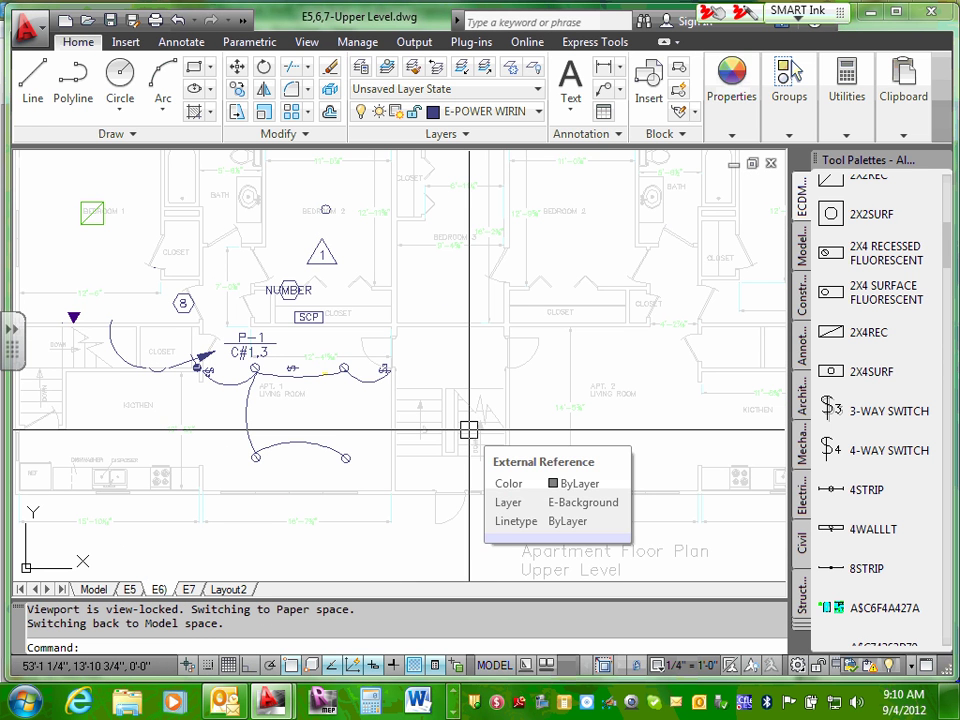
{"action": "scroll", "coordinate": [245, 433], "scroll_direction": "up", "scroll_amount": 2}
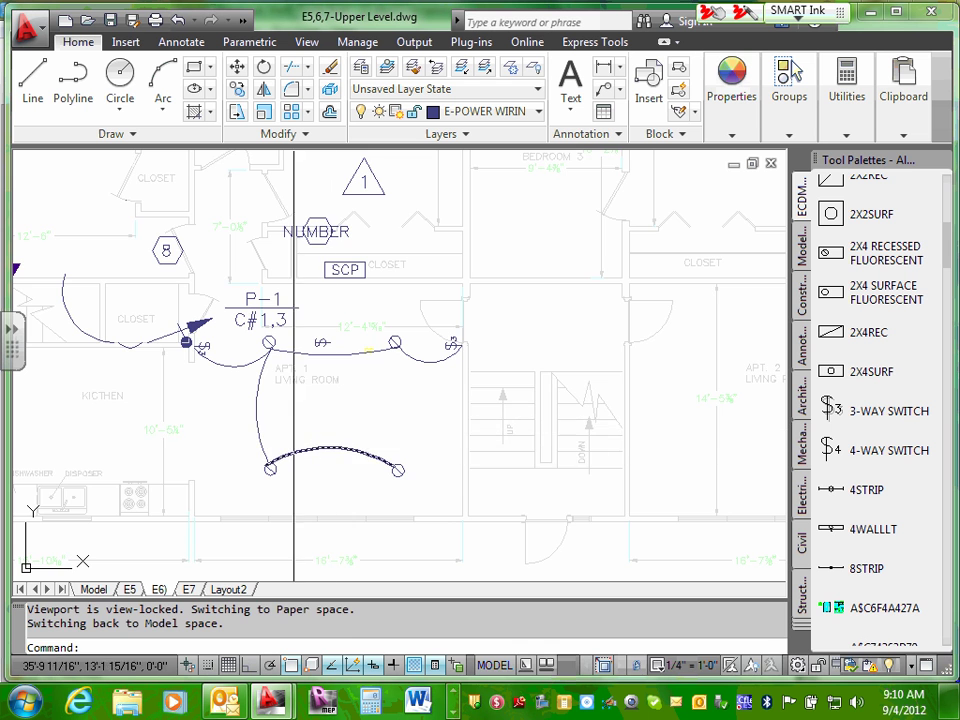
{"action": "middle_click_drag", "start_coordinate": [225, 413], "coordinate": [306, 466]}
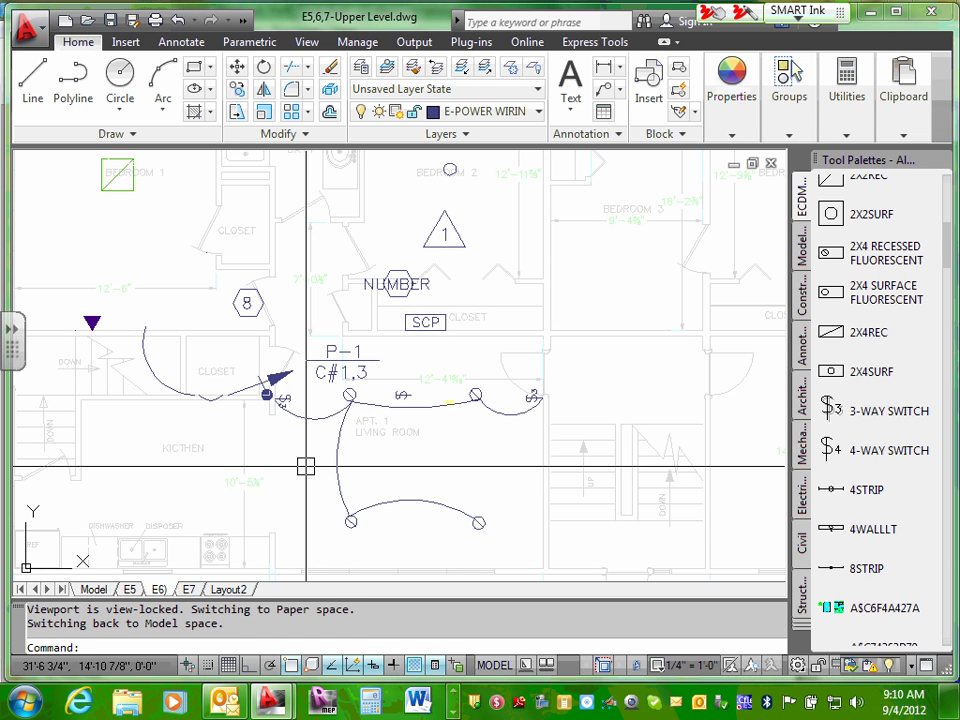
{"action": "scroll", "coordinate": [370, 390], "scroll_direction": "up", "scroll_amount": 3}
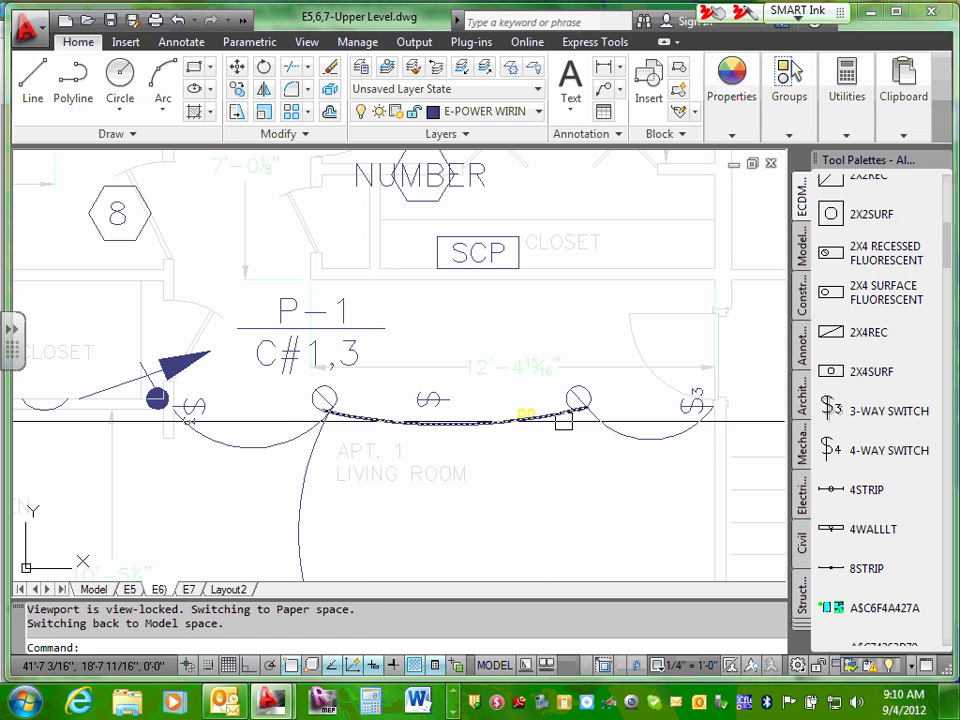
{"action": "middle_click_drag", "start_coordinate": [531, 410], "coordinate": [439, 408]}
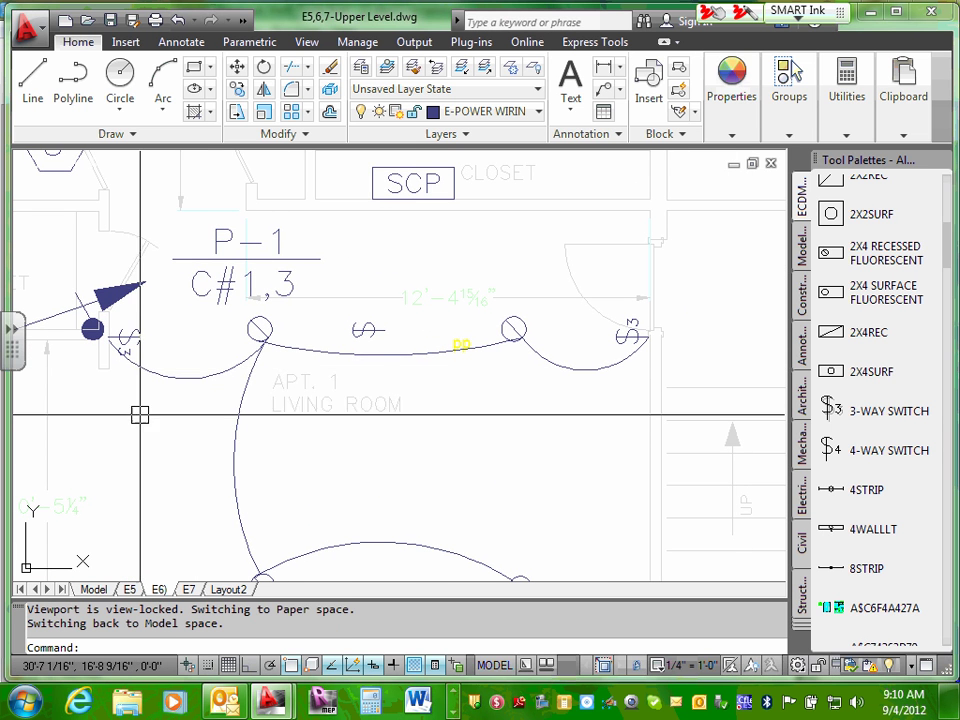
{"action": "mouse_move", "coordinate": [137, 411]}
{"action": "middle_mouse_down"}
{"action": "mouse_move", "coordinate": [415, 396]}
{"action": "mouse_move", "coordinate": [279, 553]}
{"action": "middle_mouse_up"}
{"action": "scroll", "coordinate": [290, 540], "scroll_direction": "up", "scroll_amount": 2}
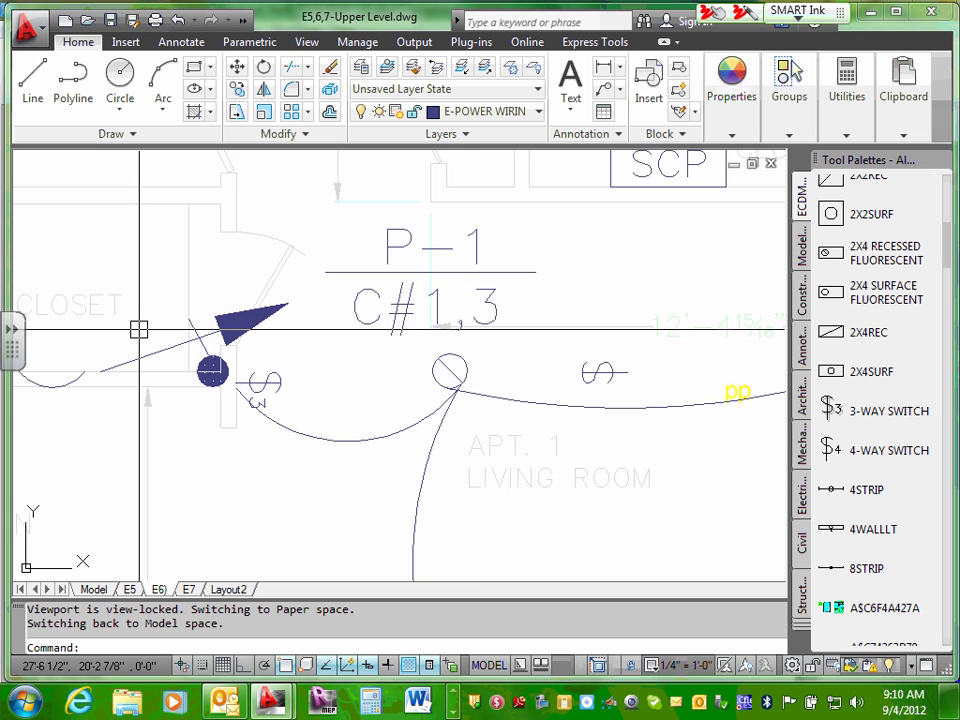
{"action": "scroll", "coordinate": [139, 330], "scroll_direction": "down", "scroll_amount": 4}
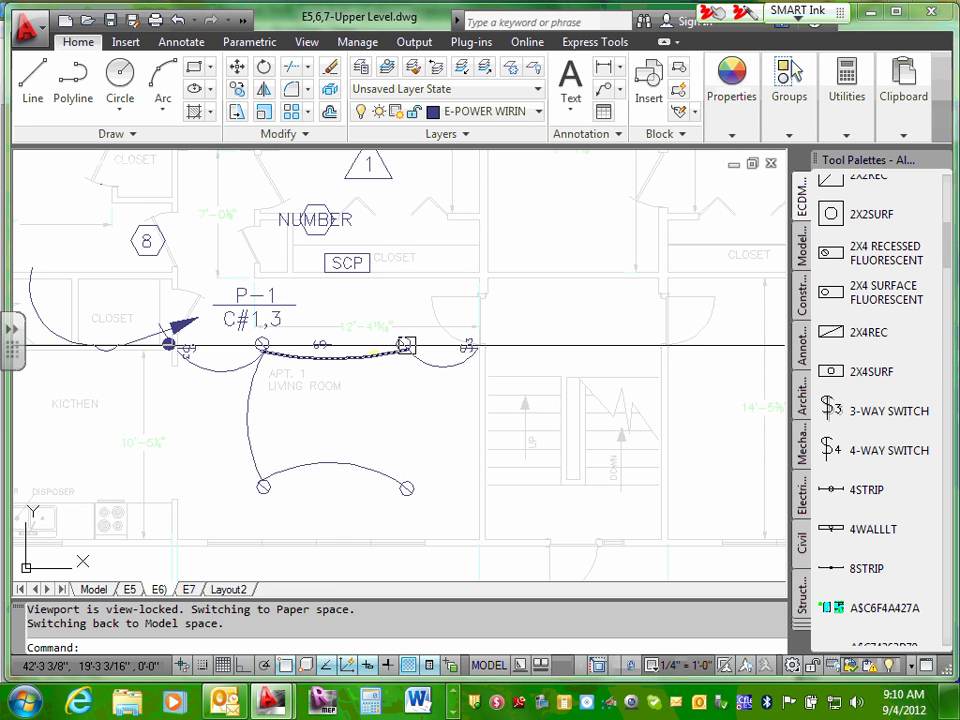
- Move the wiring arc between the two upper living-room lights to the E-LIGHTING WIRING layer
{"action": "left_click", "coordinate": [405, 345]}
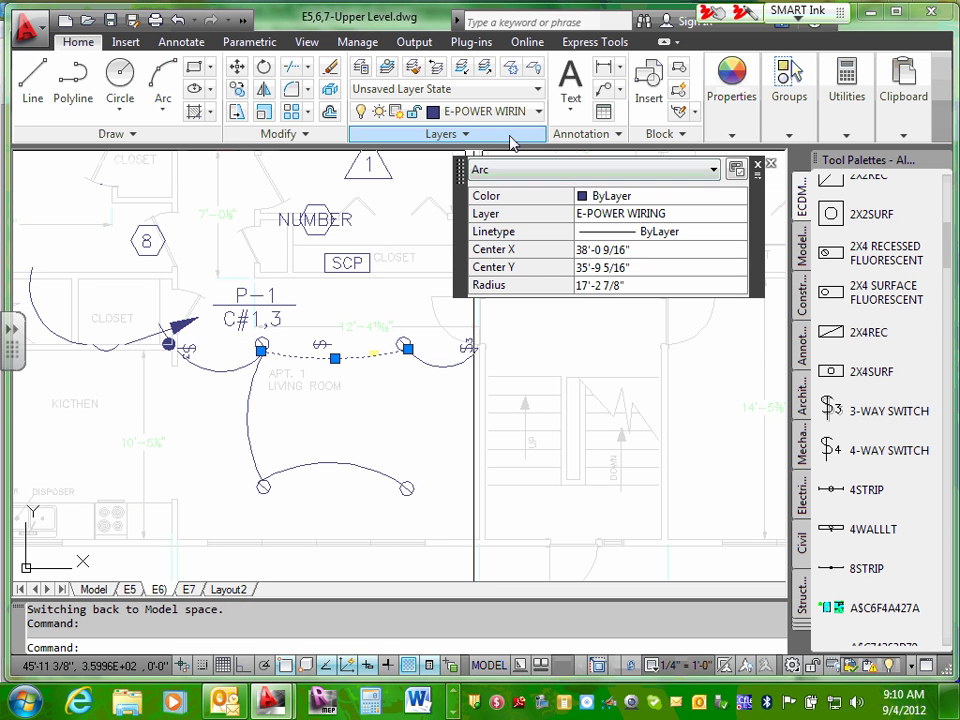
{"action": "left_click", "coordinate": [540, 112]}
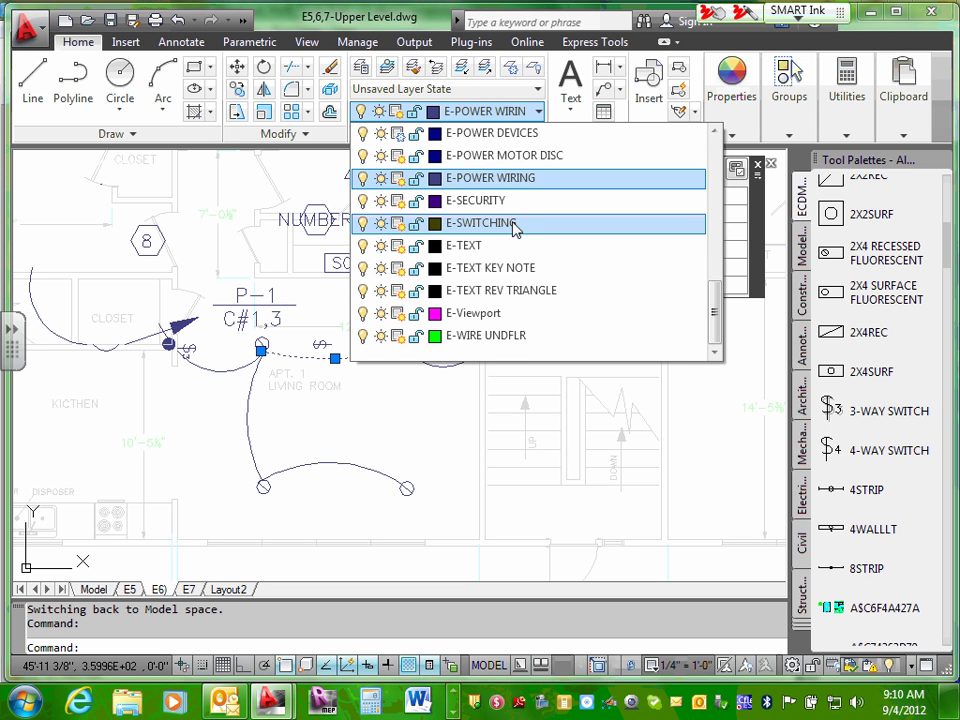
{"action": "scroll", "coordinate": [514, 224], "scroll_direction": "up", "scroll_amount": 2}
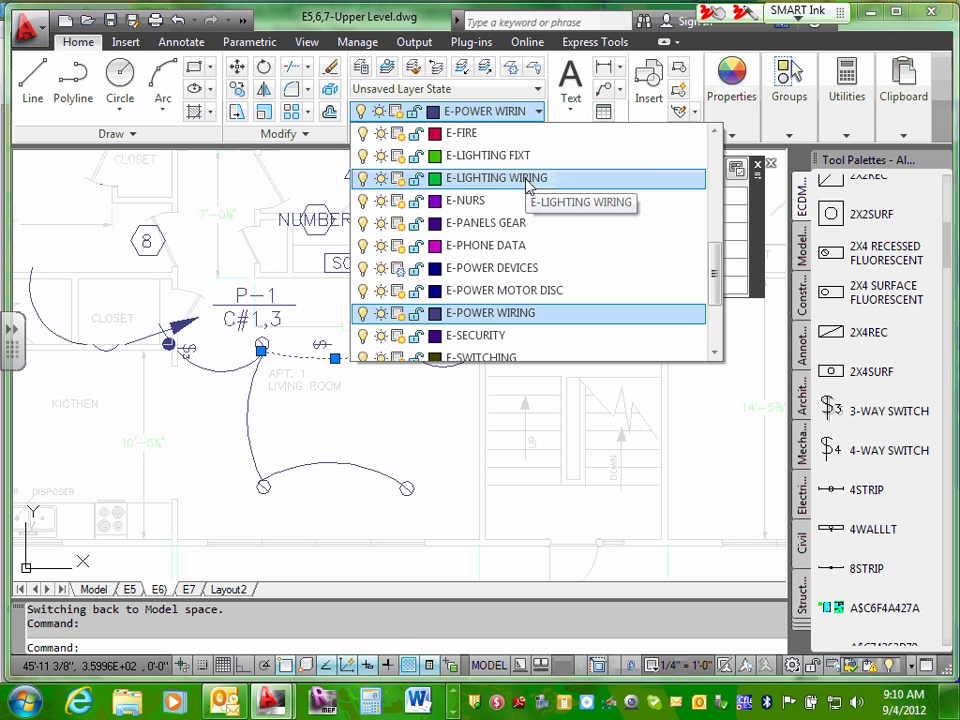
{"action": "left_click", "coordinate": [527, 186]}
- Move the four remaining living-room wiring arcs, including those to both 3-way switches, to the E-LIGHTING WIRING layer
{"action": "left_click", "coordinate": [441, 364]}
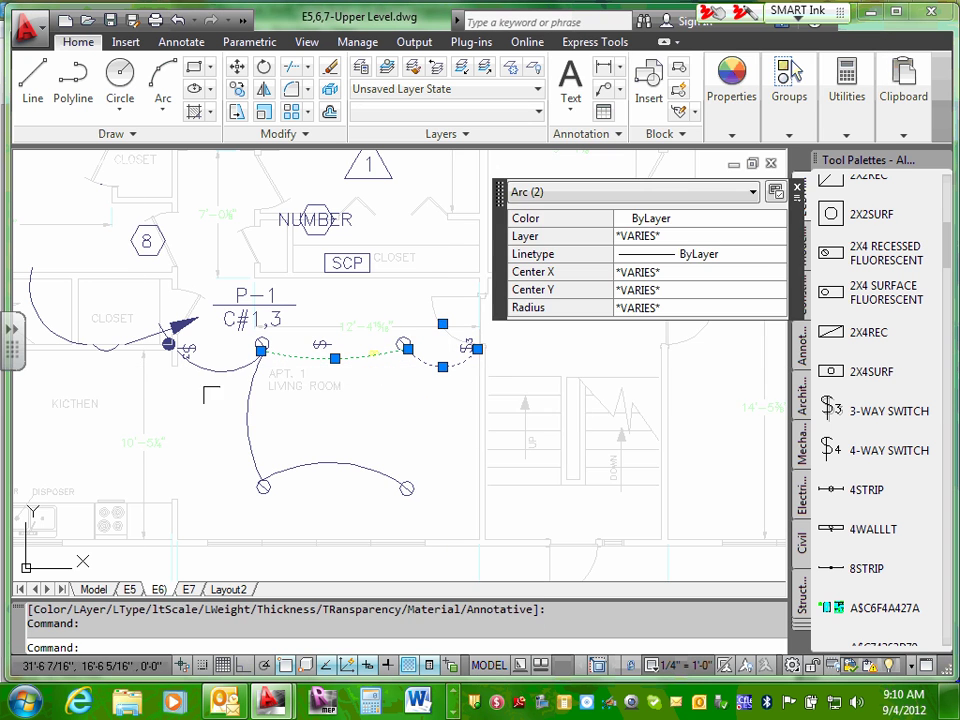
{"action": "left_click", "coordinate": [249, 392]}
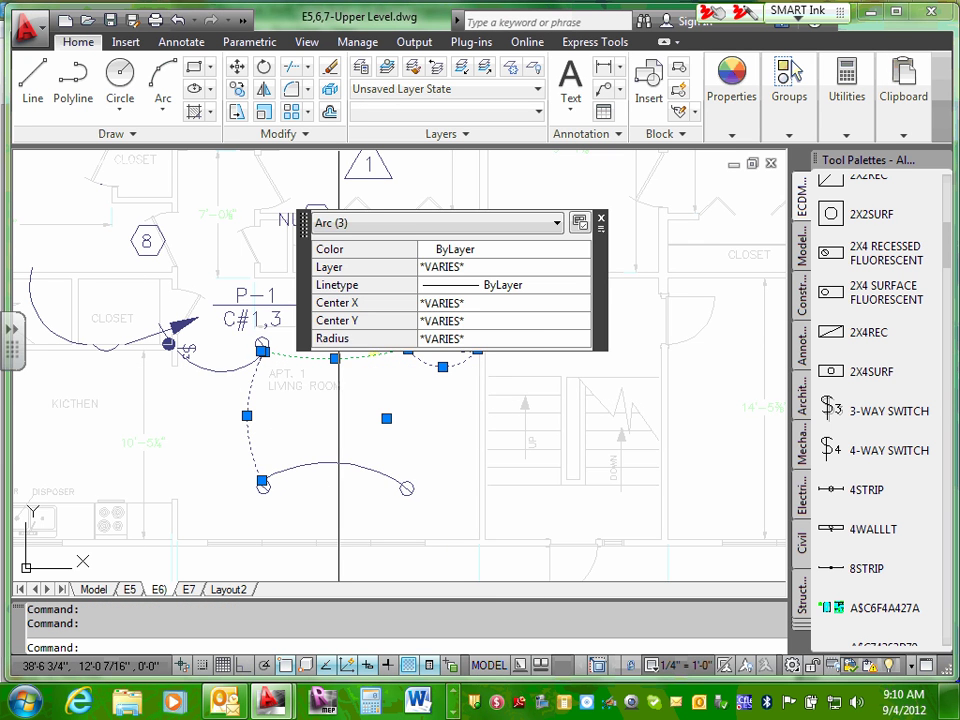
{"action": "left_click", "coordinate": [331, 462]}
{"action": "left_click", "coordinate": [227, 373]}
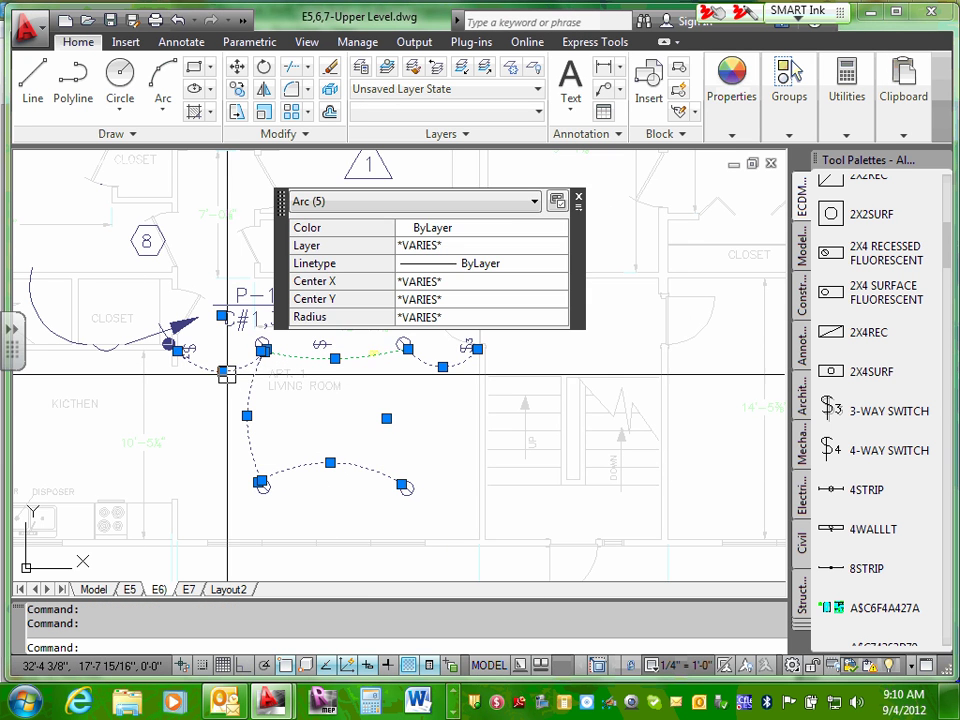
{"action": "left_click", "coordinate": [540, 118]}
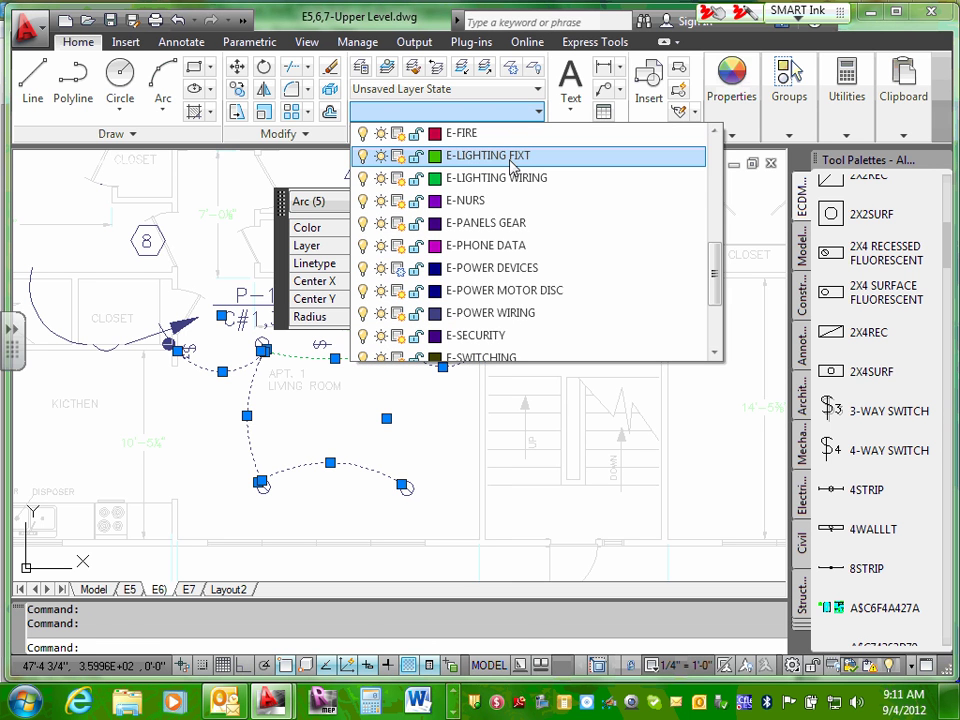
{"action": "left_click", "coordinate": [522, 186]}
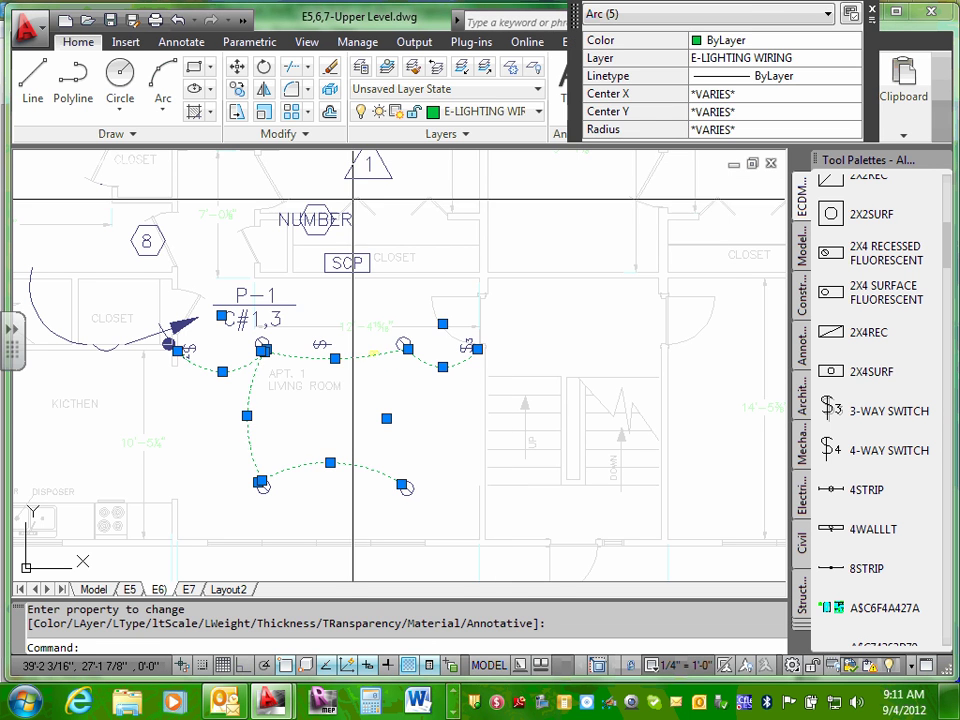
{"action": "key", "text": "Escape"}
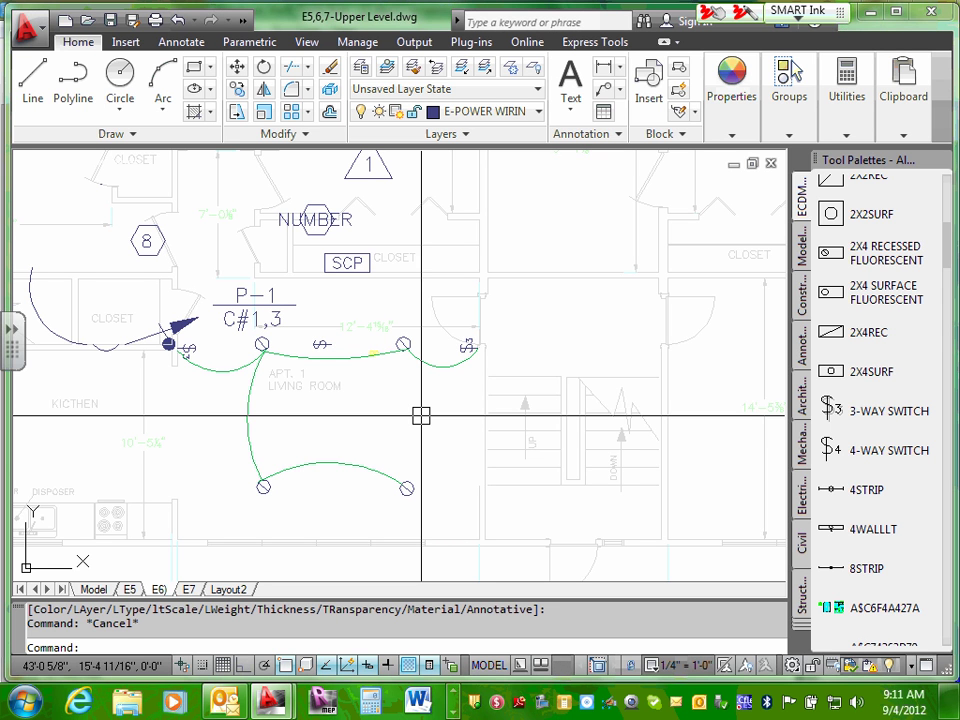
- On the E5 layout, freeze the E-LIGHTING WIRING layer in the current viewport
{"action": "left_click", "coordinate": [133, 590]}
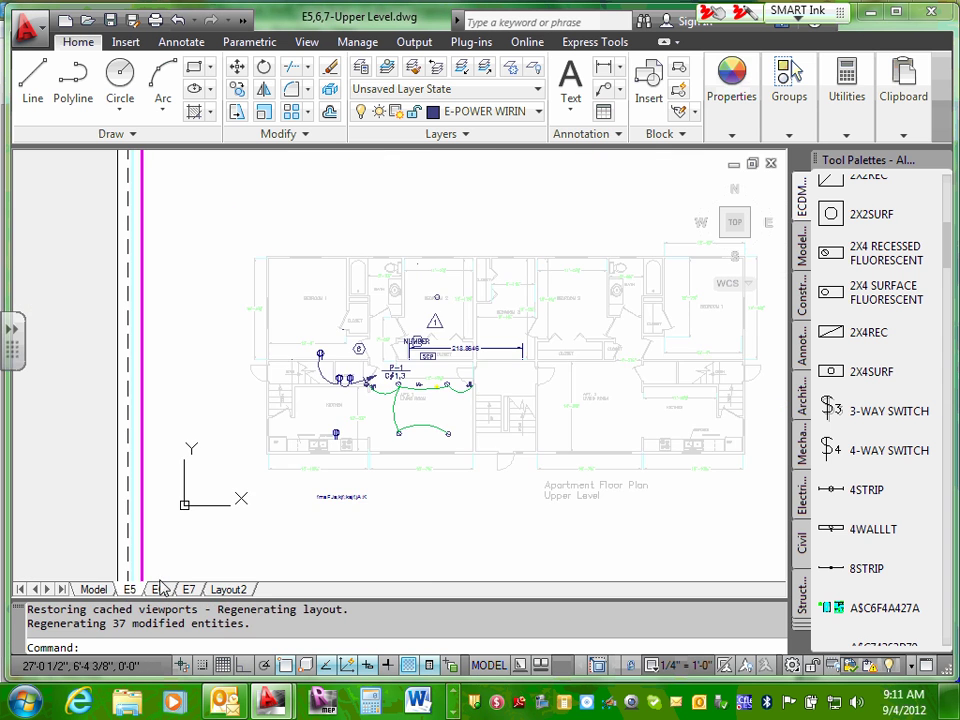
{"action": "scroll", "coordinate": [379, 423], "scroll_direction": "up", "scroll_amount": 2}
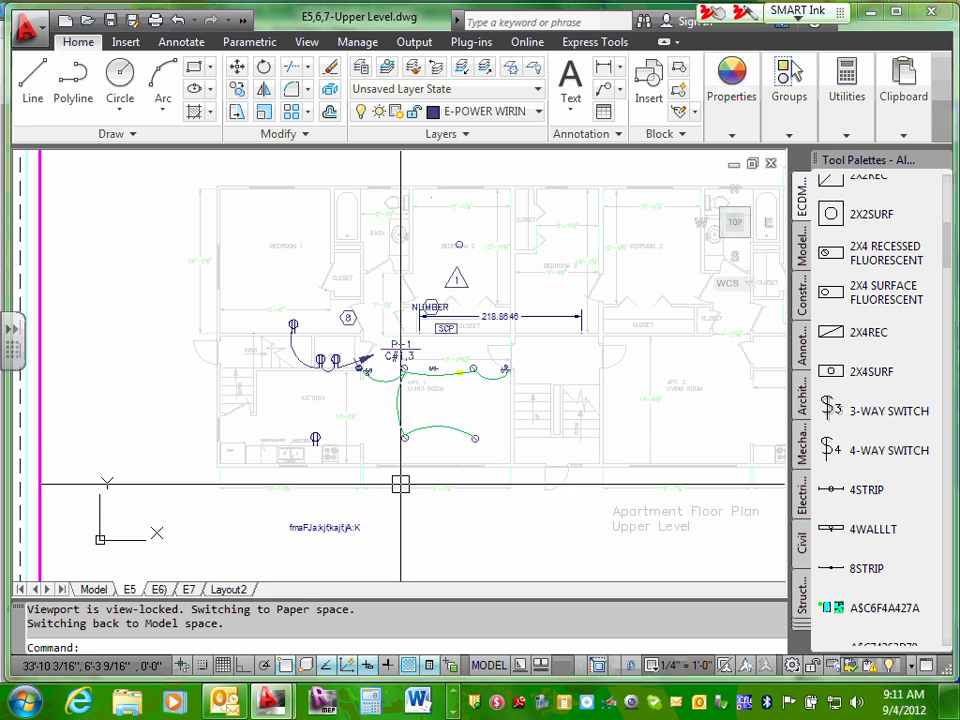
{"action": "left_click", "coordinate": [402, 494]}
{"action": "double_click", "coordinate": [402, 494]}
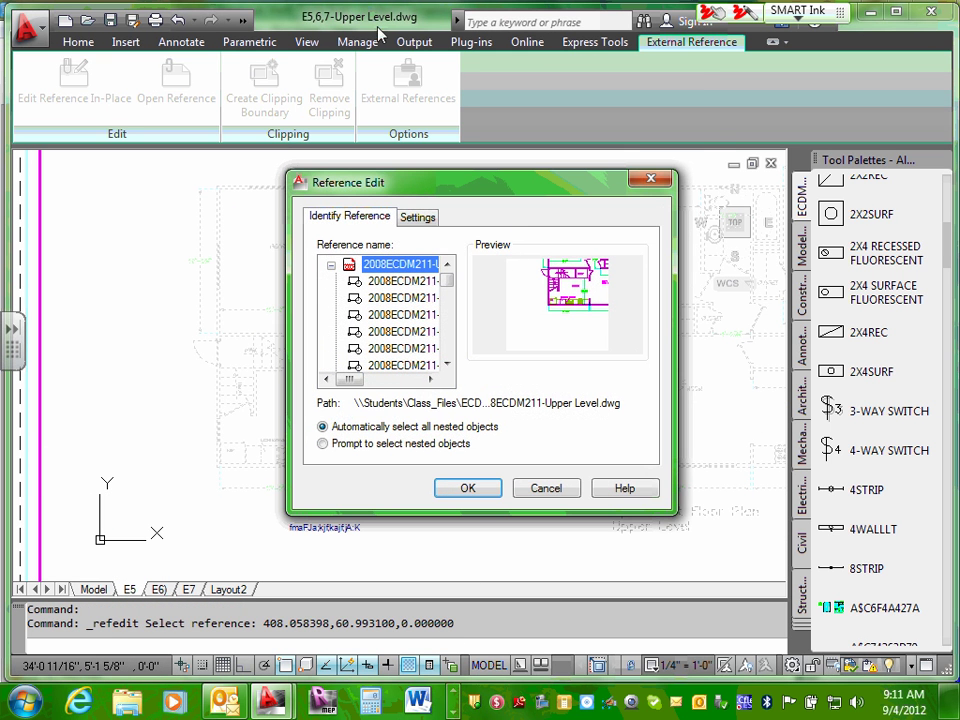
{"action": "left_click", "coordinate": [572, 490]}
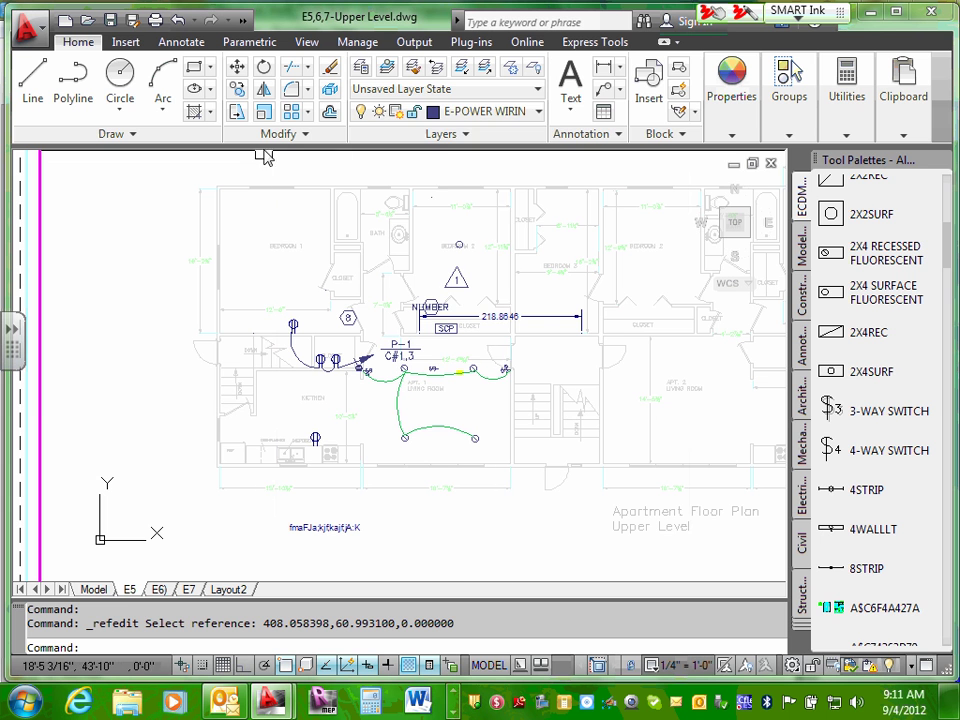
{"action": "left_click", "coordinate": [538, 112]}
{"action": "scroll", "coordinate": [517, 190], "scroll_direction": "up", "scroll_amount": 2}
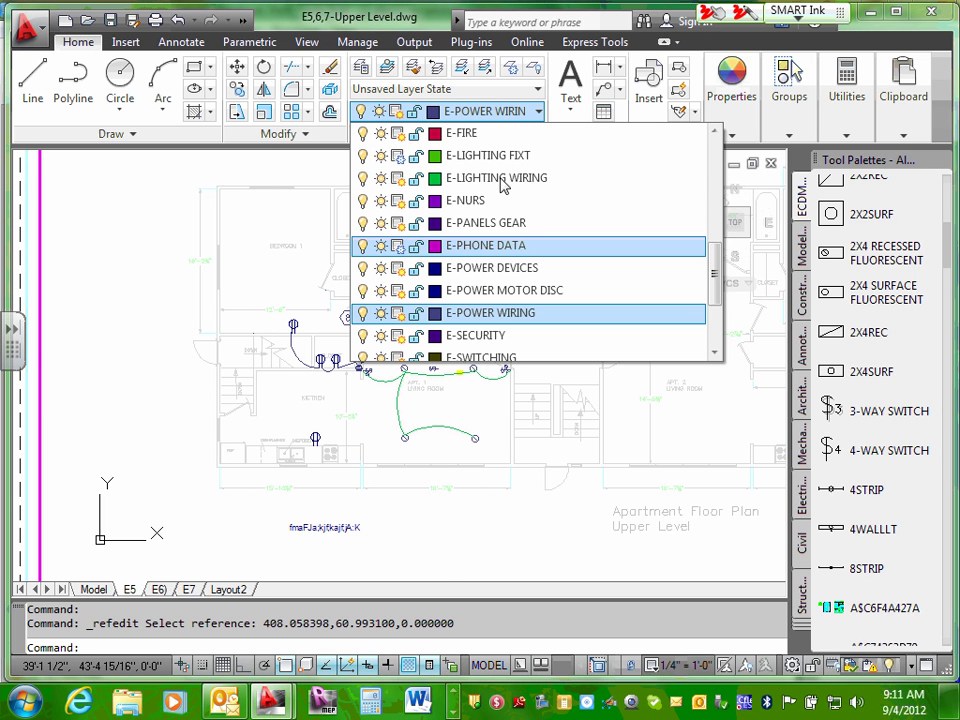
{"action": "left_click", "coordinate": [399, 179]}
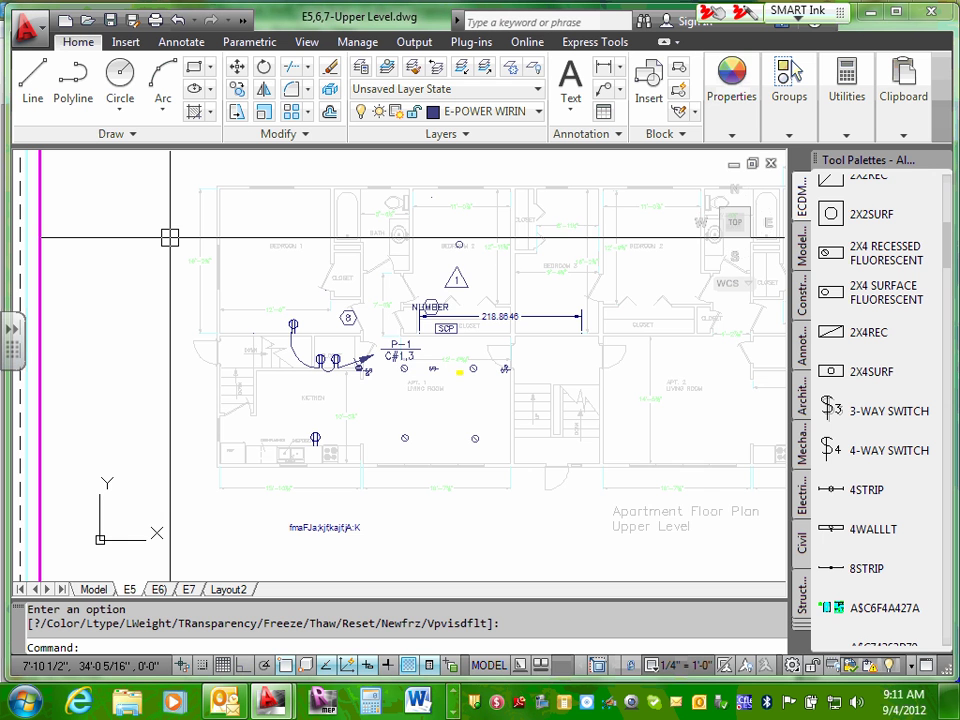
- On the E6 layout, copy the home run's line, arrowhead and P-1 C#1,3 tag to the clipboard
{"action": "left_click", "coordinate": [158, 589]}
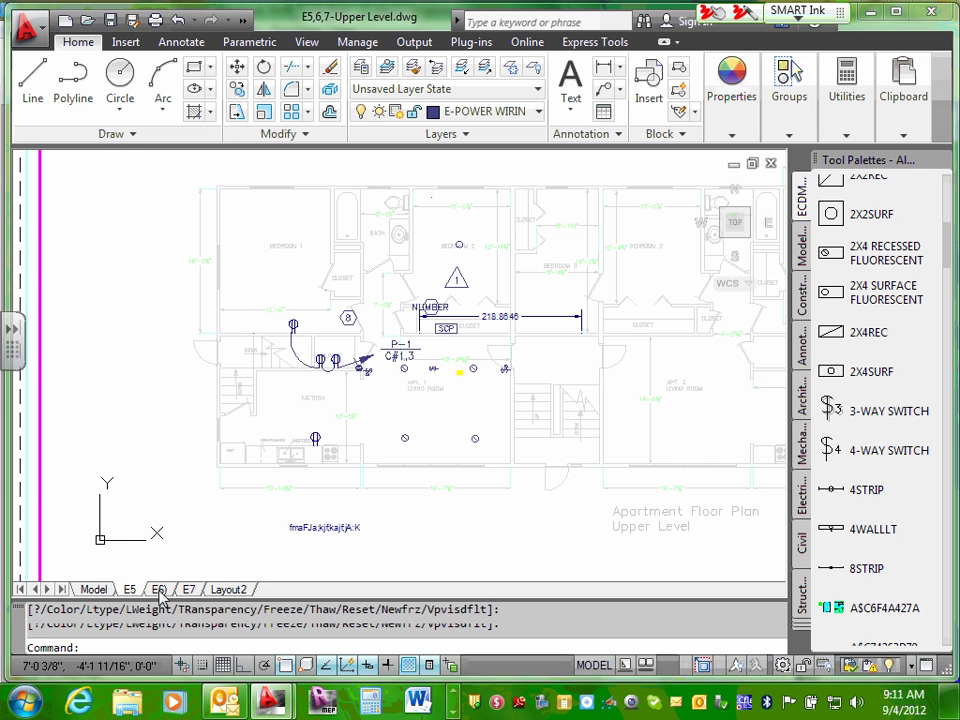
{"action": "scroll", "coordinate": [225, 401], "scroll_direction": "down", "scroll_amount": 5}
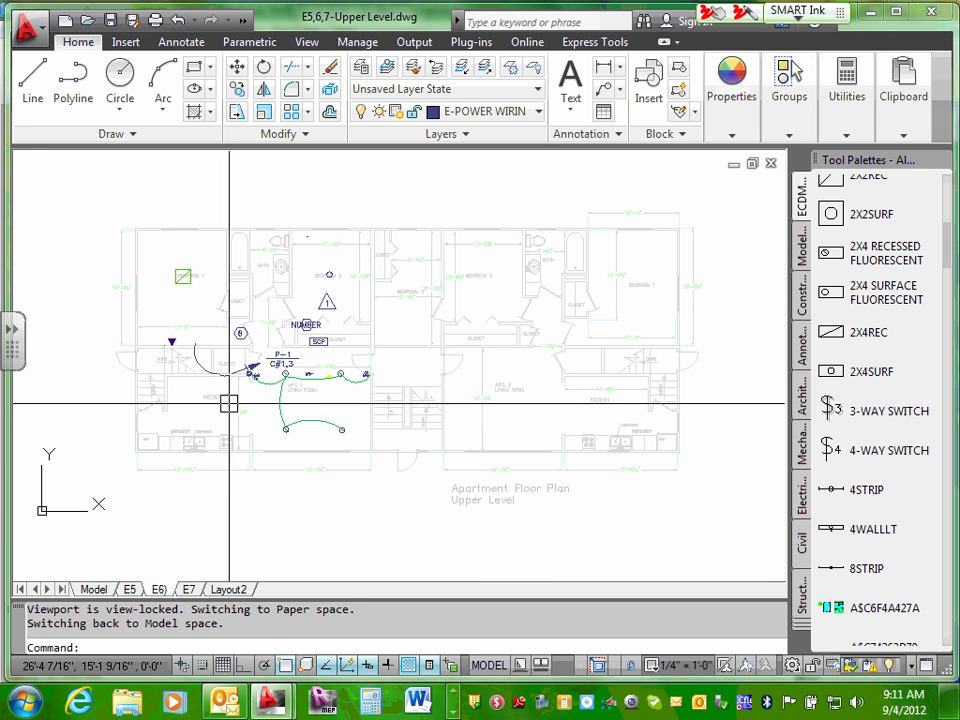
{"action": "scroll", "coordinate": [234, 408], "scroll_direction": "up", "scroll_amount": 4}
{"action": "middle_click_drag", "start_coordinate": [274, 378], "coordinate": [304, 401]}
{"action": "scroll", "coordinate": [312, 355], "scroll_direction": "up", "scroll_amount": 3}
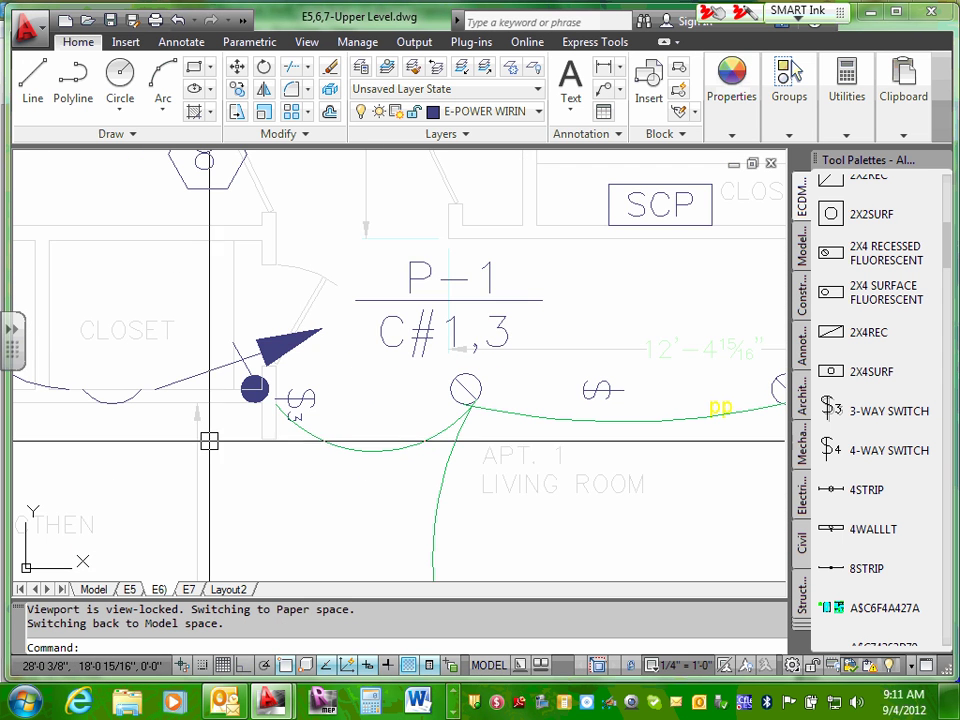
{"action": "scroll", "coordinate": [232, 424], "scroll_direction": "up", "scroll_amount": 2}
{"action": "left_click", "coordinate": [229, 328]}
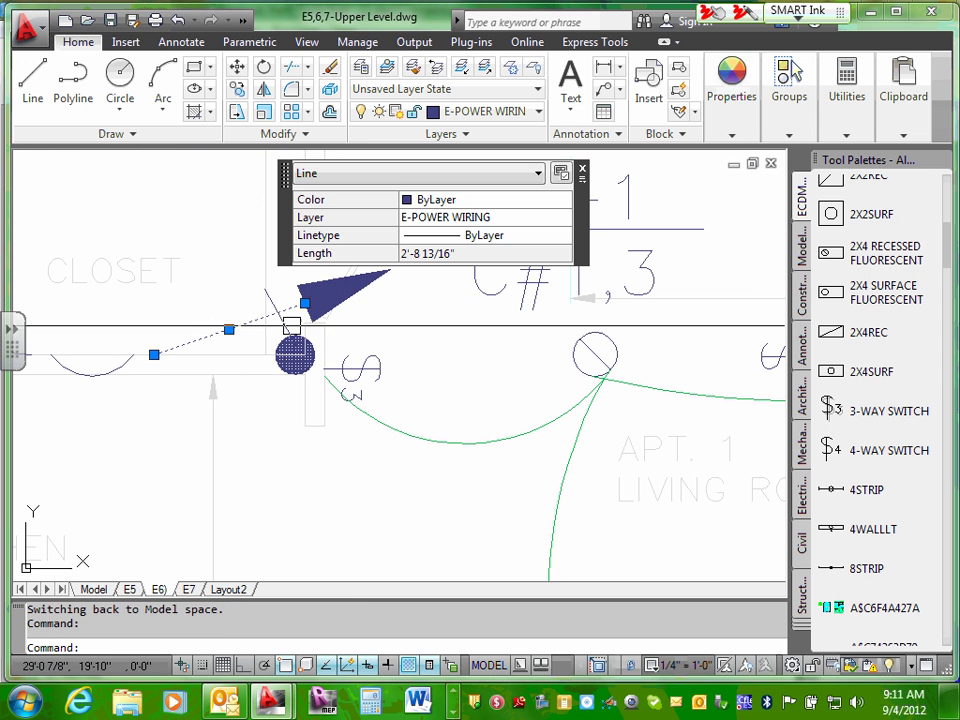
{"action": "left_click", "coordinate": [335, 307]}
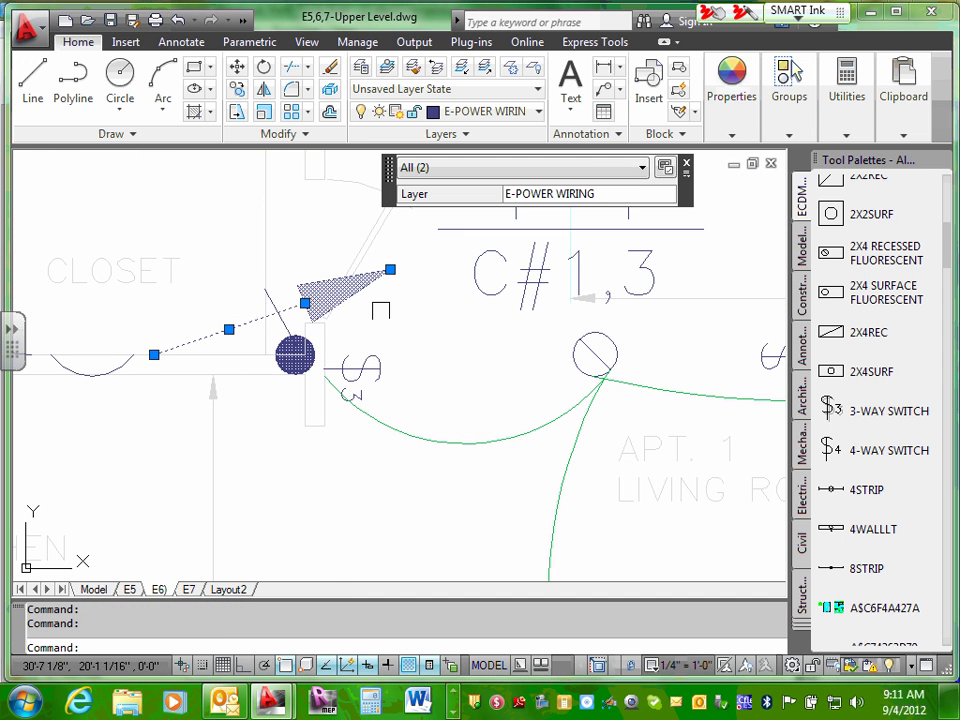
{"action": "left_click", "coordinate": [533, 271]}
{"action": "right_click", "coordinate": [533, 271]}
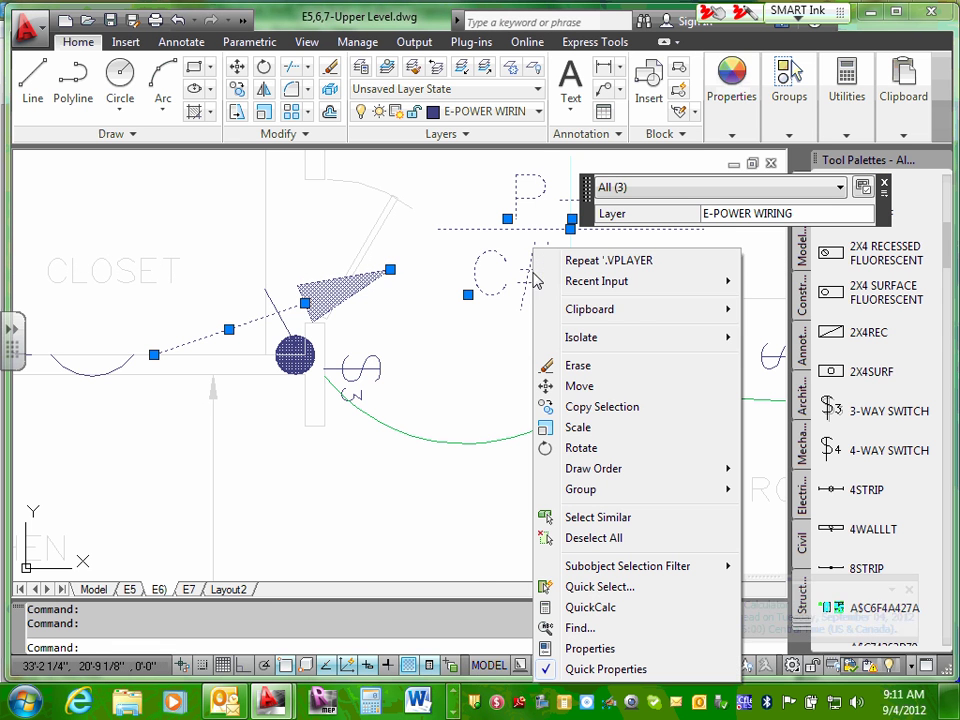
{"action": "mouse_move", "coordinate": [622, 316]}
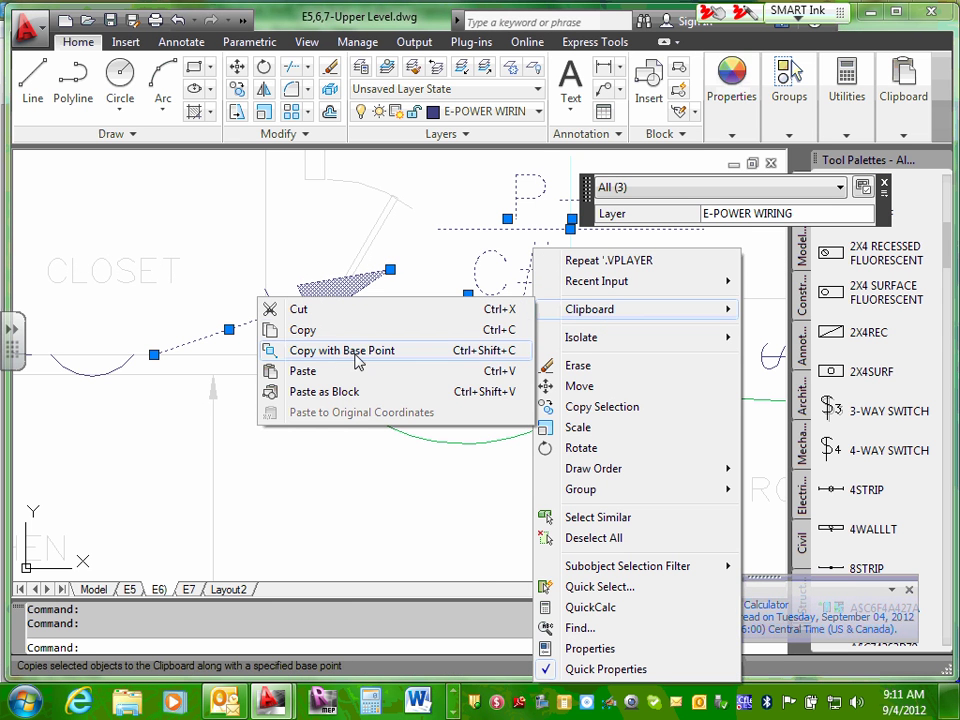
{"action": "left_click", "coordinate": [302, 330]}
- Paste the copied home run into Bedroom 3, starting its line at the wall above the right-hand 3-way switch
{"action": "scroll", "coordinate": [290, 330], "scroll_direction": "down", "scroll_amount": 3}
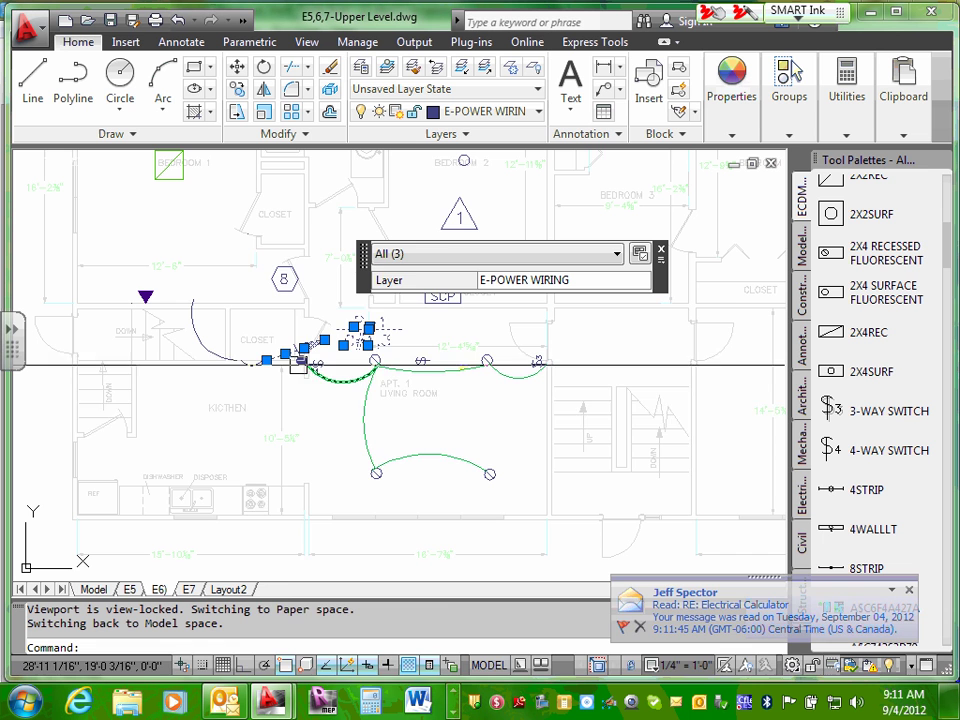
{"action": "right_click", "coordinate": [249, 422]}
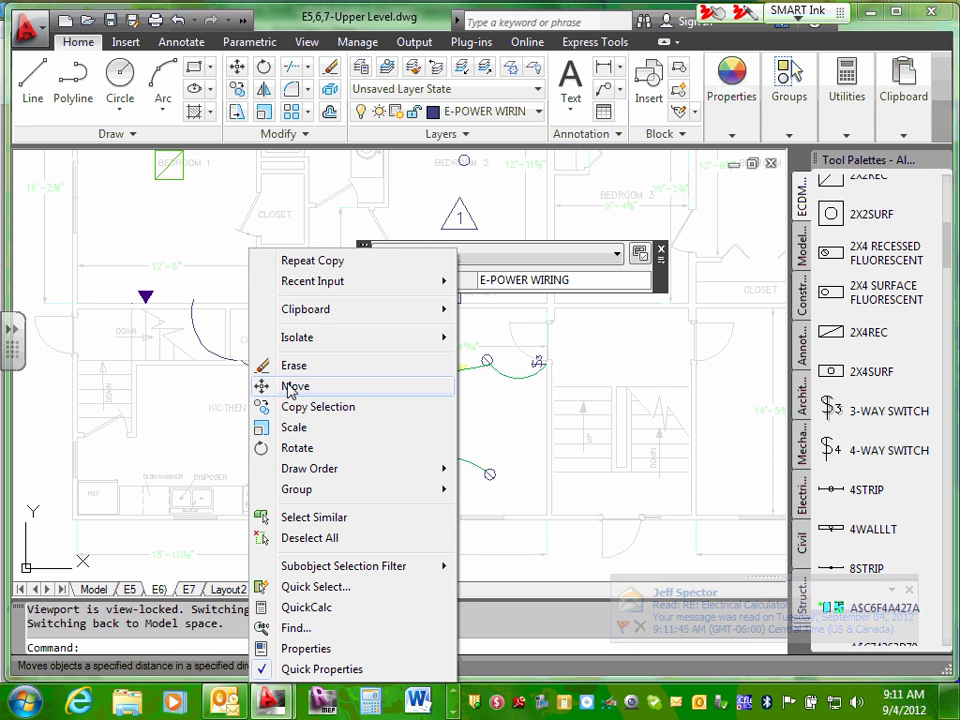
{"action": "mouse_move", "coordinate": [333, 316]}
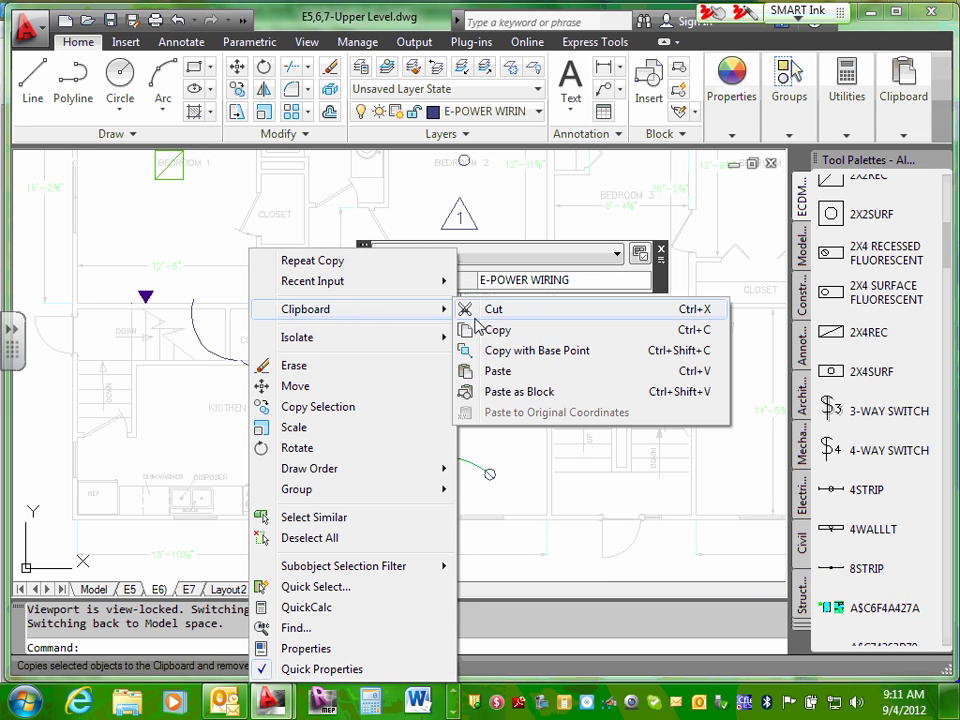
{"action": "left_click", "coordinate": [500, 373]}
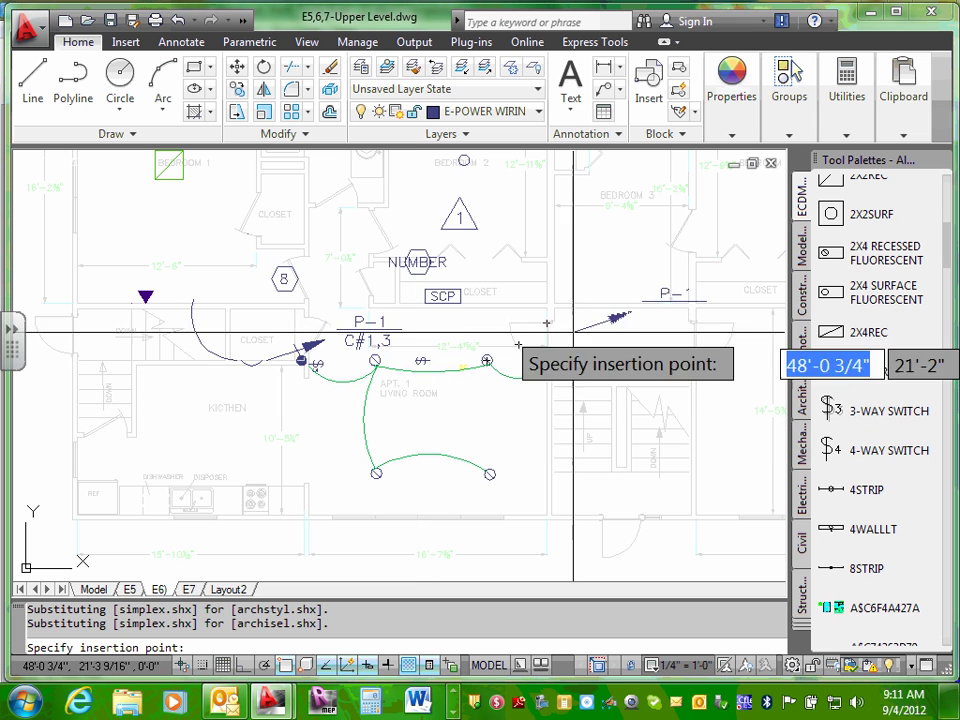
{"action": "left_click", "coordinate": [546, 284]}
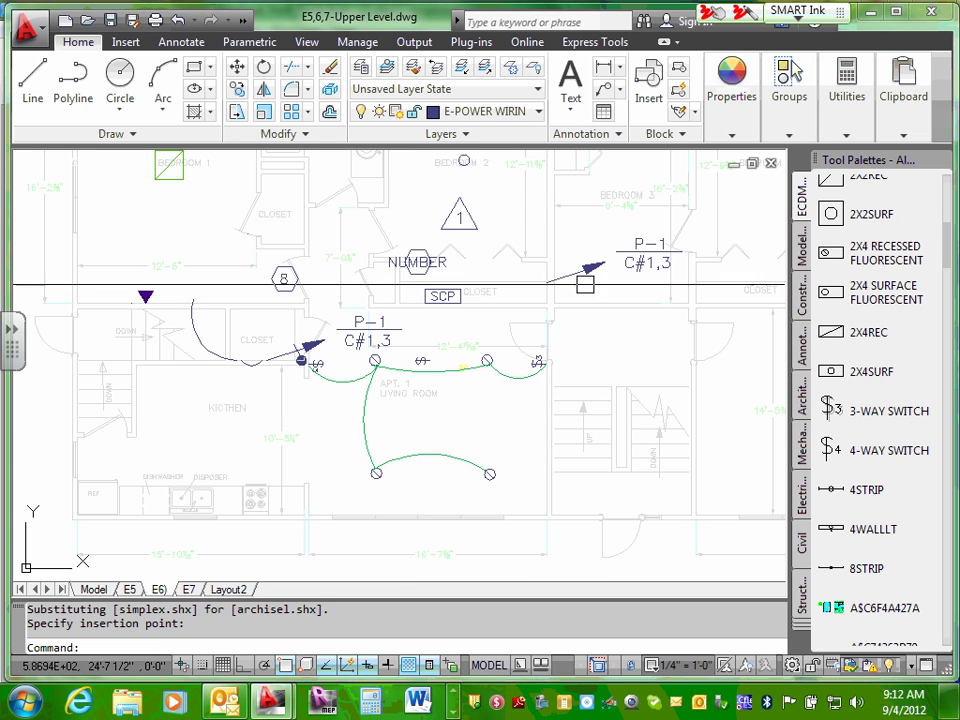
- Move the pasted home run's line and P-1 C#1,3 tag to the E-LIGHTING WIRING layer
{"action": "left_click", "coordinate": [585, 270]}
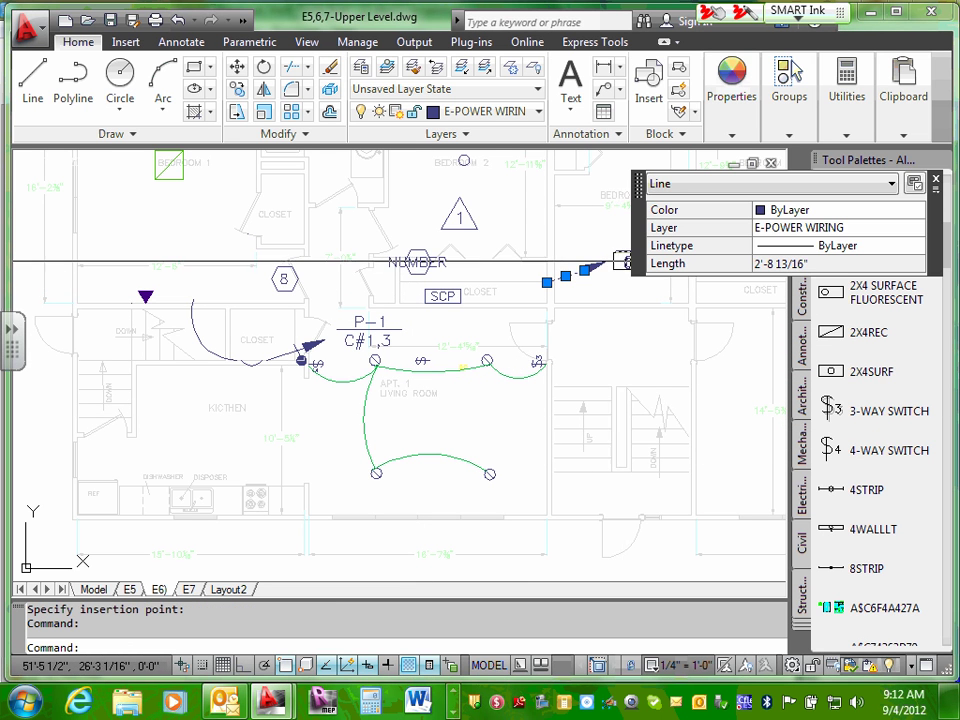
{"action": "left_click", "coordinate": [630, 257]}
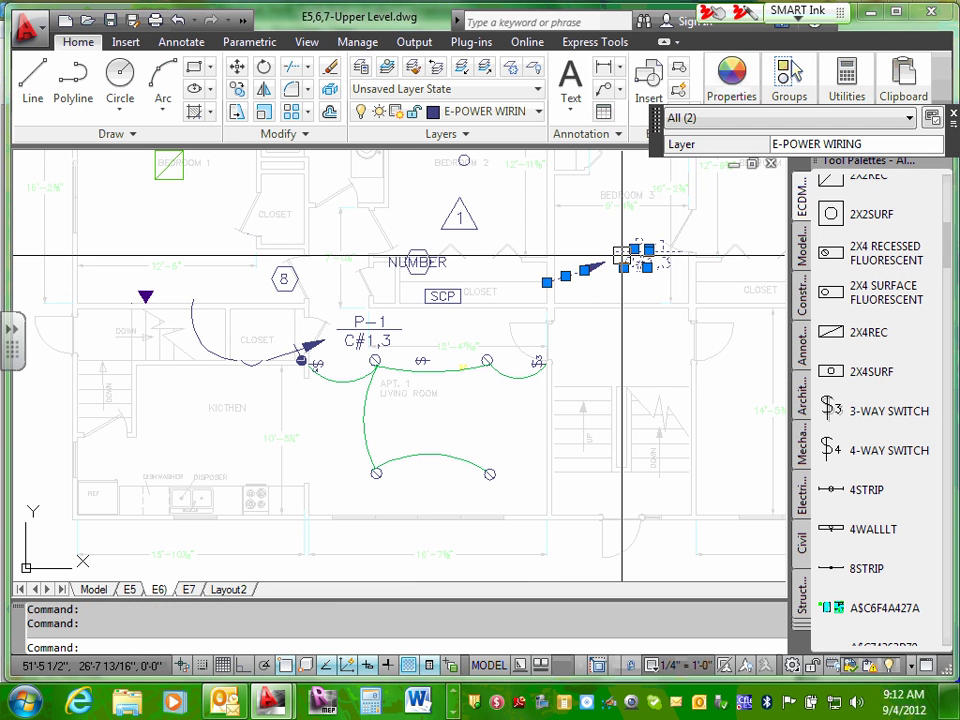
{"action": "left_click", "coordinate": [540, 112]}
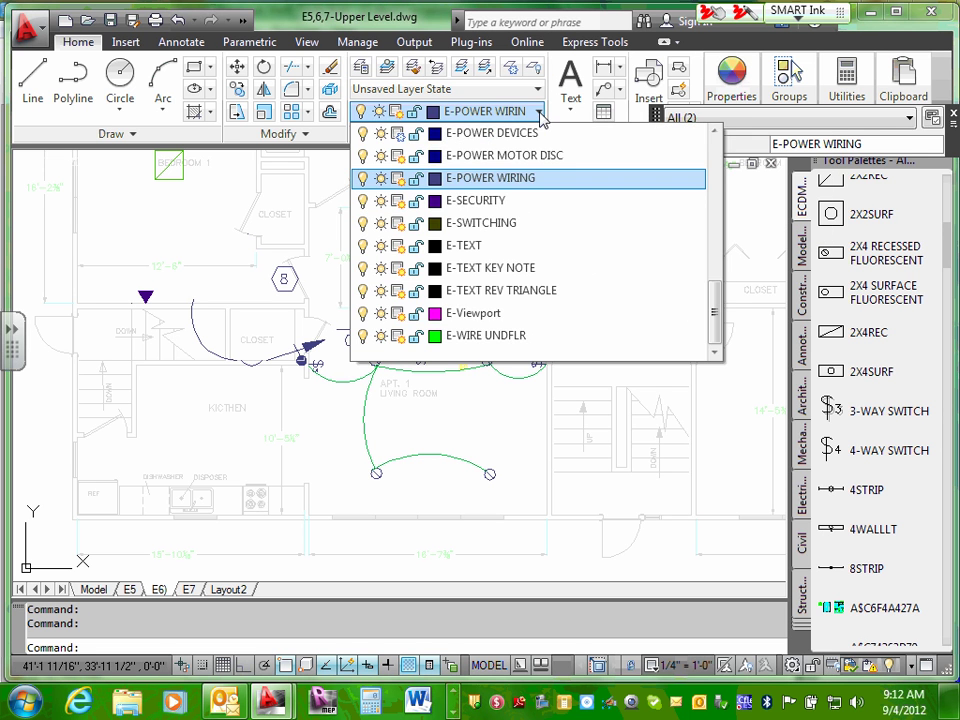
{"action": "scroll", "coordinate": [532, 158], "scroll_direction": "up", "scroll_amount": 3}
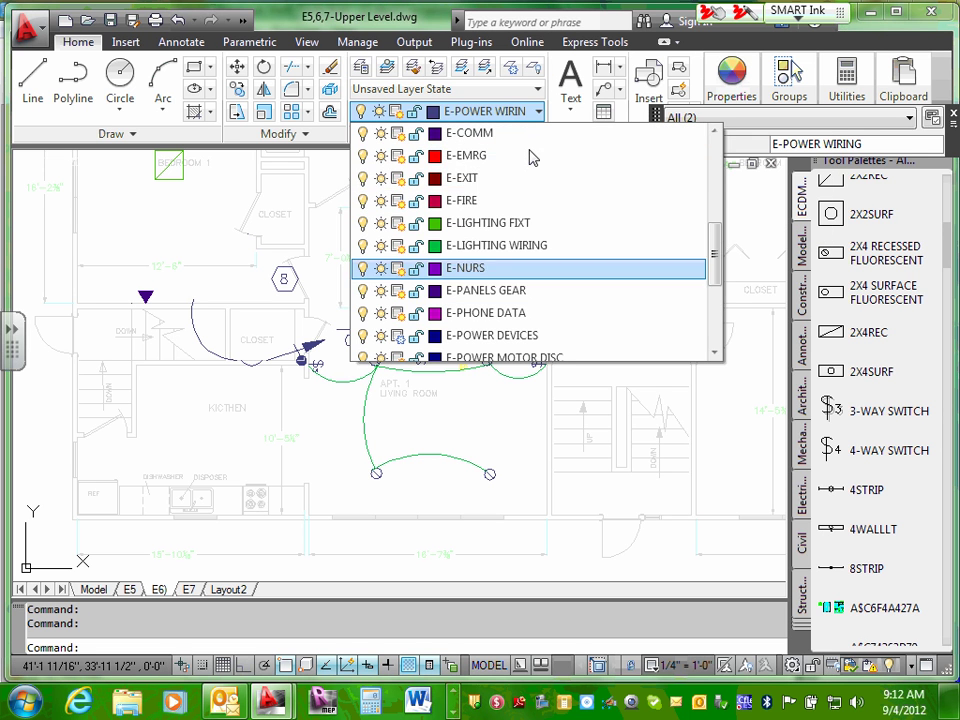
{"action": "left_click", "coordinate": [519, 255]}
{"action": "key", "text": "Escape"}
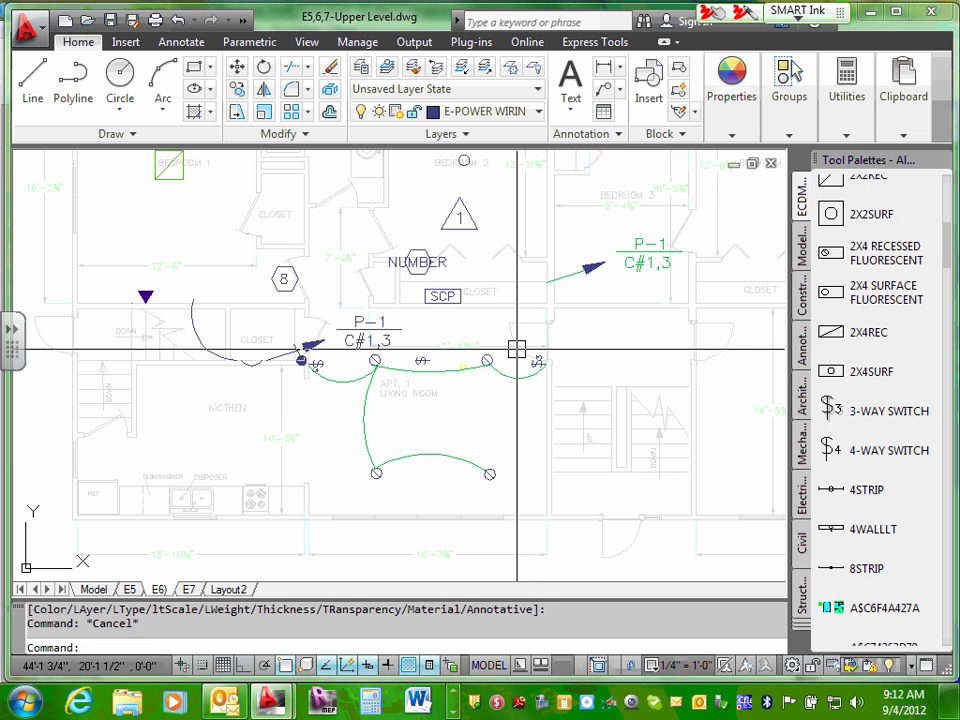
- Move the pasted home run's arrowhead block to the E-LIGHTING WIRING layer
{"action": "scroll", "coordinate": [630, 233], "scroll_direction": "up", "scroll_amount": 5}
{"action": "left_click", "coordinate": [597, 267]}
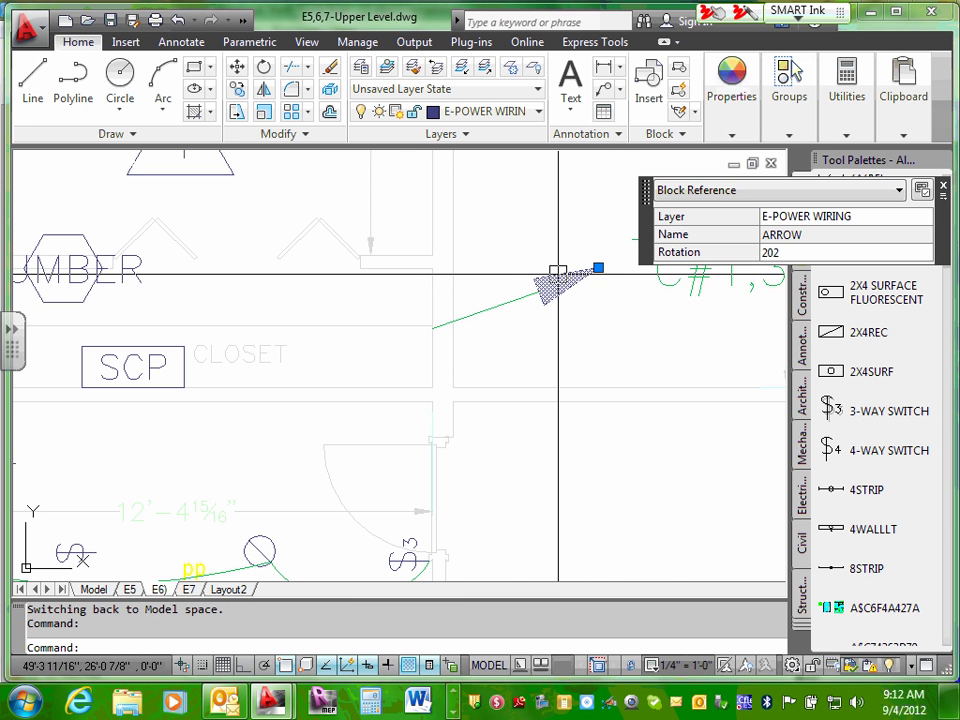
{"action": "left_click", "coordinate": [539, 113]}
{"action": "scroll", "coordinate": [514, 154], "scroll_direction": "up", "scroll_amount": 2}
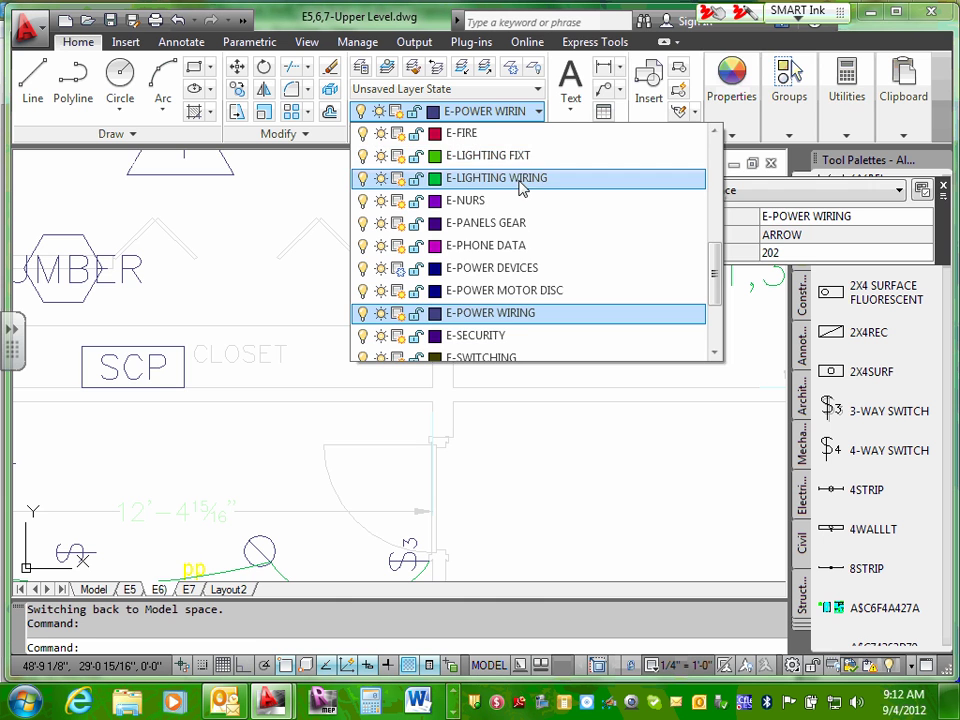
{"action": "left_click", "coordinate": [519, 188]}
{"action": "key", "text": "Escape"}
{"action": "scroll", "coordinate": [570, 399], "scroll_direction": "down", "scroll_amount": 6}
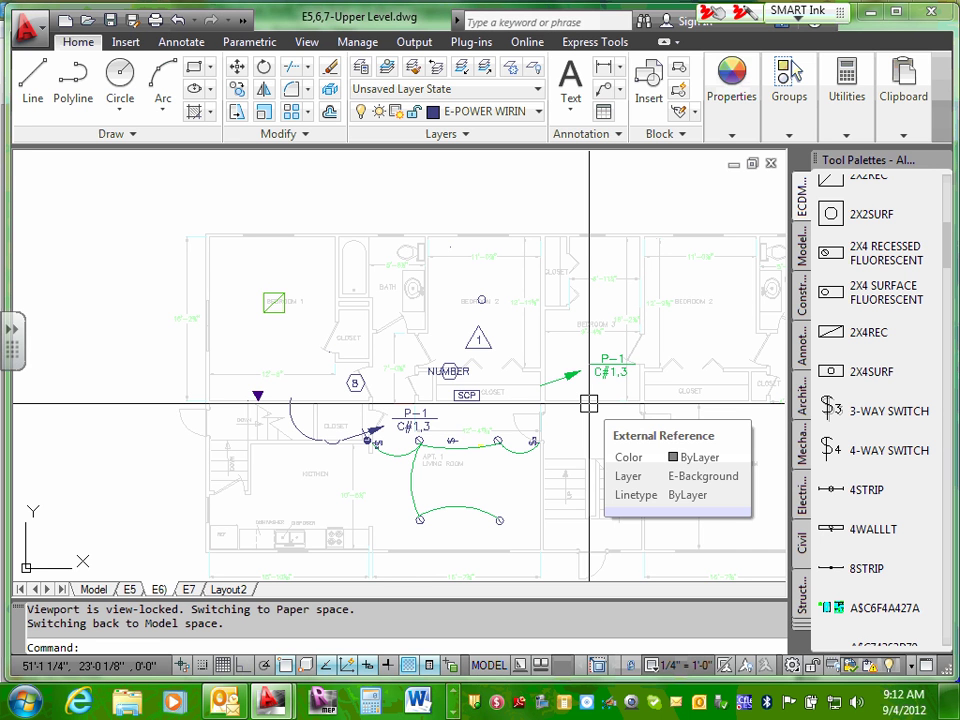
{"action": "scroll", "coordinate": [545, 403], "scroll_direction": "up", "scroll_amount": 2}
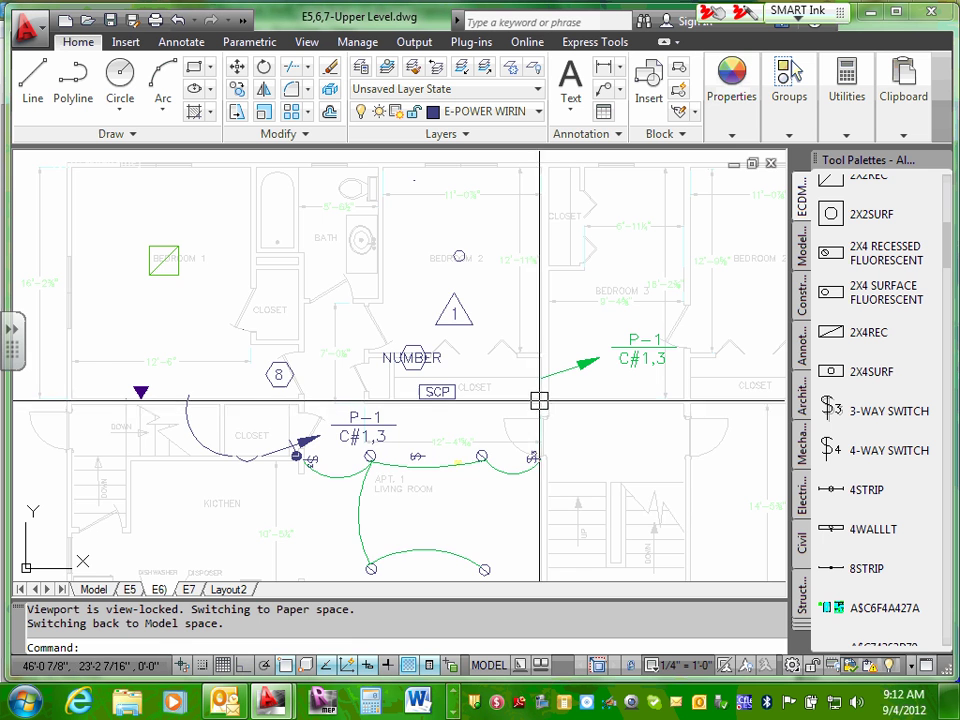
{"action": "middle_click_drag", "start_coordinate": [486, 514], "coordinate": [519, 469]}
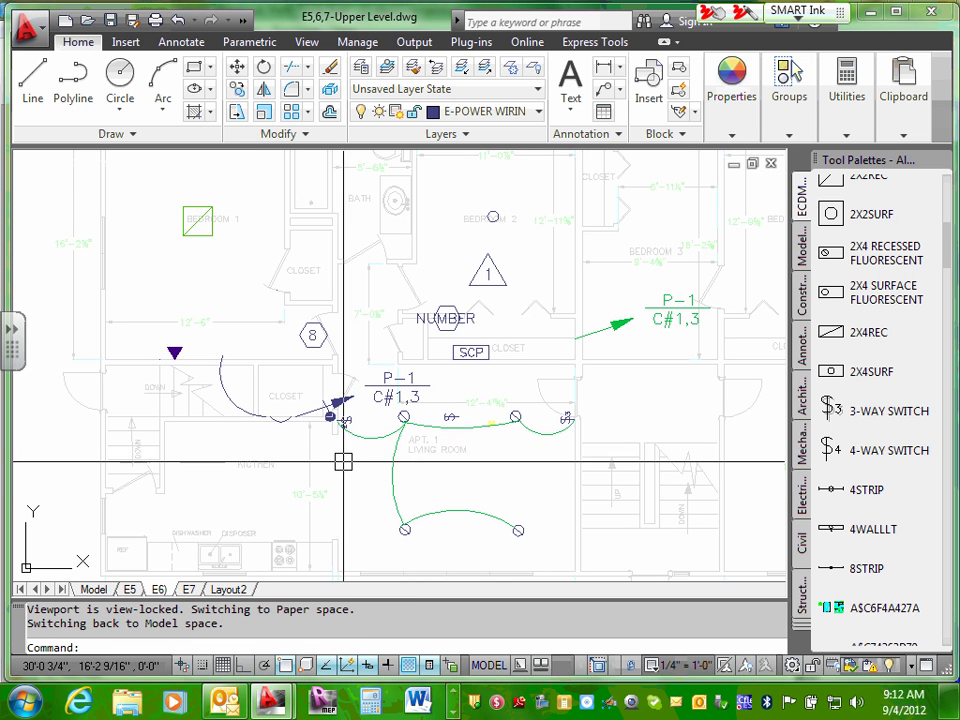
{"action": "middle_click_drag", "start_coordinate": [343, 456], "coordinate": [420, 435]}
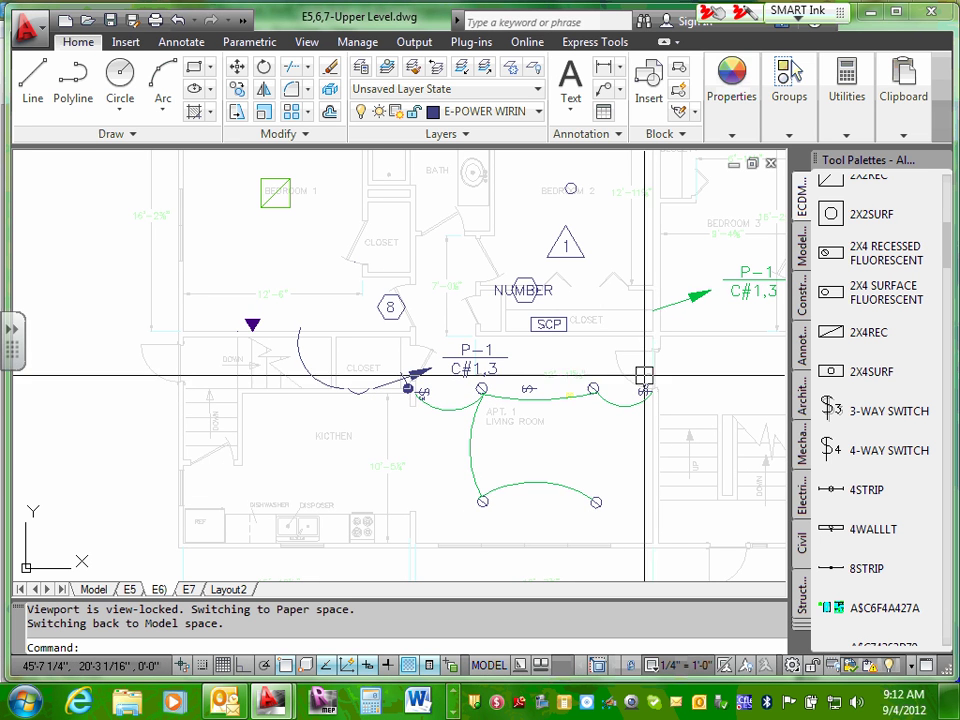
- Move the green home run's line, arrowhead and P-1 C#1,3 tag down so the line starts at the right-hand 3-way switch
{"action": "scroll", "coordinate": [671, 379], "scroll_direction": "up", "scroll_amount": 3}
{"action": "scroll", "coordinate": [619, 318], "scroll_direction": "down", "scroll_amount": 2}
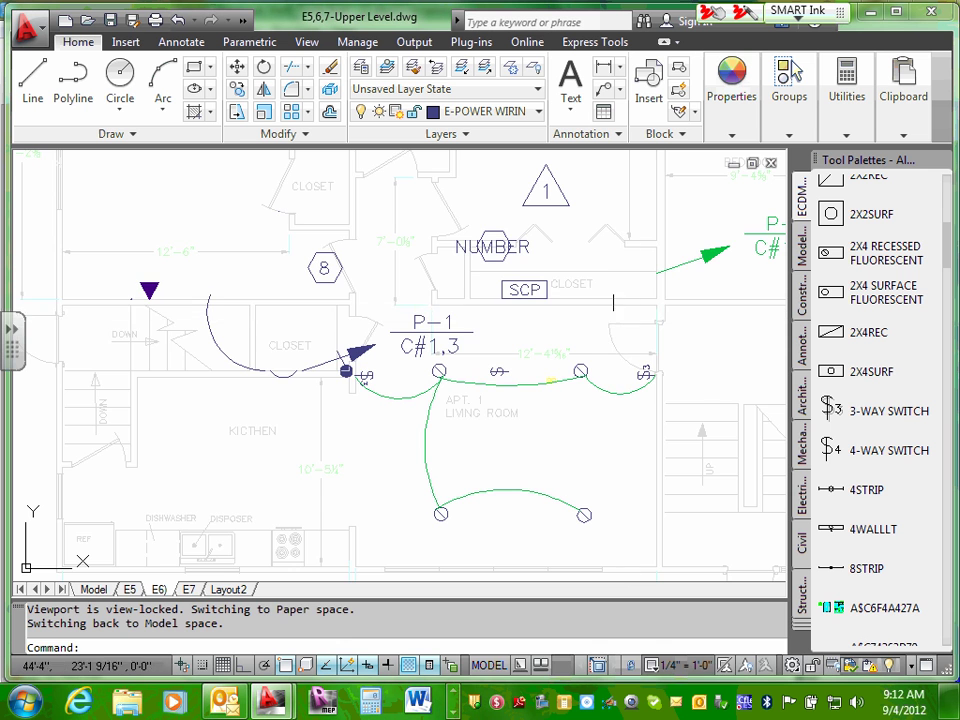
{"action": "scroll", "coordinate": [460, 343], "scroll_direction": "down", "scroll_amount": 3}
{"action": "scroll", "coordinate": [423, 356], "scroll_direction": "up", "scroll_amount": 2}
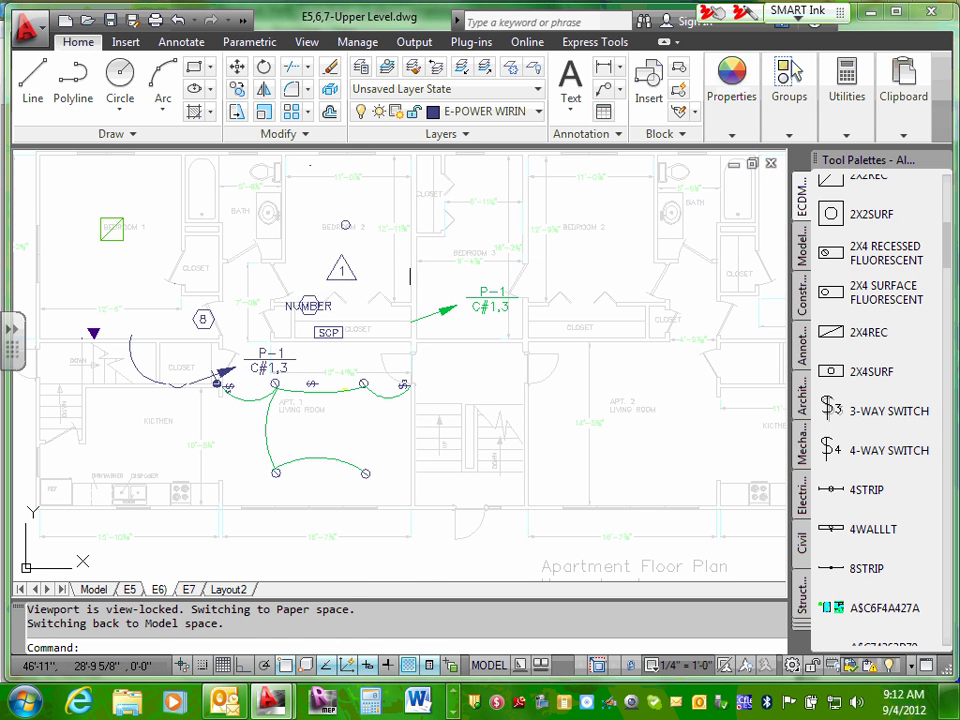
{"action": "left_click", "coordinate": [437, 312]}
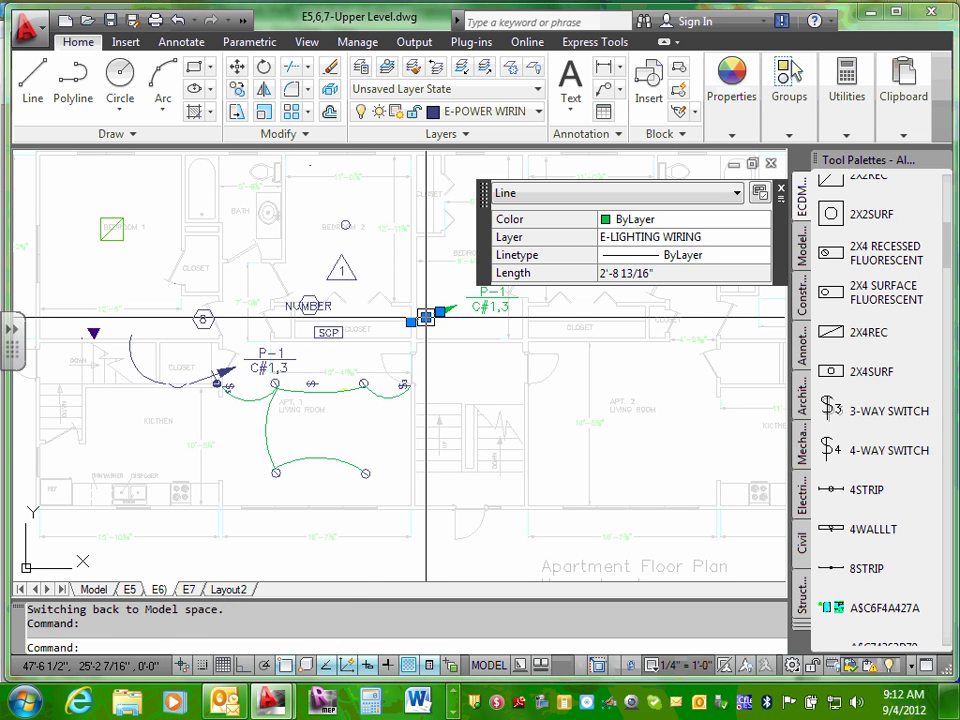
{"action": "left_click", "coordinate": [486, 302]}
{"action": "scroll", "coordinate": [454, 306], "scroll_direction": "up", "scroll_amount": 3}
{"action": "left_click", "coordinate": [457, 307]}
{"action": "right_click", "coordinate": [457, 307]}
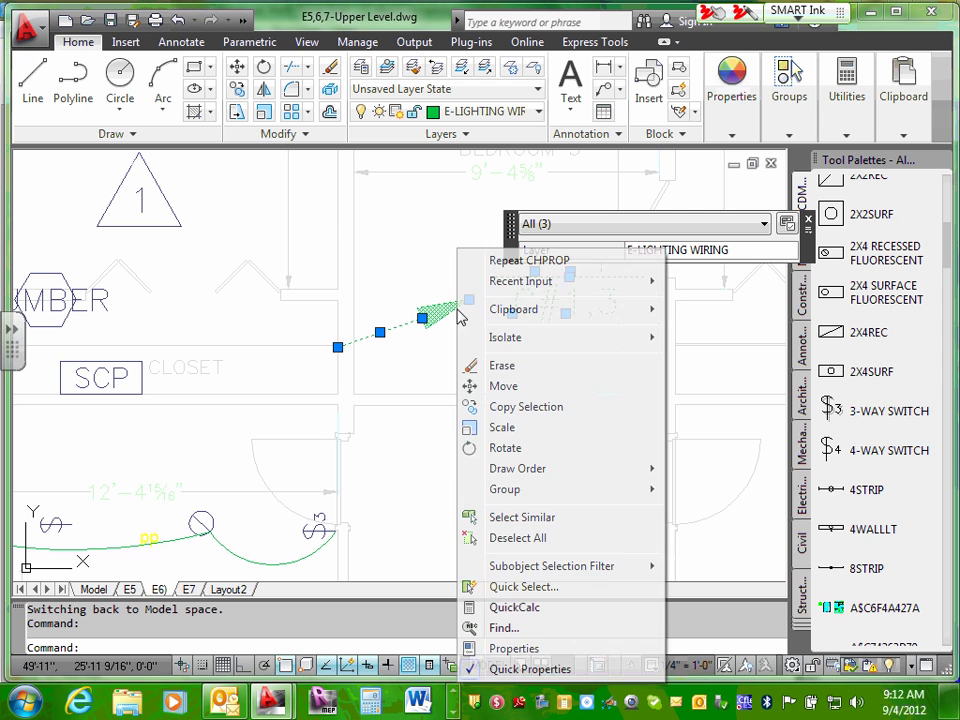
{"action": "left_click", "coordinate": [503, 386]}
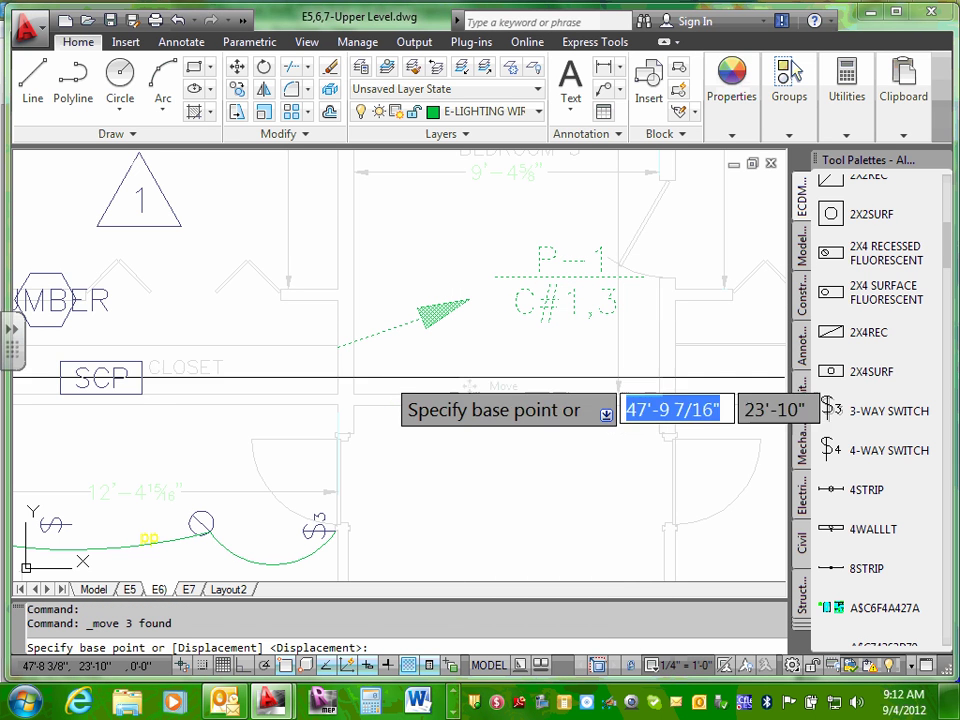
{"action": "scroll", "coordinate": [336, 357], "scroll_direction": "down", "scroll_amount": 5}
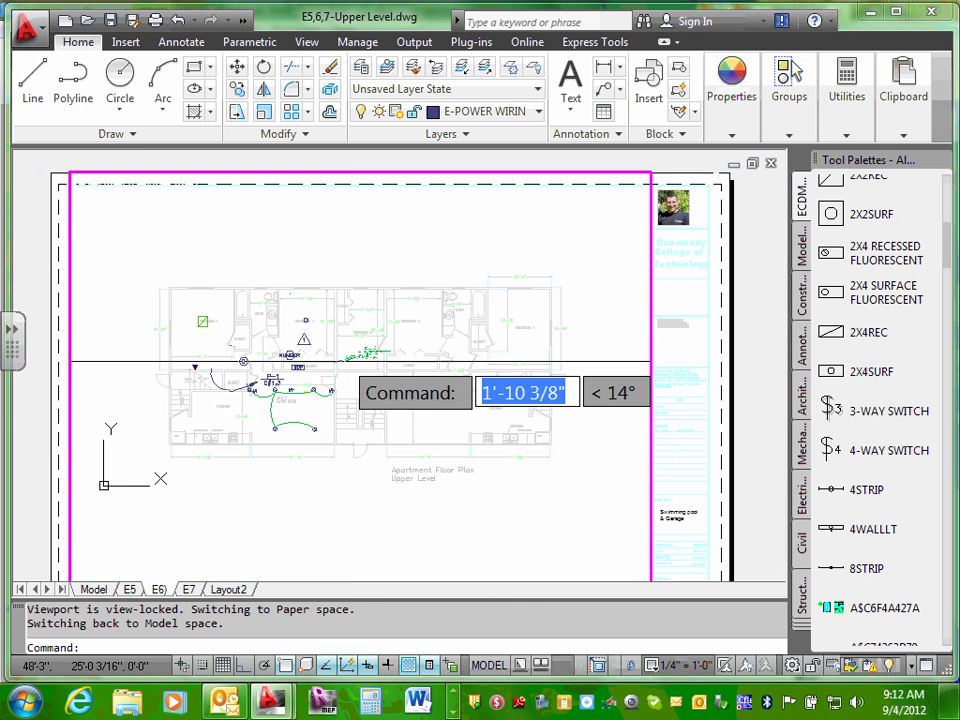
{"action": "scroll", "coordinate": [300, 383], "scroll_direction": "up", "scroll_amount": 6}
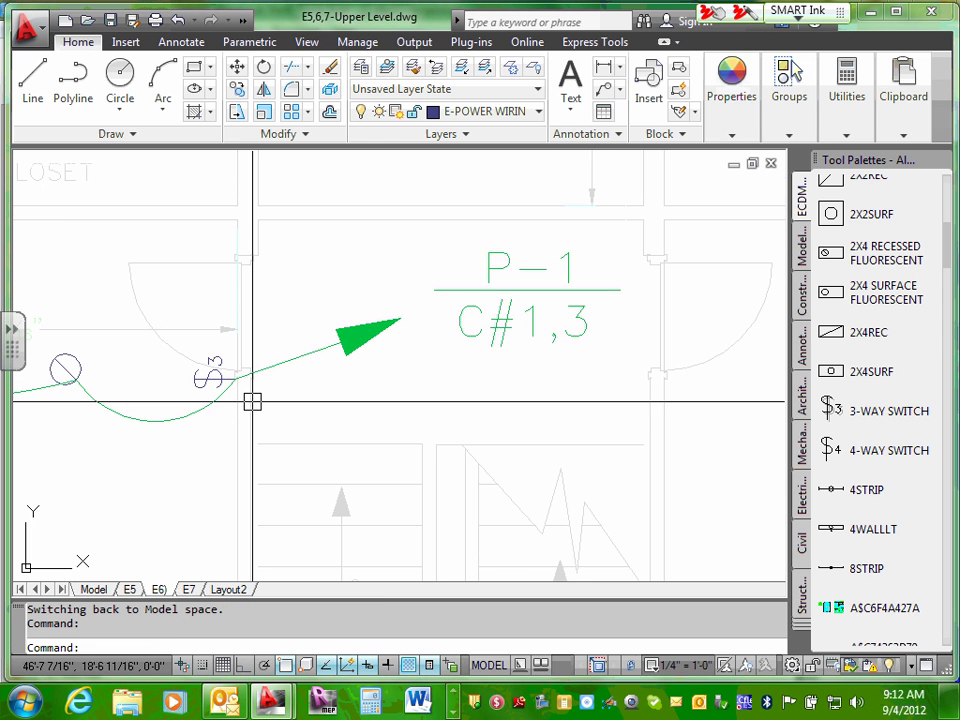
- Check the properties of the wiring arc between the upper-right living-room light and the right-hand 3-way switch, and clear the selection
{"action": "scroll", "coordinate": [252, 401], "scroll_direction": "down", "scroll_amount": 5}
{"action": "middle_click_drag", "start_coordinate": [294, 431], "coordinate": [484, 431]}
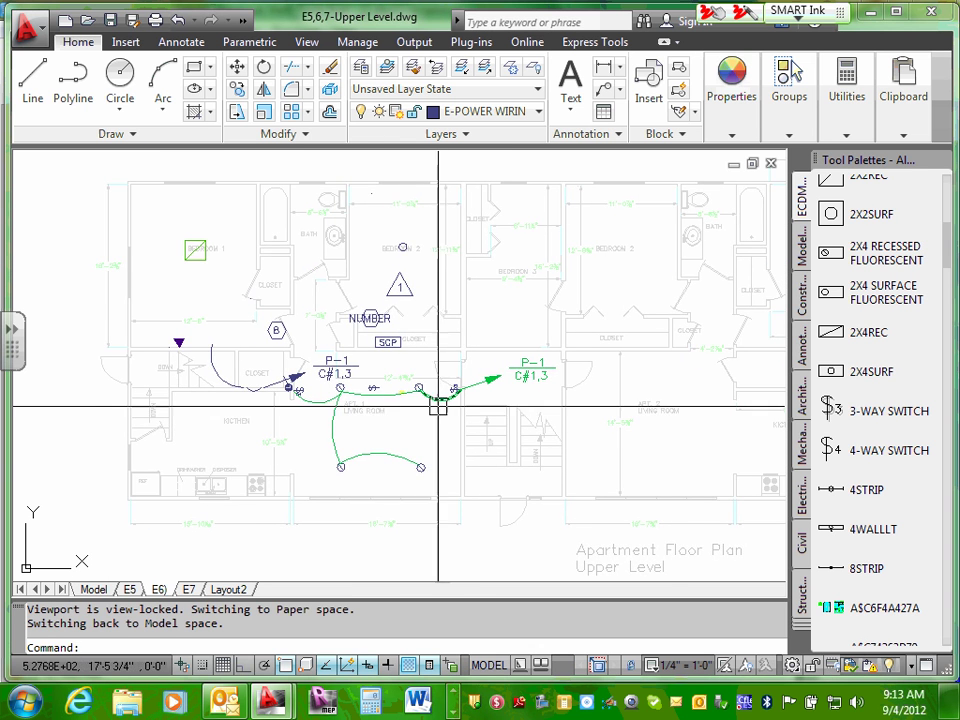
{"action": "scroll", "coordinate": [445, 397], "scroll_direction": "up", "scroll_amount": 5}
{"action": "left_click", "coordinate": [441, 393]}
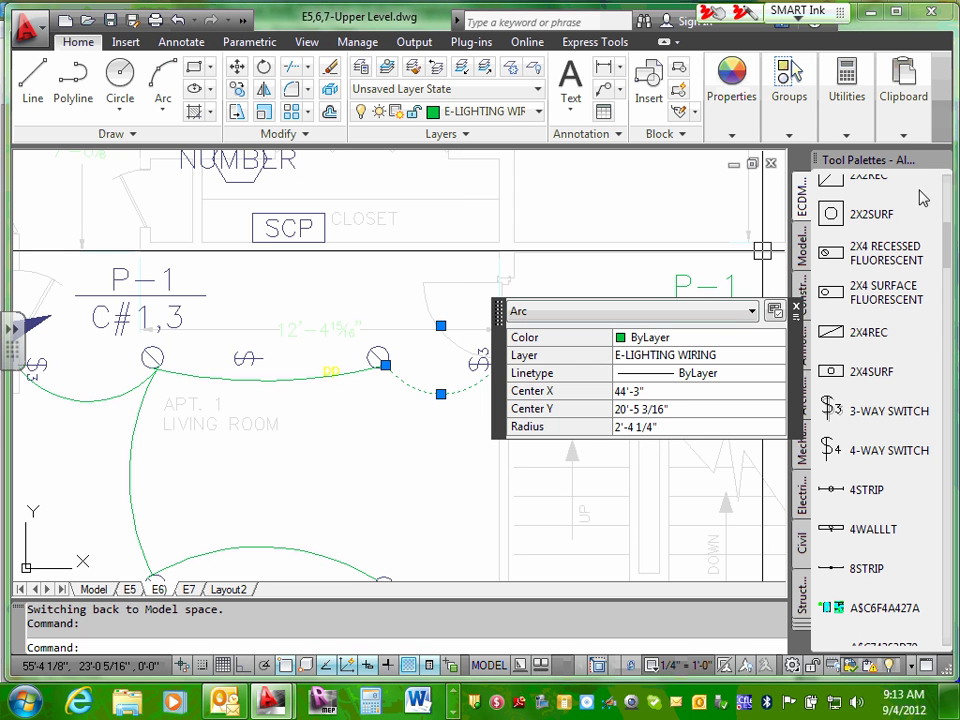
{"action": "left_click", "coordinate": [797, 309]}
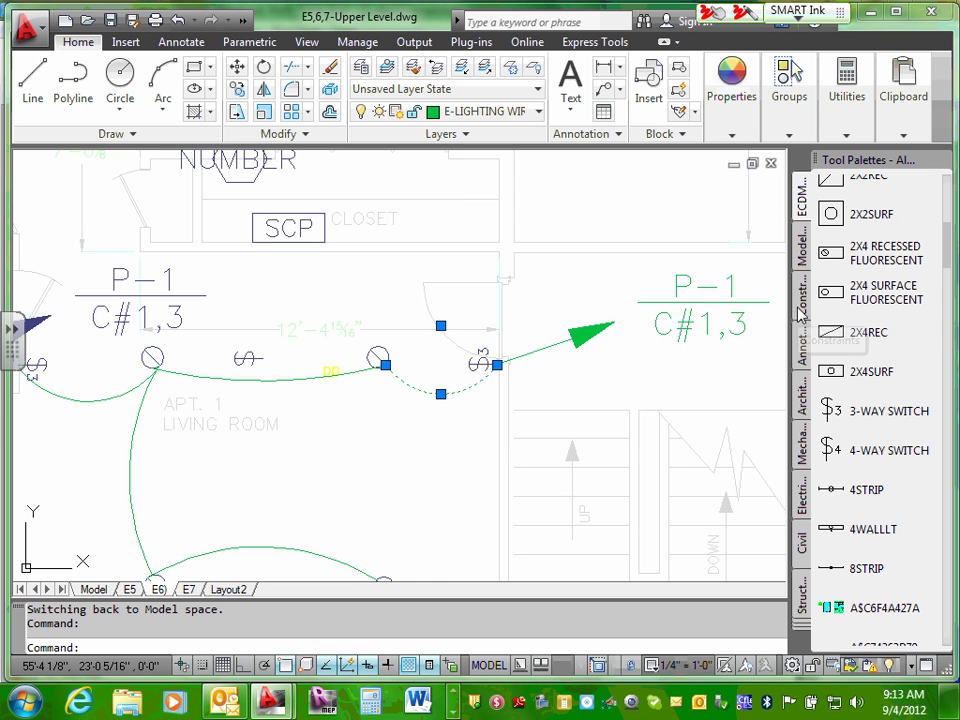
{"action": "key", "text": "Escape"}
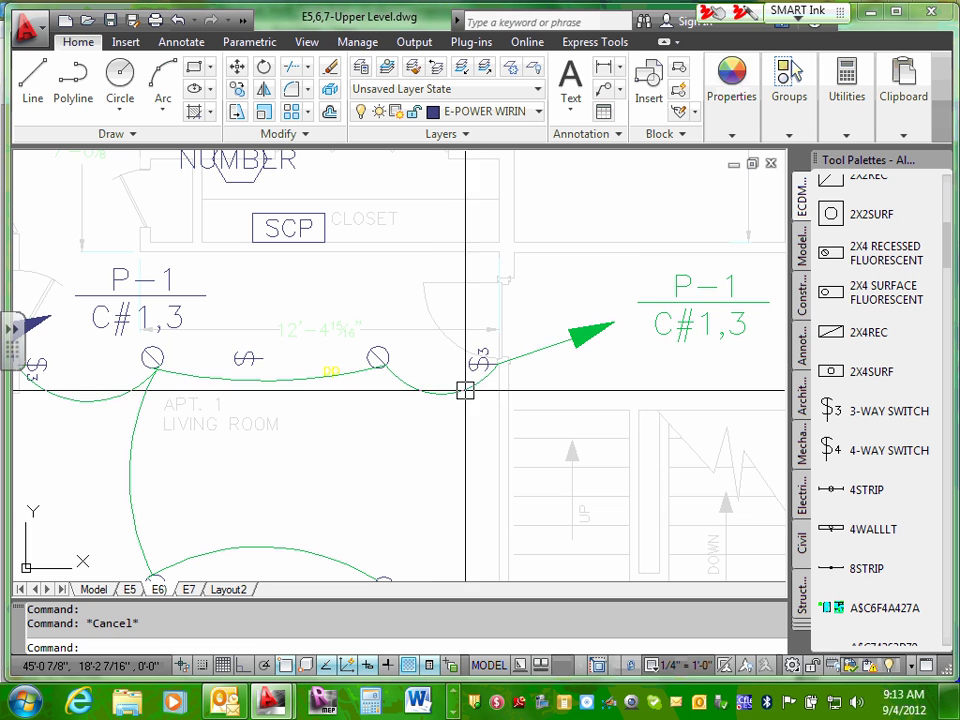
{"action": "left_click", "coordinate": [456, 390]}
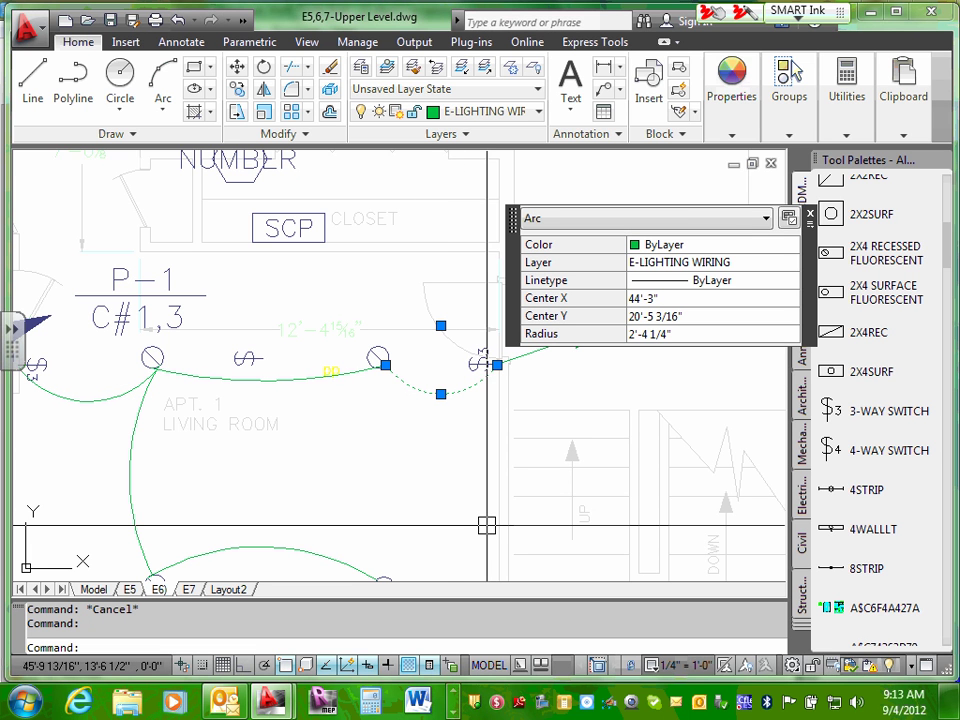
{"action": "left_click", "coordinate": [716, 217]}
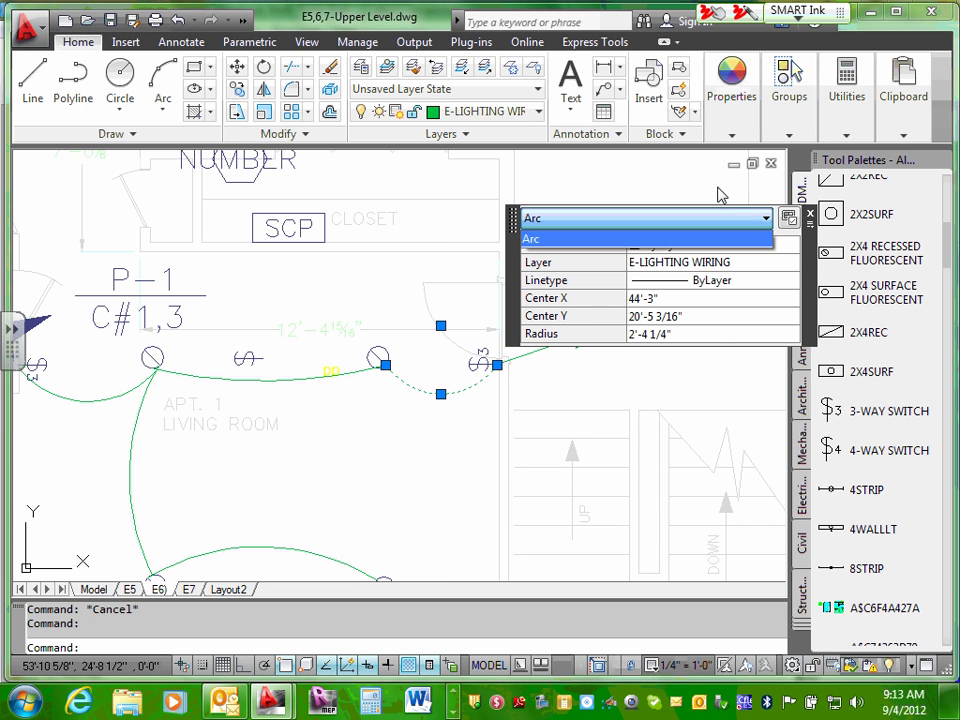
{"action": "left_click", "coordinate": [806, 258]}
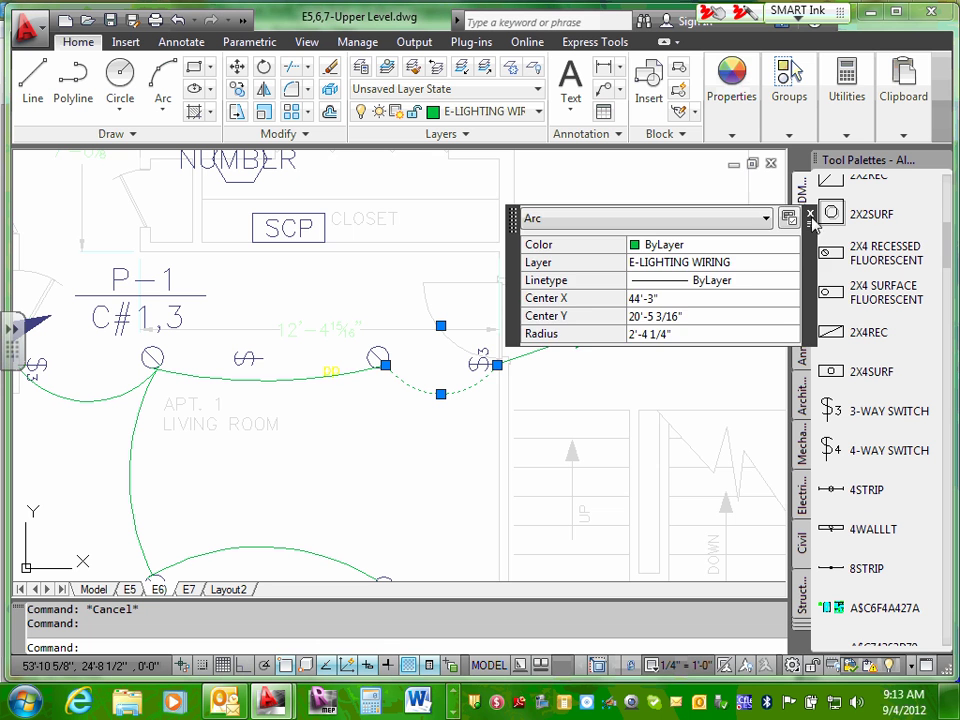
{"action": "left_click", "coordinate": [811, 215]}
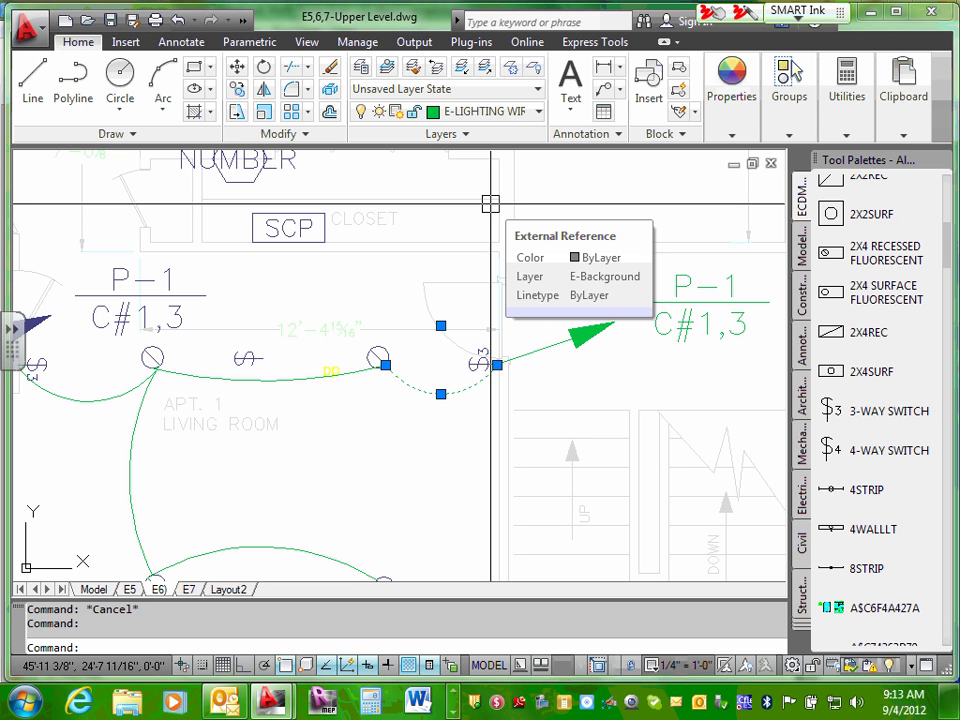
{"action": "key", "text": "Escape"}
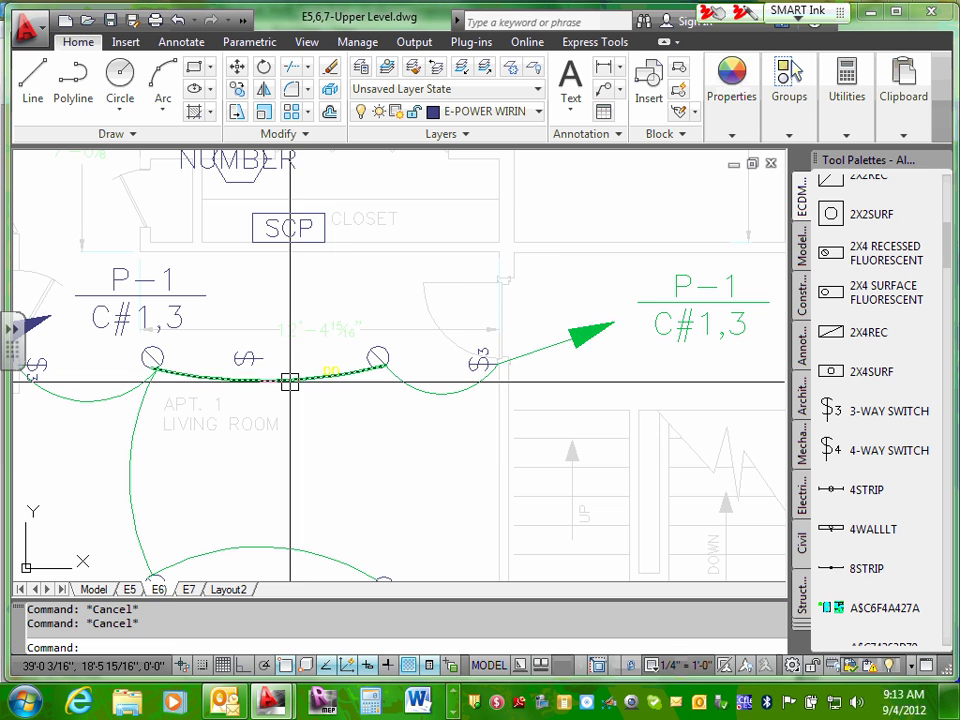
- Examine the wiring arc between the two upper living-room lights, the home run and the stairwell area of the upper level plan
{"action": "left_click", "coordinate": [289, 379]}
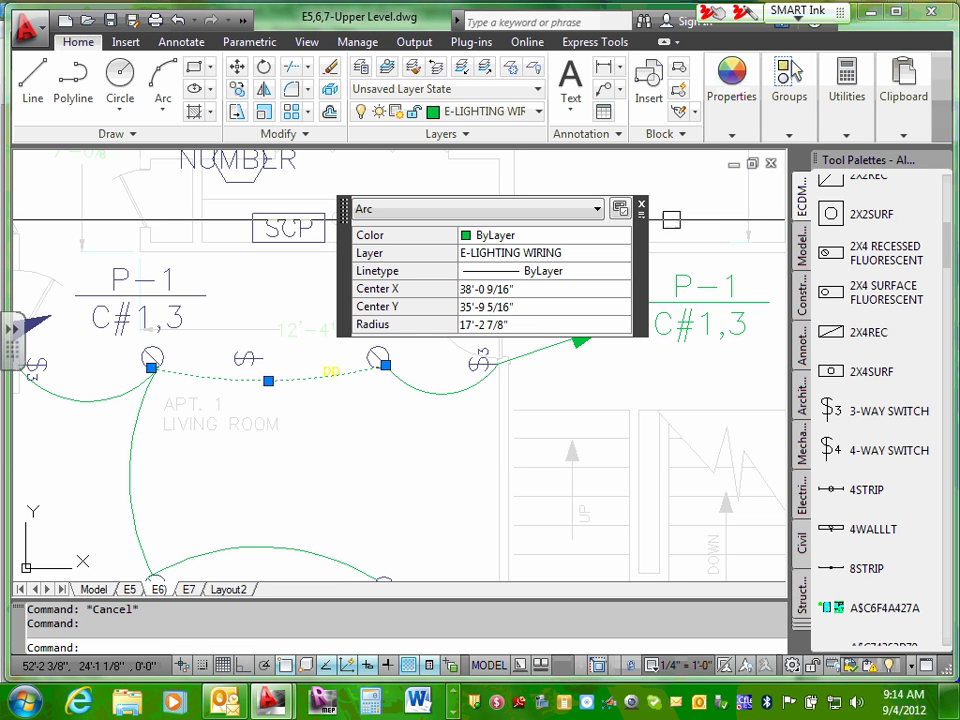
{"action": "scroll", "coordinate": [641, 204], "scroll_direction": "down", "scroll_amount": 5}
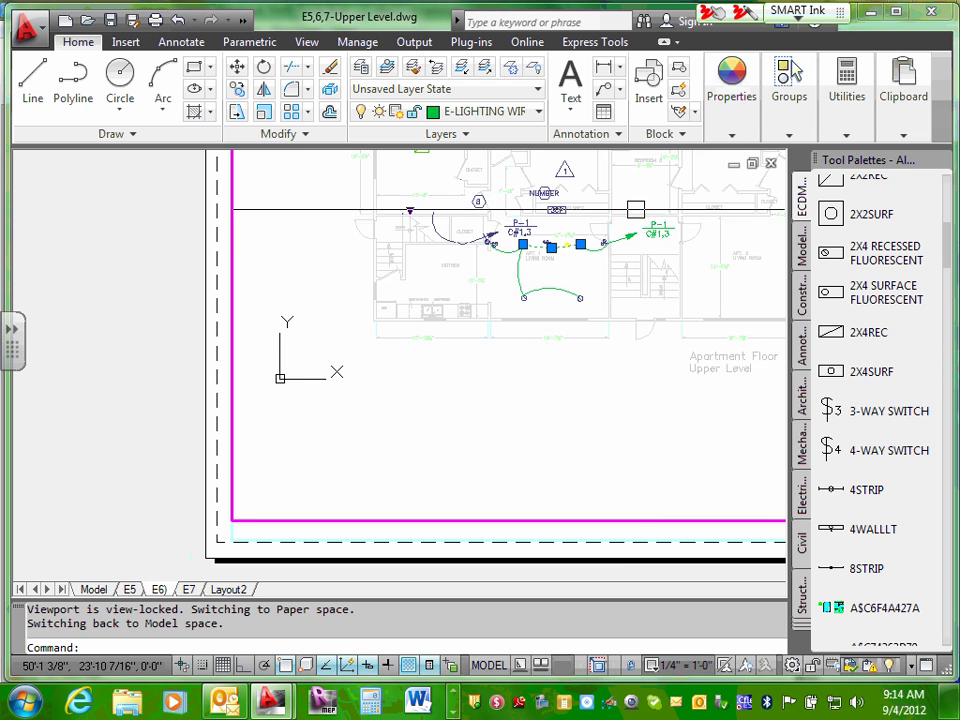
{"action": "mouse_move", "coordinate": [611, 381]}
{"action": "middle_mouse_down"}
{"action": "mouse_move", "coordinate": [557, 448]}
{"action": "mouse_move", "coordinate": [487, 590]}
{"action": "middle_mouse_up"}
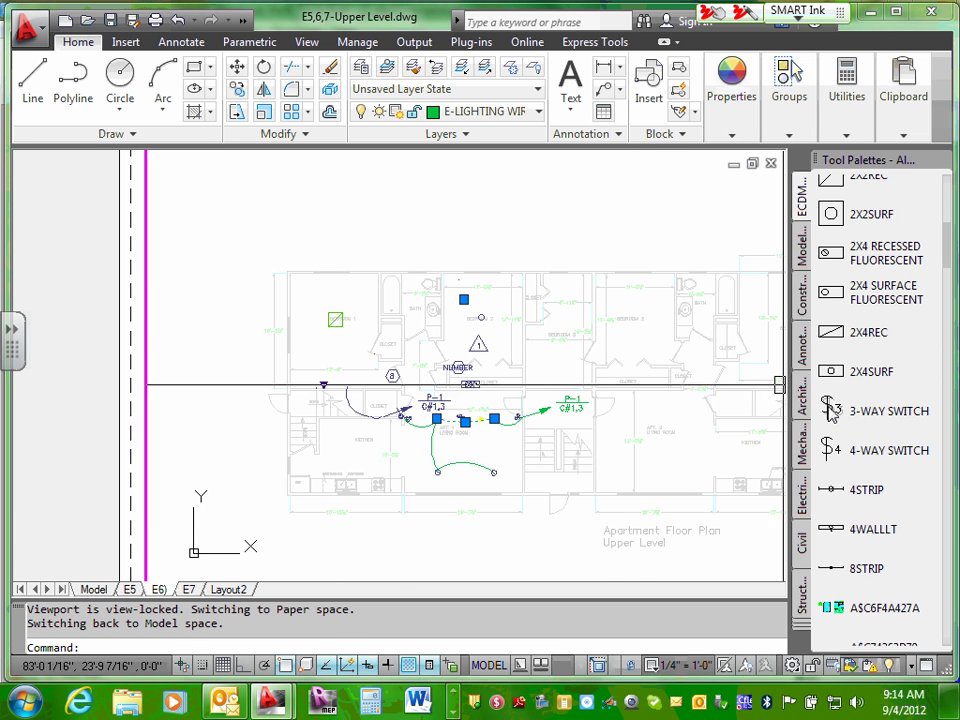
{"action": "middle_click_drag", "start_coordinate": [643, 471], "coordinate": [566, 471]}
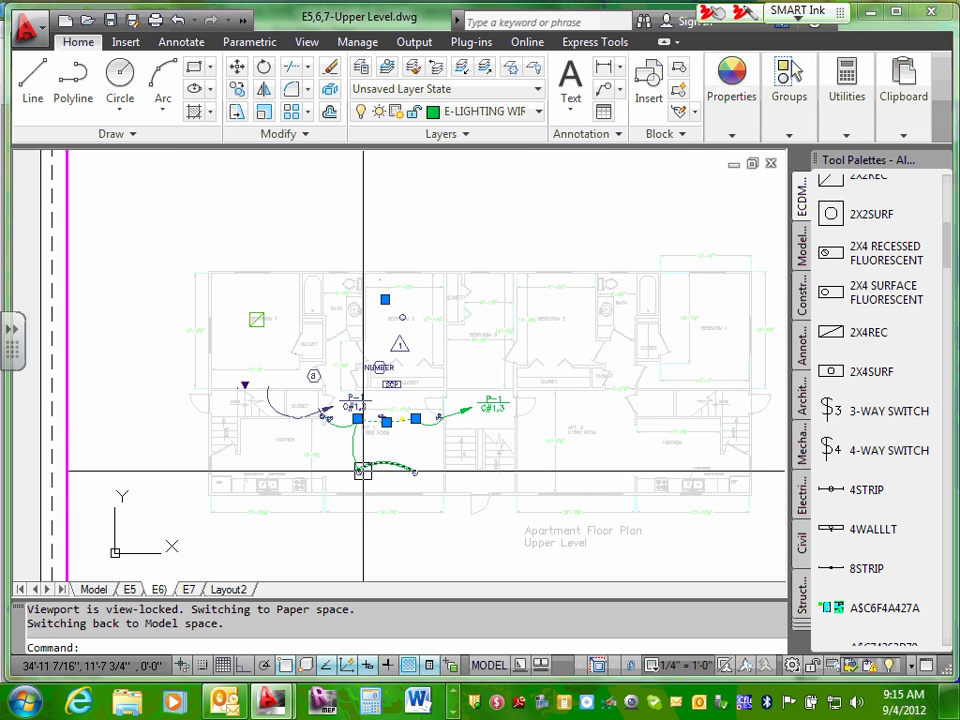
{"action": "scroll", "coordinate": [360, 467], "scroll_direction": "up", "scroll_amount": 3}
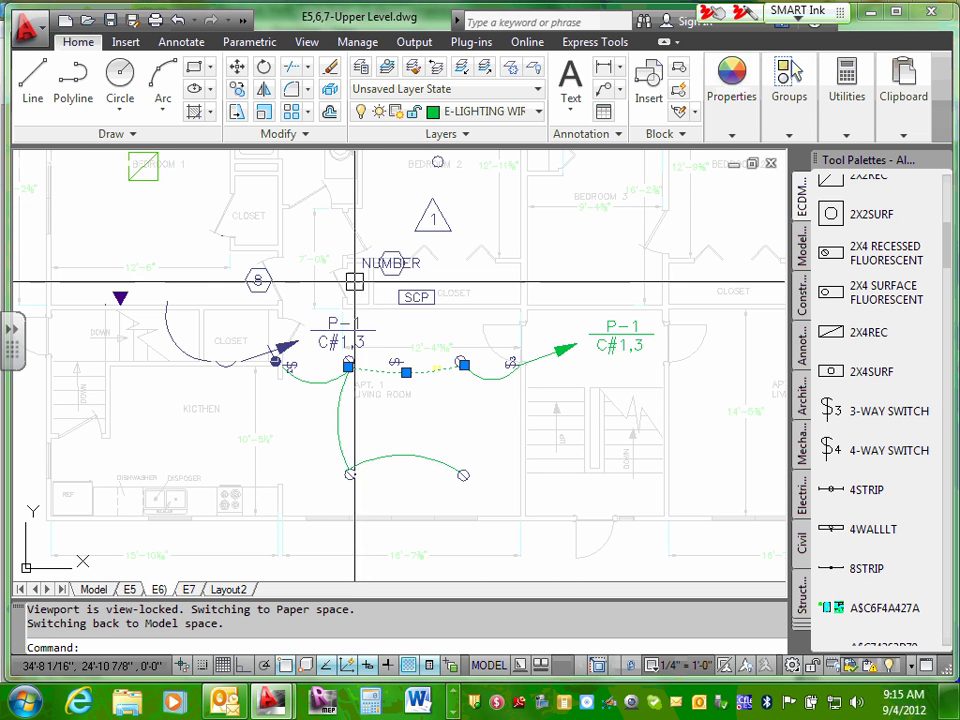
{"action": "scroll", "coordinate": [421, 287], "scroll_direction": "down", "scroll_amount": 4}
{"action": "scroll", "coordinate": [531, 302], "scroll_direction": "down", "scroll_amount": 4}
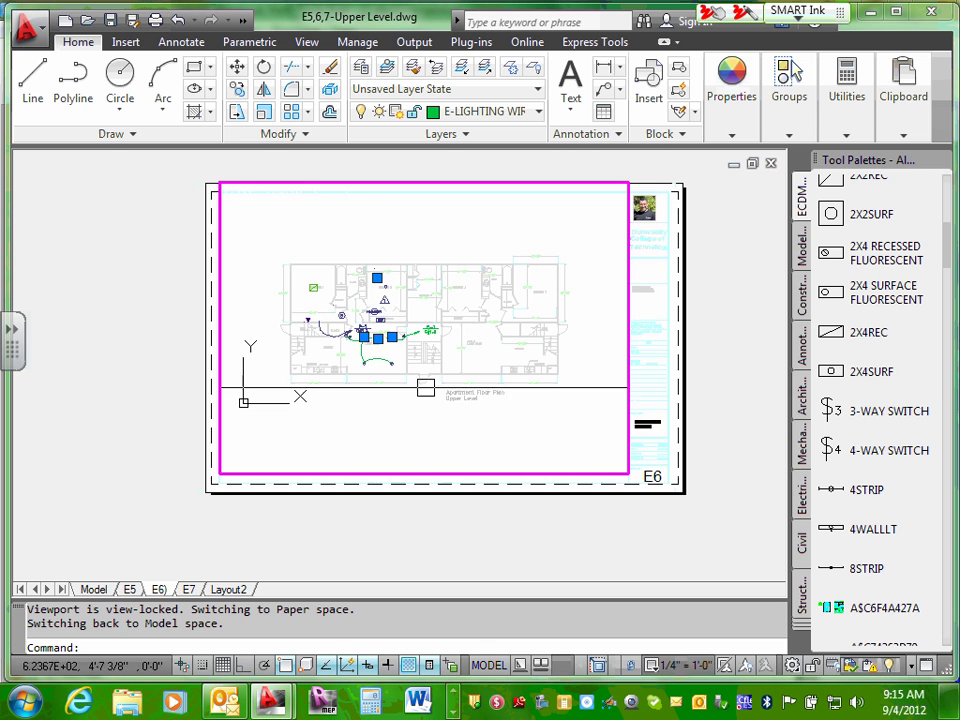
{"action": "scroll", "coordinate": [425, 387], "scroll_direction": "up", "scroll_amount": 10}
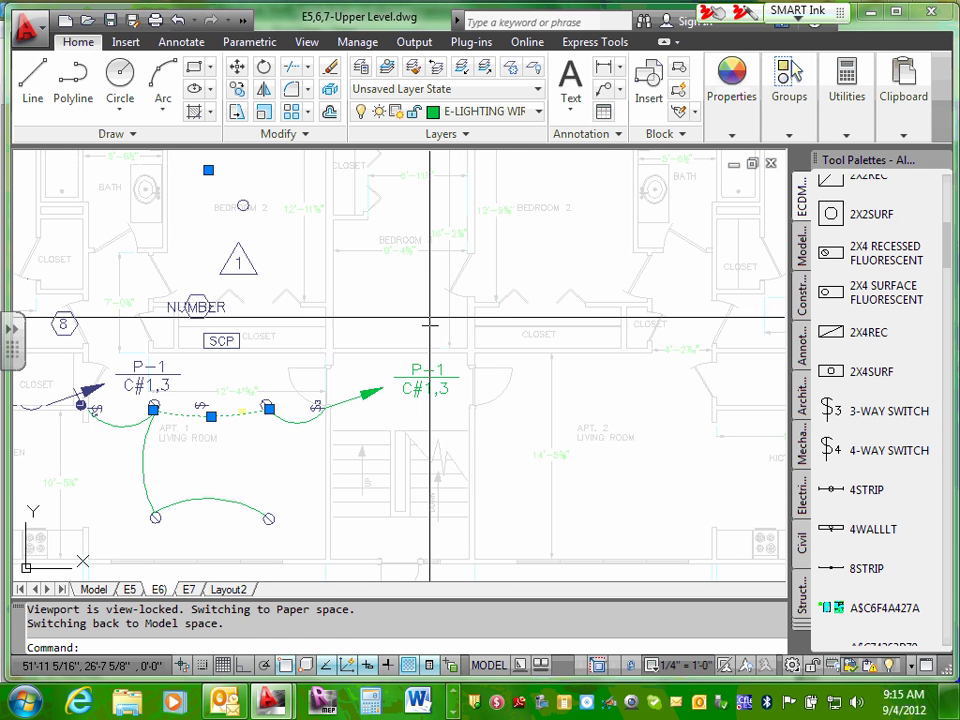
{"action": "middle_click_drag", "start_coordinate": [368, 388], "coordinate": [381, 306]}
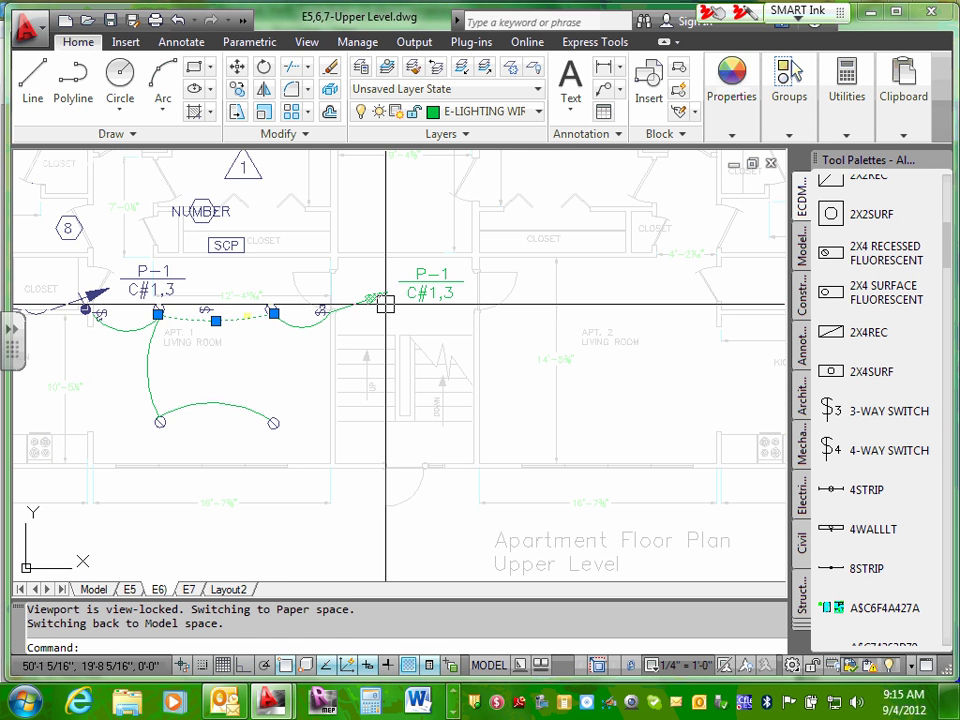
{"action": "left_click", "coordinate": [385, 304]}
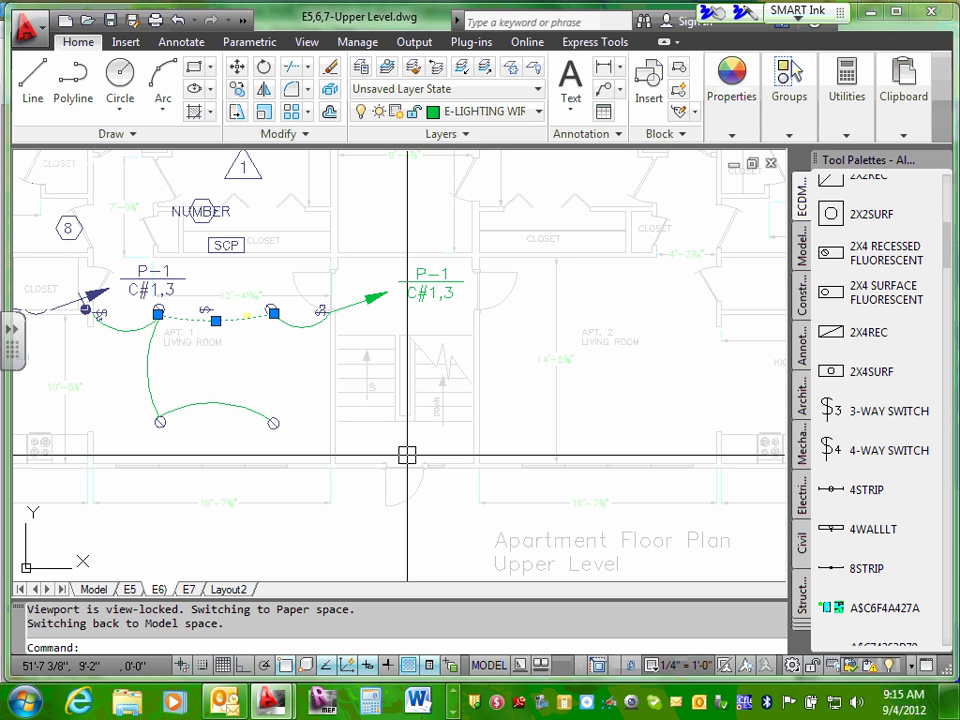
- Mark up the central stairwell in blue ink with 3-way switches at the upper landing and Apt. 1 wall and a 4-way switch by the entry door
{"action": "left_click_drag", "start_coordinate": [404, 249], "coordinate": [398, 286]}
{"action": "mouse_move", "coordinate": [403, 238]}
{"action": "left_mouse_down"}
{"action": "mouse_move", "coordinate": [403, 293]}
{"action": "mouse_move", "coordinate": [380, 276]}
{"action": "mouse_move", "coordinate": [389, 281]}
{"action": "left_mouse_up"}
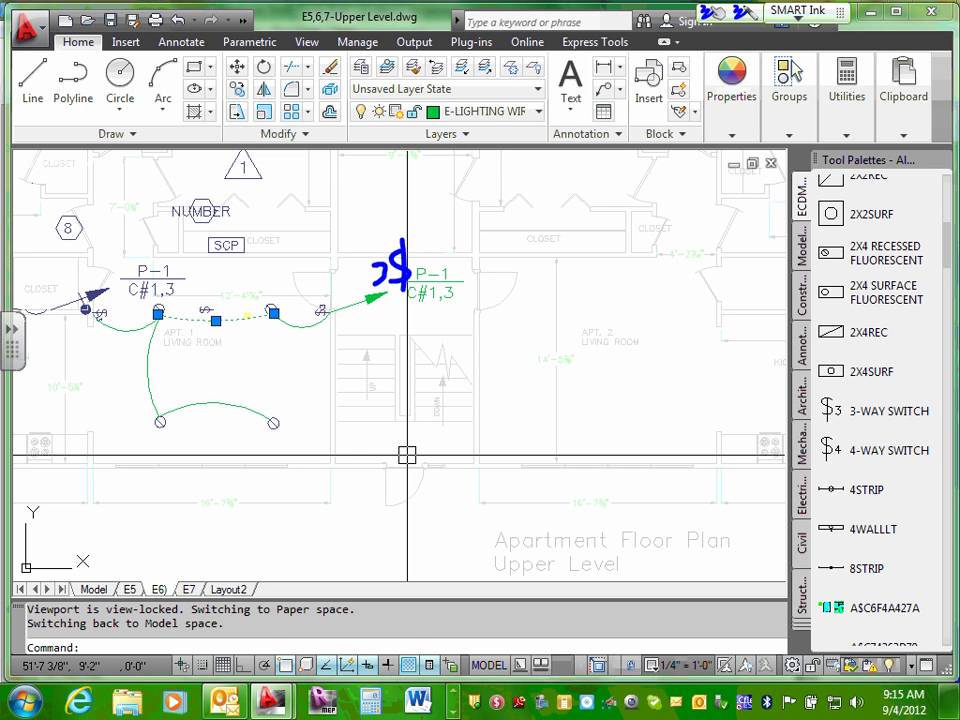
{"action": "left_click_drag", "start_coordinate": [406, 428], "coordinate": [392, 458]}
{"action": "left_click_drag", "start_coordinate": [402, 418], "coordinate": [404, 472]}
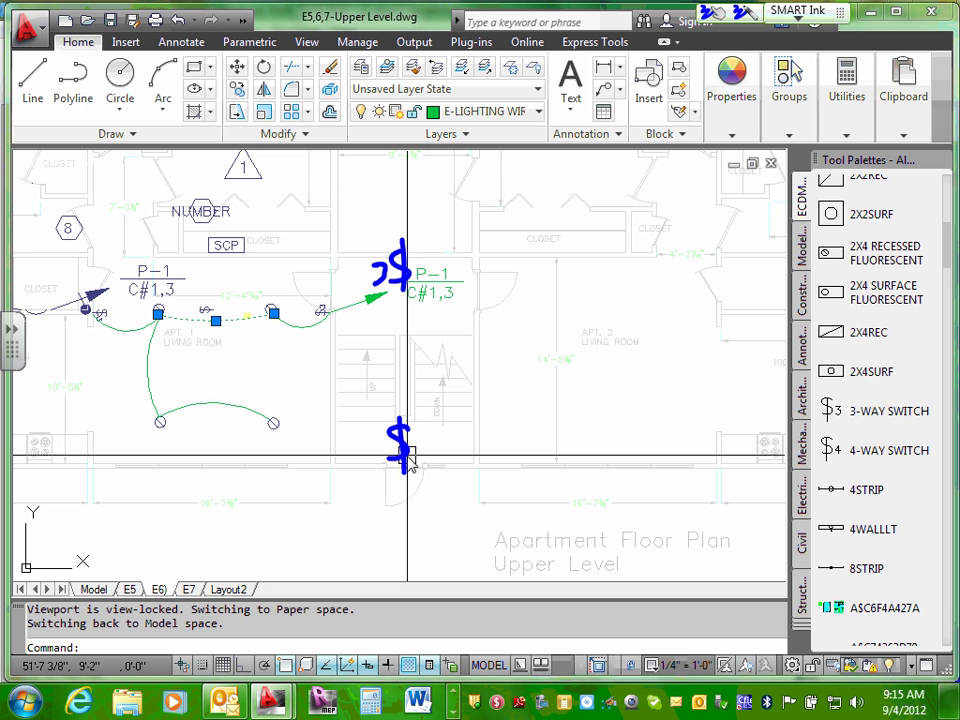
{"action": "mouse_move", "coordinate": [307, 346]}
{"action": "left_mouse_down"}
{"action": "mouse_move", "coordinate": [385, 325]}
{"action": "mouse_move", "coordinate": [268, 346]}
{"action": "mouse_move", "coordinate": [266, 374]}
{"action": "left_mouse_up"}
{"action": "left_click_drag", "start_coordinate": [277, 333], "coordinate": [280, 378]}
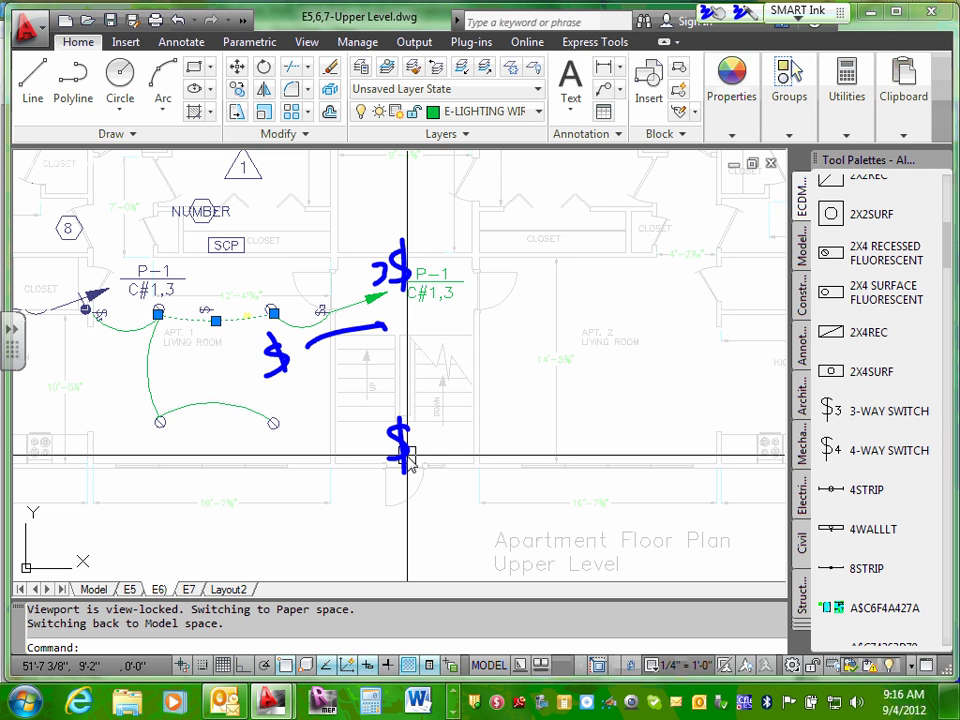
{"action": "mouse_move", "coordinate": [428, 437]}
{"action": "left_mouse_down"}
{"action": "mouse_move", "coordinate": [446, 452]}
{"action": "mouse_move", "coordinate": [437, 464]}
{"action": "left_mouse_up"}
{"action": "left_click_drag", "start_coordinate": [296, 366], "coordinate": [298, 388]}
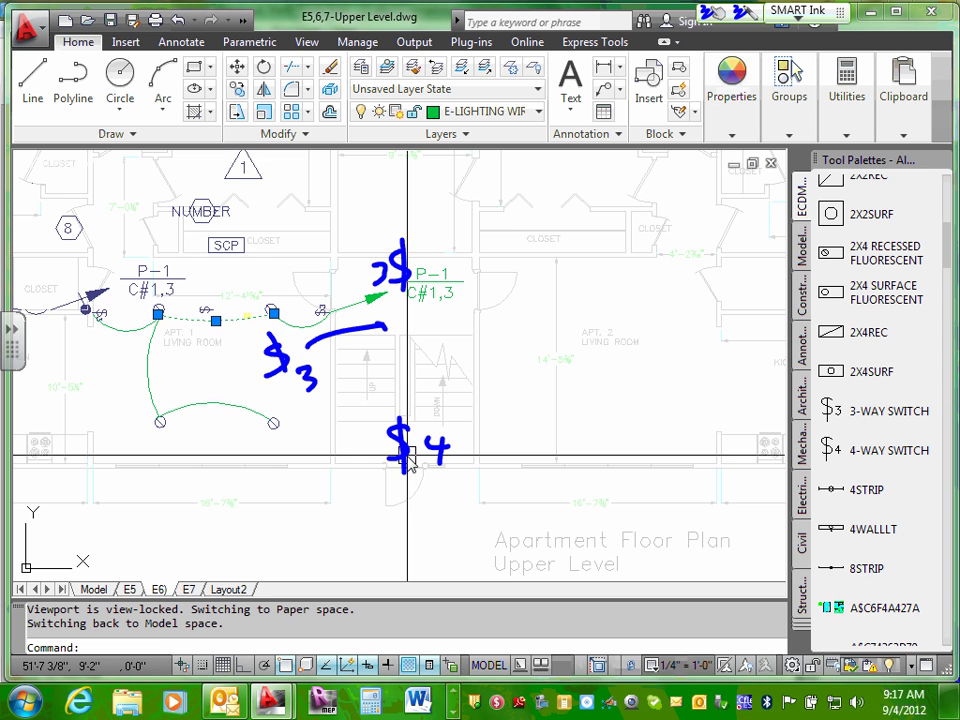
- Sketch a wall-mounted light symbol in blue ink on the exterior wall beside the central stairwell's entry door
{"action": "scroll", "coordinate": [456, 268], "scroll_direction": "down", "scroll_amount": 5}
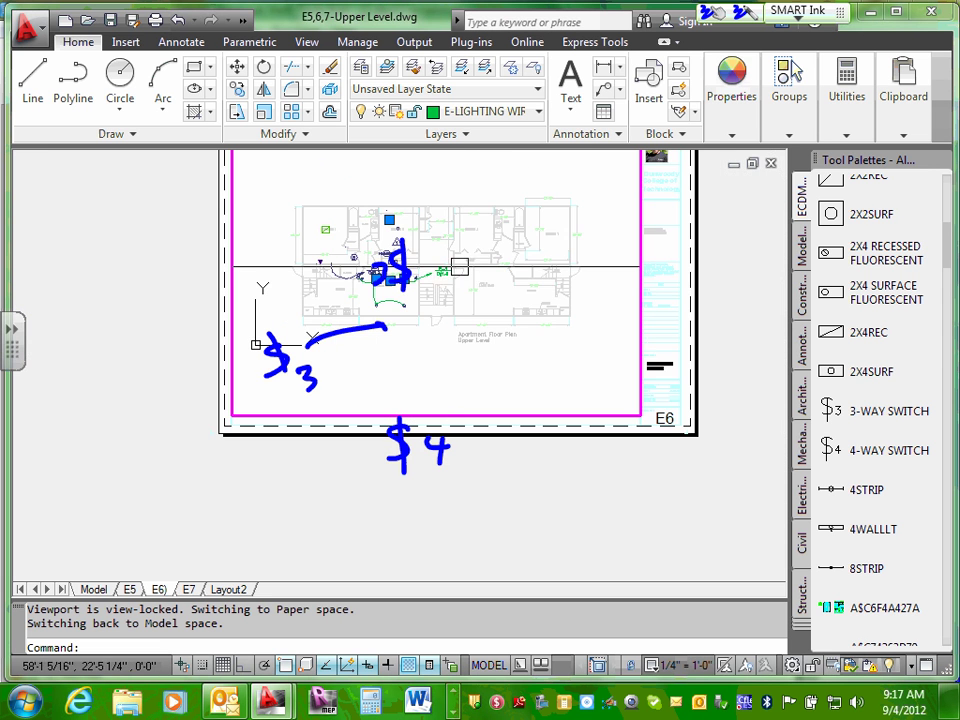
{"action": "scroll", "coordinate": [556, 268], "scroll_direction": "up", "scroll_amount": 5}
{"action": "scroll", "coordinate": [556, 268], "scroll_direction": "up", "scroll_amount": 3}
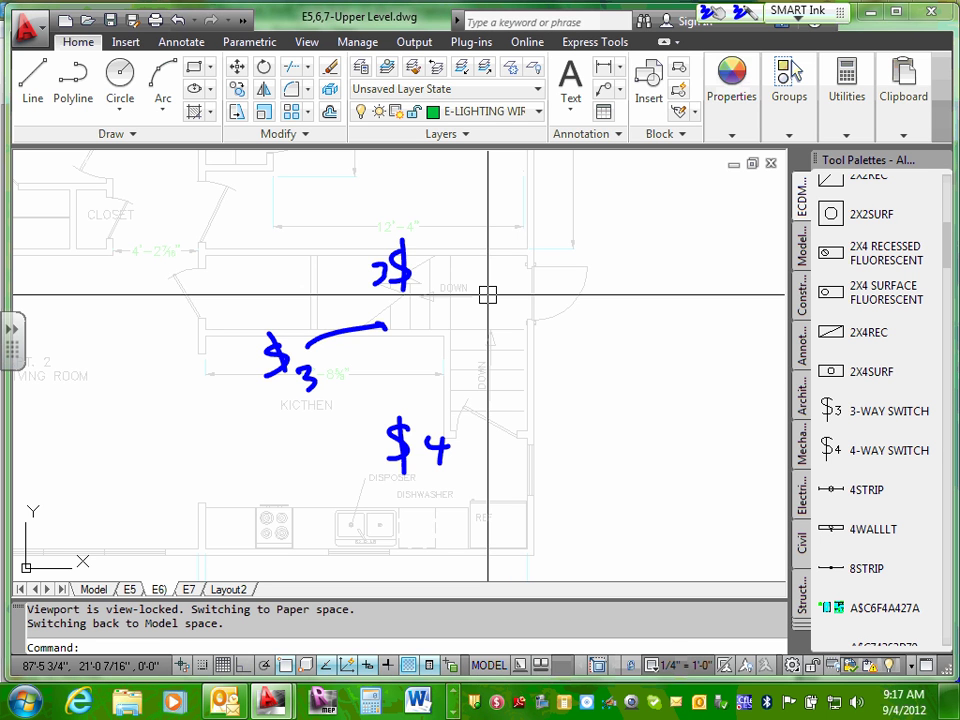
{"action": "scroll", "coordinate": [487, 294], "scroll_direction": "down", "scroll_amount": 5}
{"action": "scroll", "coordinate": [377, 407], "scroll_direction": "up", "scroll_amount": 6}
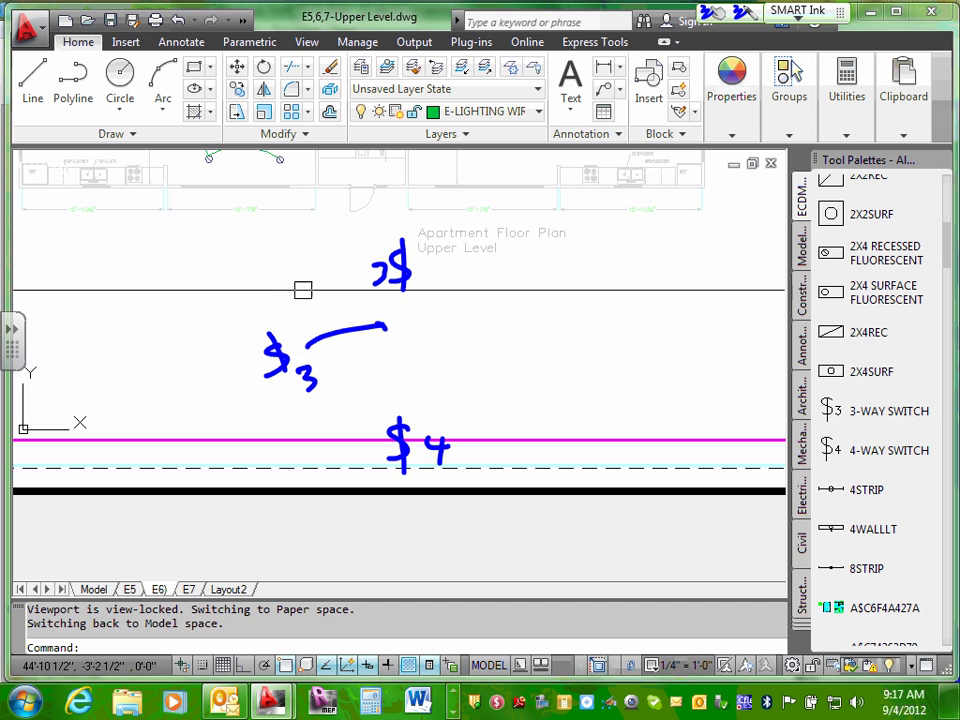
{"action": "scroll", "coordinate": [390, 345], "scroll_direction": "up", "scroll_amount": 3}
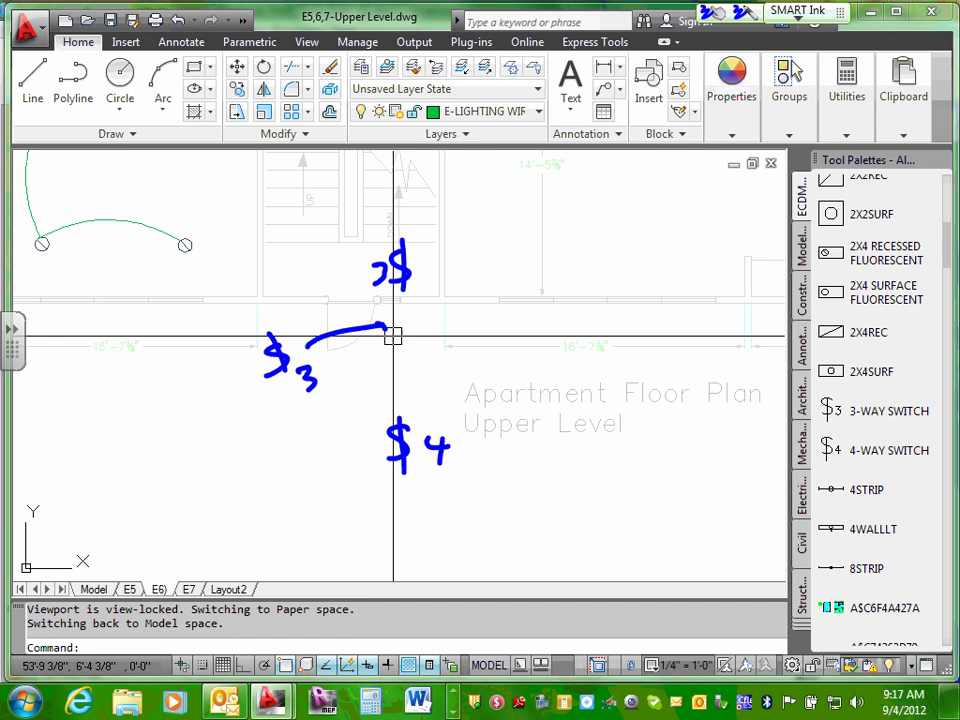
{"action": "scroll", "coordinate": [393, 337], "scroll_direction": "up", "scroll_amount": 2}
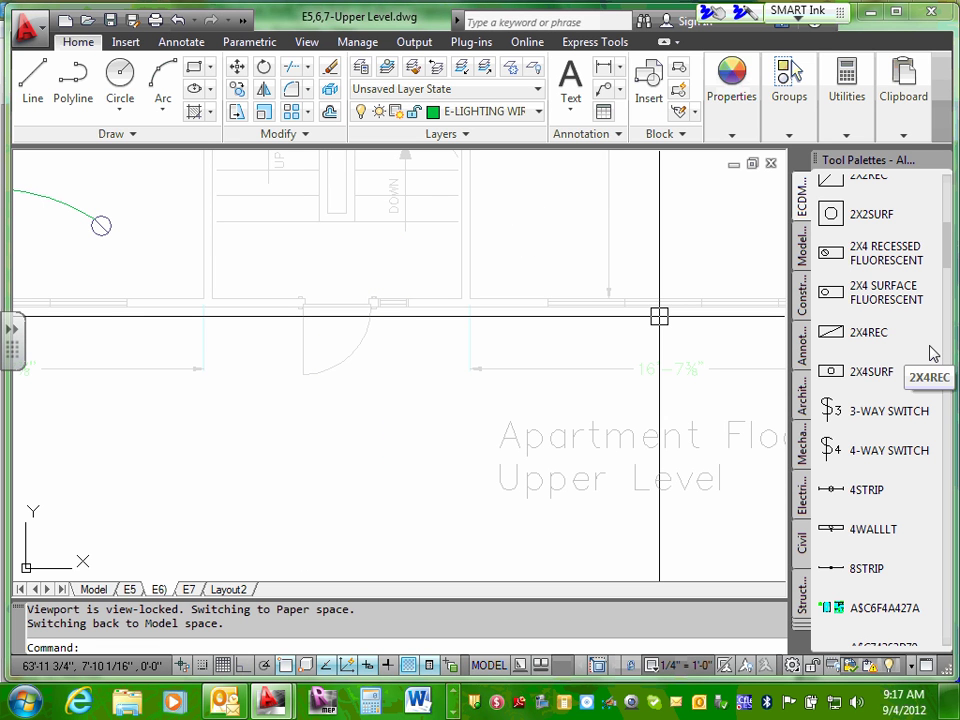
{"action": "left_click_drag", "start_coordinate": [275, 307], "coordinate": [276, 322]}
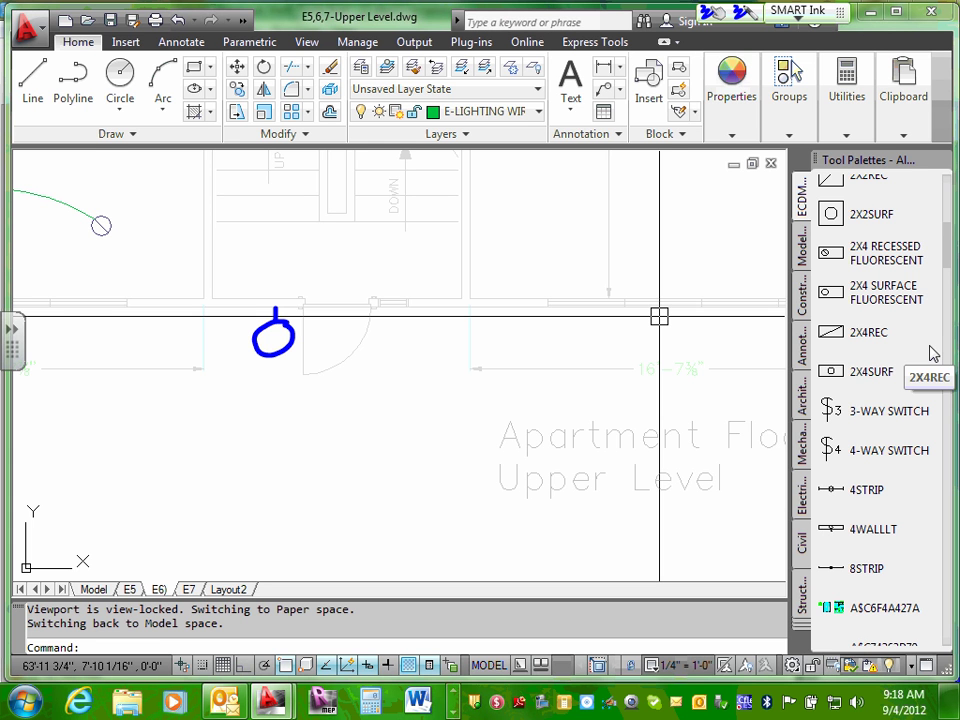
- Move the inked wall-light symbol to the exterior wall beside the Apt. 2 stair entry door on the kitchen side
{"action": "scroll", "coordinate": [590, 277], "scroll_direction": "down", "scroll_amount": 3}
{"action": "scroll", "coordinate": [590, 277], "scroll_direction": "up", "scroll_amount": 5}
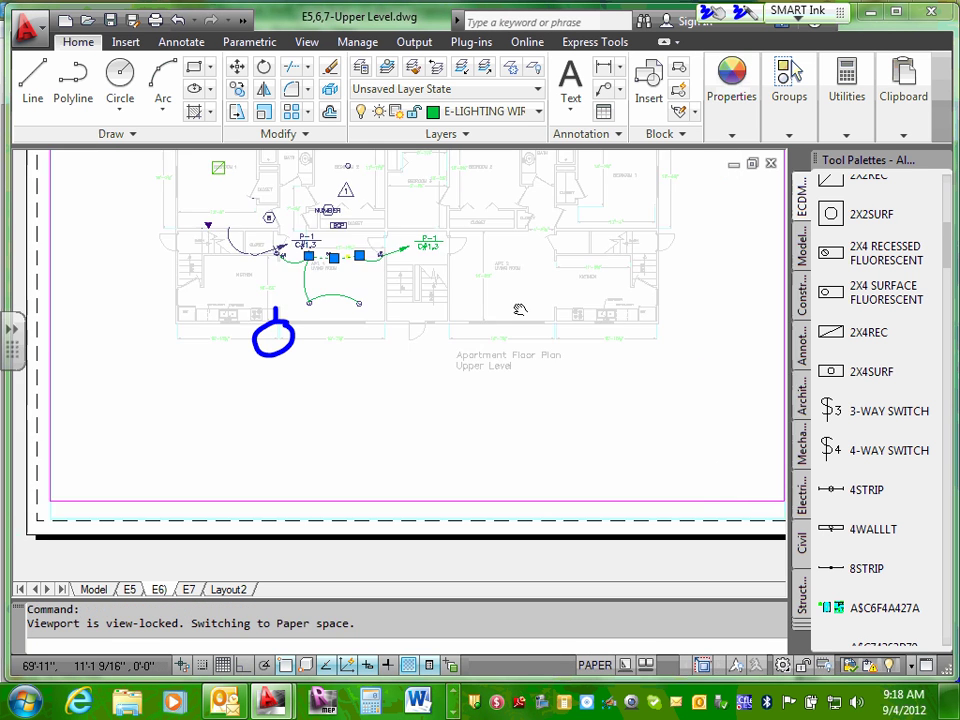
{"action": "scroll", "coordinate": [600, 271], "scroll_direction": "up", "scroll_amount": 2}
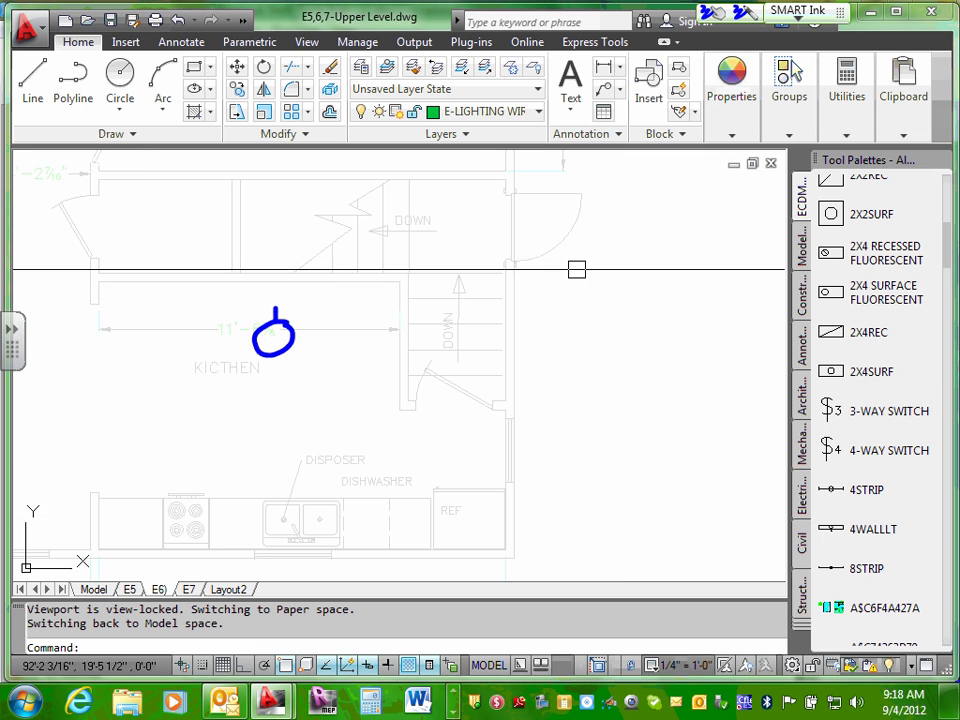
{"action": "left_click", "coordinate": [276, 330]}
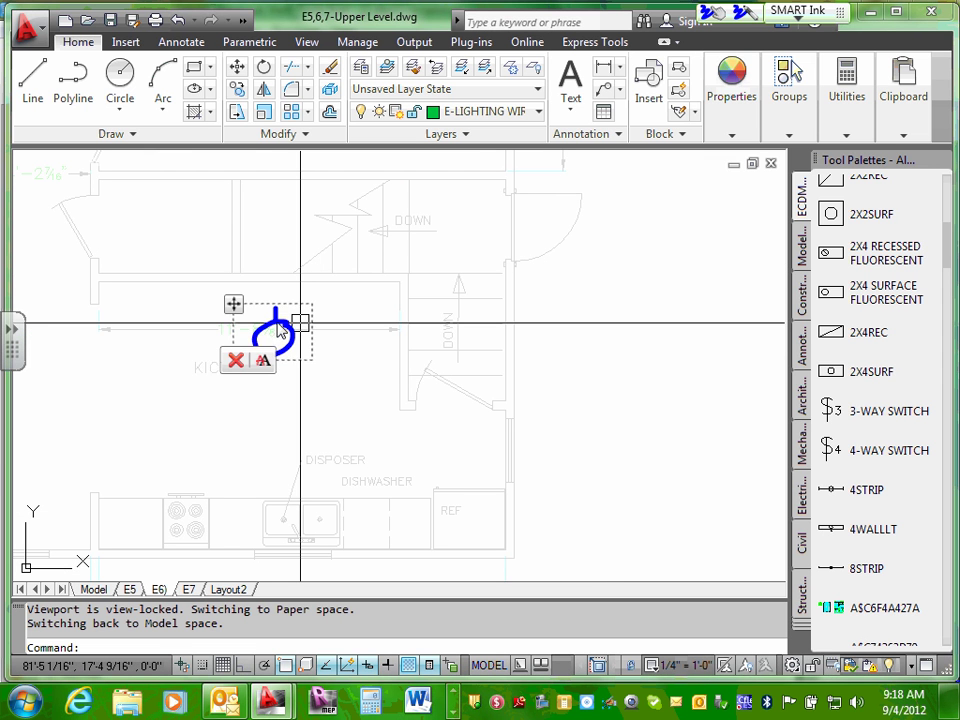
{"action": "mouse_move", "coordinate": [276, 330]}
{"action": "left_mouse_down"}
{"action": "mouse_move", "coordinate": [300, 321]}
{"action": "mouse_move", "coordinate": [550, 316]}
{"action": "mouse_move", "coordinate": [530, 293]}
{"action": "left_mouse_up"}
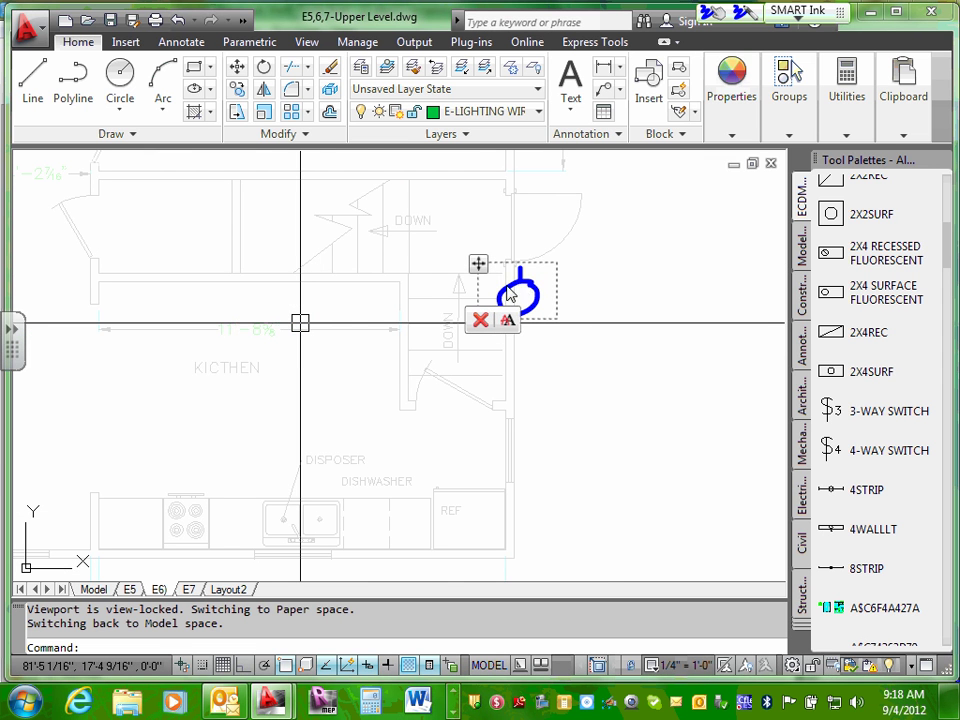
- Move the inked wall-light symbol to the exterior wall beside the Apt. 1 stair entry door on the kitchen side
{"action": "scroll", "coordinate": [530, 293], "scroll_direction": "down", "scroll_amount": 4}
{"action": "middle_click_drag", "start_coordinate": [508, 321], "coordinate": [736, 317]}
{"action": "double_click", "coordinate": [734, 317]}
{"action": "scroll", "coordinate": [563, 295], "scroll_direction": "up", "scroll_amount": 5}
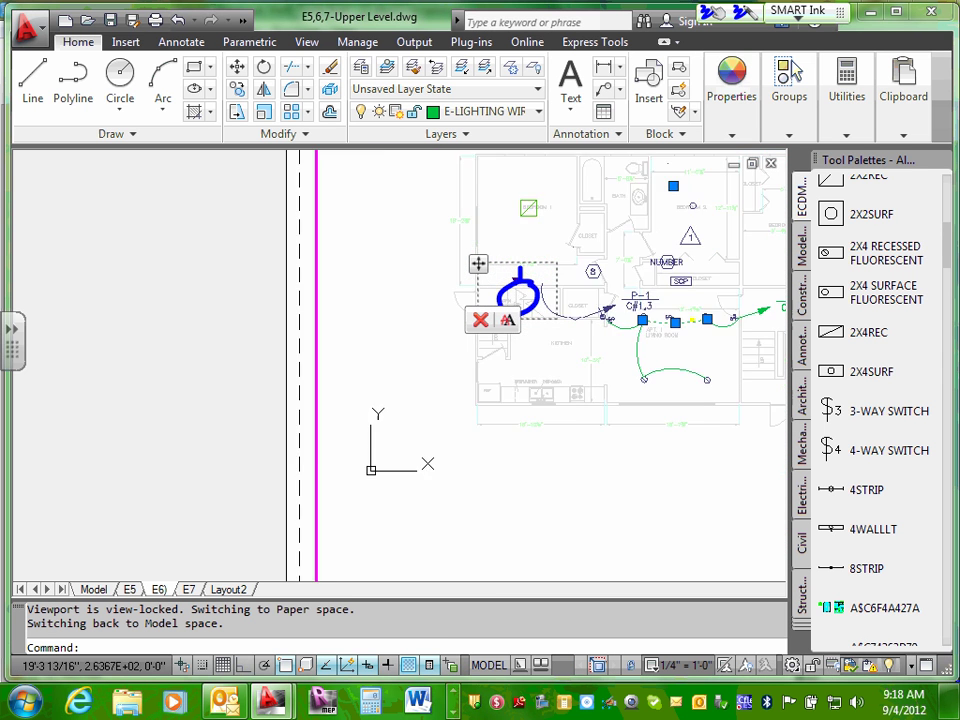
{"action": "left_click_drag", "start_coordinate": [480, 320], "coordinate": [451, 349]}
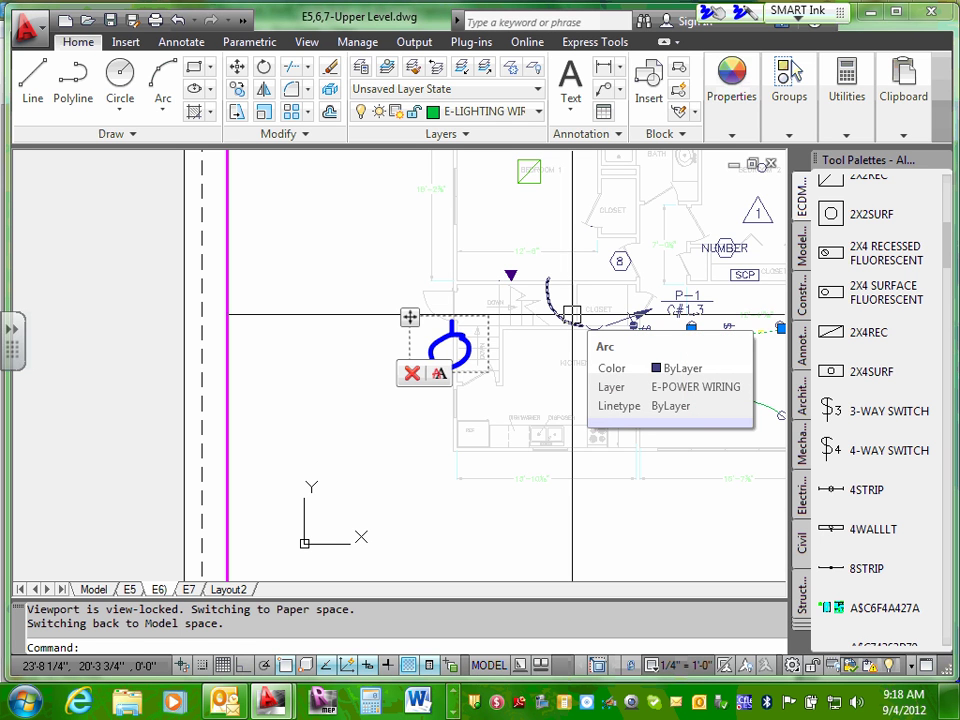
- Delete the wiring arc between the two upper living-room lights in Apt. 1
{"action": "left_click", "coordinate": [571, 313]}
{"action": "key", "text": "Delete"}
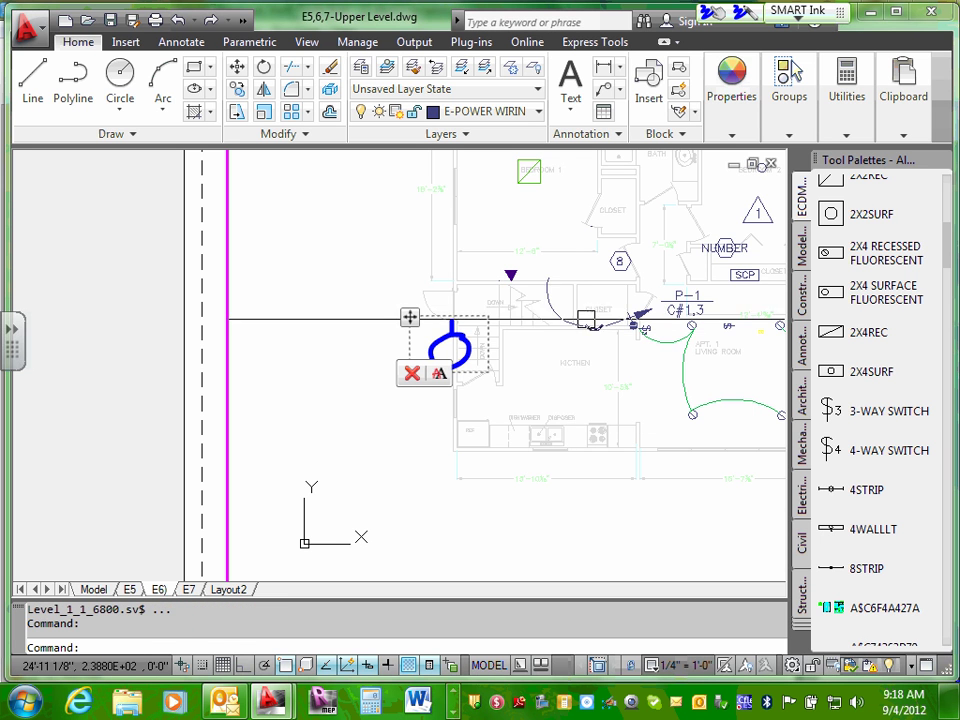
{"action": "scroll", "coordinate": [543, 309], "scroll_direction": "down", "scroll_amount": 5}
{"action": "middle_click_drag", "start_coordinate": [543, 309], "coordinate": [292, 262]}
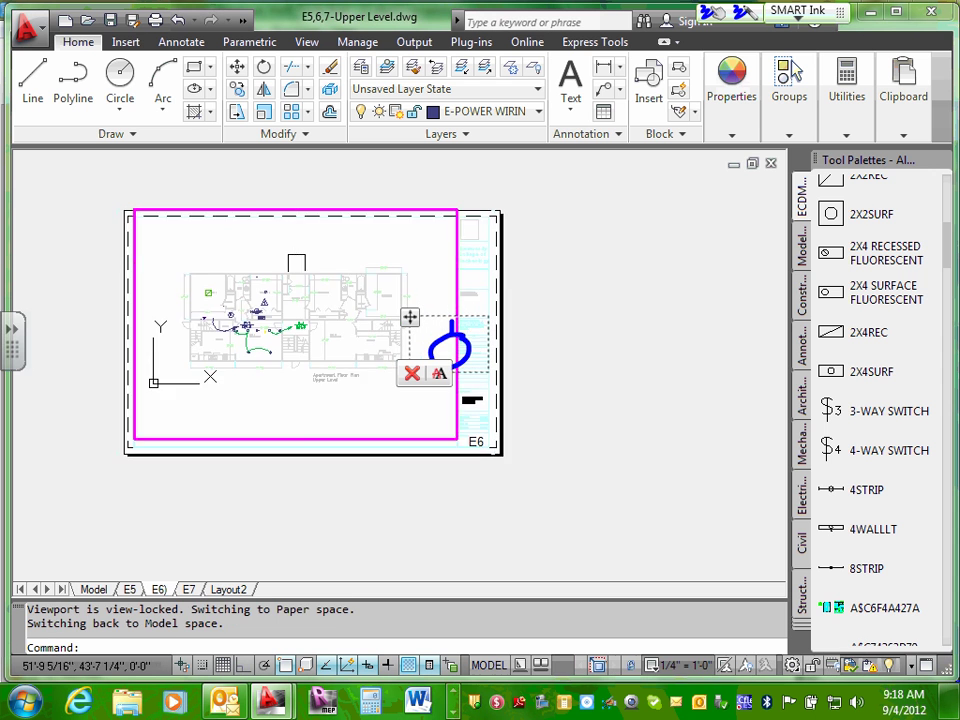
- Switch from the upper level drawing to E8,9,10-Lower Level.dwg and display its floor plan
{"action": "scroll", "coordinate": [292, 262], "scroll_direction": "up", "scroll_amount": 2}
{"action": "scroll", "coordinate": [300, 263], "scroll_direction": "up", "scroll_amount": 2}
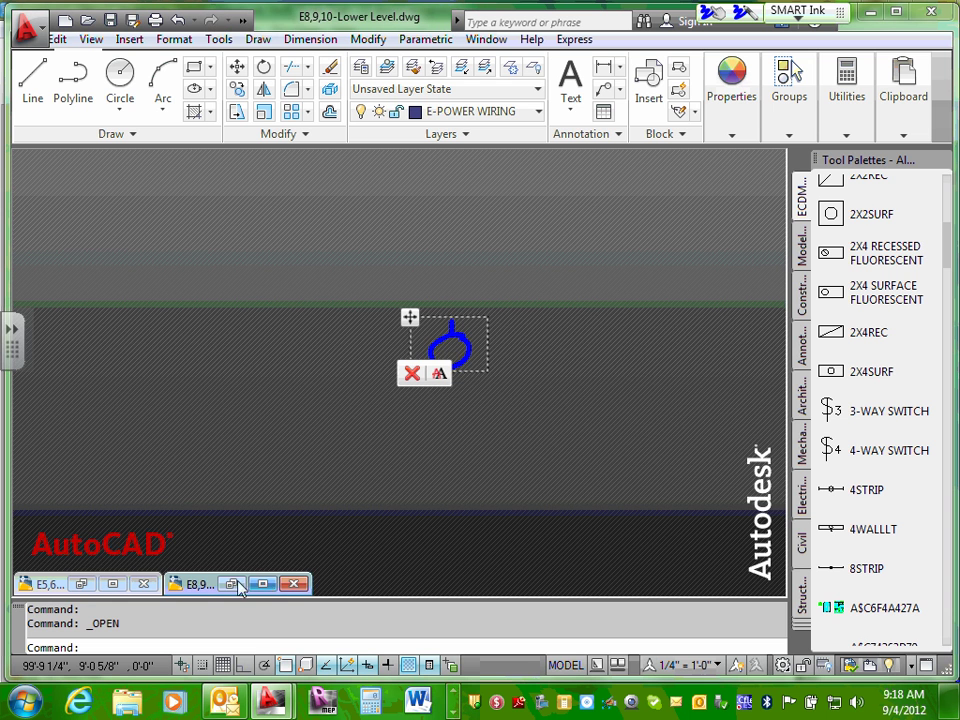
{"action": "left_click", "coordinate": [112, 584]}
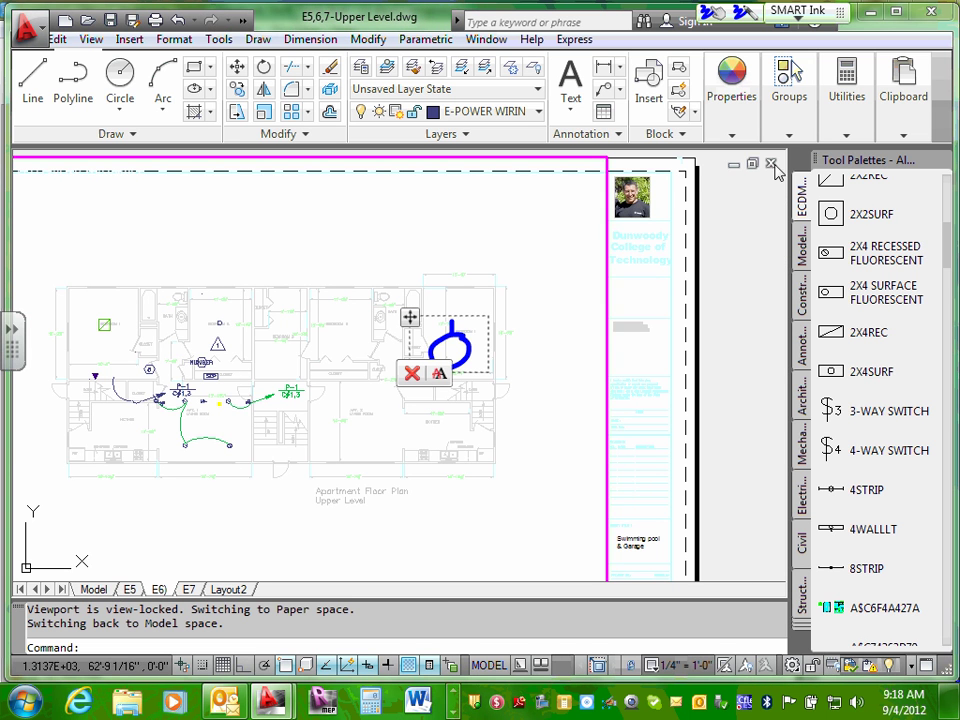
{"action": "left_click", "coordinate": [735, 166]}
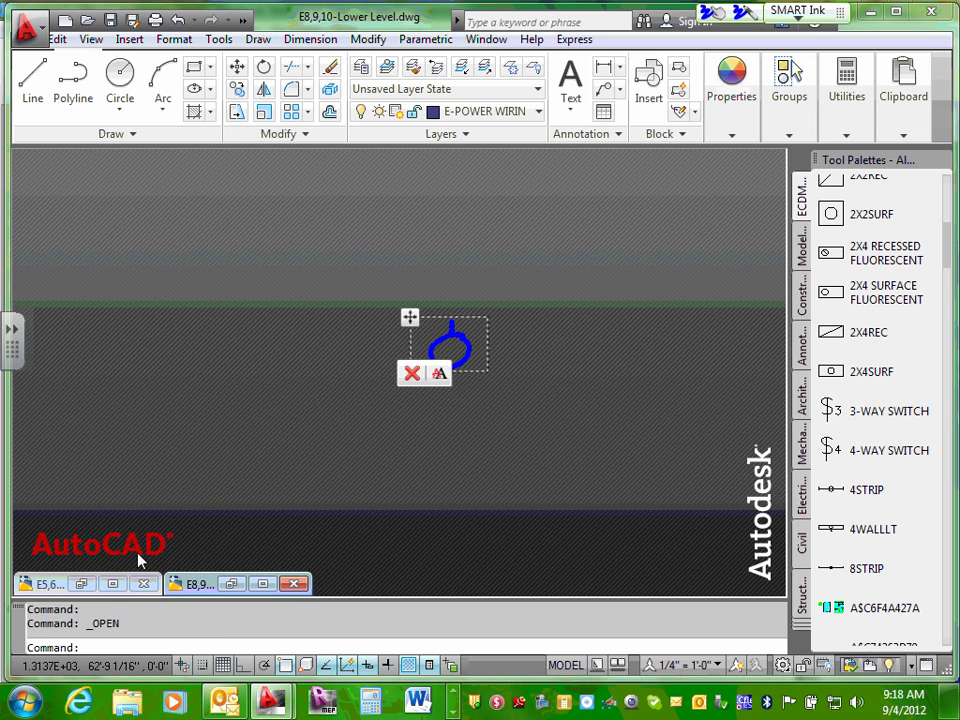
{"action": "left_click", "coordinate": [268, 586]}
{"action": "scroll", "coordinate": [360, 260], "scroll_direction": "up", "scroll_amount": 5}
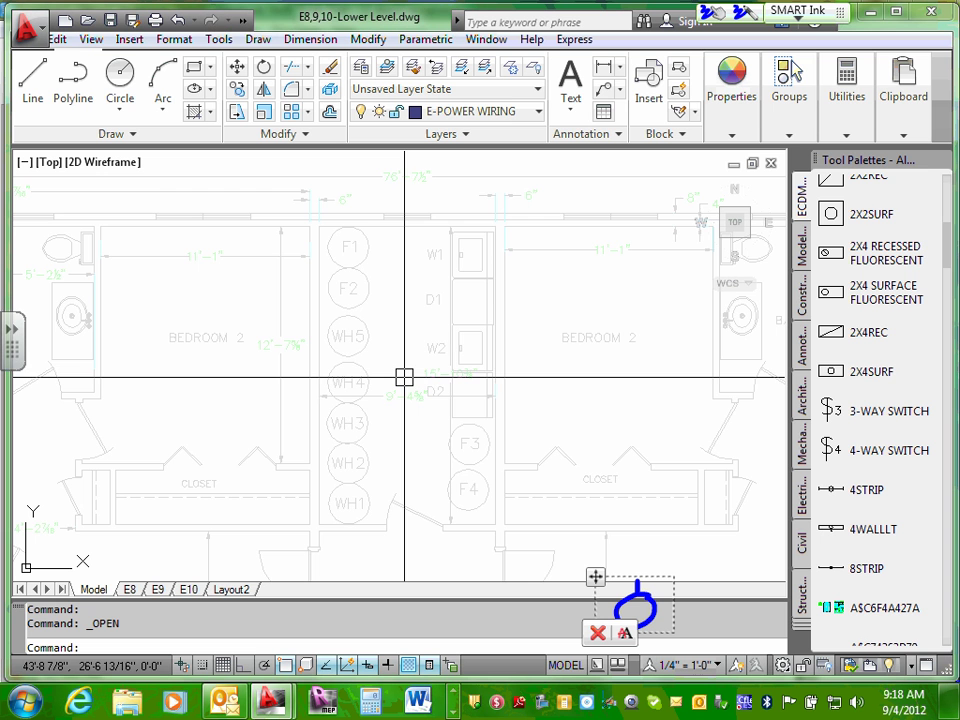
- Sketch in blue ink a wall light outside the Apartment 4 Bedroom 1 sliding door and a switch inside beside it
{"action": "middle_click_drag", "start_coordinate": [692, 300], "coordinate": [480, 379]}
{"action": "scroll", "coordinate": [486, 373], "scroll_direction": "down", "scroll_amount": 1}
{"action": "scroll", "coordinate": [664, 289], "scroll_direction": "up", "scroll_amount": 2}
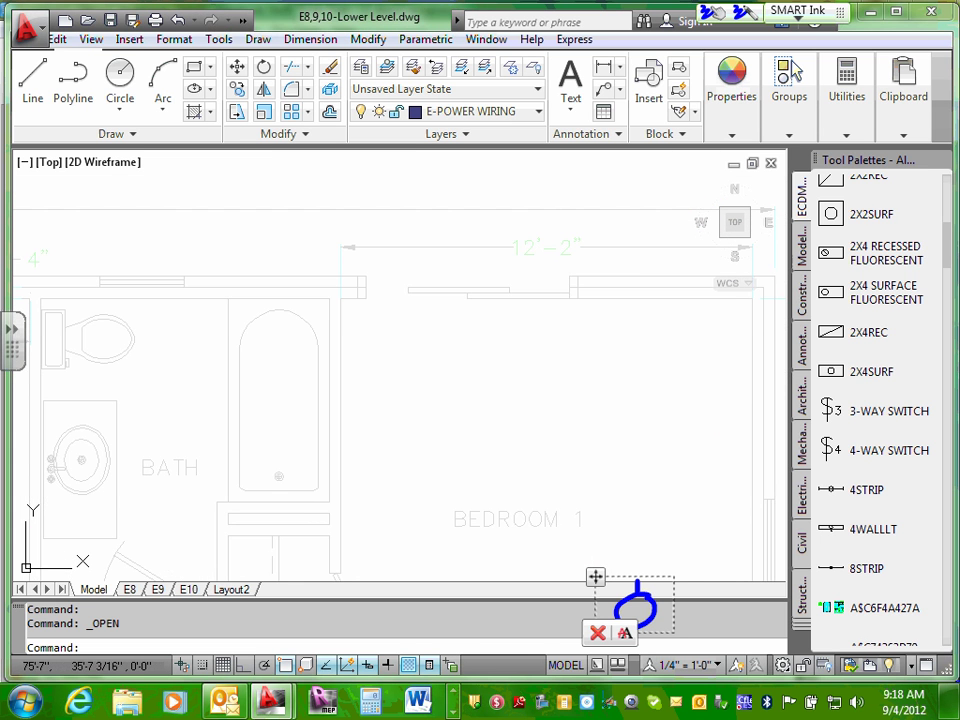
{"action": "mouse_move", "coordinate": [664, 289]}
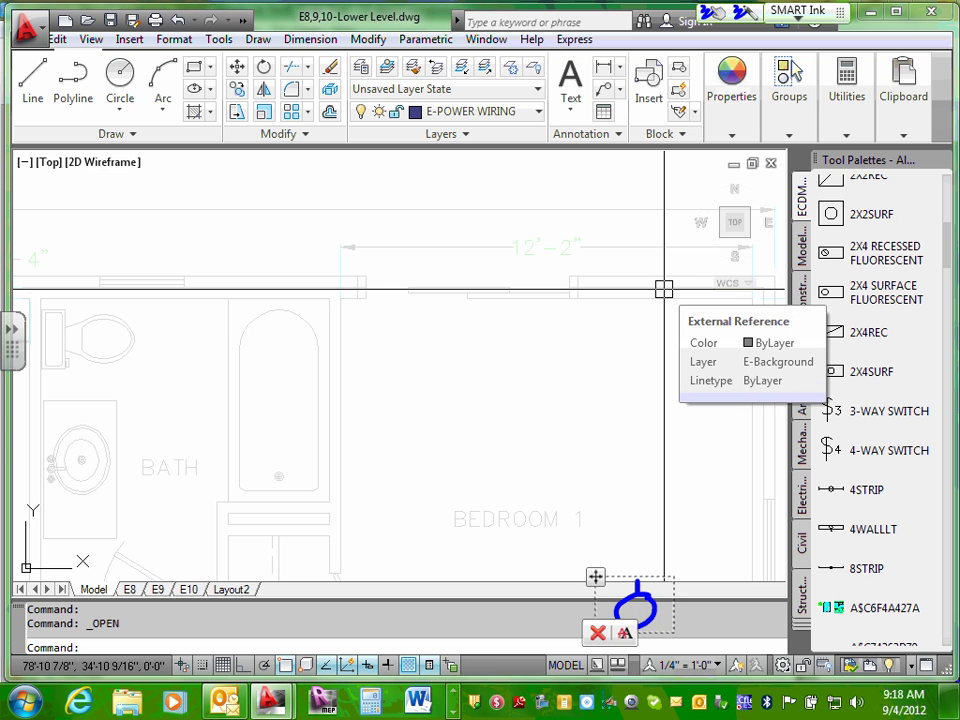
{"action": "mouse_move", "coordinate": [358, 222]}
{"action": "left_mouse_down"}
{"action": "mouse_move", "coordinate": [346, 274]}
{"action": "mouse_move", "coordinate": [366, 318]}
{"action": "mouse_move", "coordinate": [350, 328]}
{"action": "left_mouse_up"}
{"action": "left_click_drag", "start_coordinate": [357, 299], "coordinate": [364, 337]}
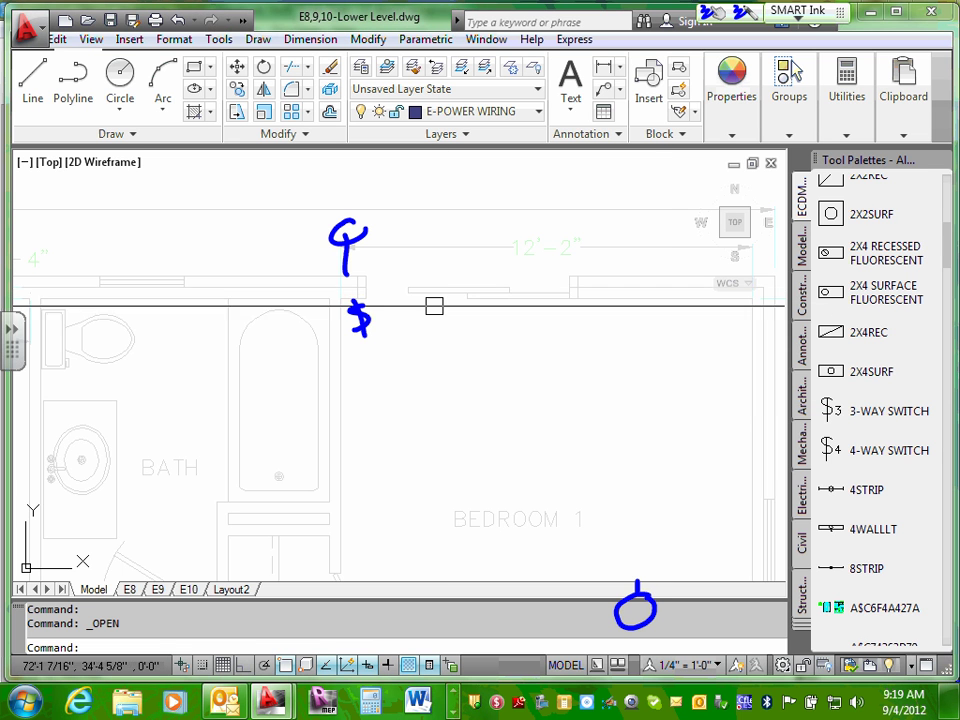
- Sketch a two-headed emergency light in blue ink on the central corridor wall beside the lower-level laundry and water-heater room door
{"action": "scroll", "coordinate": [420, 306], "scroll_direction": "down", "scroll_amount": 5}
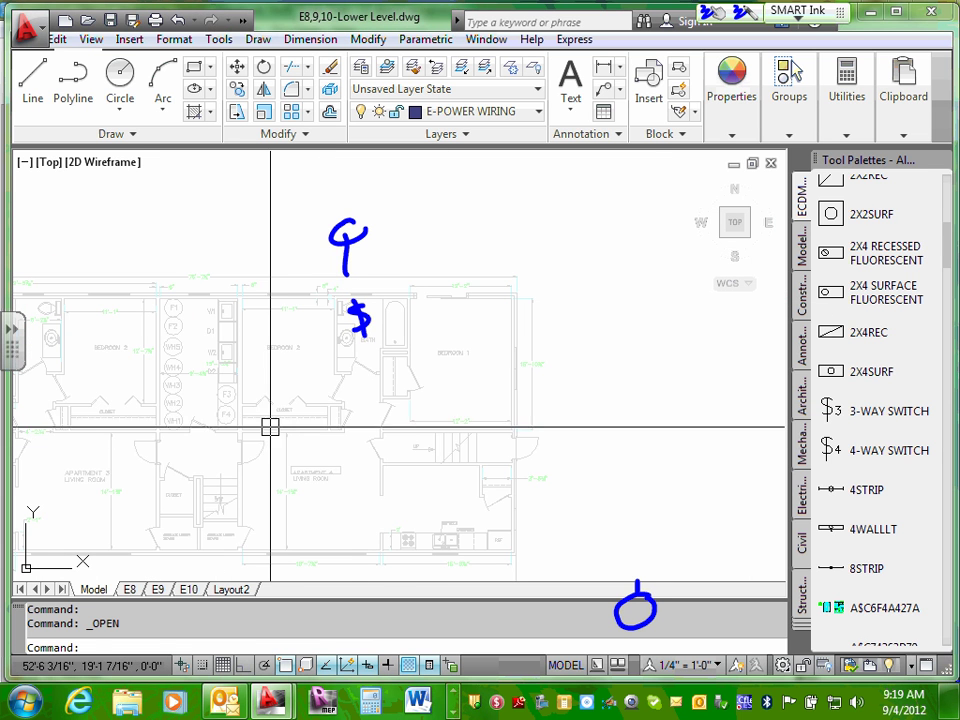
{"action": "middle_click_drag", "start_coordinate": [270, 424], "coordinate": [246, 441]}
{"action": "scroll", "coordinate": [196, 341], "scroll_direction": "up", "scroll_amount": 2}
{"action": "scroll", "coordinate": [437, 449], "scroll_direction": "up", "scroll_amount": 2}
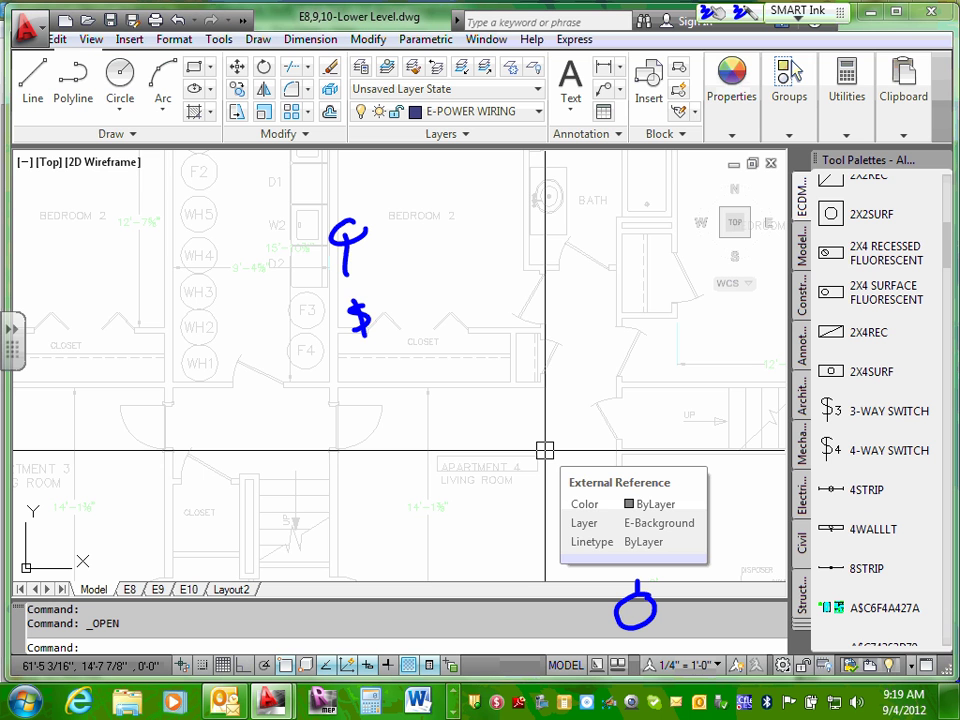
{"action": "left_click", "coordinate": [231, 388]}
{"action": "mouse_move", "coordinate": [200, 410]}
{"action": "left_mouse_down"}
{"action": "mouse_move", "coordinate": [228, 387]}
{"action": "mouse_move", "coordinate": [202, 410]}
{"action": "left_mouse_up"}
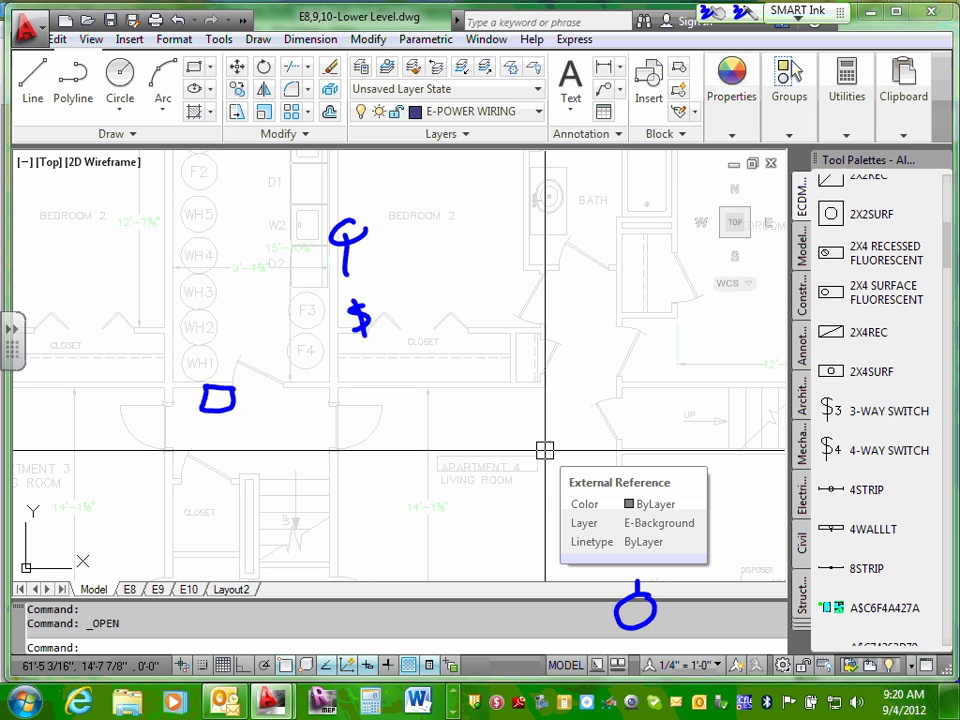
{"action": "left_click_drag", "start_coordinate": [252, 388], "coordinate": [195, 387]}
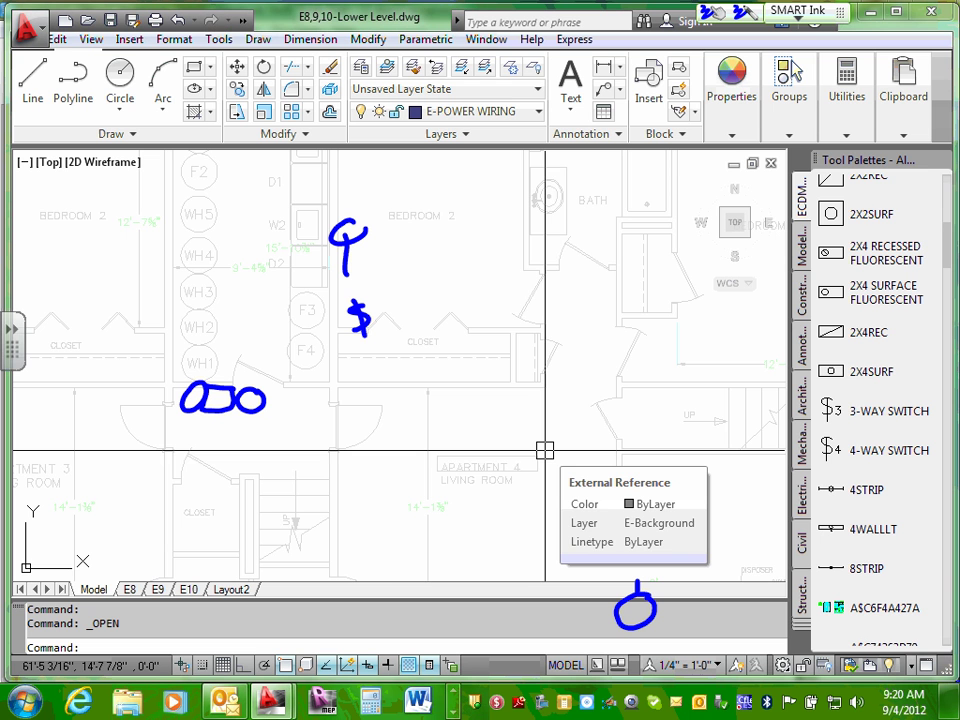
- Switch from the lower level drawing back to E5,6,7-Upper Level.dwg and show the central stairwell
{"action": "scroll", "coordinate": [544, 450], "scroll_direction": "down", "scroll_amount": 5}
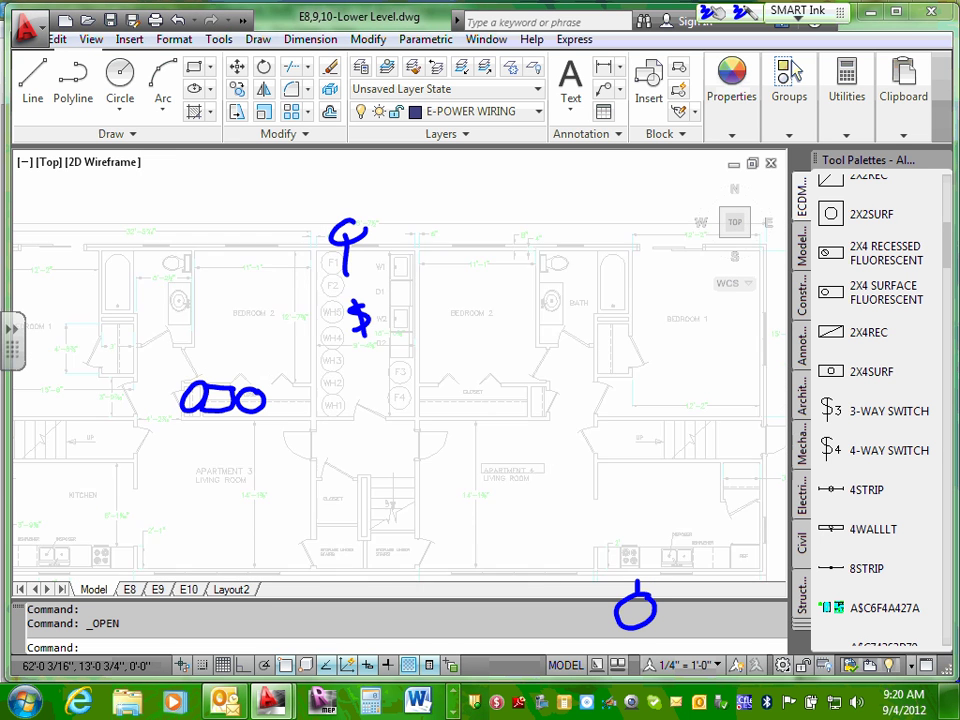
{"action": "scroll", "coordinate": [203, 431], "scroll_direction": "up", "scroll_amount": 3}
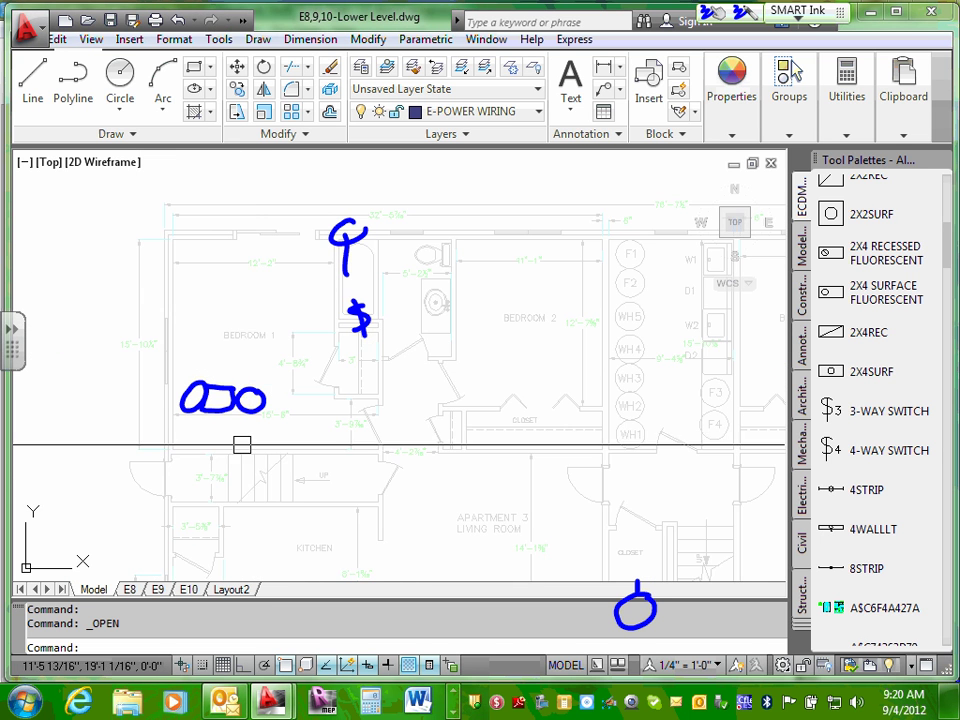
{"action": "mouse_move", "coordinate": [789, 96]}
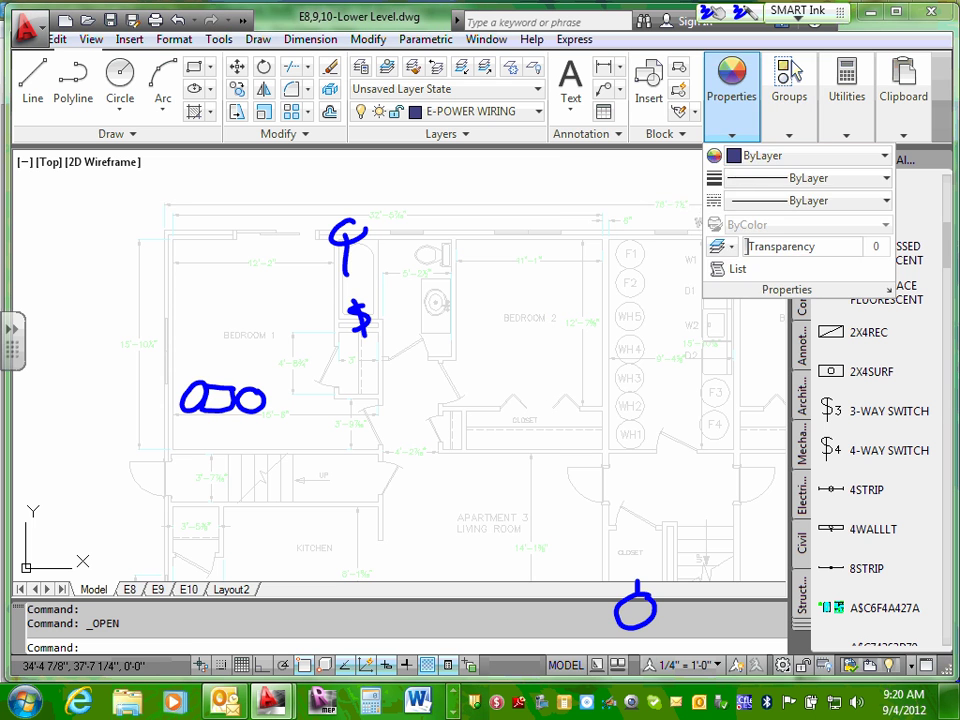
{"action": "left_click", "coordinate": [733, 168]}
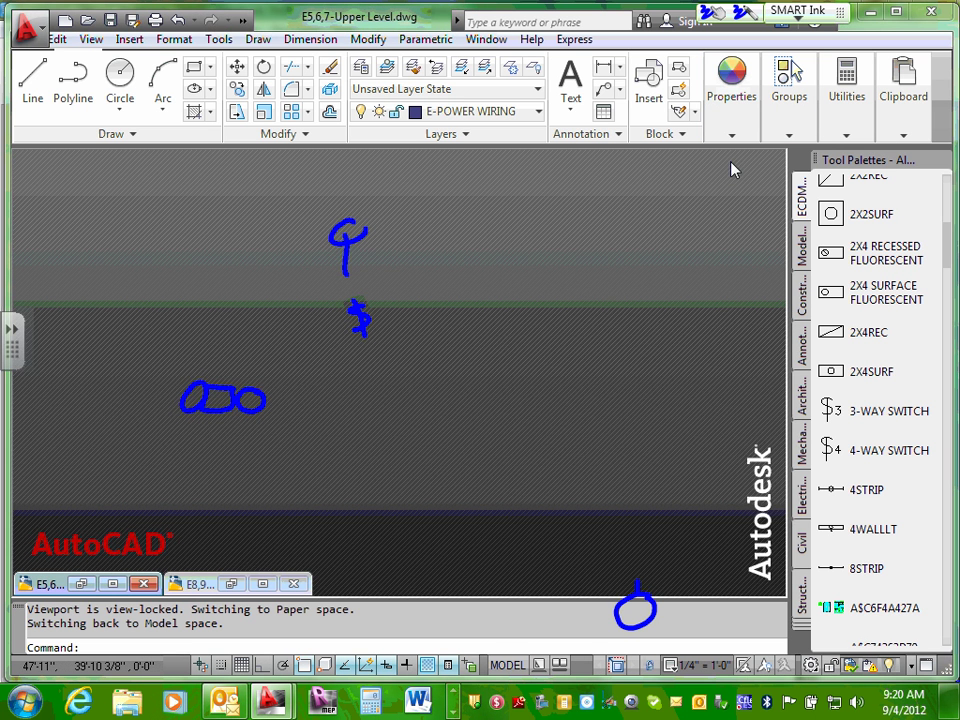
{"action": "left_click", "coordinate": [263, 581]}
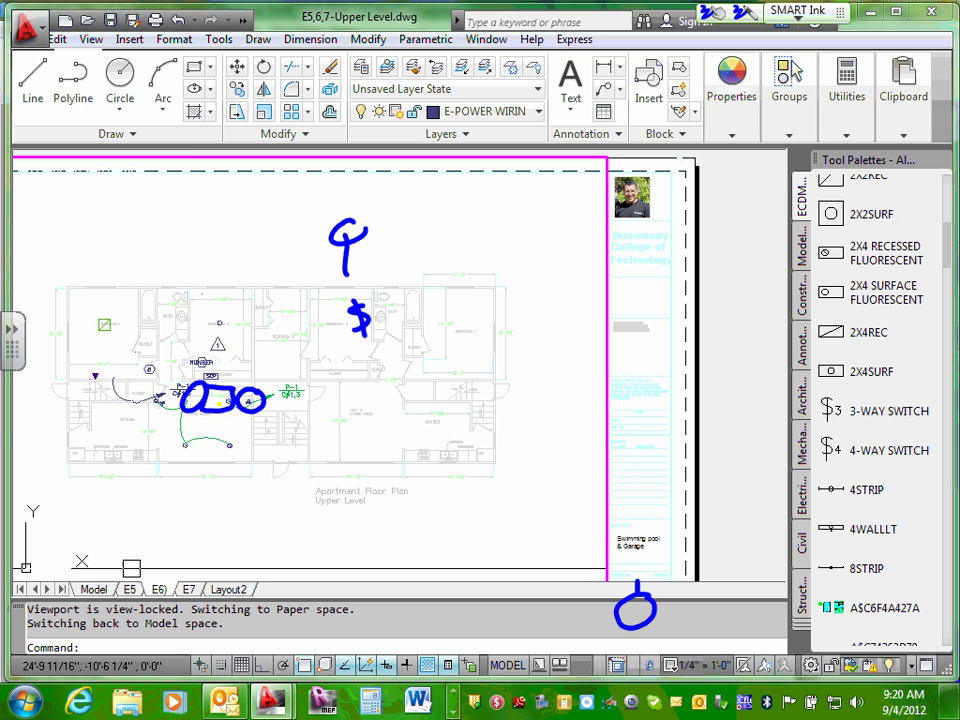
{"action": "scroll", "coordinate": [207, 421], "scroll_direction": "up", "scroll_amount": 3}
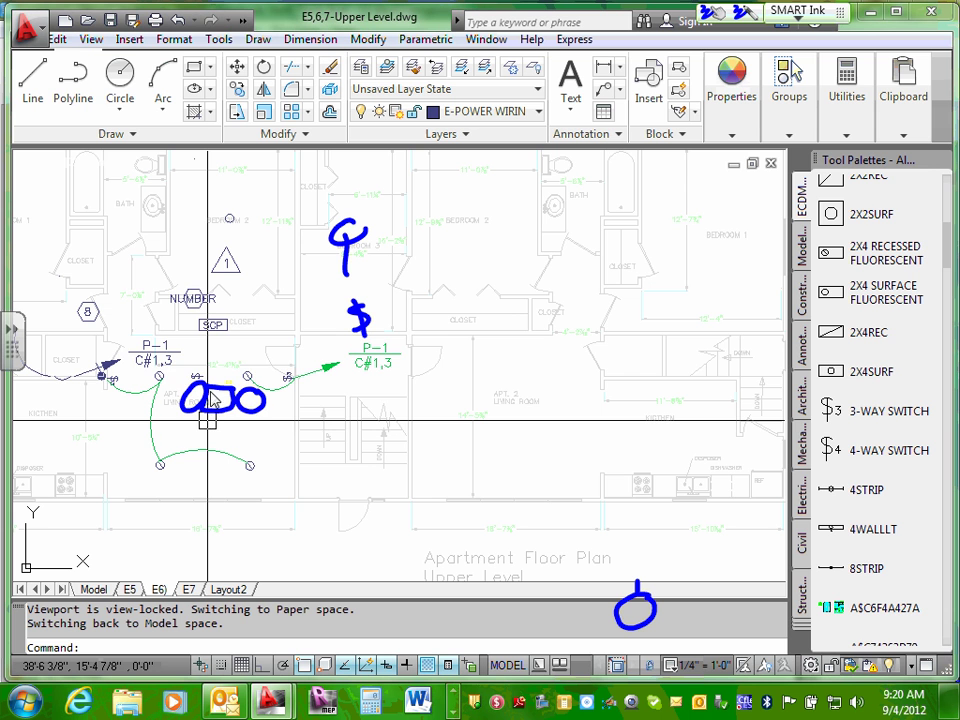
- Move the inked emergency light to the upper landing wall, and move it with the light and switch marks down the central stairwell toward the entry door
{"action": "left_click", "coordinate": [212, 404]}
{"action": "mouse_move", "coordinate": [212, 404]}
{"action": "left_mouse_down"}
{"action": "mouse_move", "coordinate": [283, 390]}
{"action": "mouse_move", "coordinate": [363, 354]}
{"action": "mouse_move", "coordinate": [402, 352]}
{"action": "mouse_move", "coordinate": [385, 350]}
{"action": "left_mouse_up"}
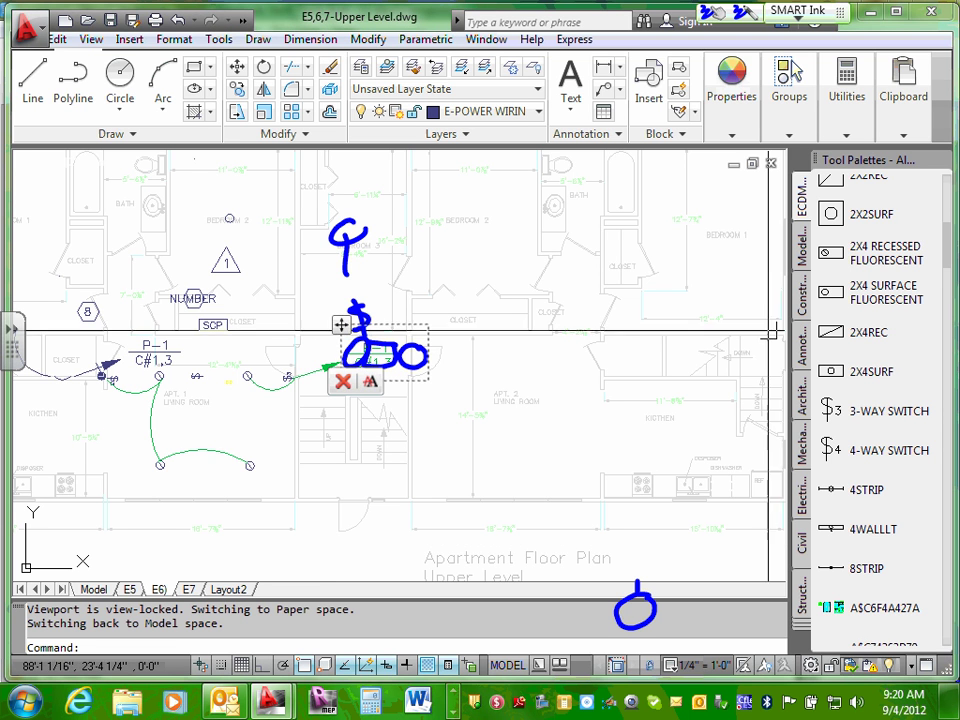
{"action": "left_click_drag", "start_coordinate": [948, 243], "coordinate": [939, 401]}
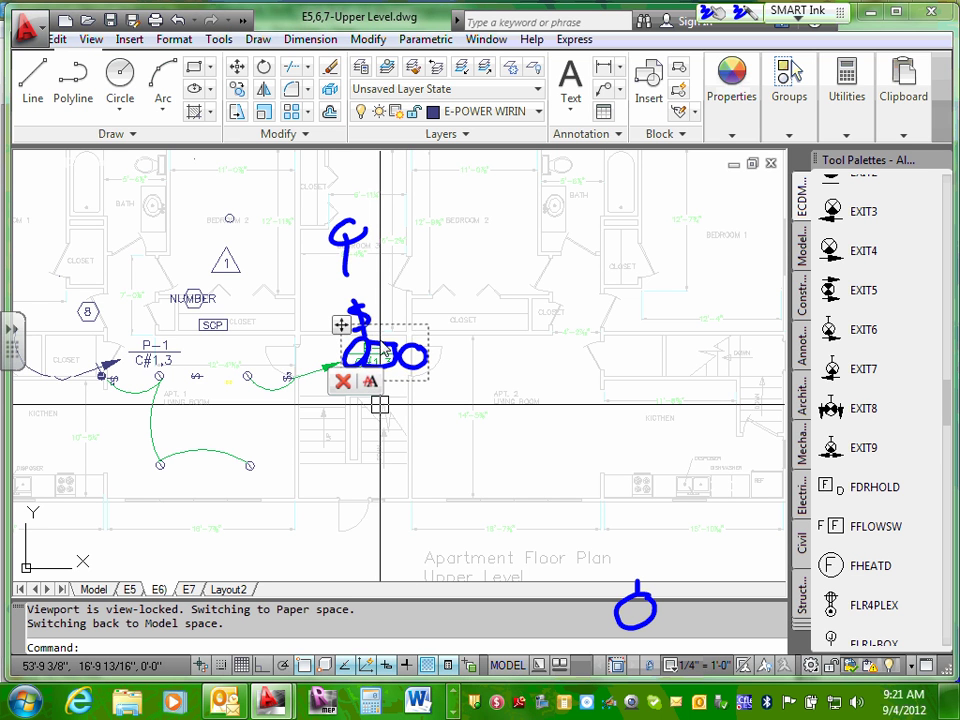
{"action": "mouse_move", "coordinate": [378, 375]}
{"action": "left_mouse_down"}
{"action": "mouse_move", "coordinate": [425, 480]}
{"action": "mouse_move", "coordinate": [343, 489]}
{"action": "mouse_move", "coordinate": [355, 494]}
{"action": "left_mouse_up"}
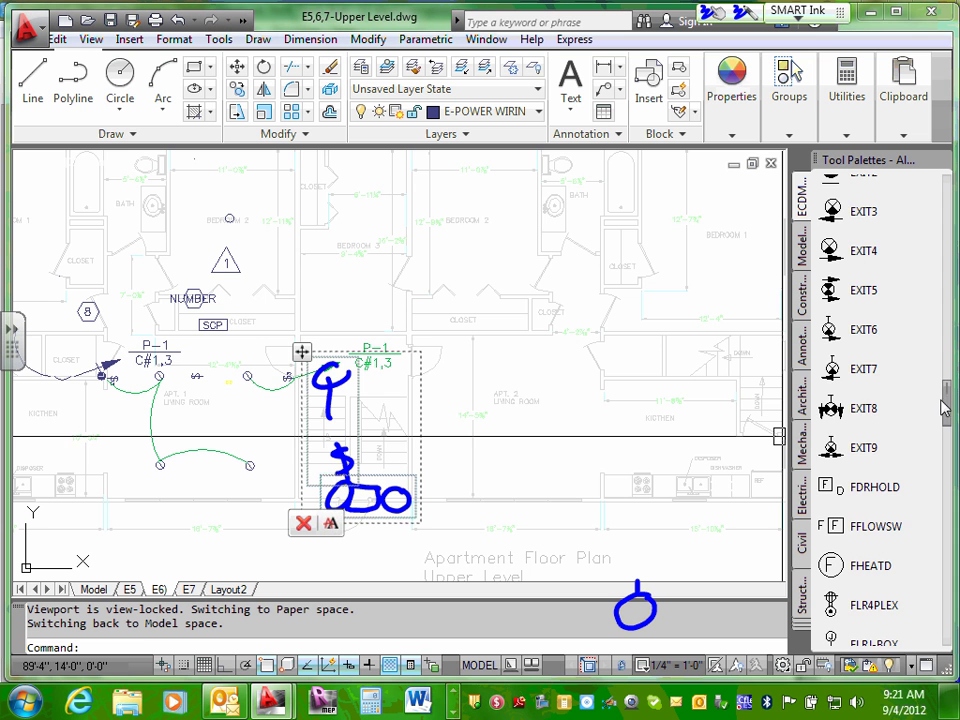
- Examine the EXIT1 to EXIT9 symbols and the neighbouring blocks in the ECDM tool palette for an emergency light symbol
{"action": "mouse_move", "coordinate": [946, 393]}
{"action": "left_mouse_down"}
{"action": "mouse_move", "coordinate": [950, 433]}
{"action": "mouse_move", "coordinate": [953, 377]}
{"action": "left_mouse_up"}
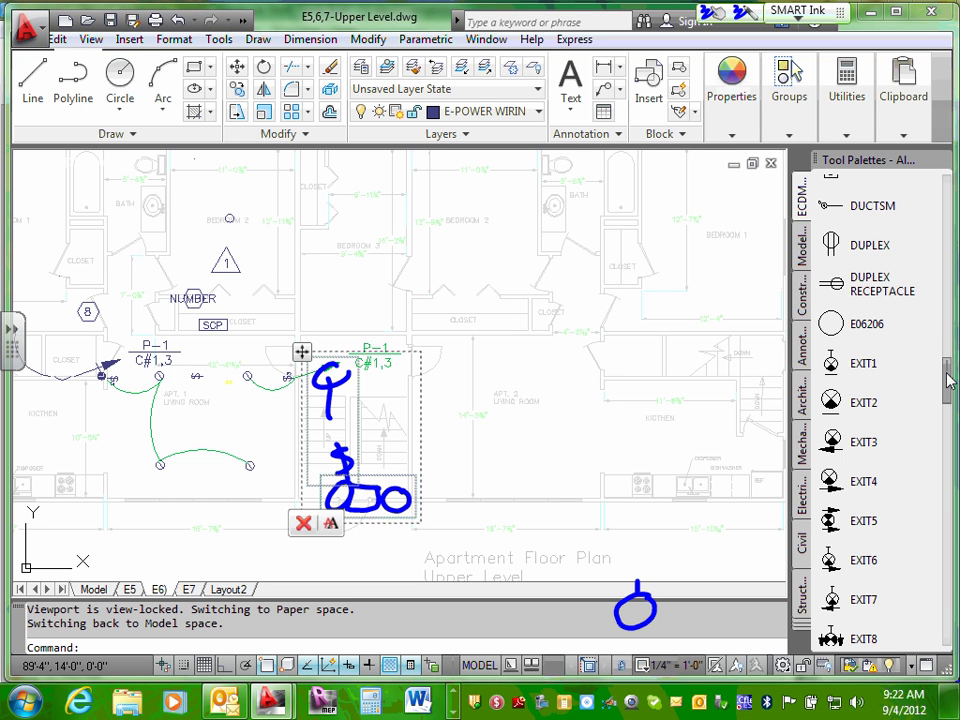
{"action": "left_click_drag", "start_coordinate": [950, 380], "coordinate": [955, 415]}
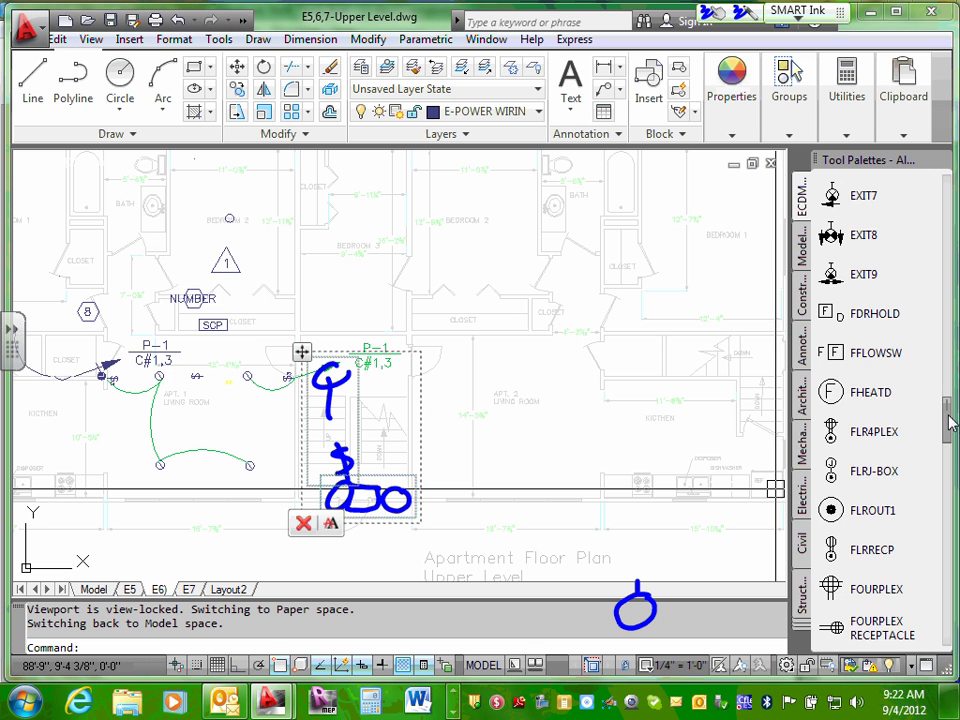
{"action": "left_click_drag", "start_coordinate": [954, 428], "coordinate": [955, 375]}
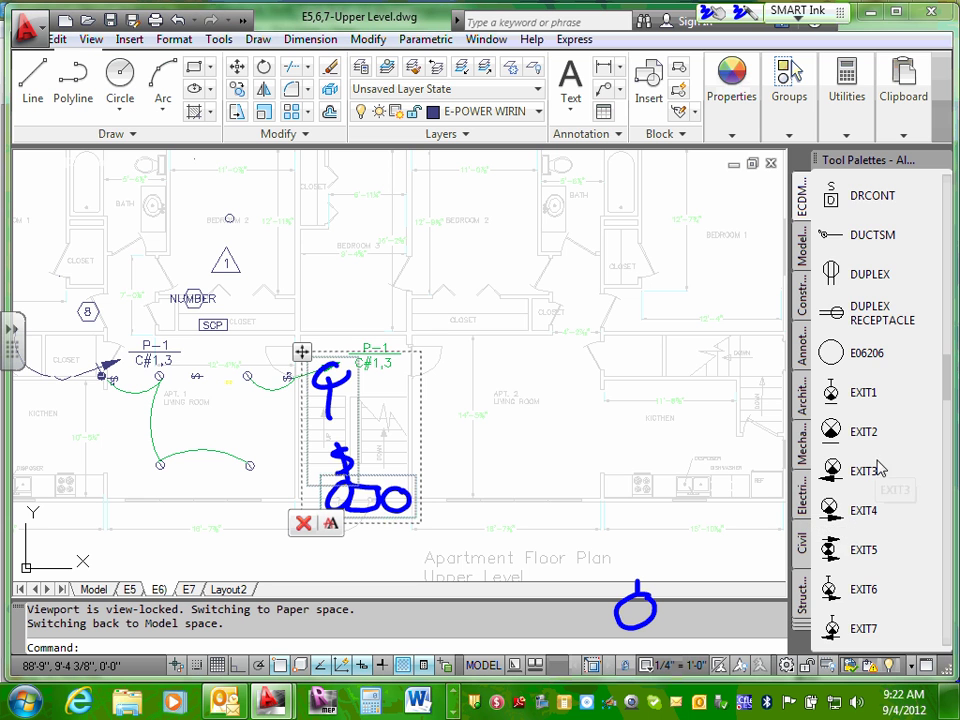
{"action": "left_click_drag", "start_coordinate": [952, 378], "coordinate": [954, 402]}
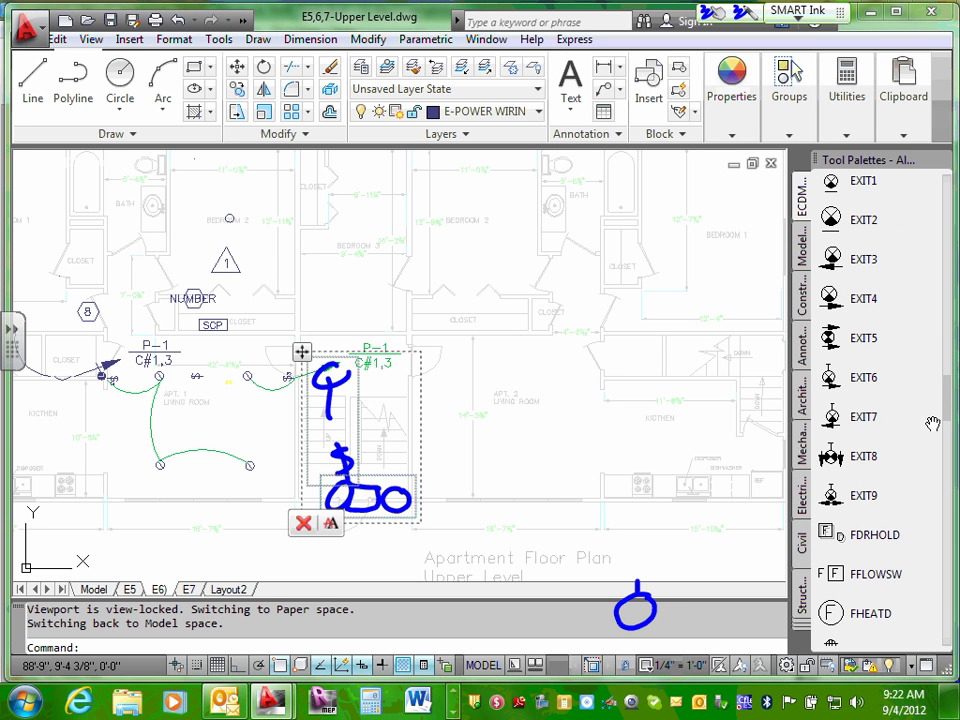
{"action": "left_click_drag", "start_coordinate": [947, 398], "coordinate": [952, 404]}
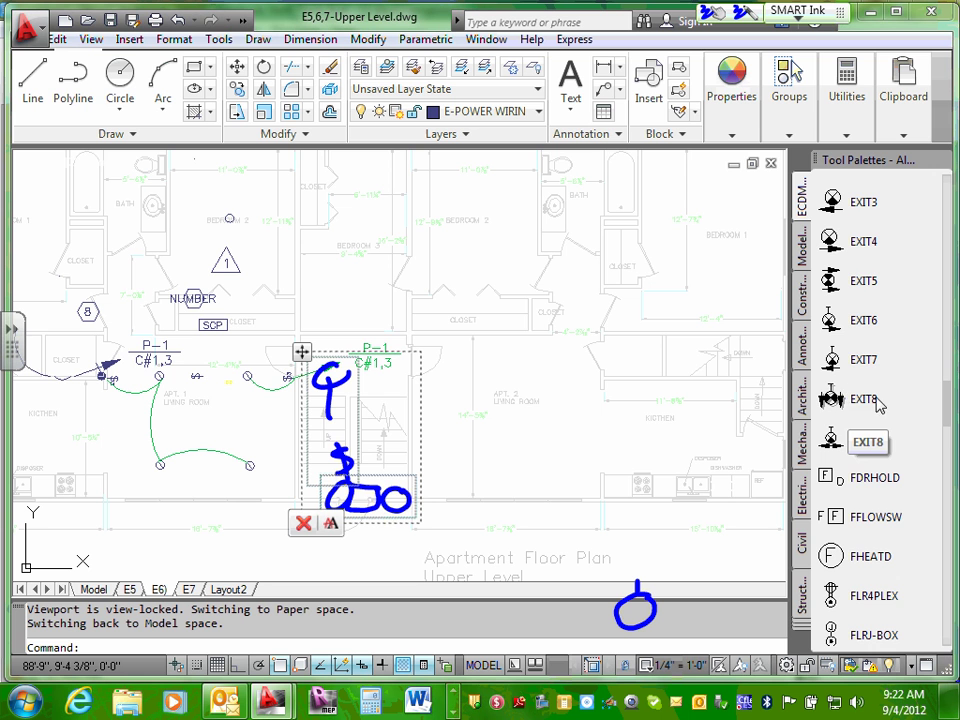
{"action": "scroll", "coordinate": [946, 398], "scroll_direction": "down", "scroll_amount": 2}
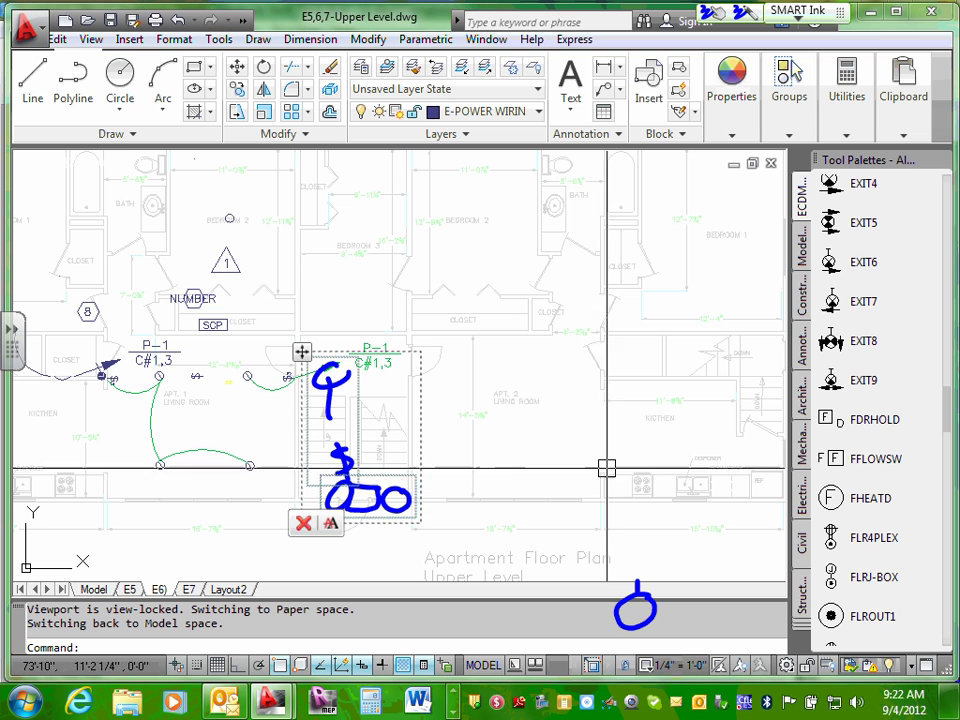
{"action": "scroll", "coordinate": [950, 420], "scroll_direction": "down", "scroll_amount": 3}
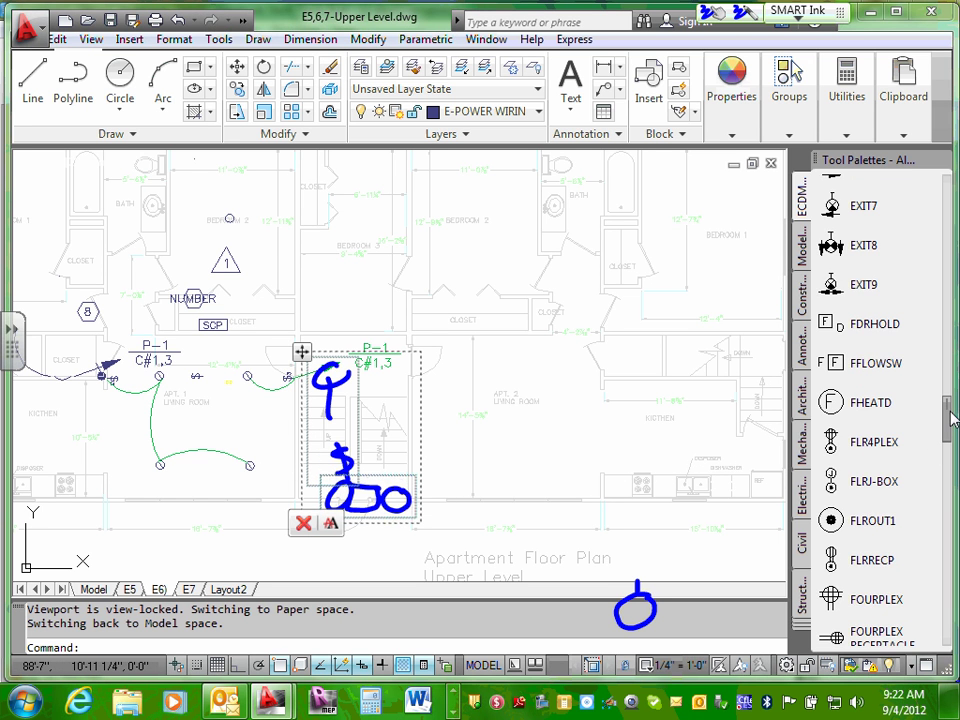
{"action": "mouse_move", "coordinate": [950, 420]}
{"action": "left_mouse_down"}
{"action": "mouse_move", "coordinate": [952, 464]}
{"action": "mouse_move", "coordinate": [952, 412]}
{"action": "left_mouse_up"}
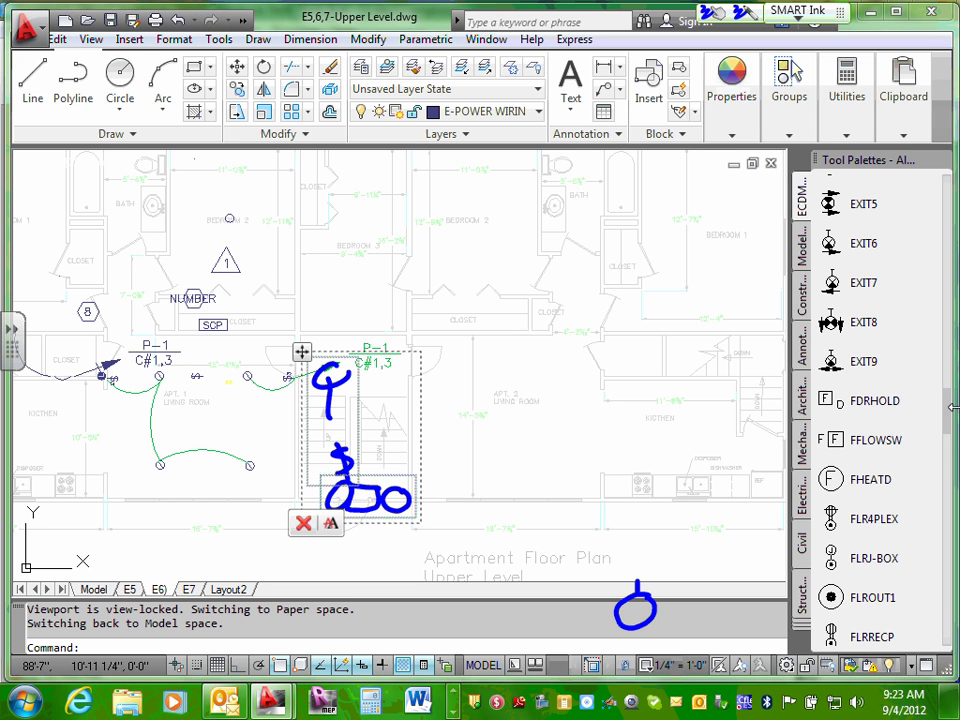
{"action": "left_click_drag", "start_coordinate": [950, 410], "coordinate": [951, 266]}
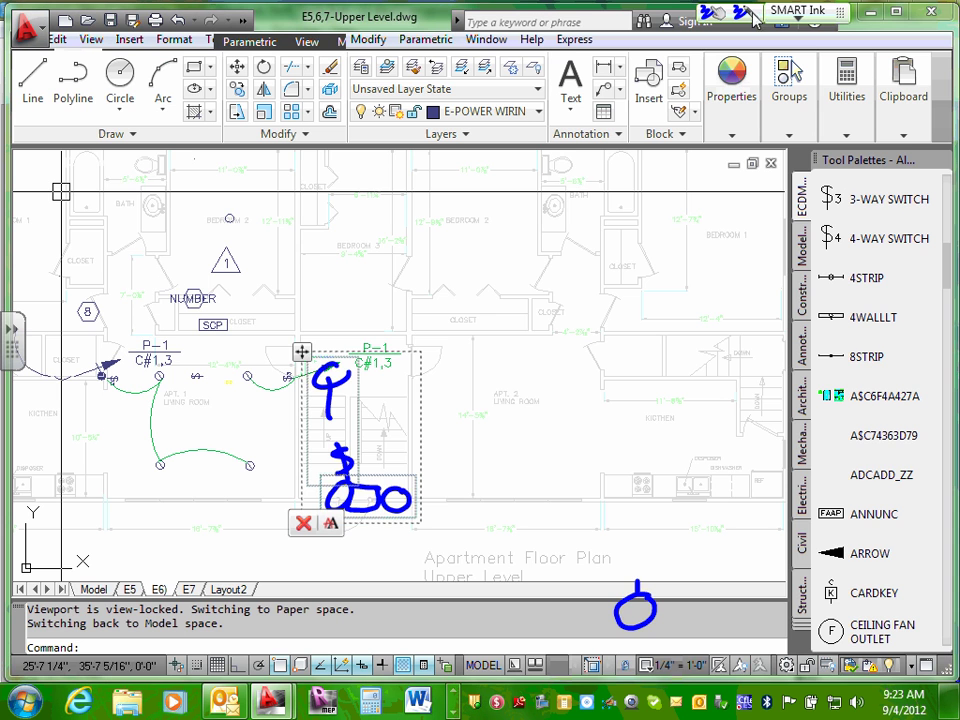
- Maximize the drawing program's window and open DesignCenter
{"action": "double_click", "coordinate": [680, 12]}
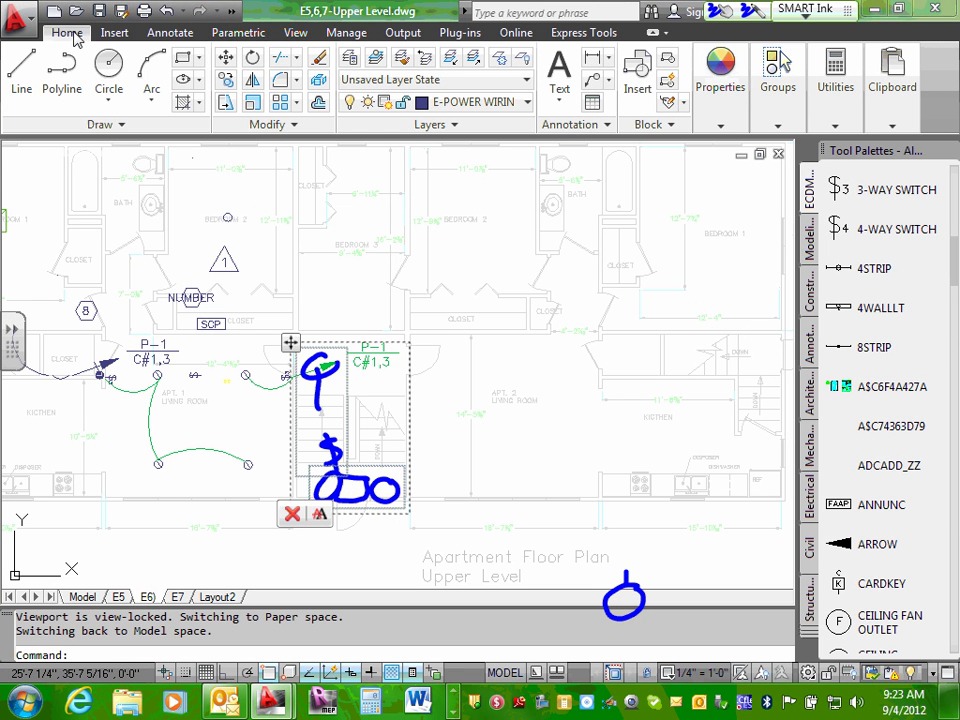
{"action": "left_click", "coordinate": [288, 33]}
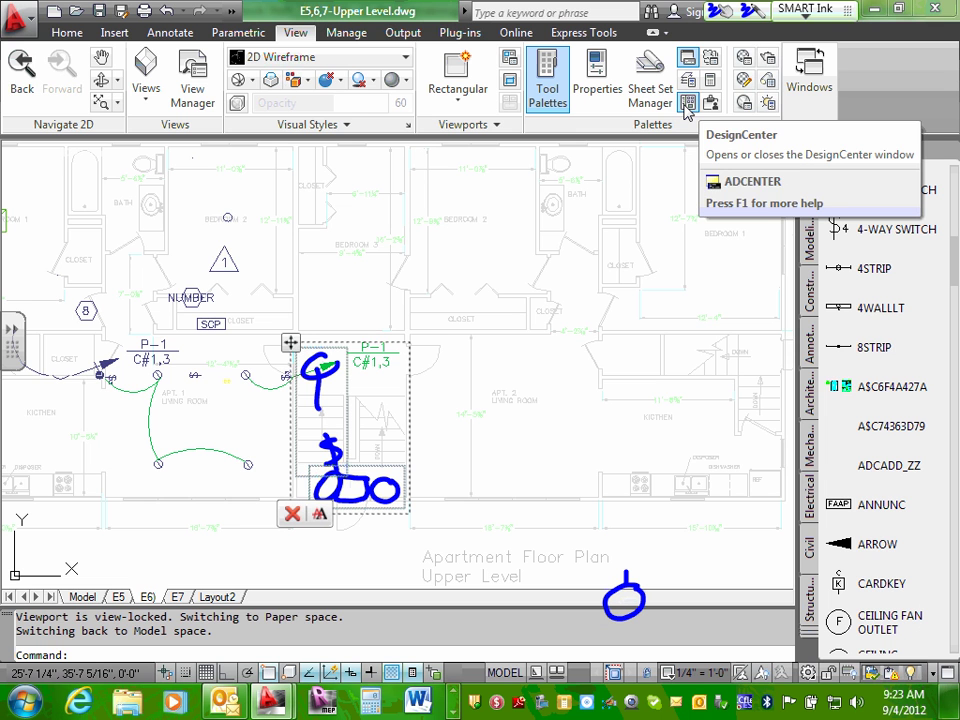
{"action": "left_click", "coordinate": [687, 104]}
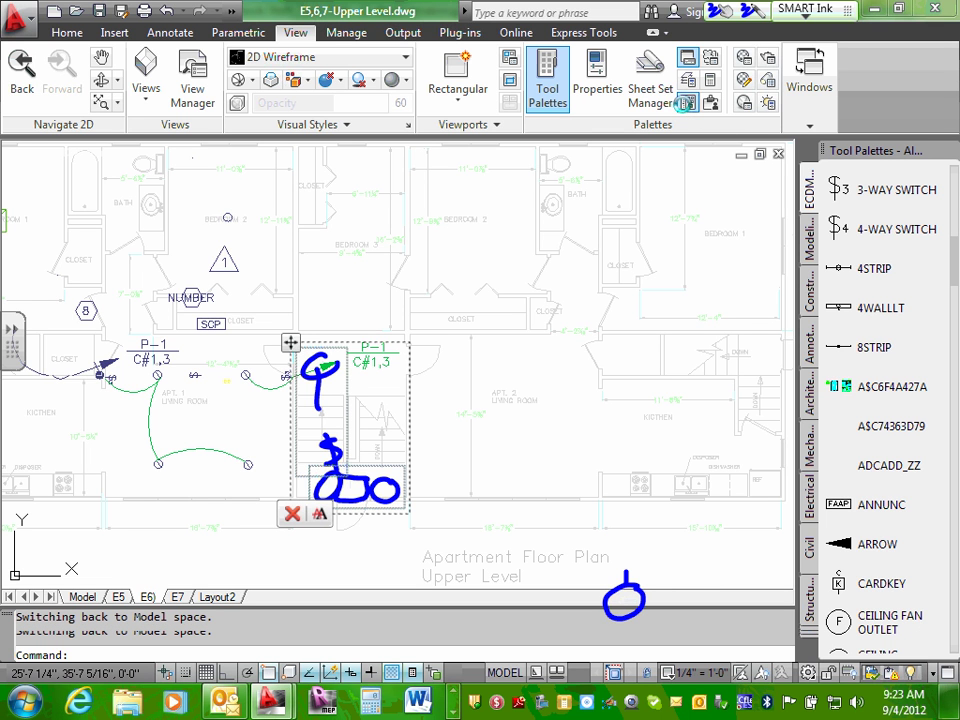
{"action": "left_click", "coordinate": [686, 104]}
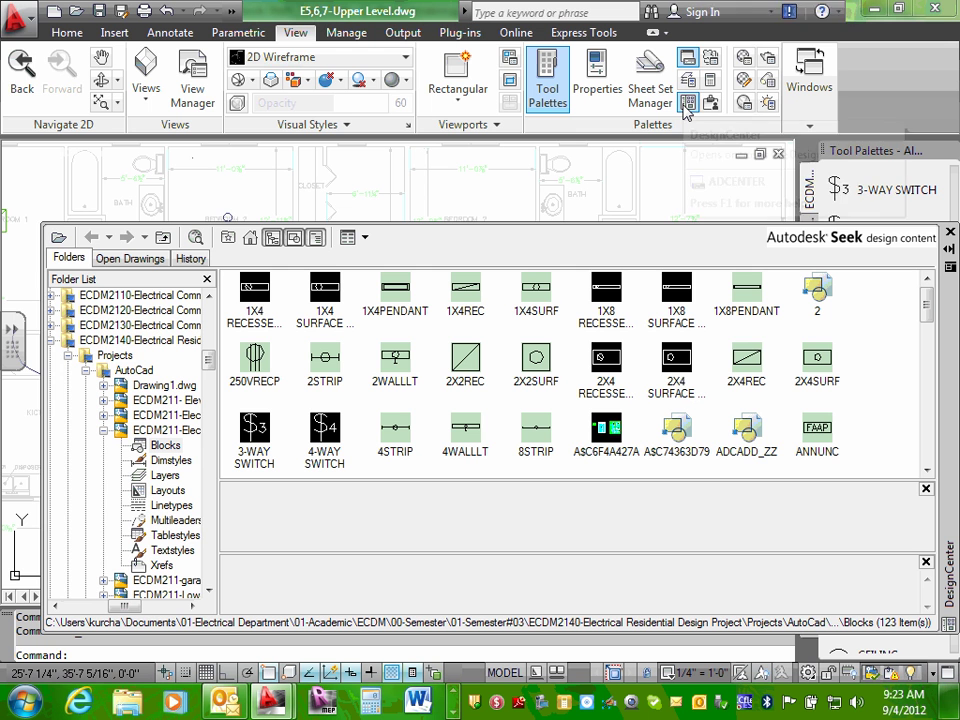
- Start loading a drawing into DesignCenter and browse to the ECDM2140 project's CAD folder
{"action": "left_click", "coordinate": [60, 241]}
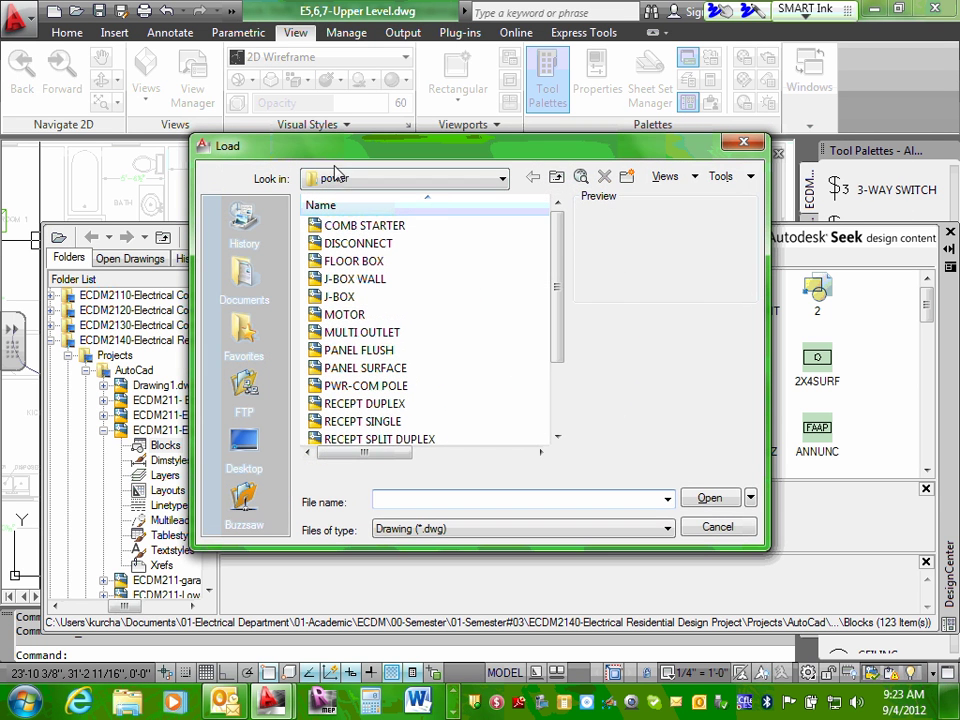
{"action": "left_click", "coordinate": [502, 179]}
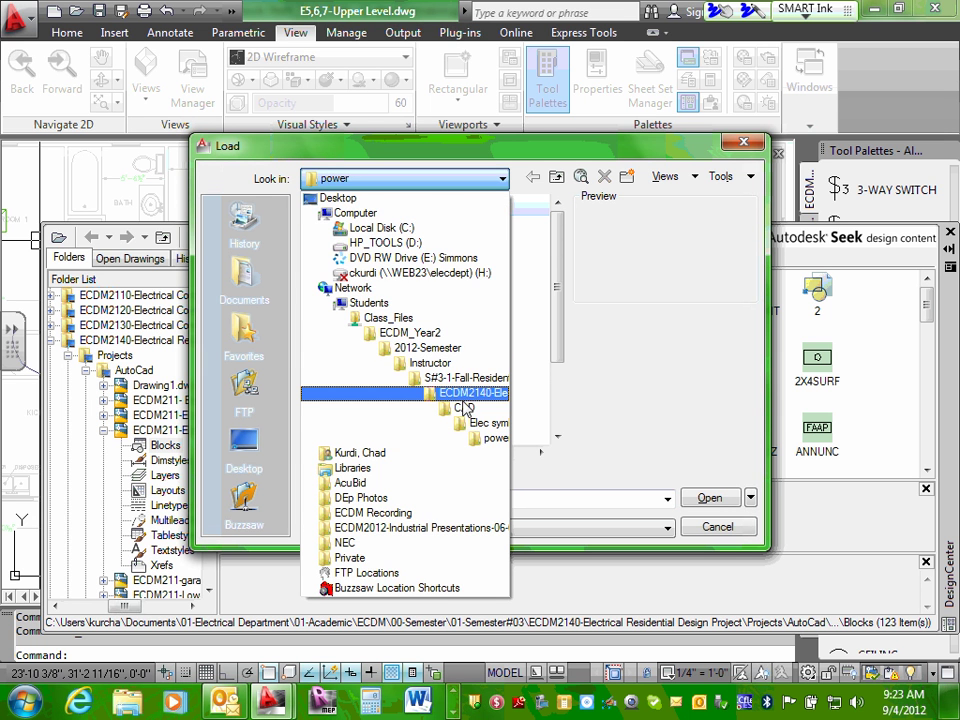
{"action": "left_click", "coordinate": [465, 411]}
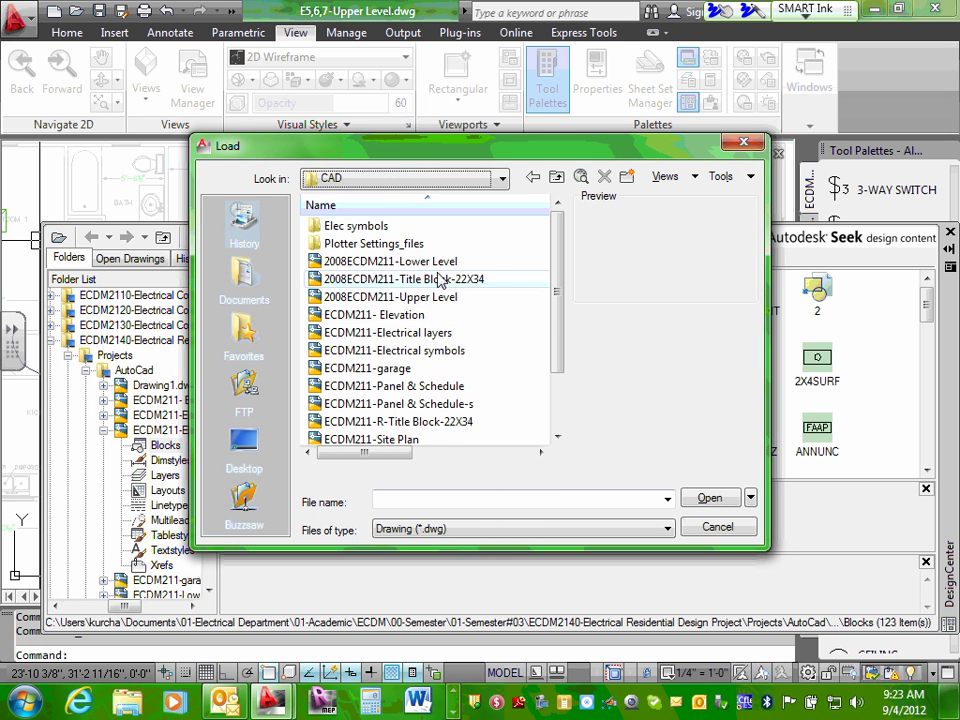
- Look through the ECDM2140 project folders and the Elec symbols subfolder, then return to the CAD folder
{"action": "left_click", "coordinate": [556, 178]}
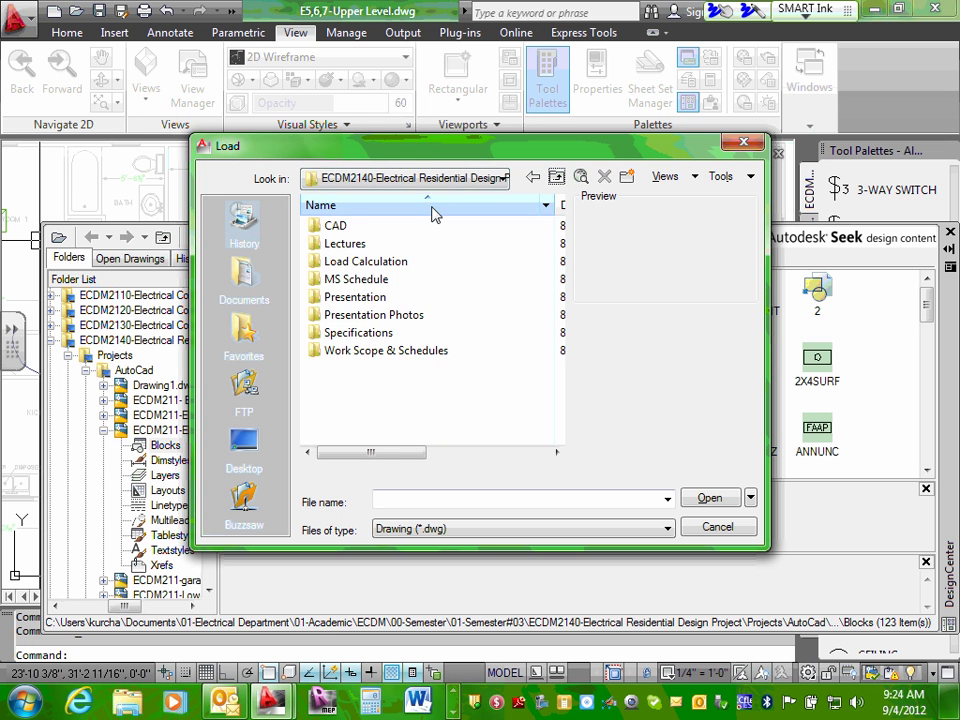
{"action": "left_click", "coordinate": [556, 178]}
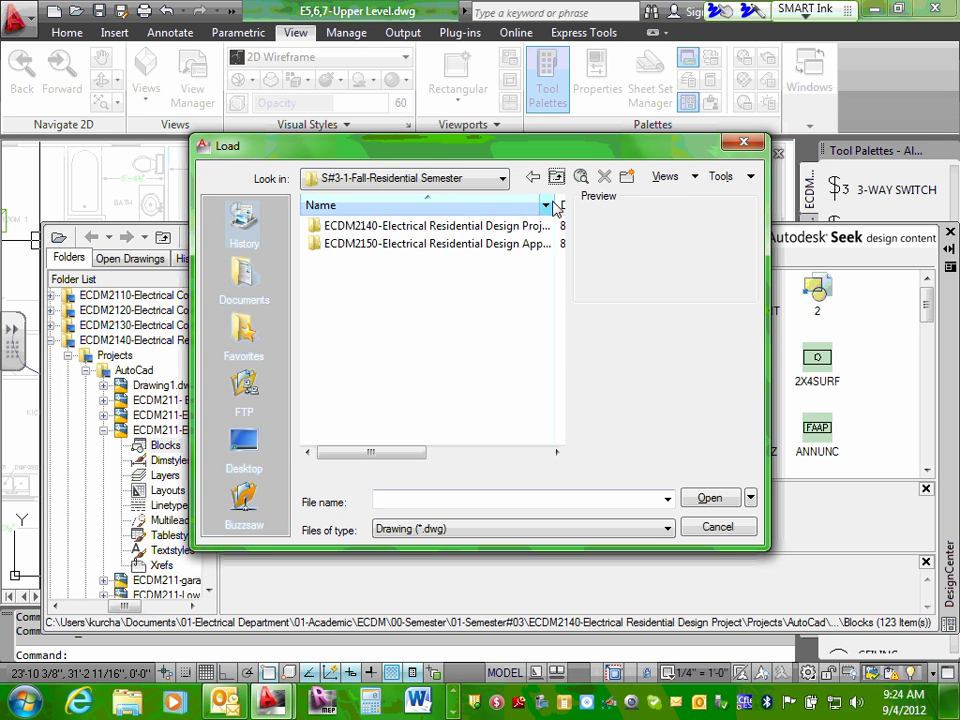
{"action": "double_click", "coordinate": [495, 227]}
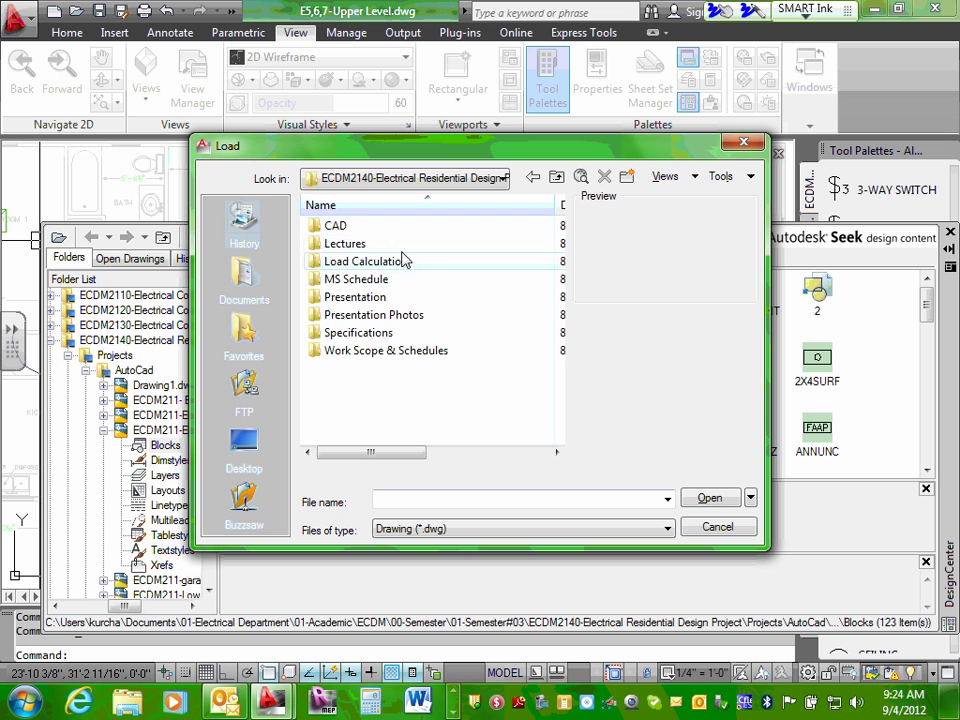
{"action": "double_click", "coordinate": [336, 227]}
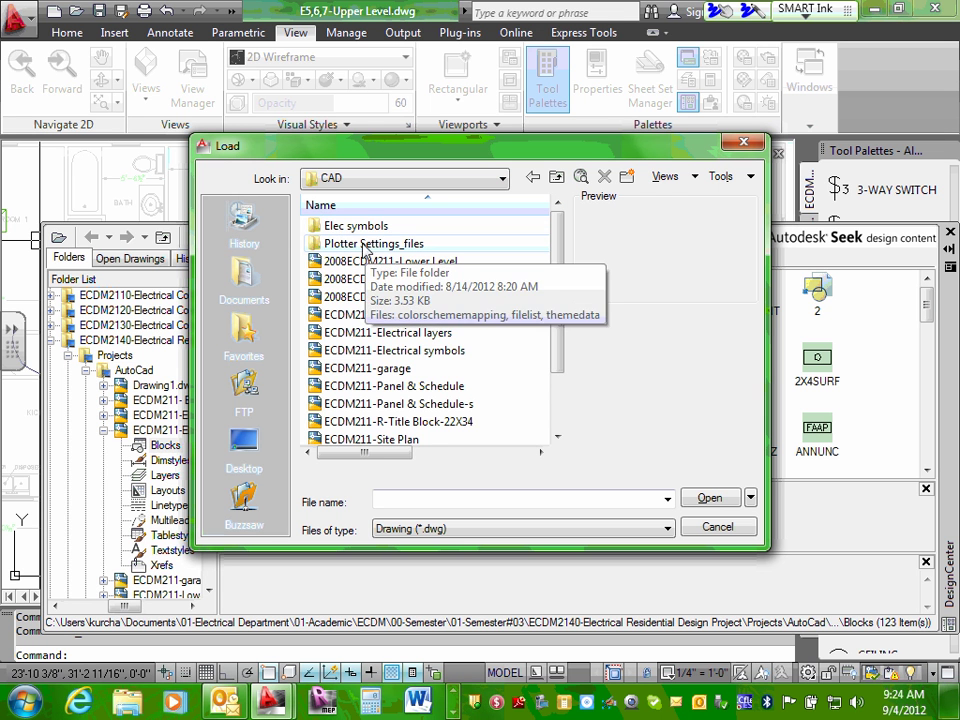
{"action": "double_click", "coordinate": [364, 227]}
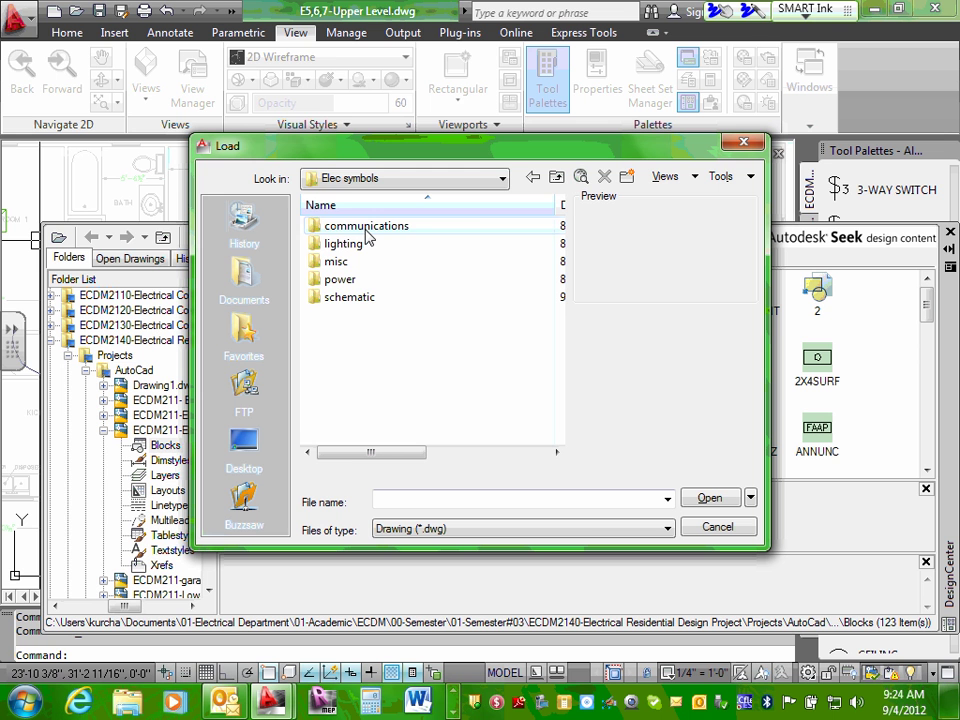
{"action": "left_click", "coordinate": [557, 178]}
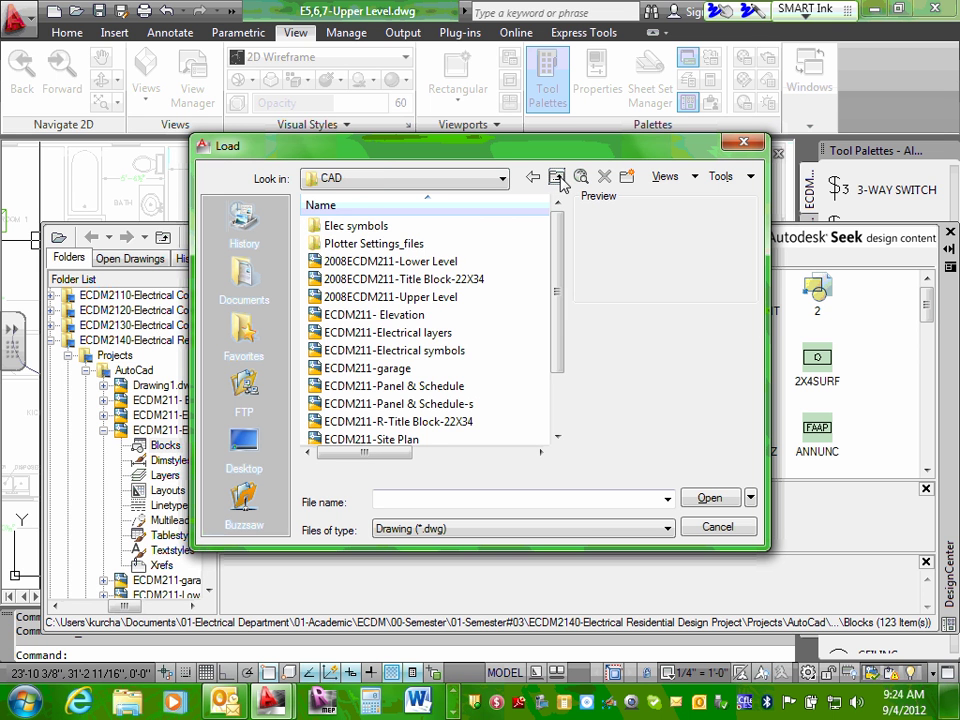
- Try to load the Electrical symbols-Fan drawing from the CAD folder into DesignCenter and dismiss the network messages
{"action": "left_click_drag", "start_coordinate": [562, 258], "coordinate": [561, 306]}
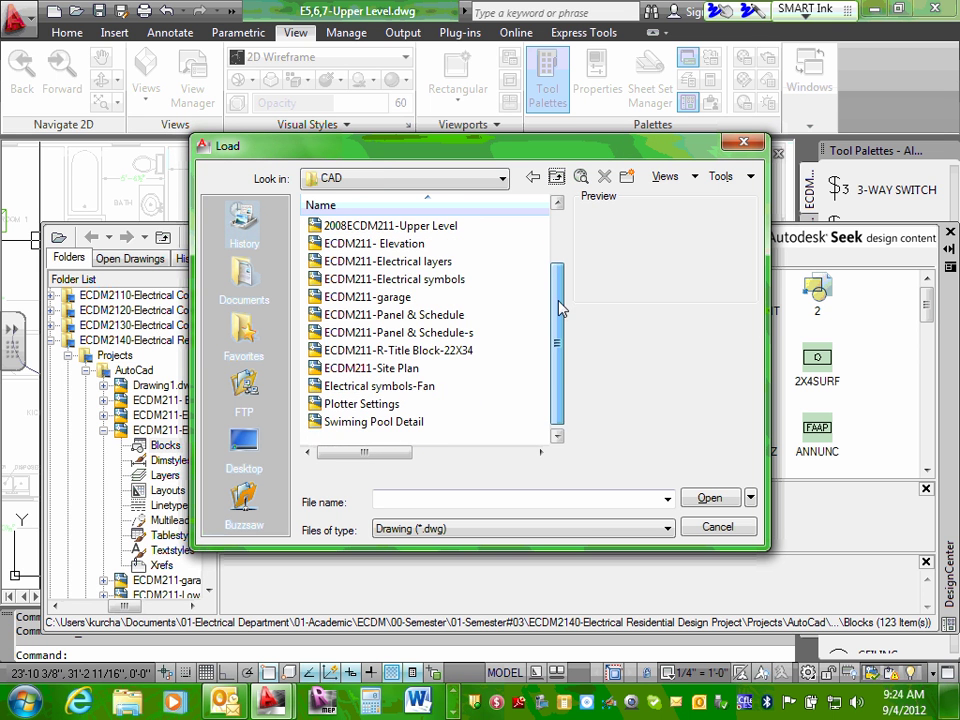
{"action": "left_click", "coordinate": [408, 389]}
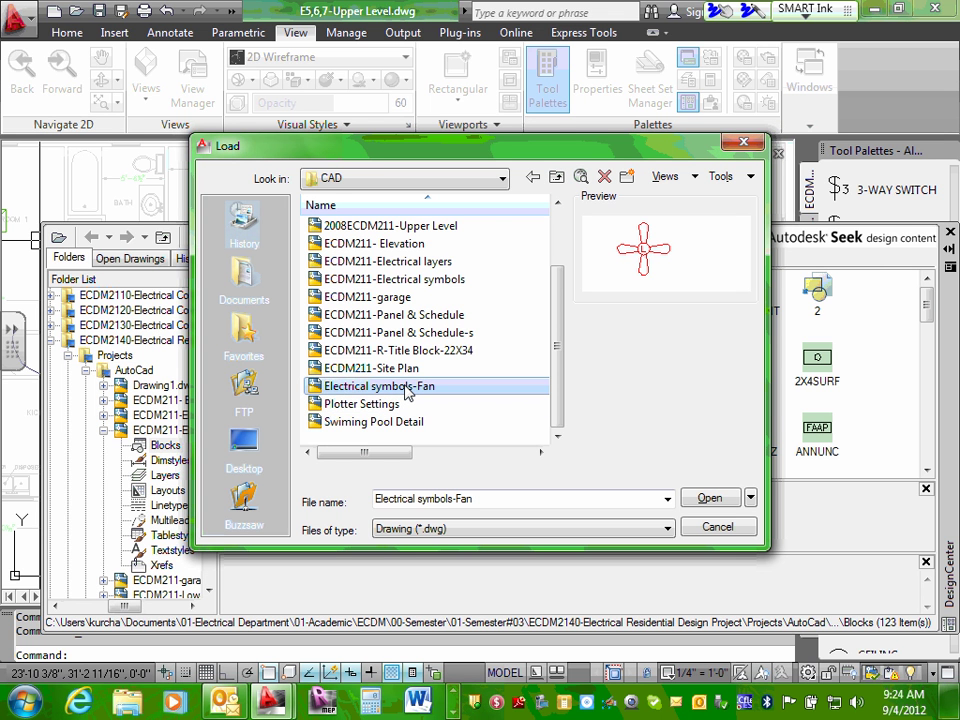
{"action": "left_click", "coordinate": [502, 179]}
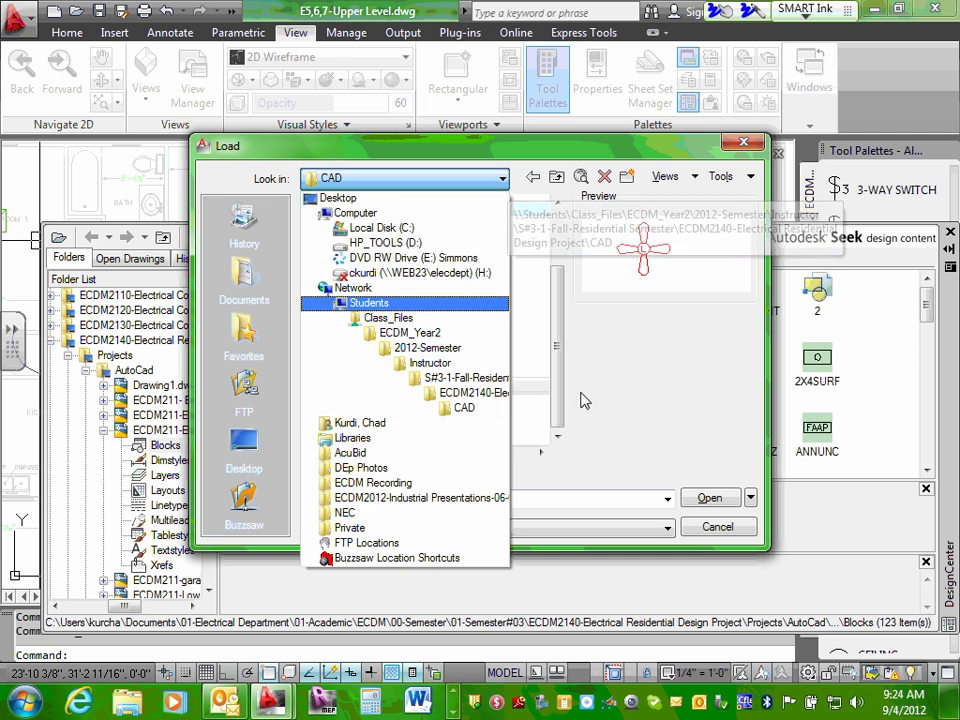
{"action": "left_click", "coordinate": [464, 407]}
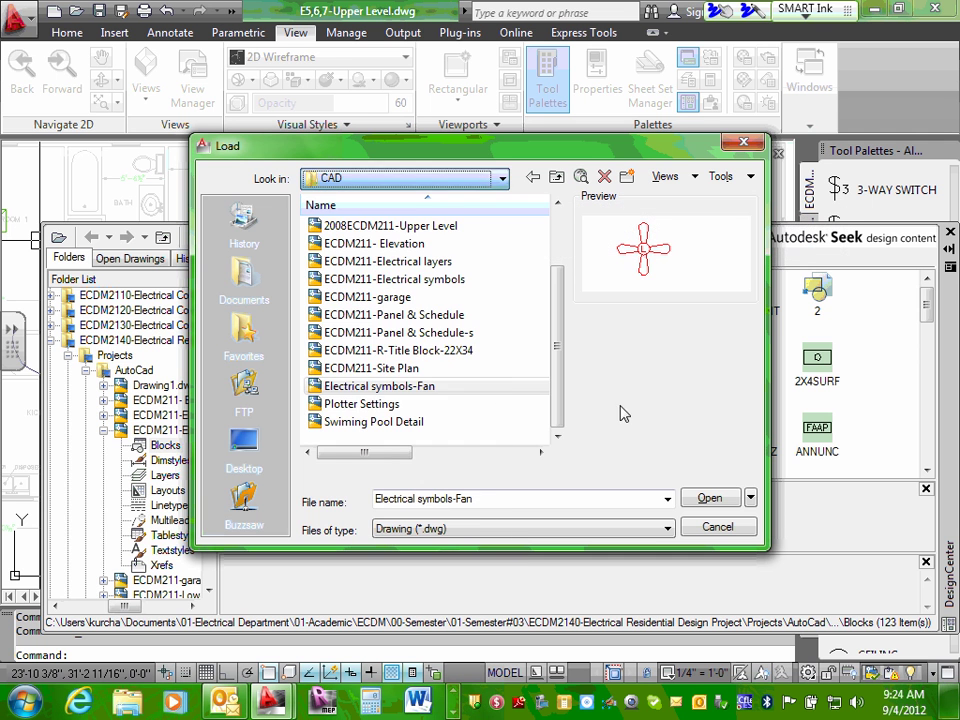
{"action": "left_click", "coordinate": [700, 499]}
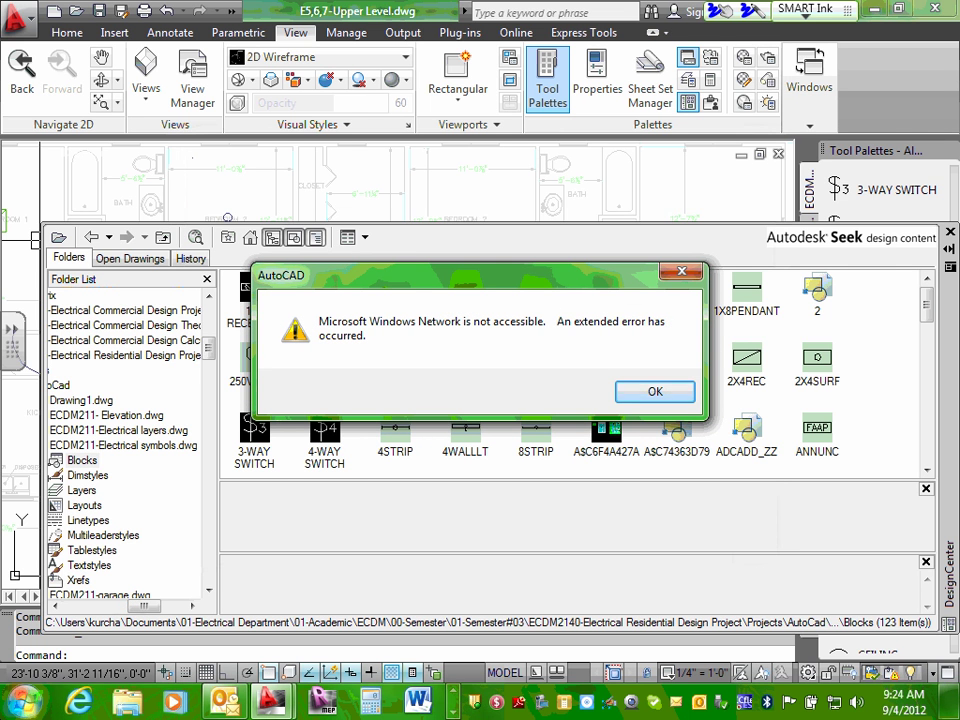
{"action": "left_click", "coordinate": [652, 393]}
{"action": "left_click", "coordinate": [650, 392]}
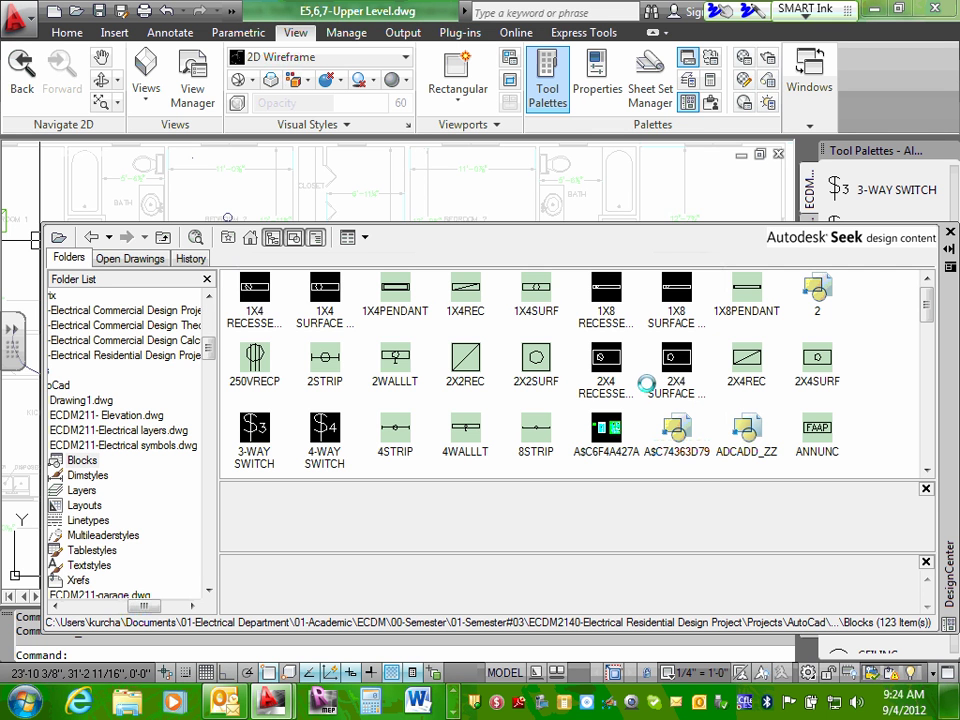
{"action": "left_click", "coordinate": [670, 395]}
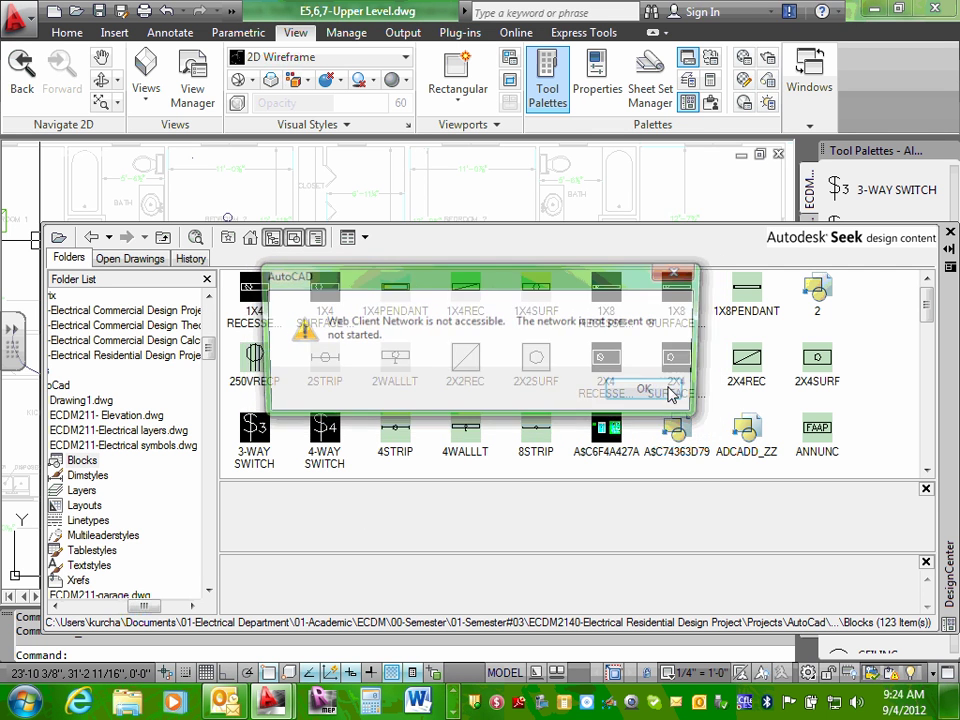
{"action": "left_click", "coordinate": [668, 396]}
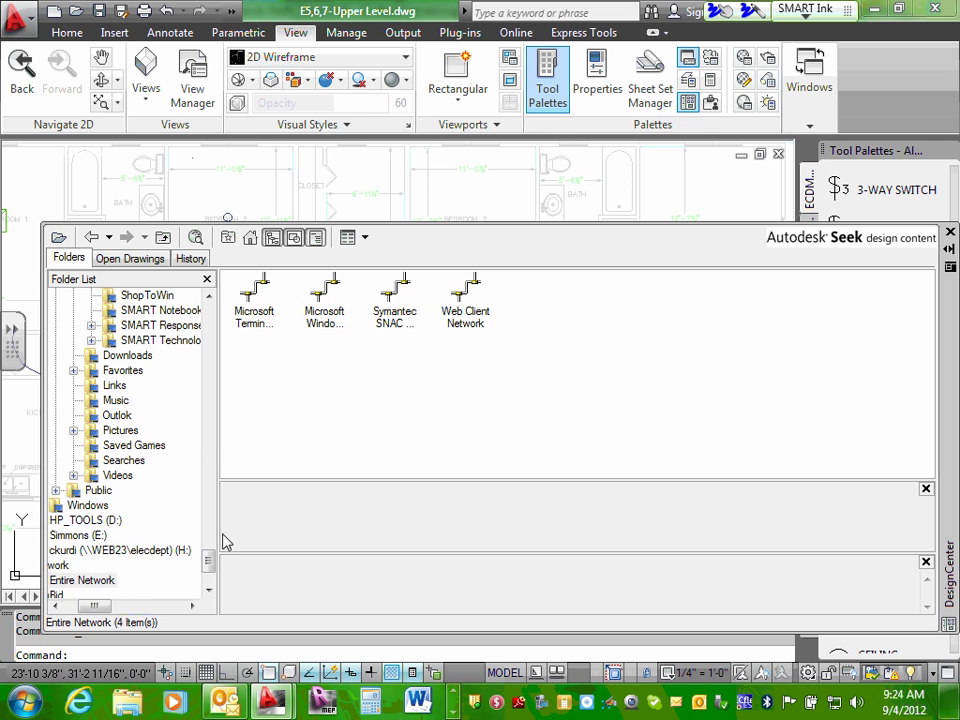
- Copy the Electrical symbols-Fan drawing from the CAD folder through DesignCenter's Load dialog, then cancel the dialog
{"action": "left_click_drag", "start_coordinate": [211, 561], "coordinate": [209, 568]}
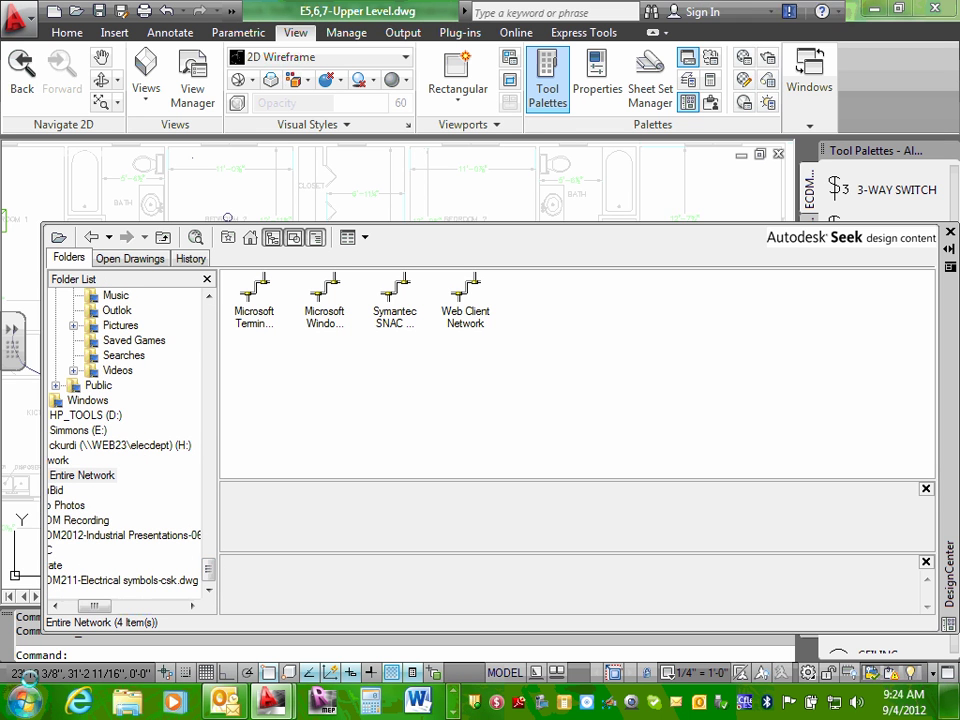
{"action": "left_click_drag", "start_coordinate": [102, 605], "coordinate": [89, 606]}
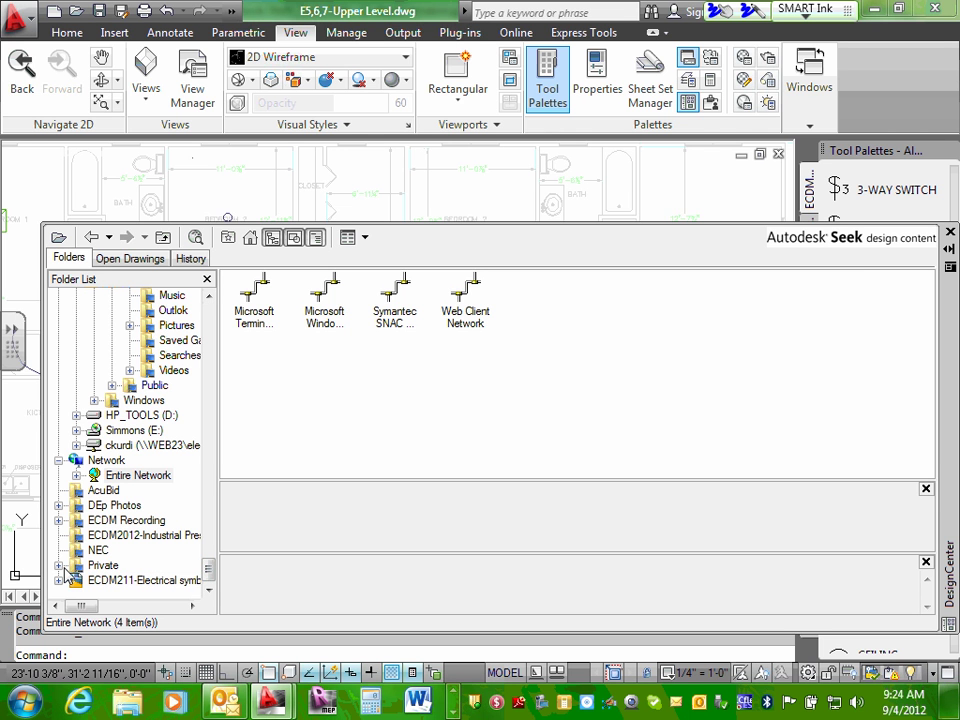
{"action": "left_click", "coordinate": [58, 238]}
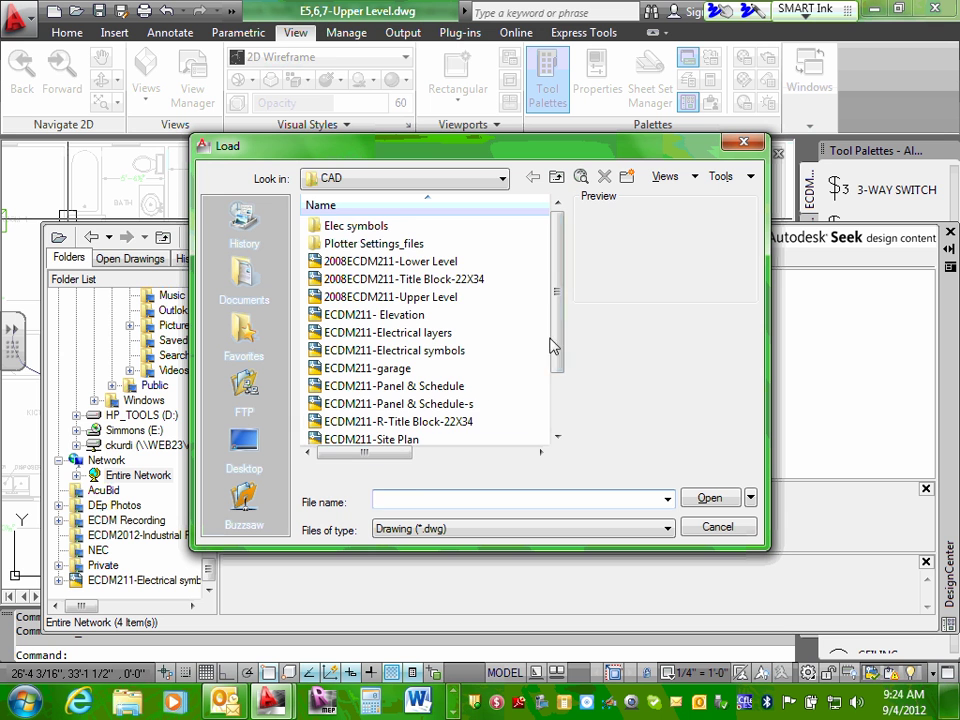
{"action": "left_click_drag", "start_coordinate": [559, 326], "coordinate": [561, 377]}
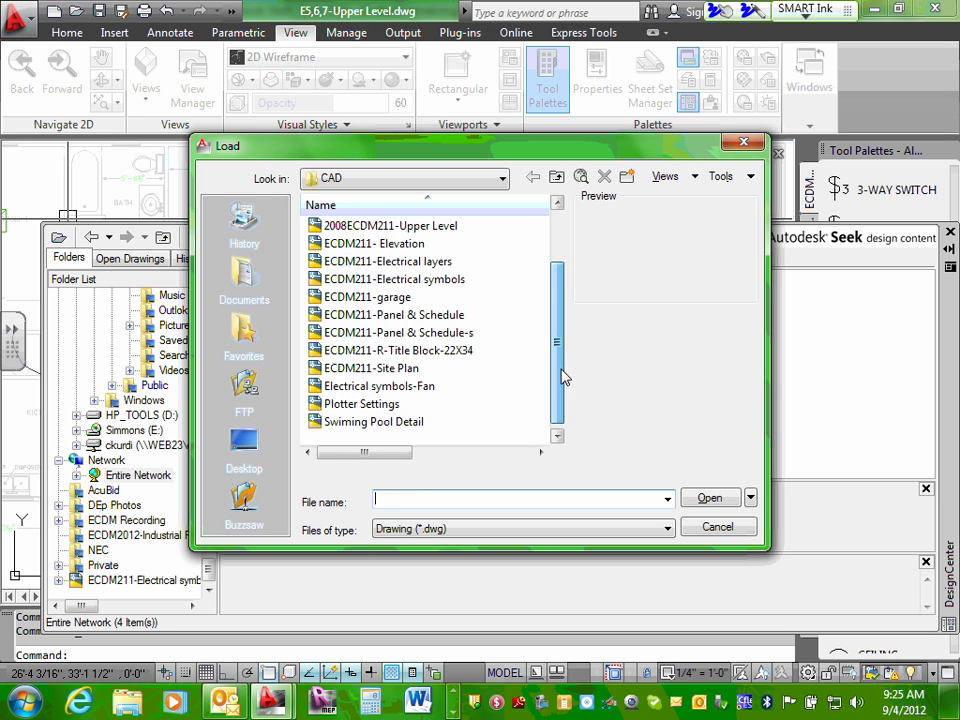
{"action": "left_click", "coordinate": [335, 388]}
{"action": "right_click", "coordinate": [350, 388]}
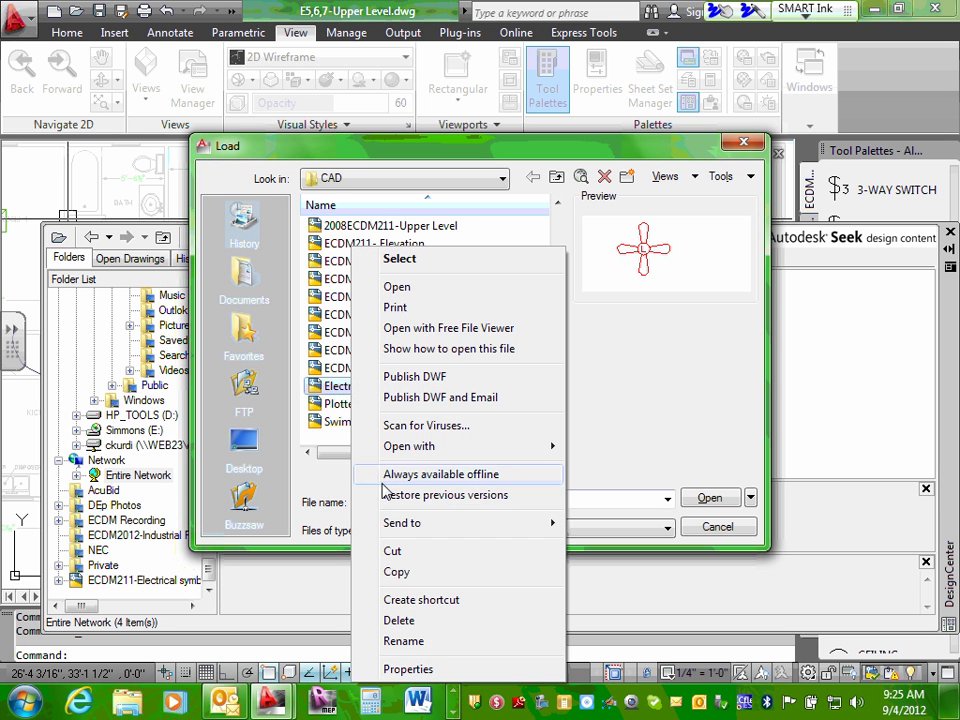
{"action": "left_click", "coordinate": [404, 575]}
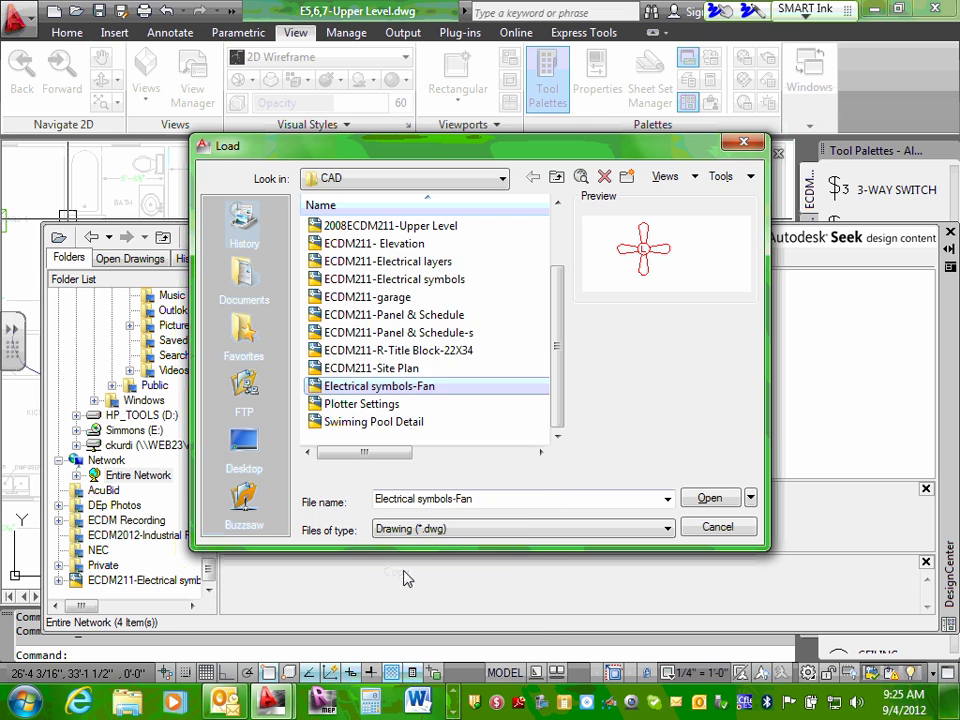
{"action": "left_click", "coordinate": [700, 527]}
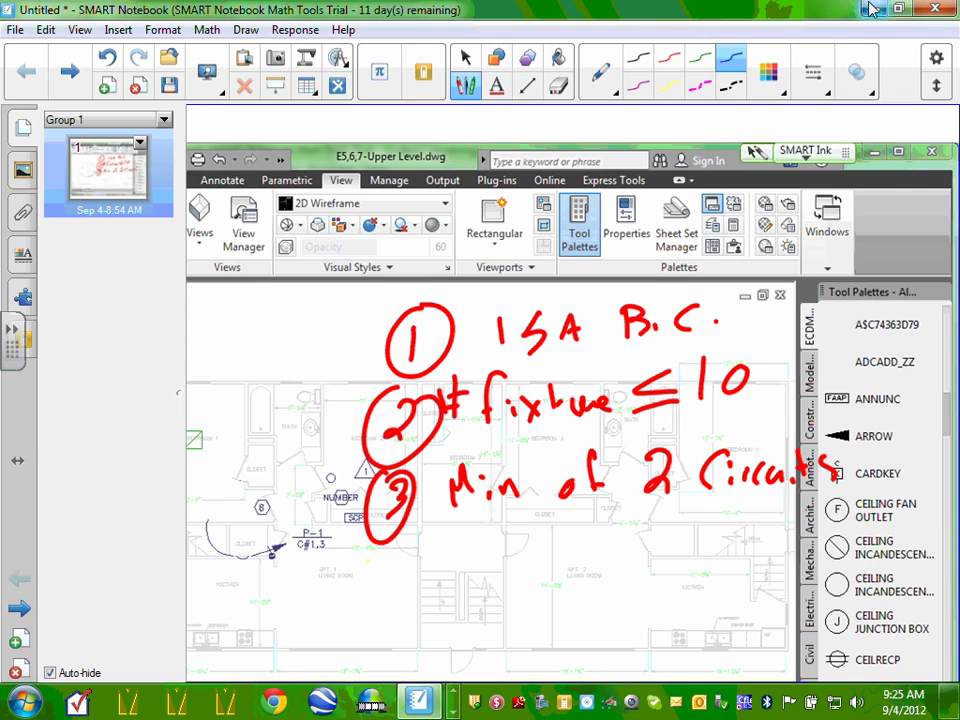
- Minimize SMART Notebook and paste the copied Electrical symbols-Fan drawing onto the desktop
{"action": "left_click", "coordinate": [870, 8]}
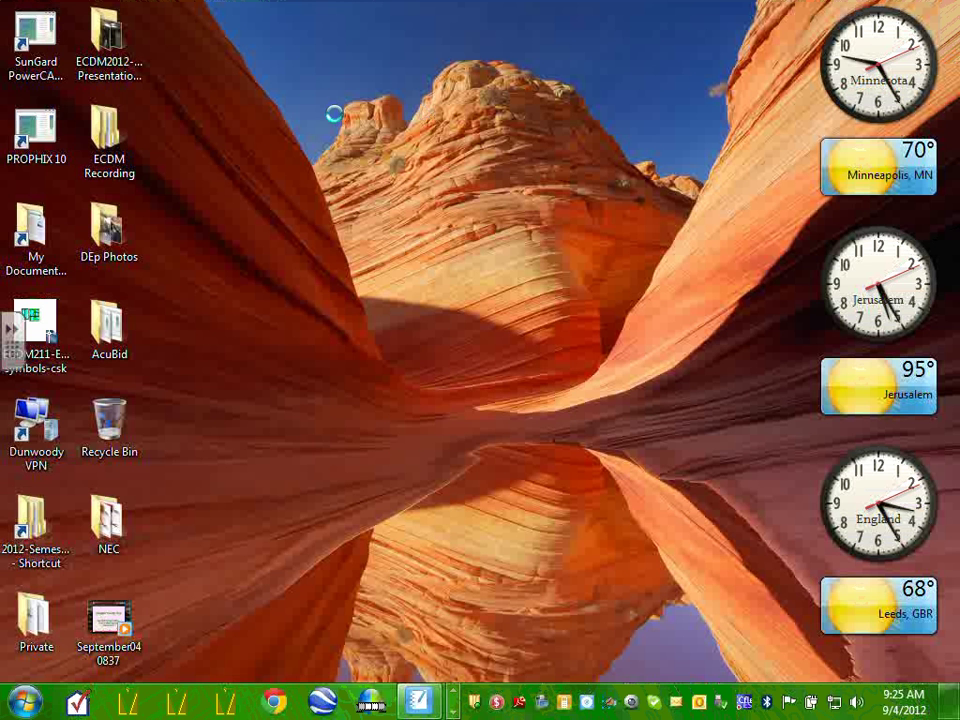
{"action": "right_click", "coordinate": [334, 114]}
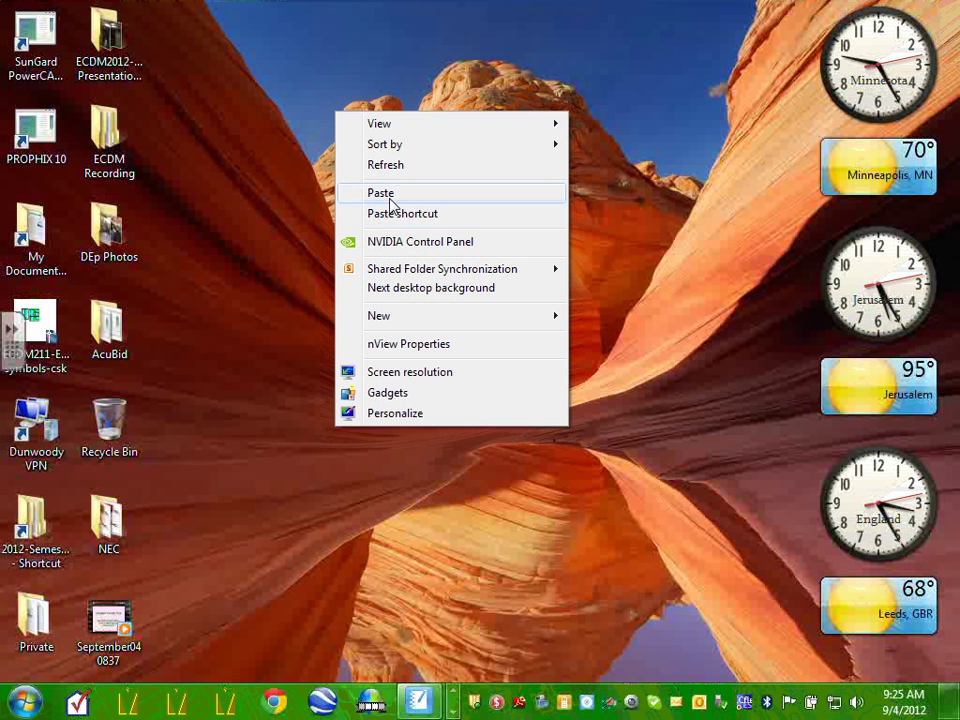
{"action": "left_click", "coordinate": [391, 198]}
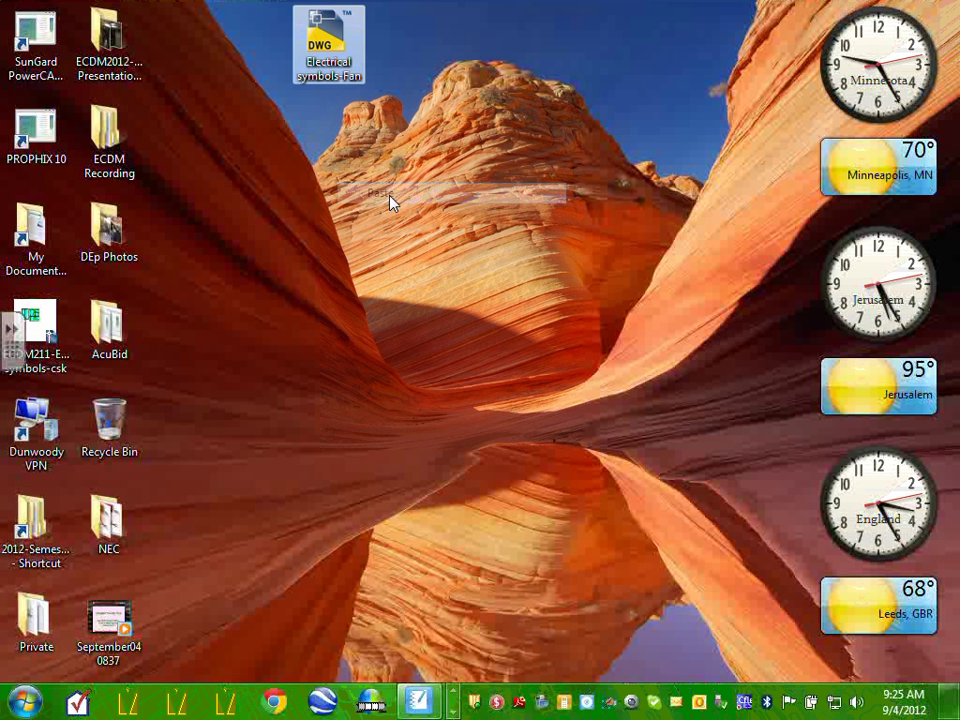
- Switch back to the E5,6,7-Upper Level drawing in AutoCAD
{"action": "left_click", "coordinate": [450, 708]}
{"action": "left_click", "coordinate": [453, 696]}
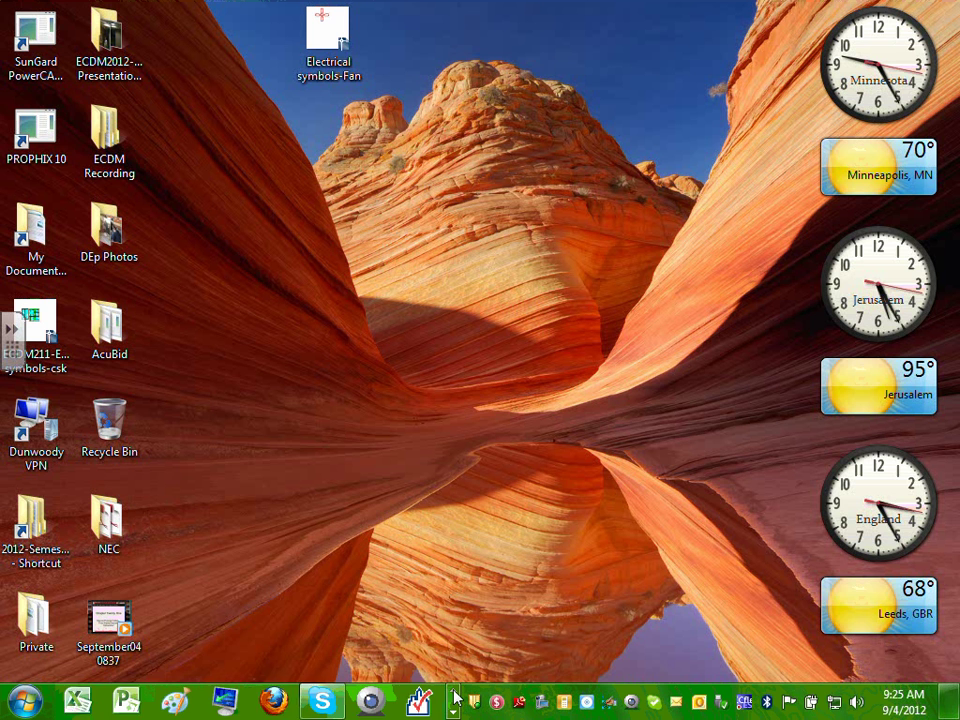
{"action": "left_click", "coordinate": [453, 696]}
{"action": "mouse_move", "coordinate": [279, 705]}
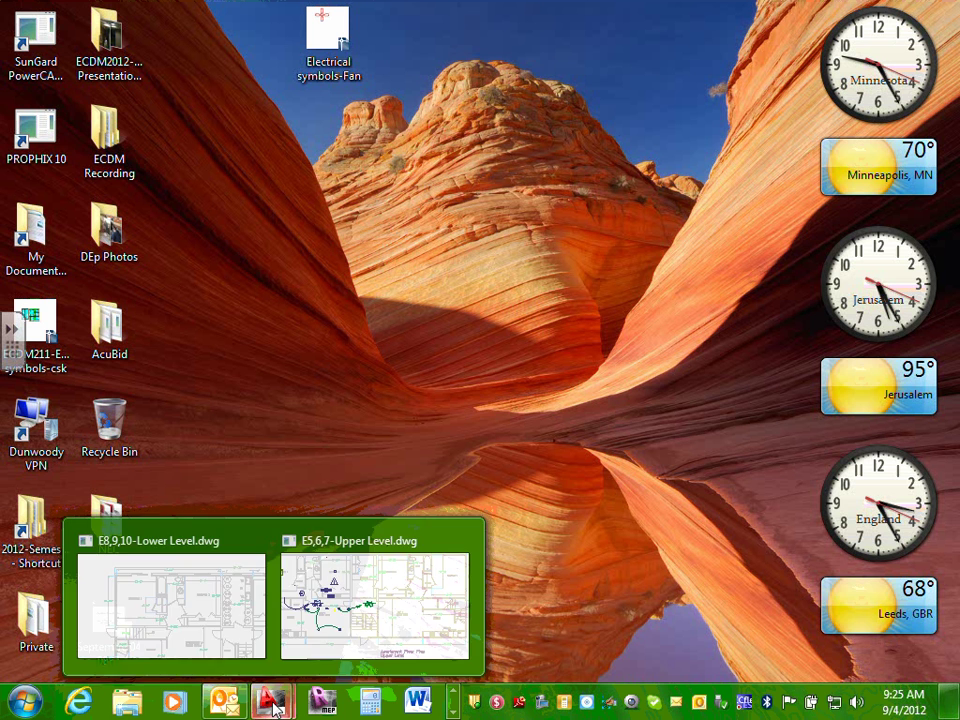
{"action": "left_click", "coordinate": [347, 622]}
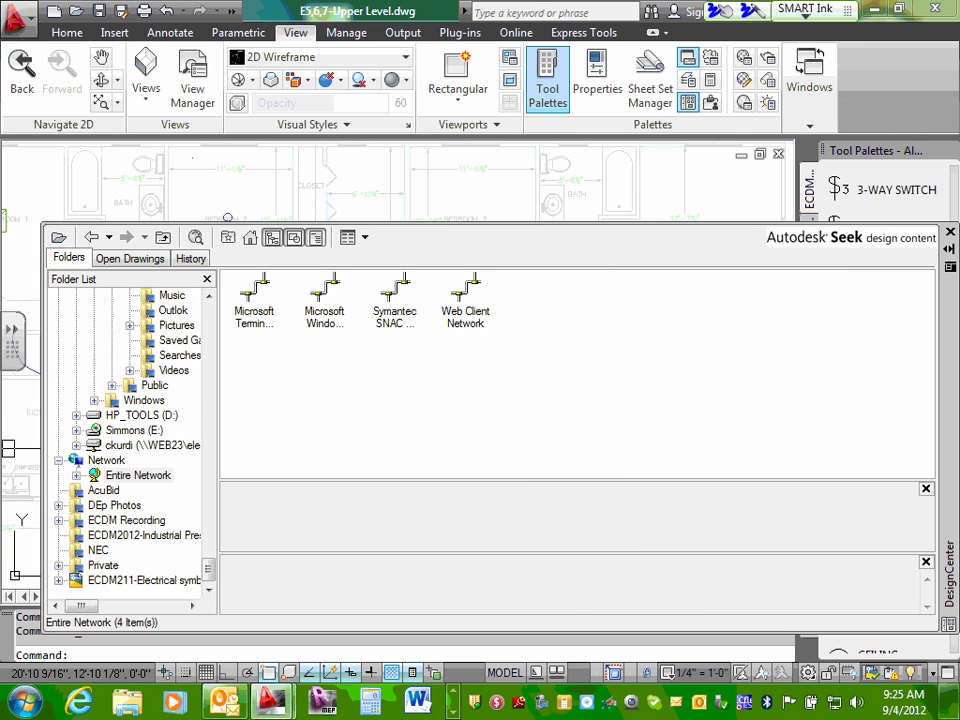
- Load the Electrical symbols-Fan drawing from the desktop into DesignCenter
{"action": "left_click", "coordinate": [59, 238]}
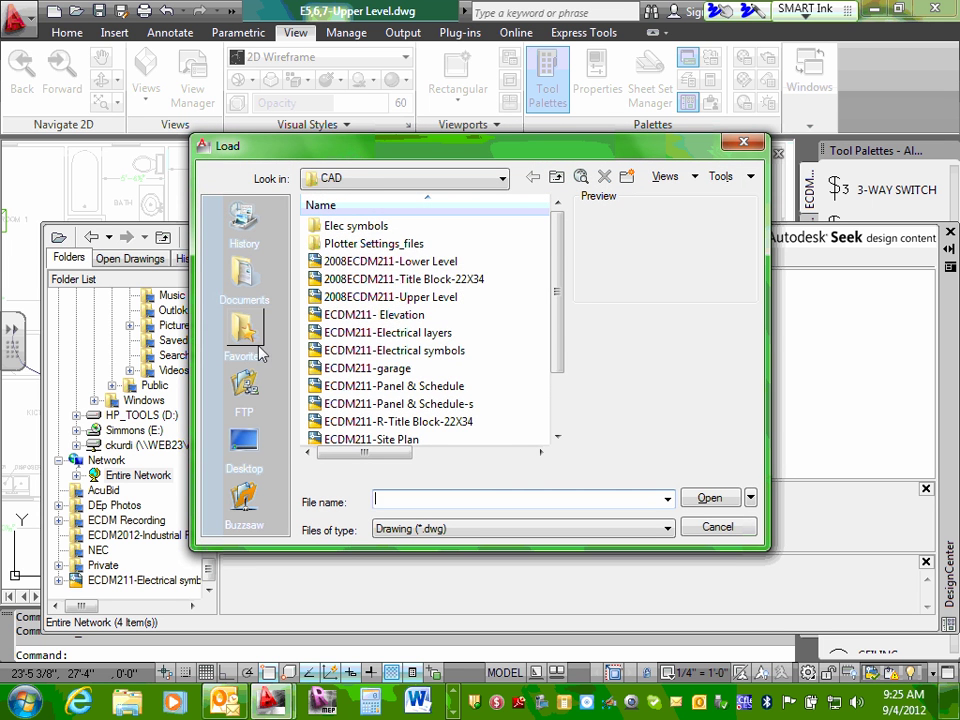
{"action": "left_click", "coordinate": [245, 440]}
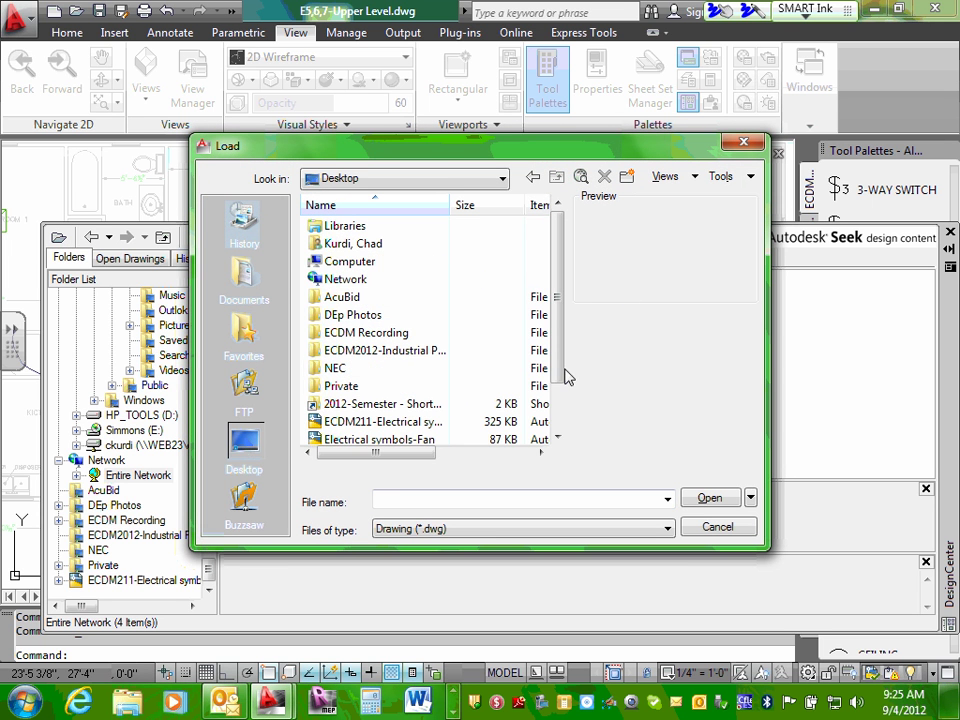
{"action": "scroll", "coordinate": [480, 400], "scroll_direction": "down", "scroll_amount": 1}
{"action": "left_click", "coordinate": [424, 405]}
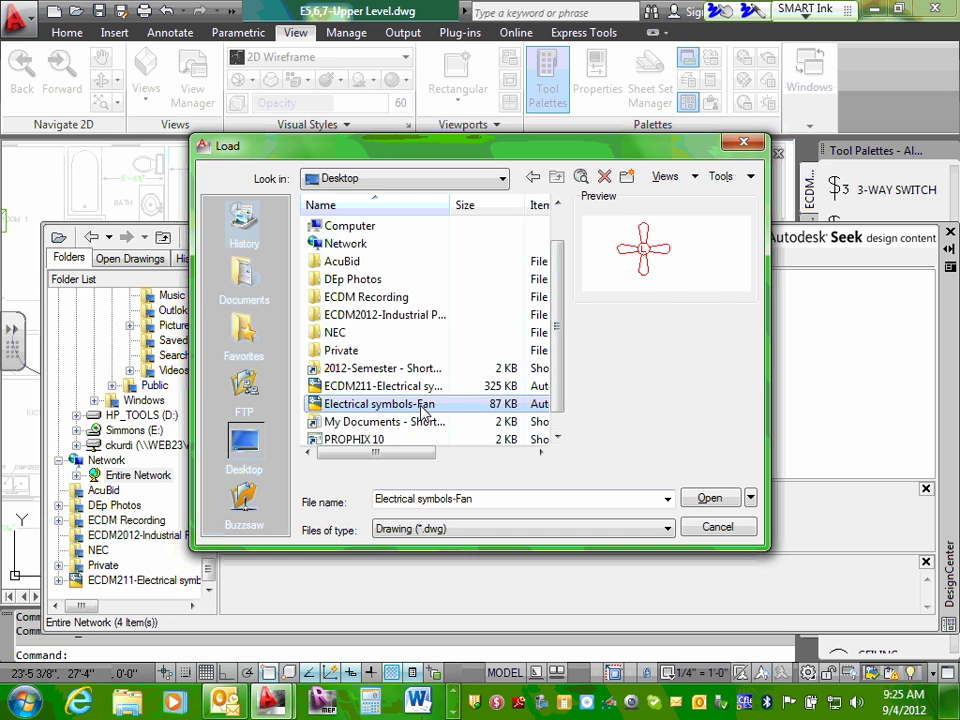
{"action": "left_click", "coordinate": [709, 498]}
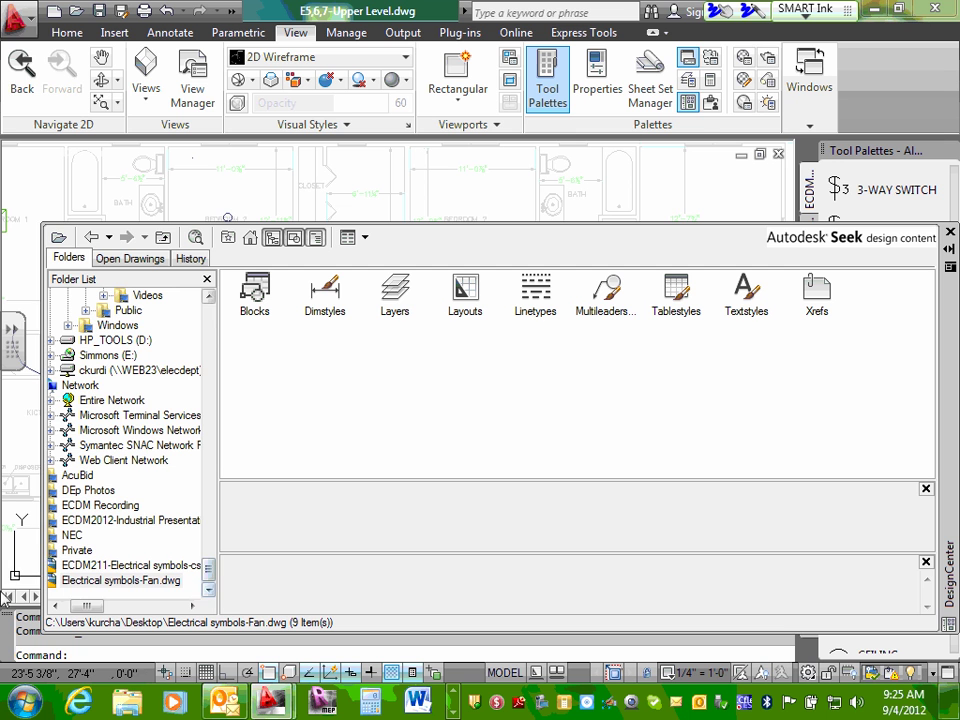
- Create a tool palette from the Blocks of the Electrical symbols-Fan drawing and close DesignCenter
{"action": "left_click", "coordinate": [71, 580]}
{"action": "left_click_drag", "start_coordinate": [87, 608], "coordinate": [71, 608]}
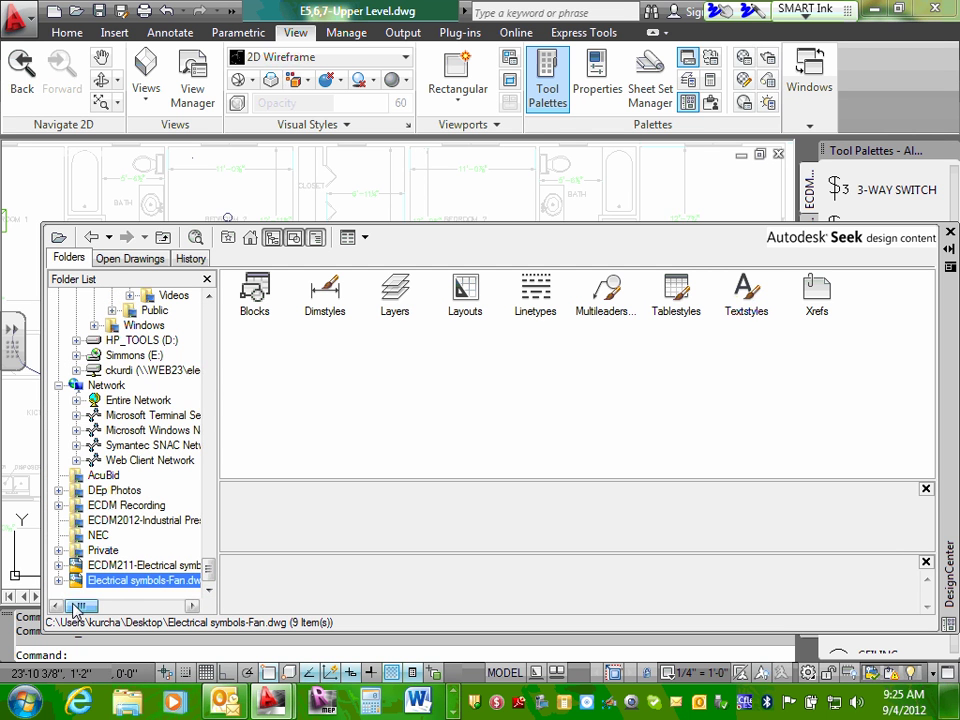
{"action": "left_click", "coordinate": [58, 580]}
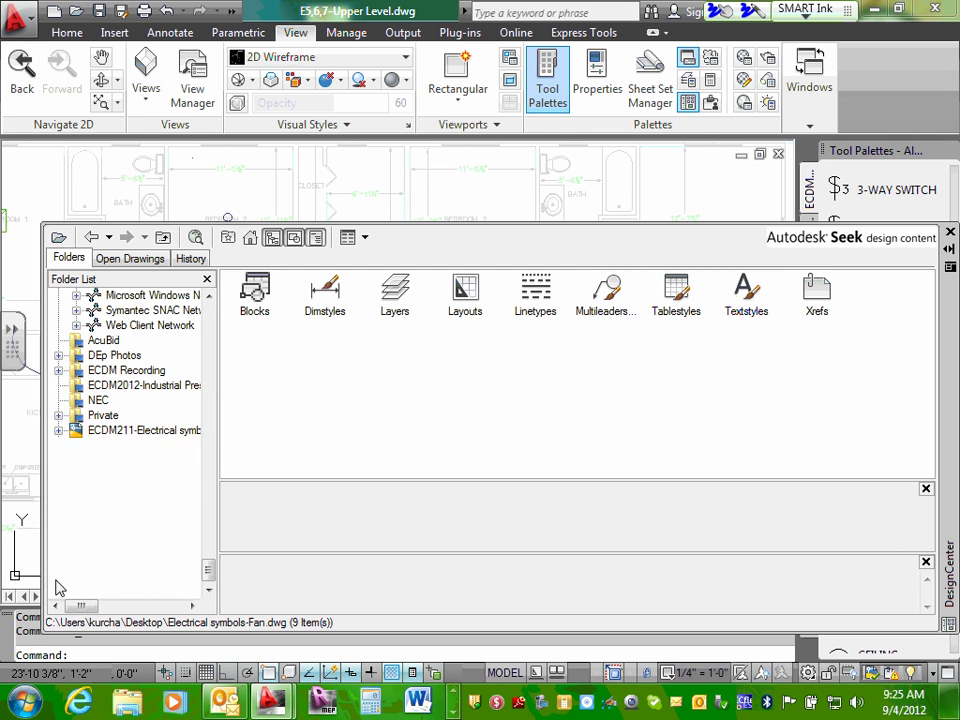
{"action": "left_click", "coordinate": [118, 461]}
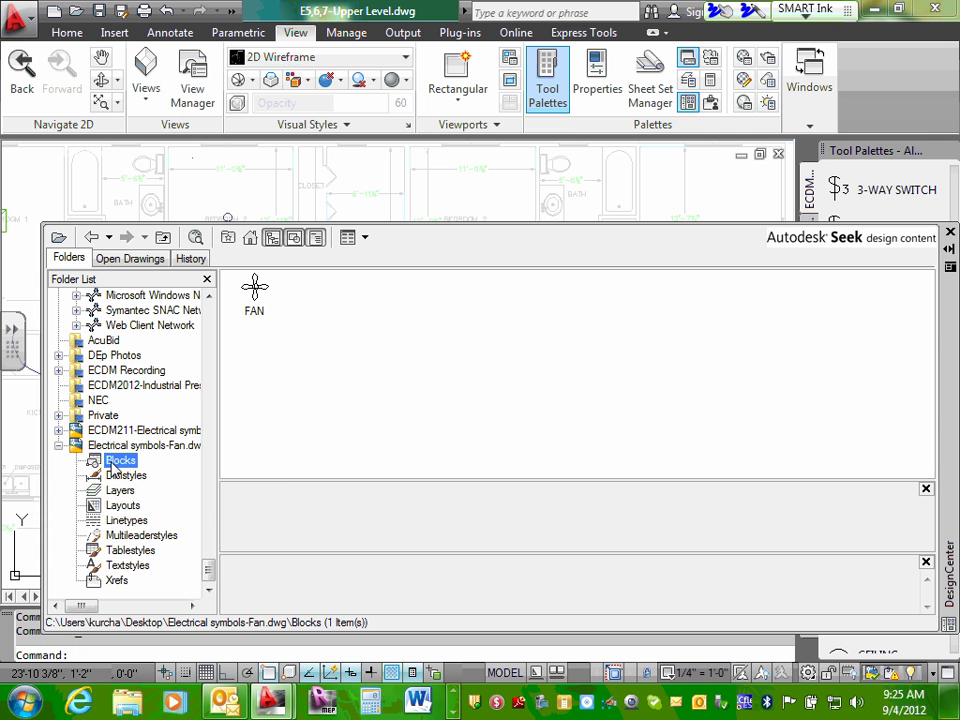
{"action": "right_click", "coordinate": [113, 462]}
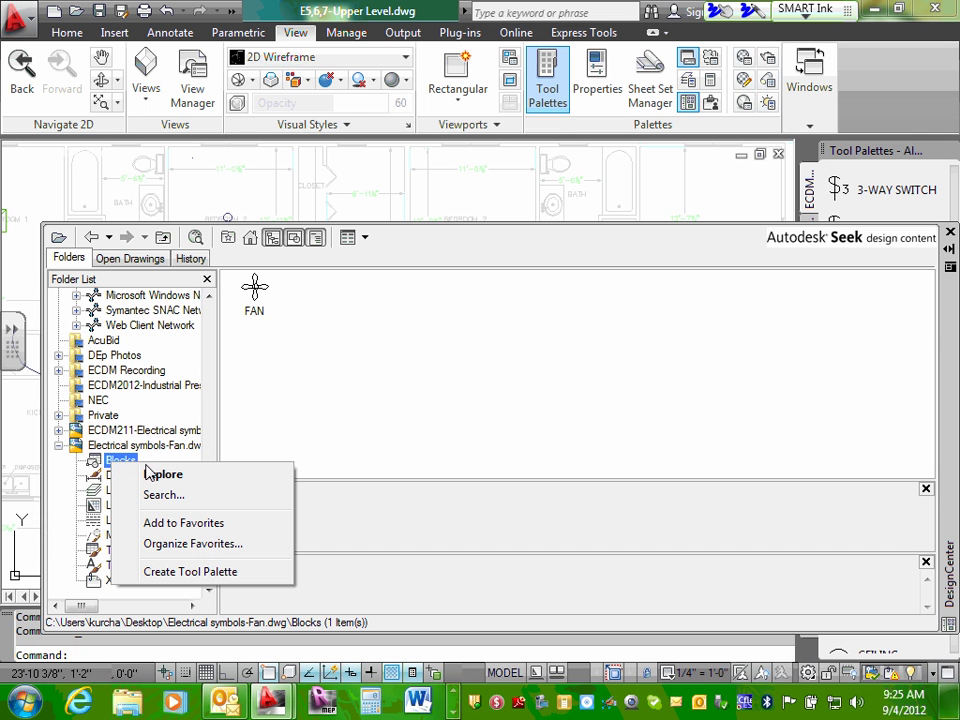
{"action": "left_click", "coordinate": [187, 572]}
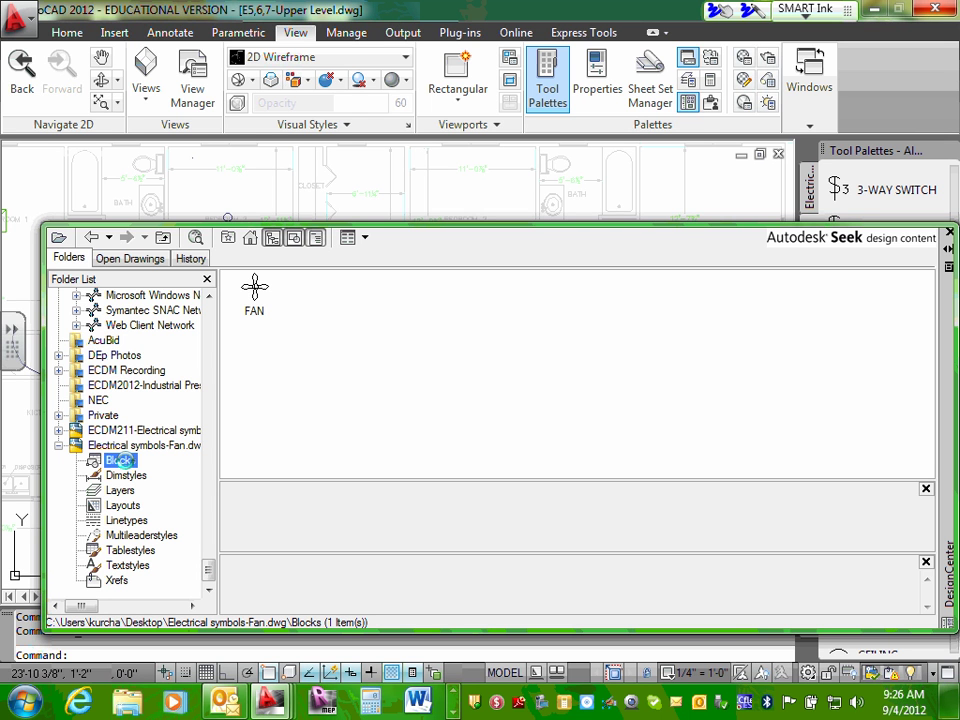
{"action": "right_click", "coordinate": [126, 465]}
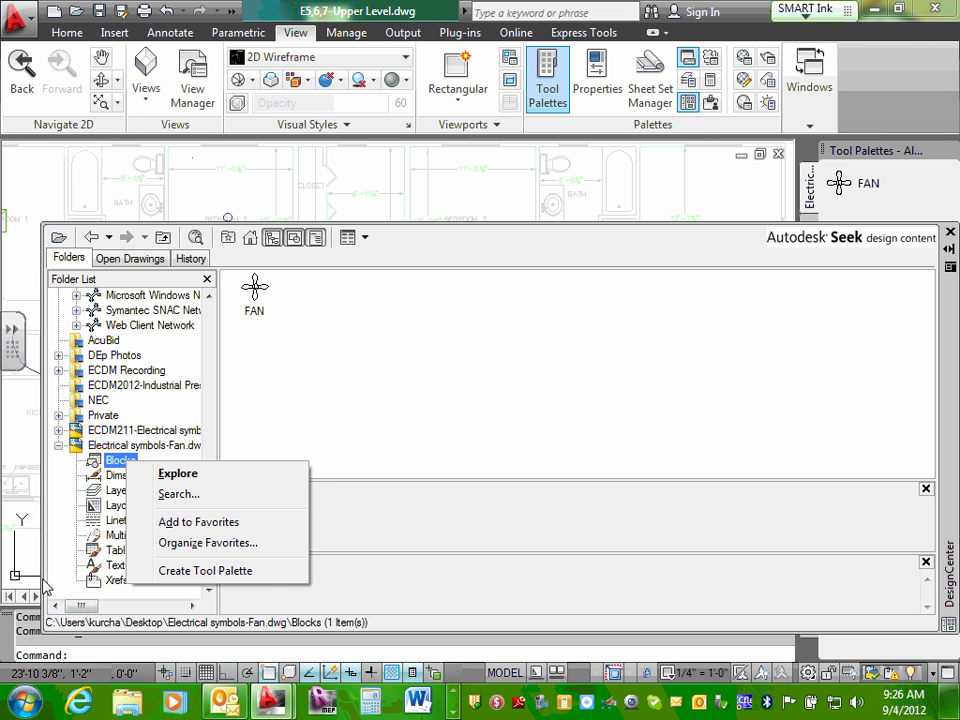
{"action": "left_click", "coordinate": [951, 233]}
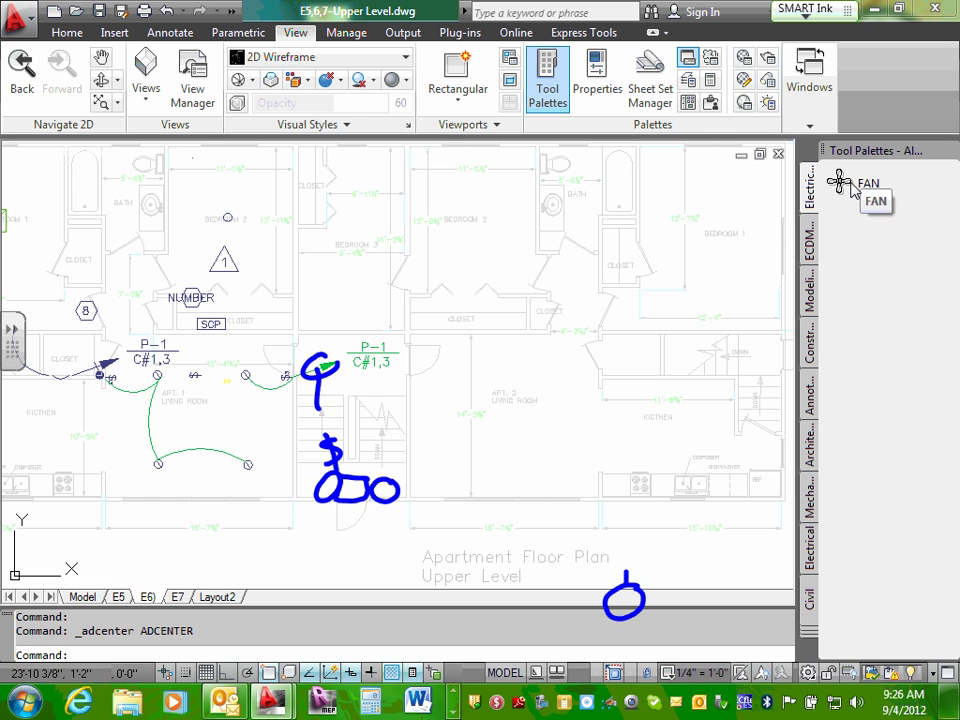
- Insert the FAN symbol in Bedroom 2 of Apartment 2 on the upper-level floor plan
{"action": "left_click", "coordinate": [853, 186]}
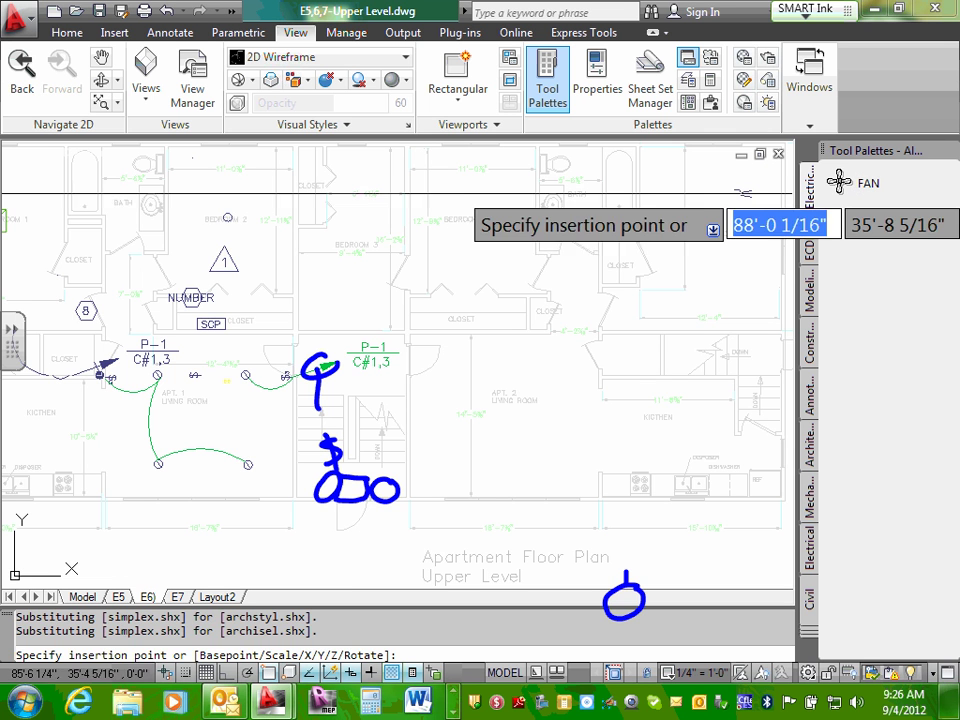
{"action": "scroll", "coordinate": [428, 218], "scroll_direction": "up", "scroll_amount": 3}
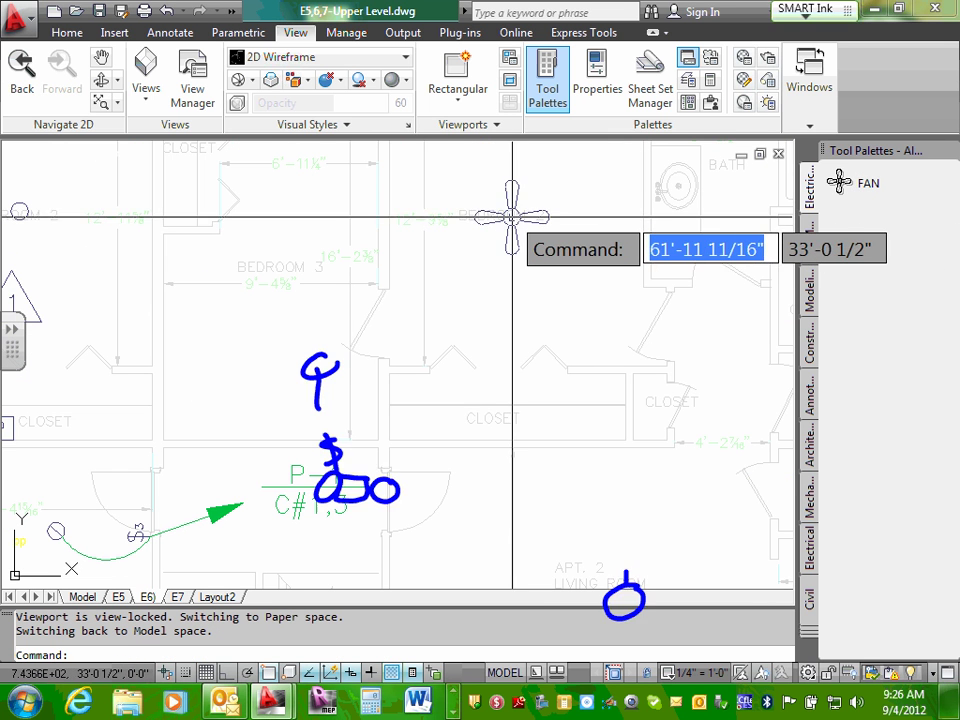
{"action": "scroll", "coordinate": [523, 230], "scroll_direction": "down", "scroll_amount": 5}
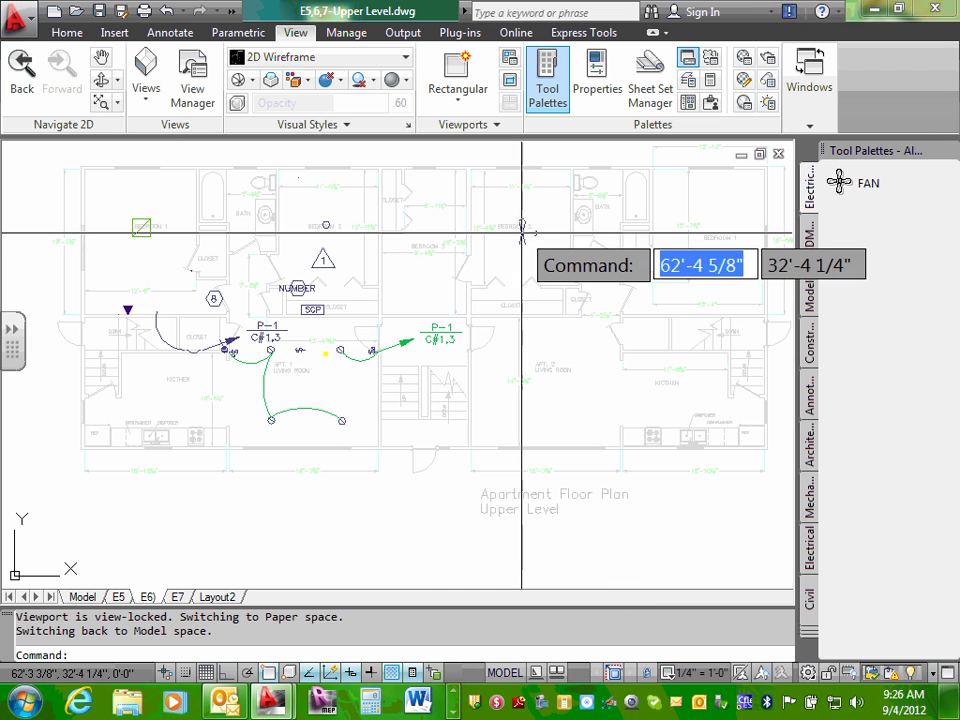
{"action": "left_click", "coordinate": [521, 229]}
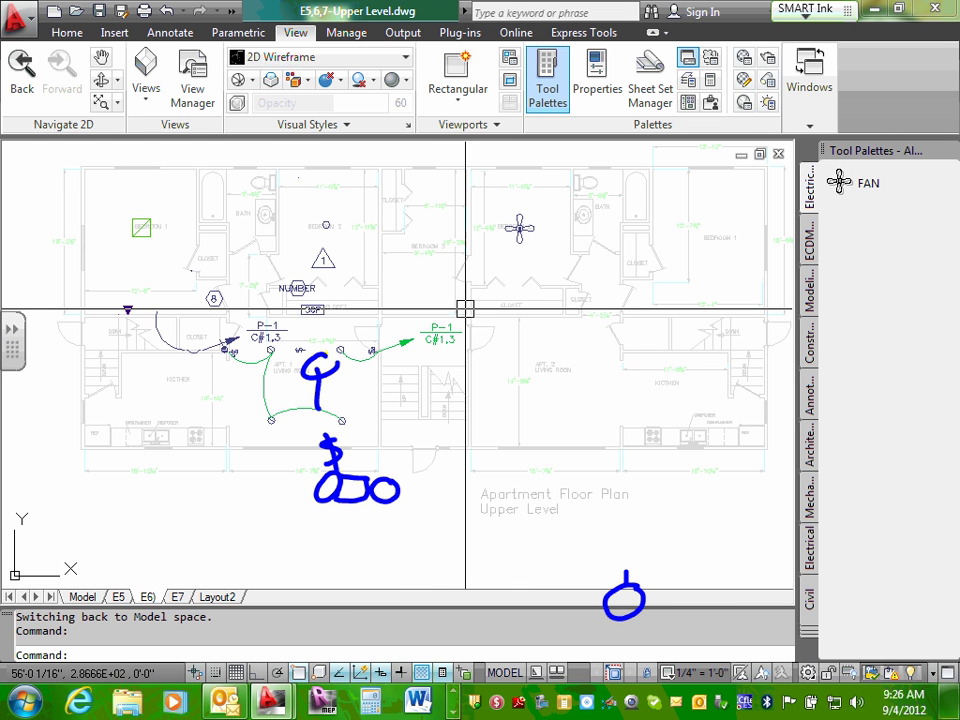
{"action": "scroll", "coordinate": [529, 240], "scroll_direction": "up", "scroll_amount": 7}
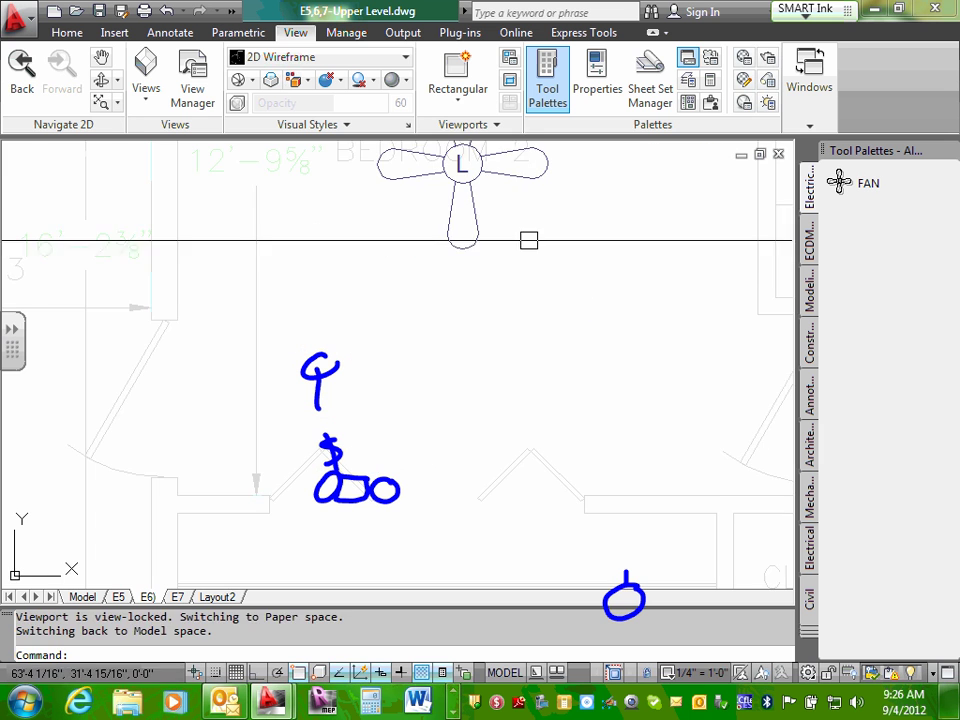
{"action": "middle_click_drag", "start_coordinate": [522, 217], "coordinate": [546, 401]}
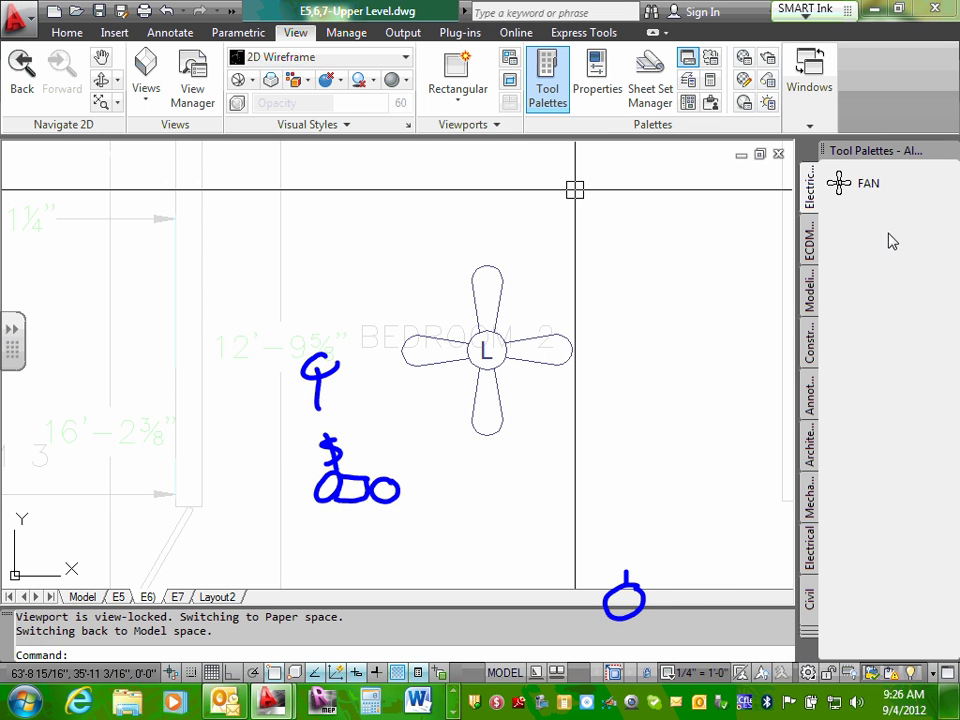
- Compare the symbols in the ECDM211-Electrical symbols and Electrical symbols-Fan tool palettes
{"action": "left_click", "coordinate": [807, 239]}
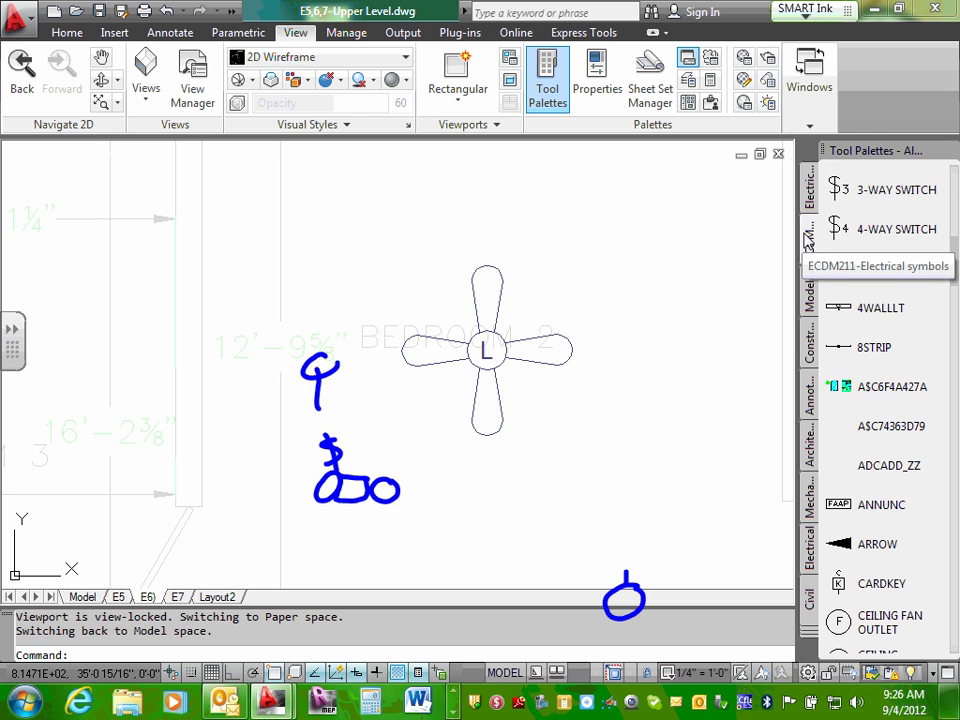
{"action": "left_click", "coordinate": [810, 185]}
{"action": "left_click", "coordinate": [810, 222]}
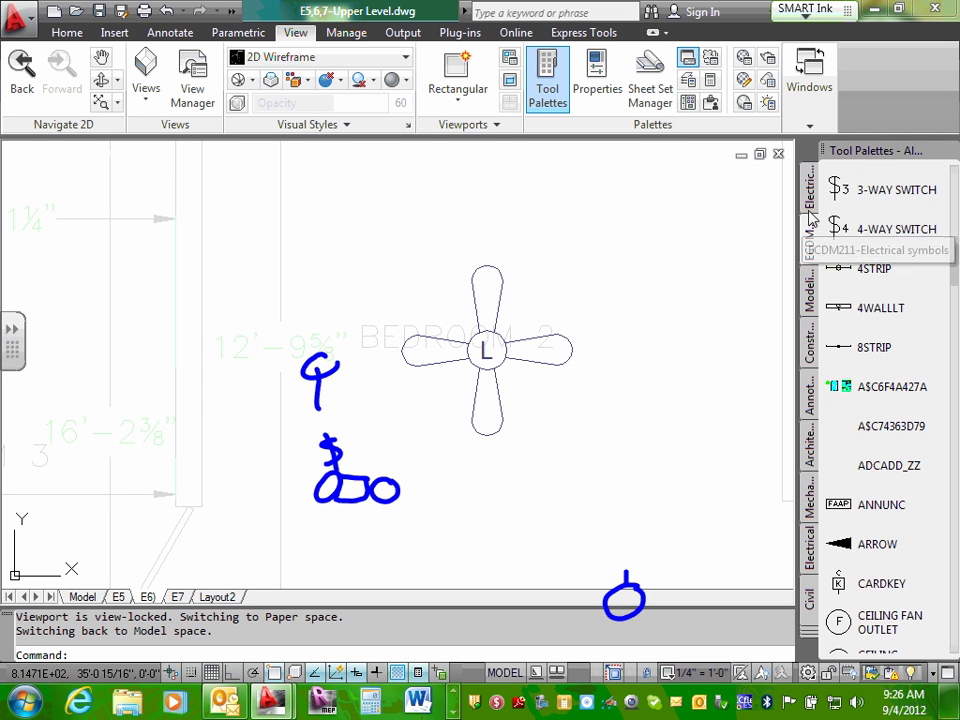
{"action": "left_click", "coordinate": [811, 203]}
{"action": "left_click", "coordinate": [810, 240]}
{"action": "left_click", "coordinate": [810, 185]}
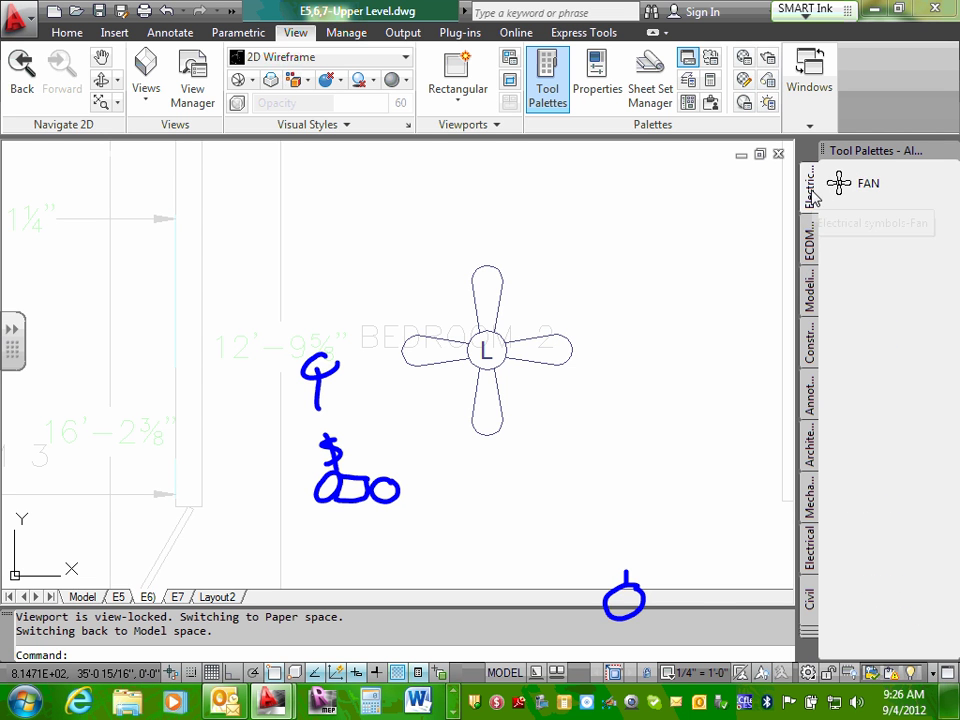
{"action": "left_click", "coordinate": [809, 240]}
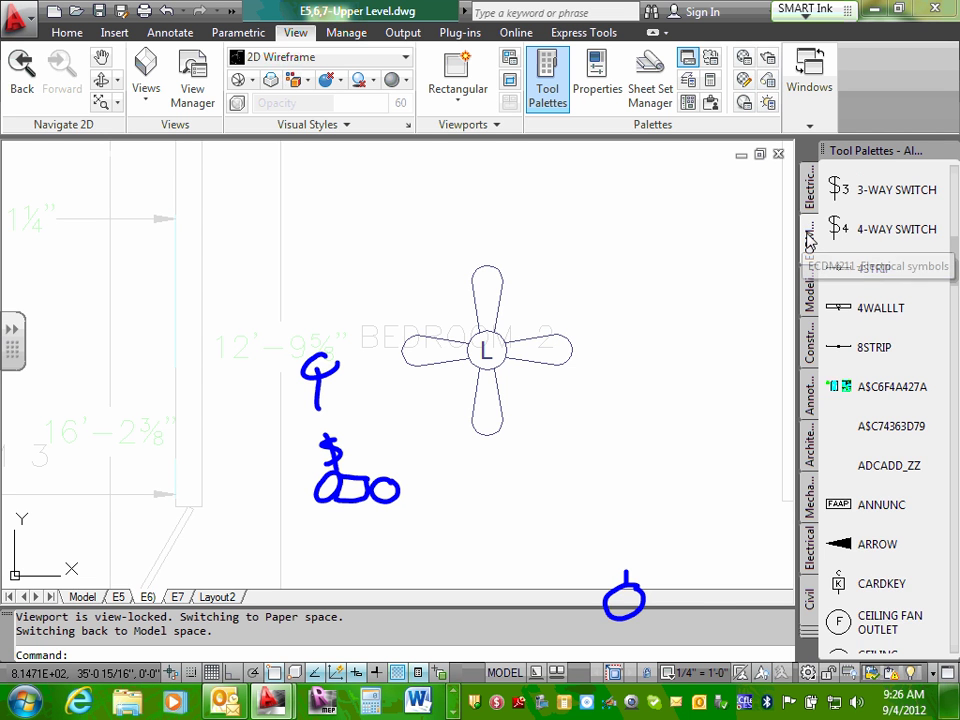
{"action": "left_click", "coordinate": [811, 180]}
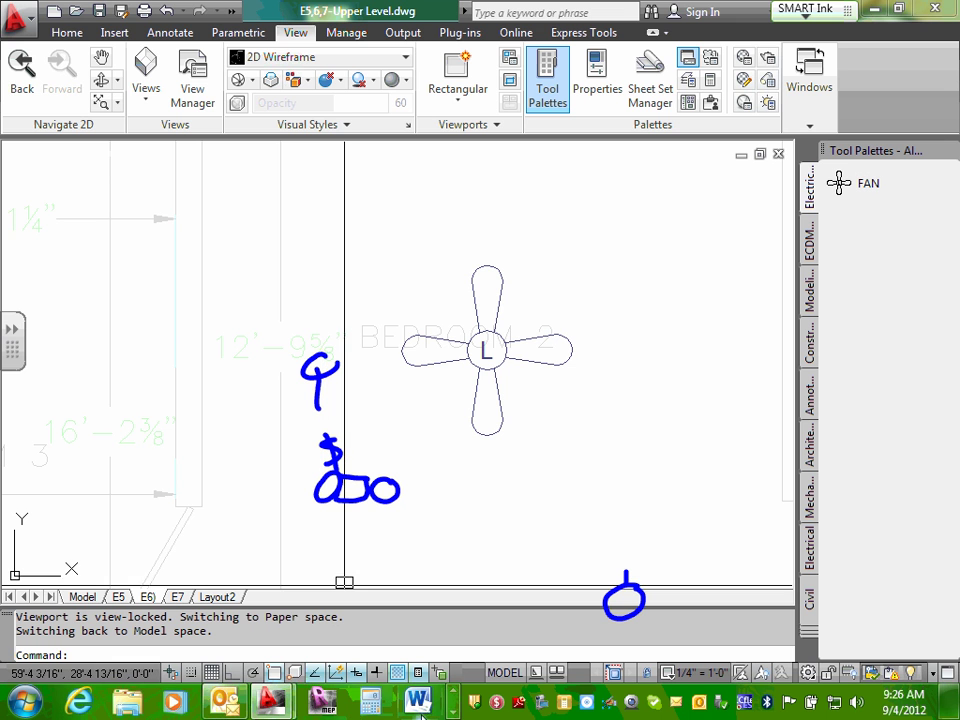
{"action": "left_click", "coordinate": [454, 711]}
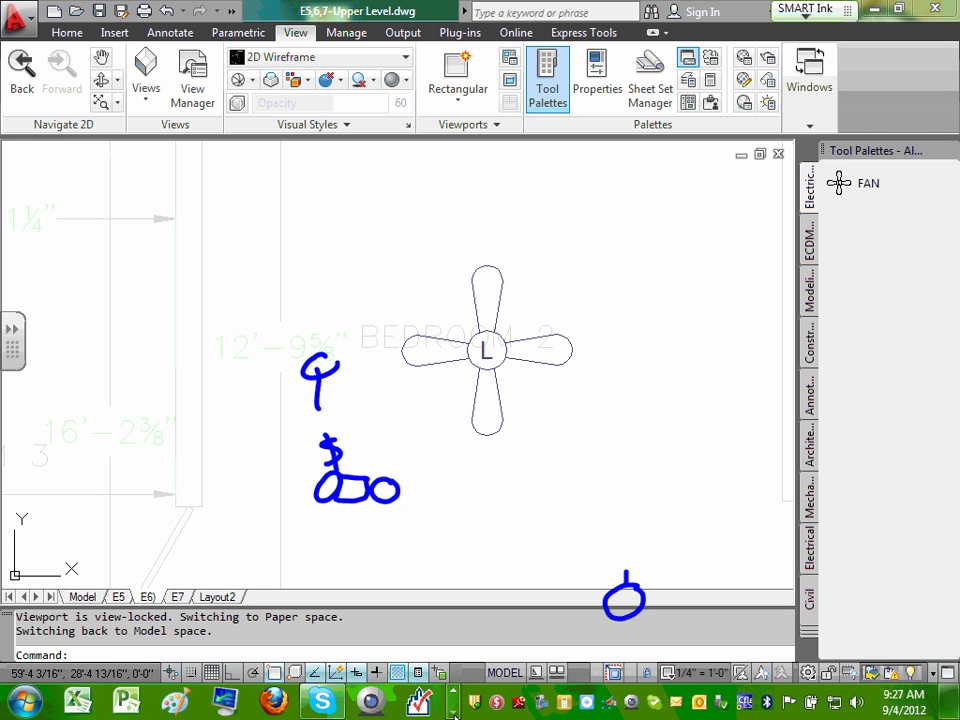
{"action": "left_click", "coordinate": [452, 691]}
{"action": "left_click", "coordinate": [453, 712]}
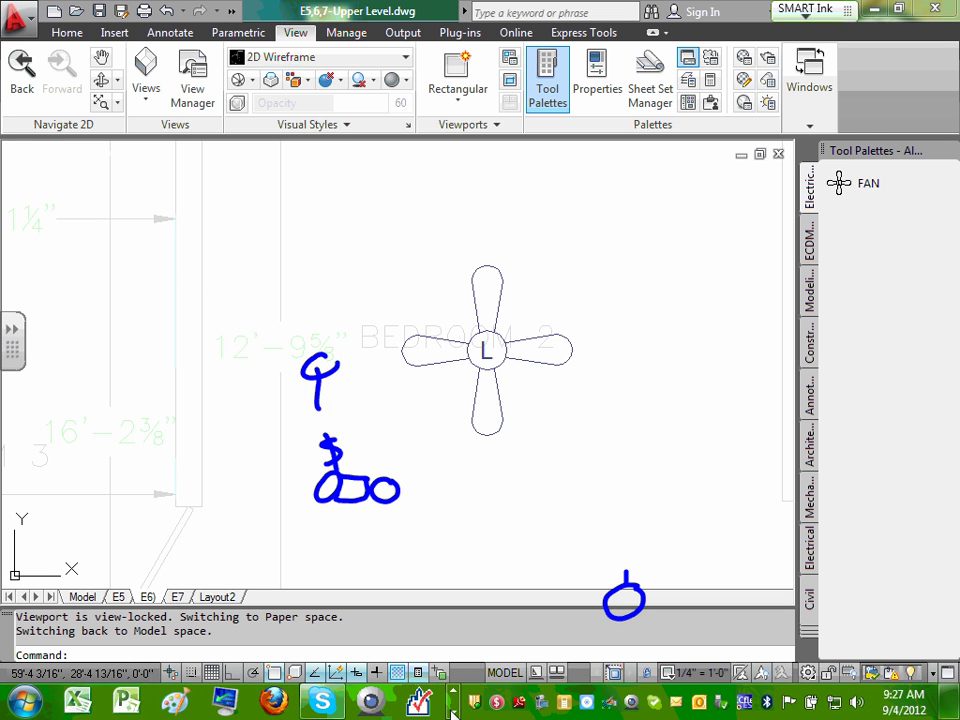
{"action": "left_click", "coordinate": [453, 712]}
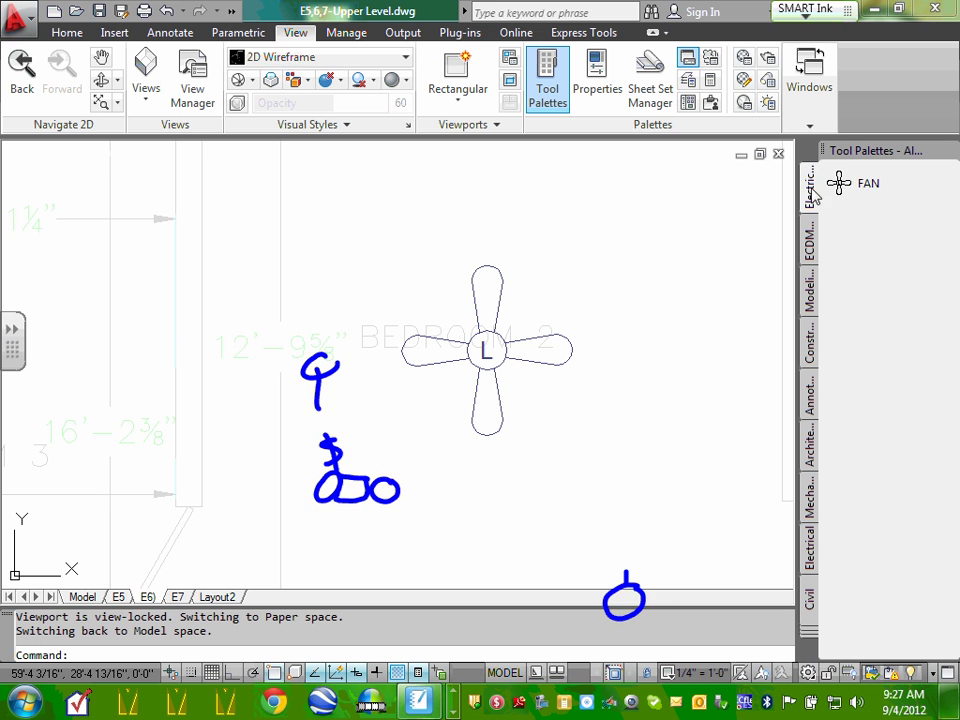
- Display the ECDM211-Electrical symbols tool palette to view its switch, strip light and ceiling fan outlet symbols
{"action": "left_click", "coordinate": [811, 245]}
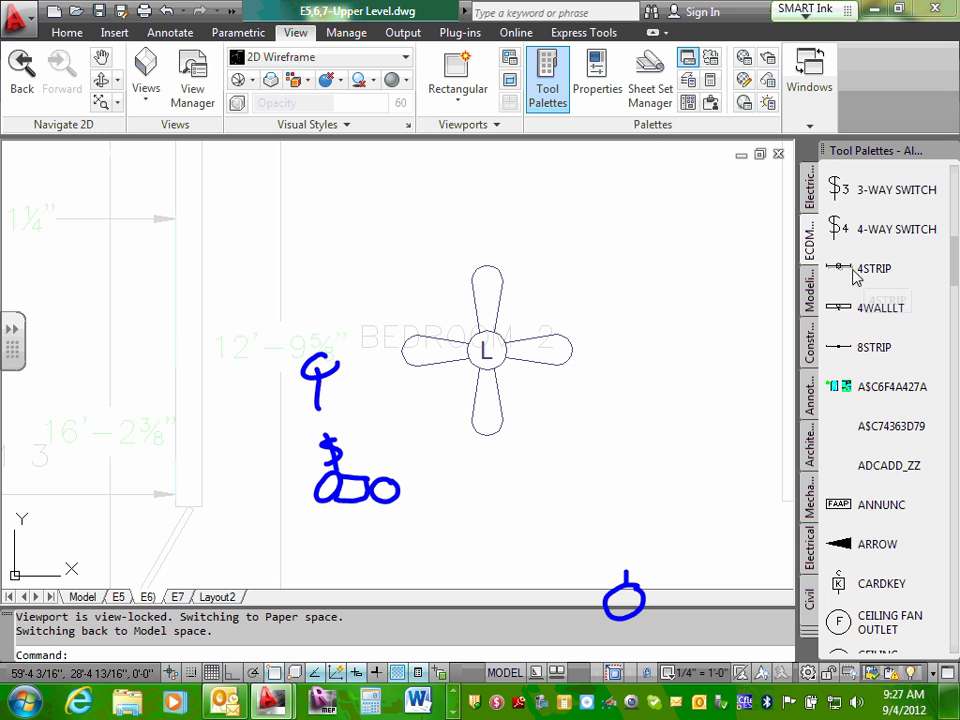
{"action": "left_click", "coordinate": [452, 711]}
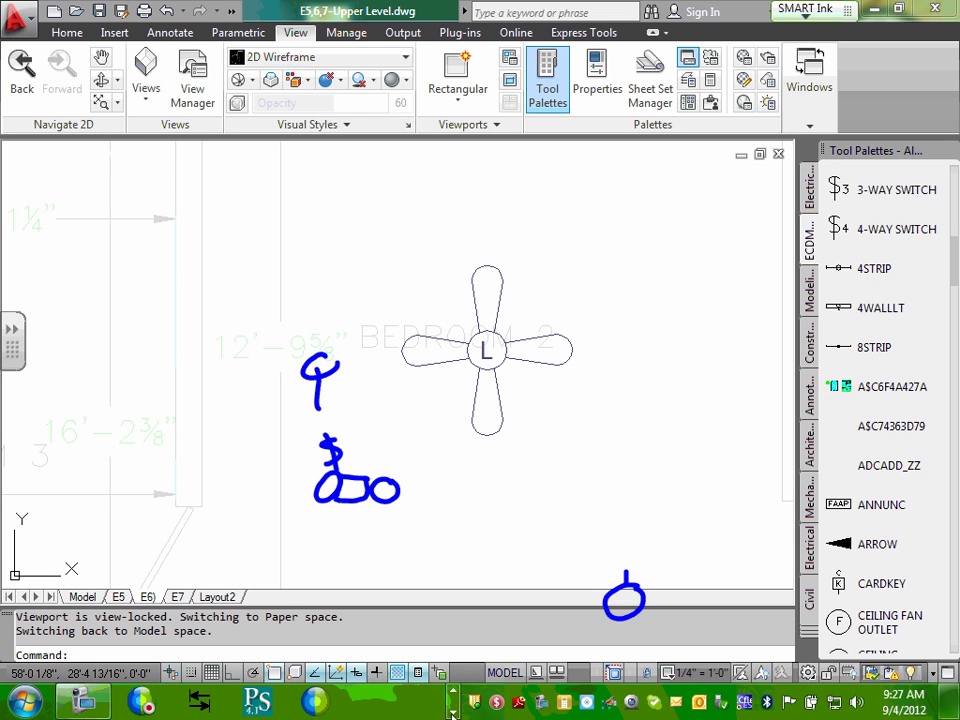
{"action": "left_click", "coordinate": [85, 700]}
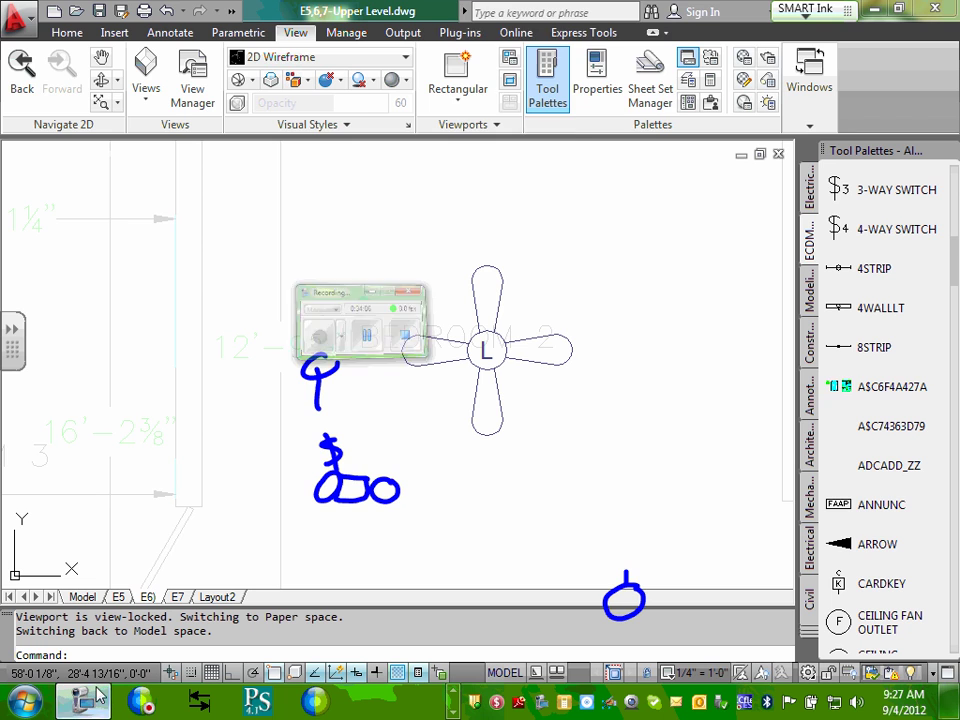